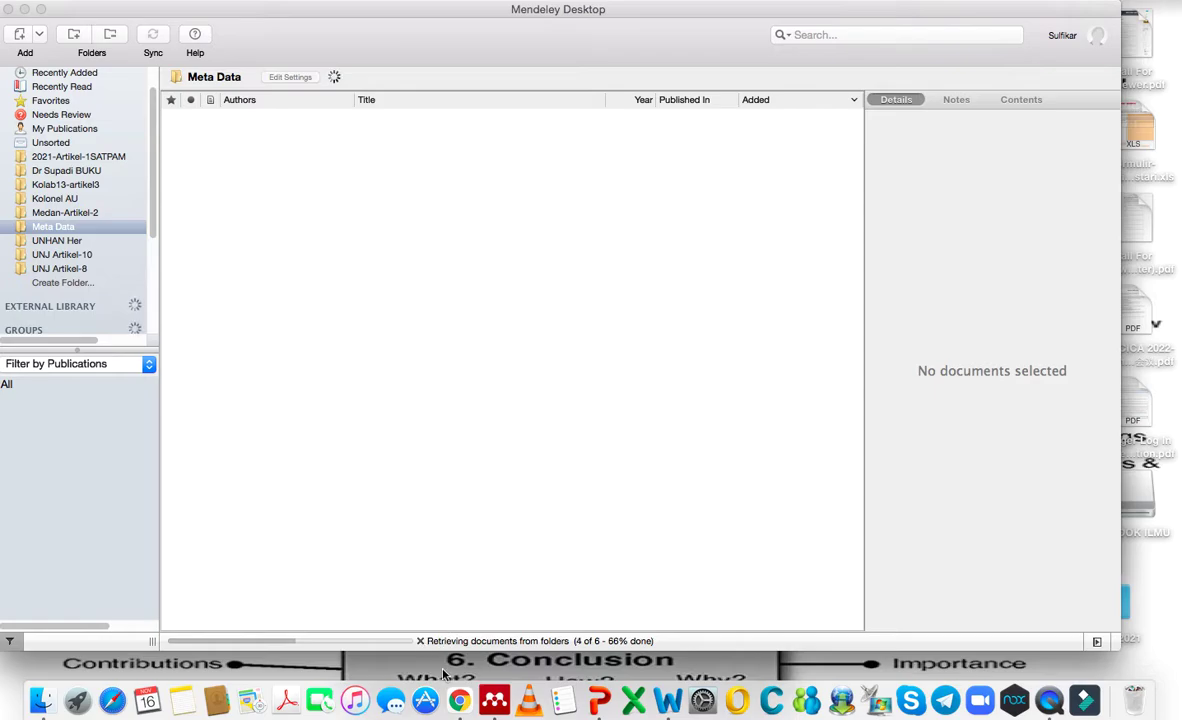
Switch to Chrome and start downloading the open regulation PDF, prefixing its file name with "16 nov-"
left_click(460, 668)
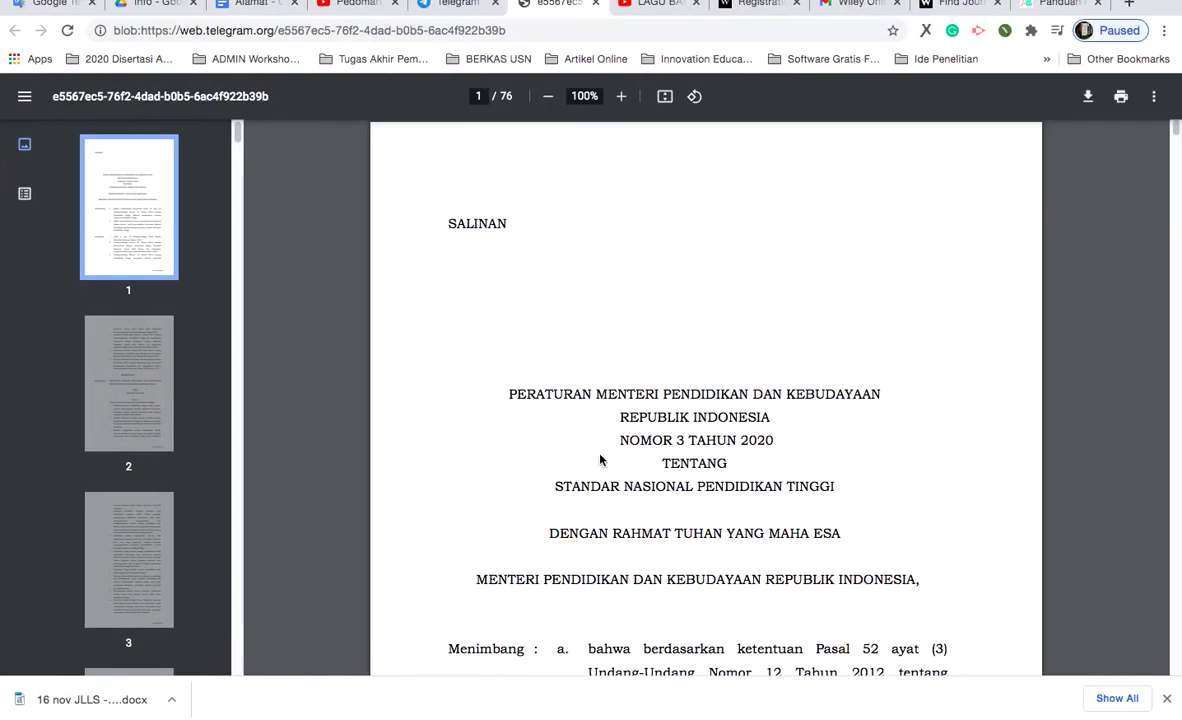
scroll(600, 460, "down", 1)
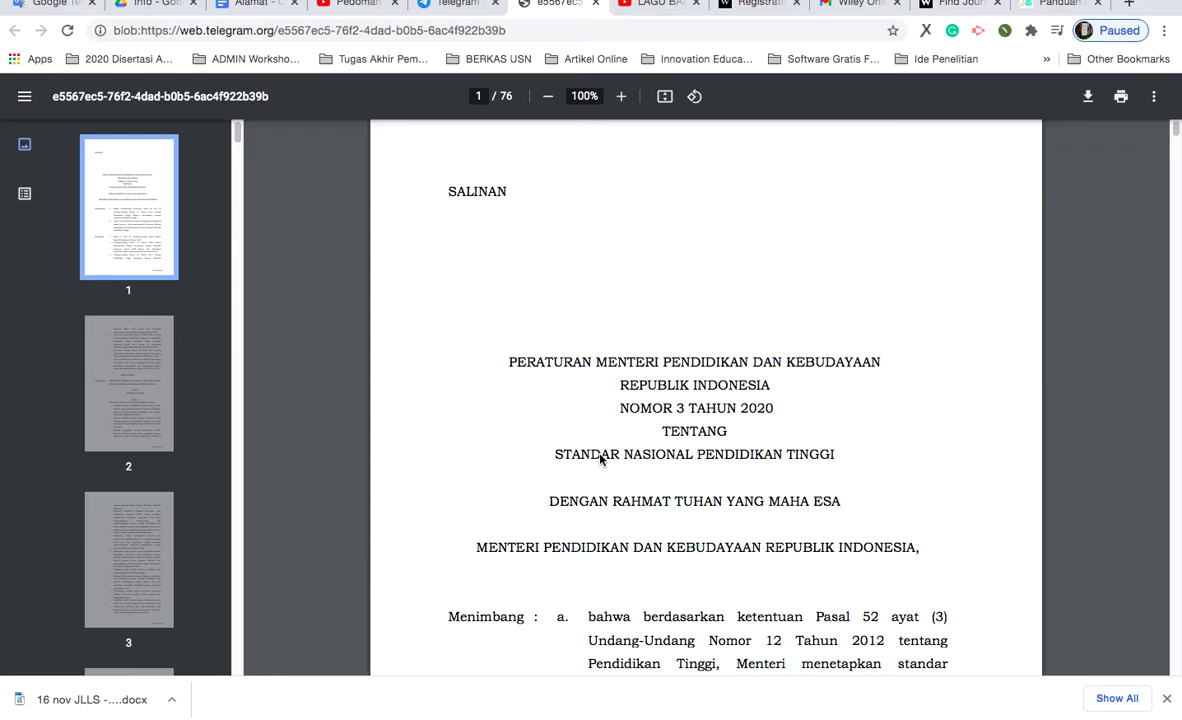
mouse_move(937, 2)
left_click(1088, 97)
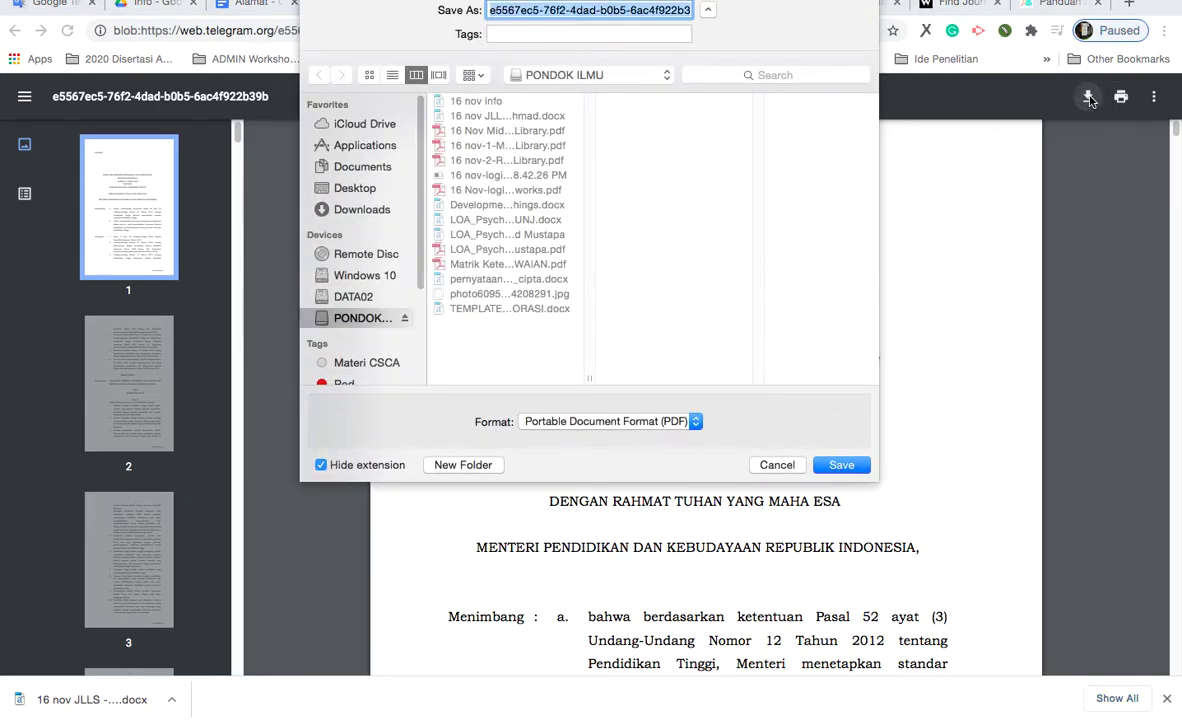
key("Left")
type("16 nov-")
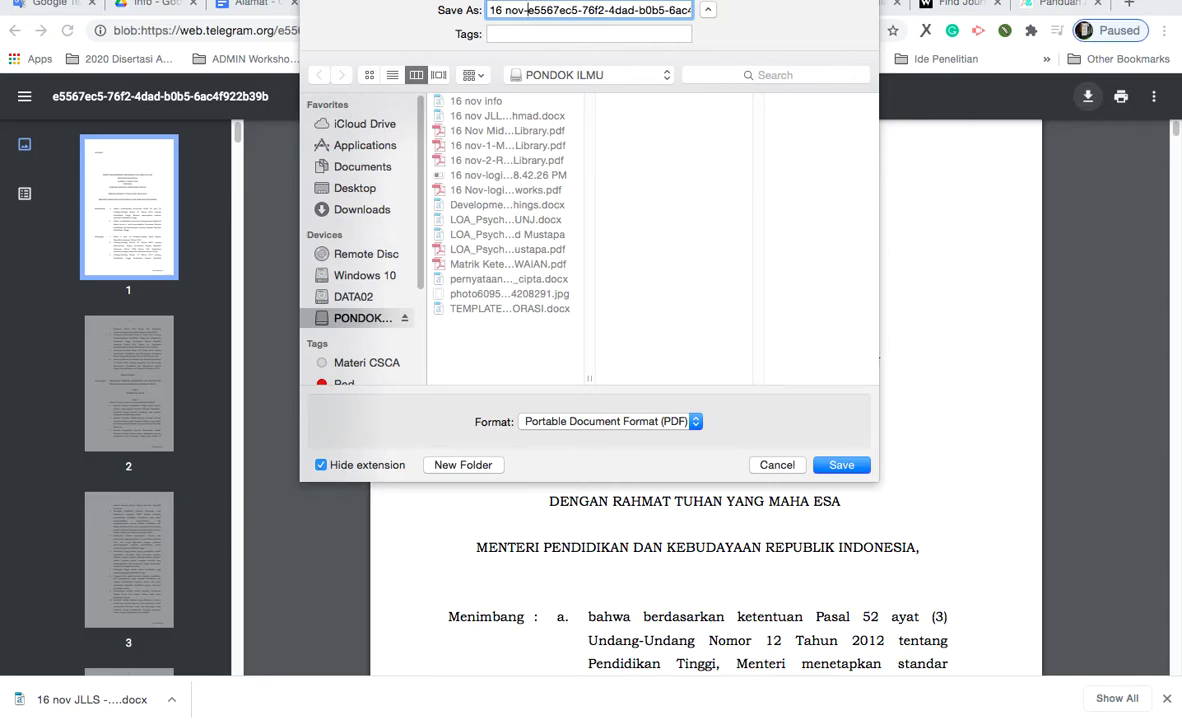
type("Mendel")
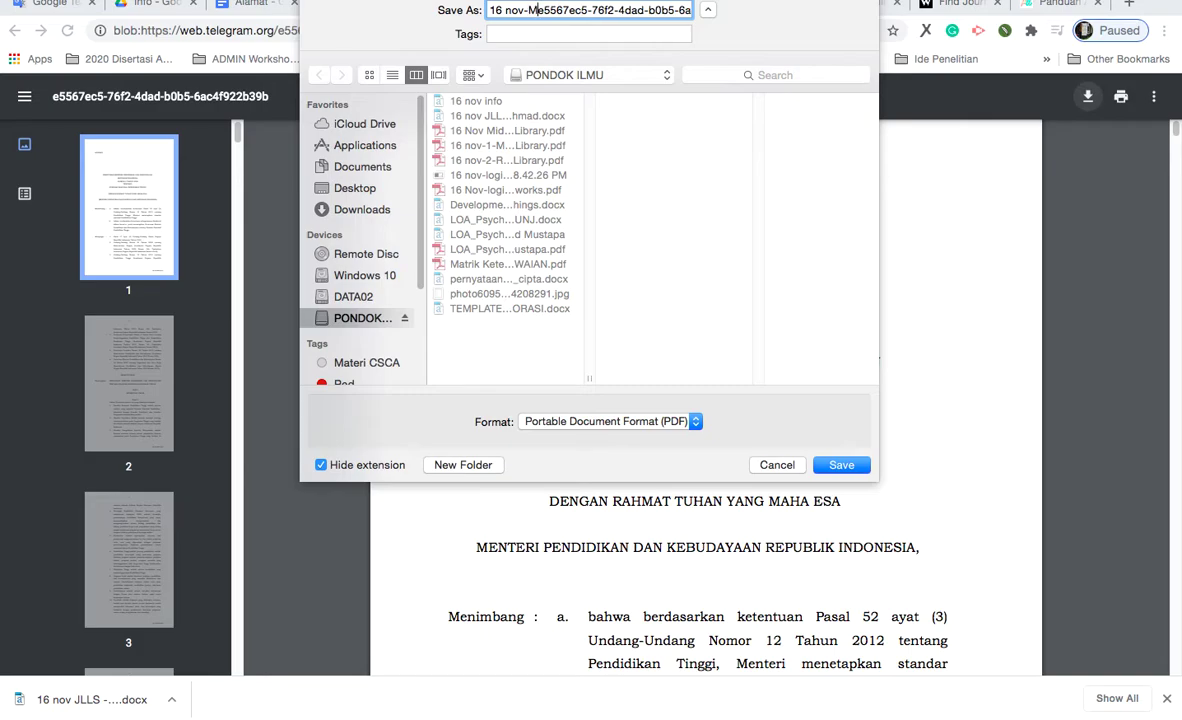
key("BackSpace")
key("BackSpace")
key("BackSpace")
key("BackSpace")
key("BackSpace")
key("BackSpace")
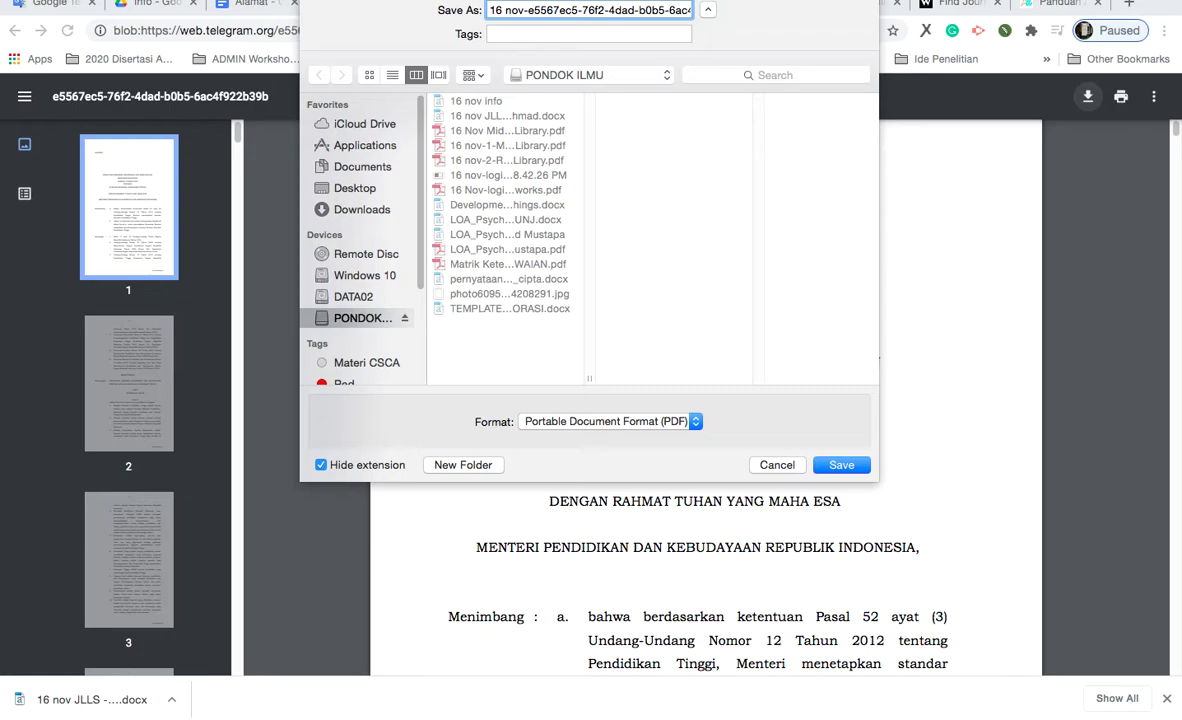
Extend the file name prefix with "Data-" and save the PDF in PONDOK ILMU
type("Data-")
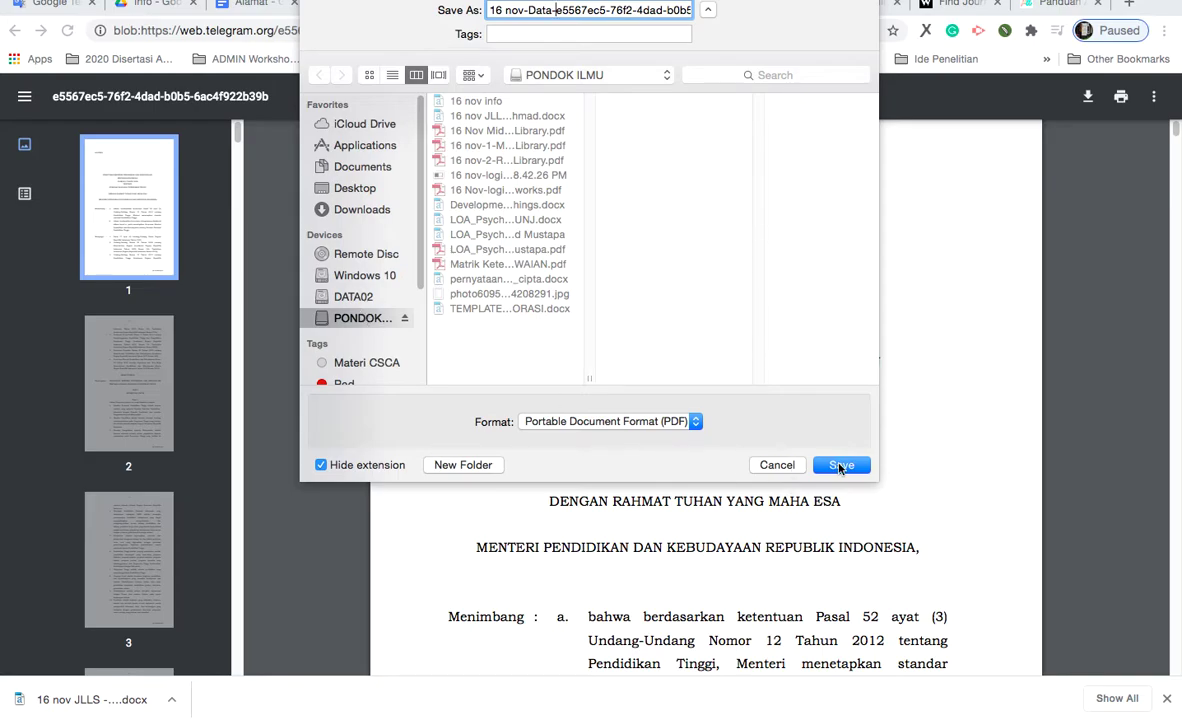
key("Return")
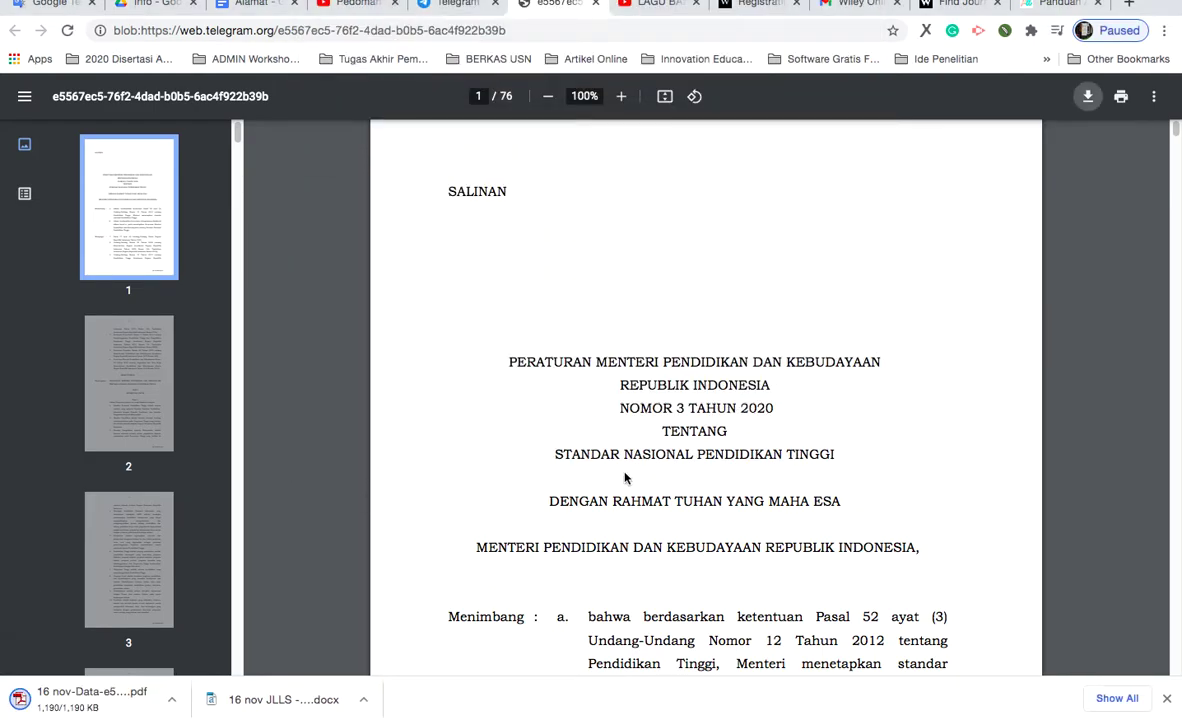
Switch to Mendeley Desktop, add the 16 nov-Data PDF from PONDOK ILMU to the Meta Data folder, and show its details
mouse_move(546, 705)
left_click(485, 670)
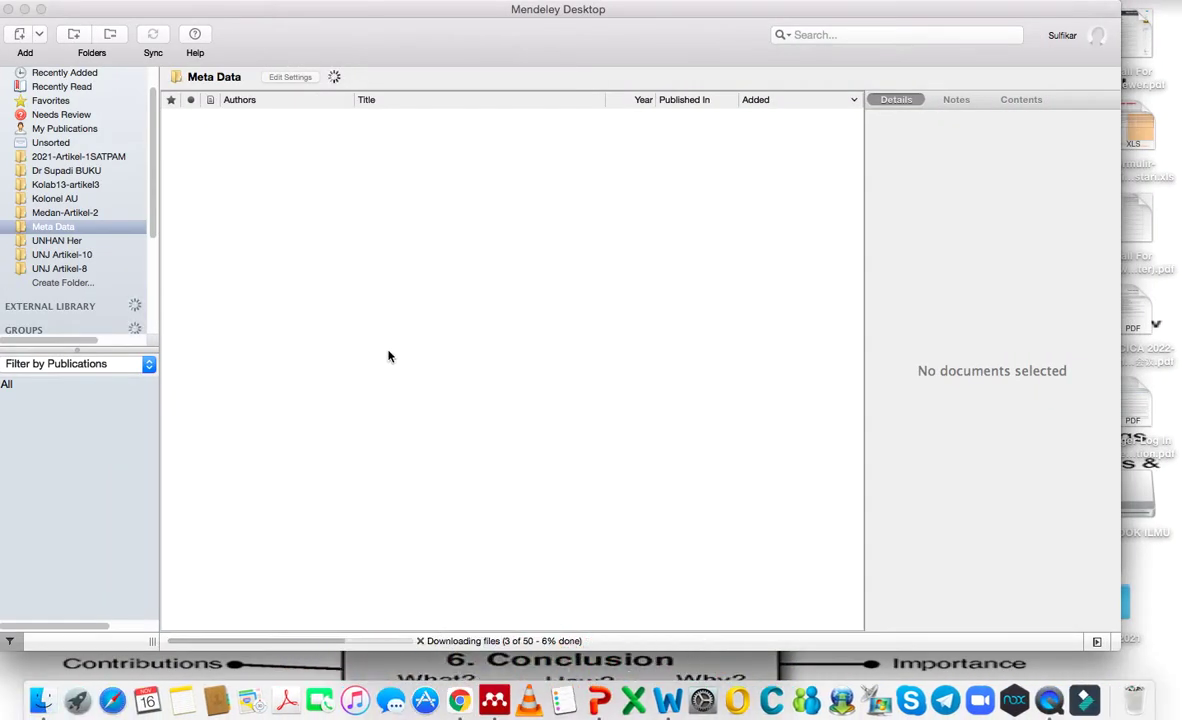
left_click(39, 38)
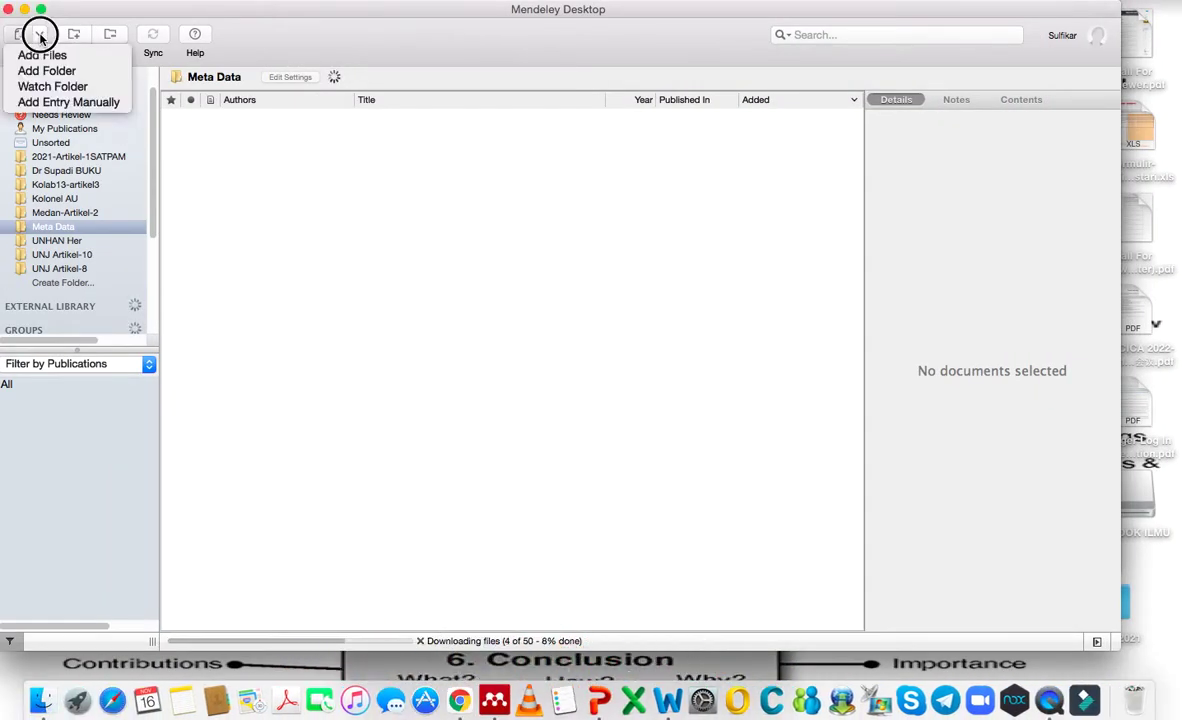
left_click(44, 57)
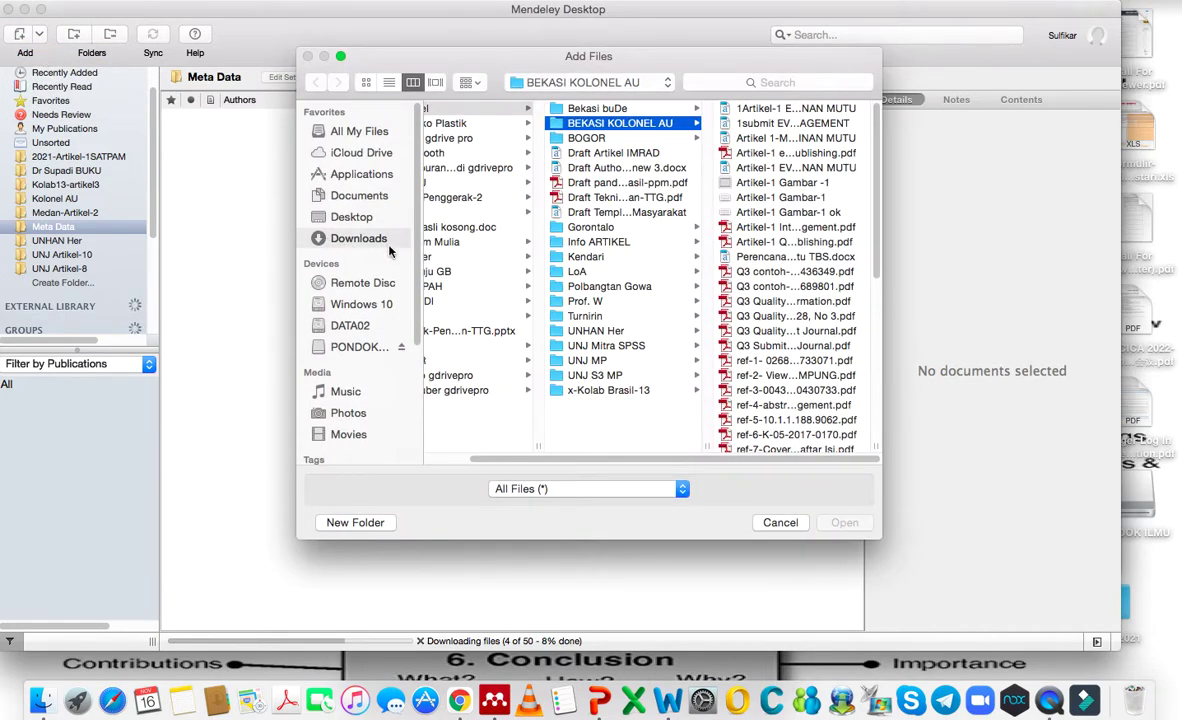
left_click(340, 345)
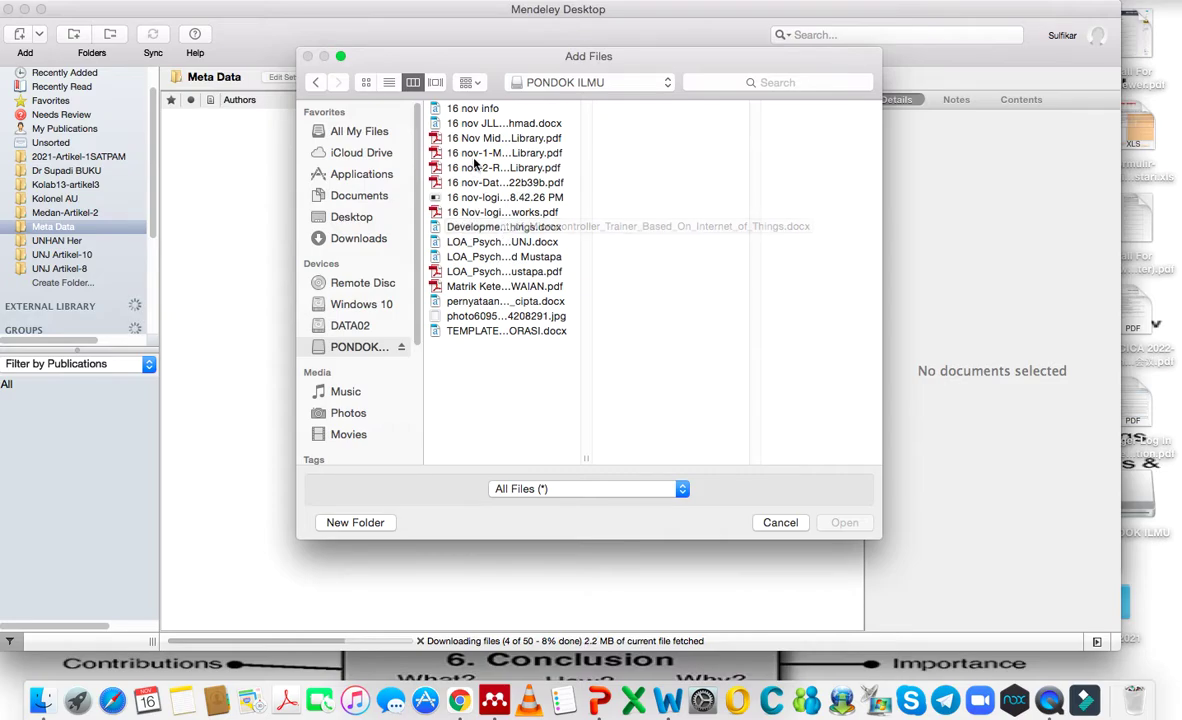
left_click(497, 183)
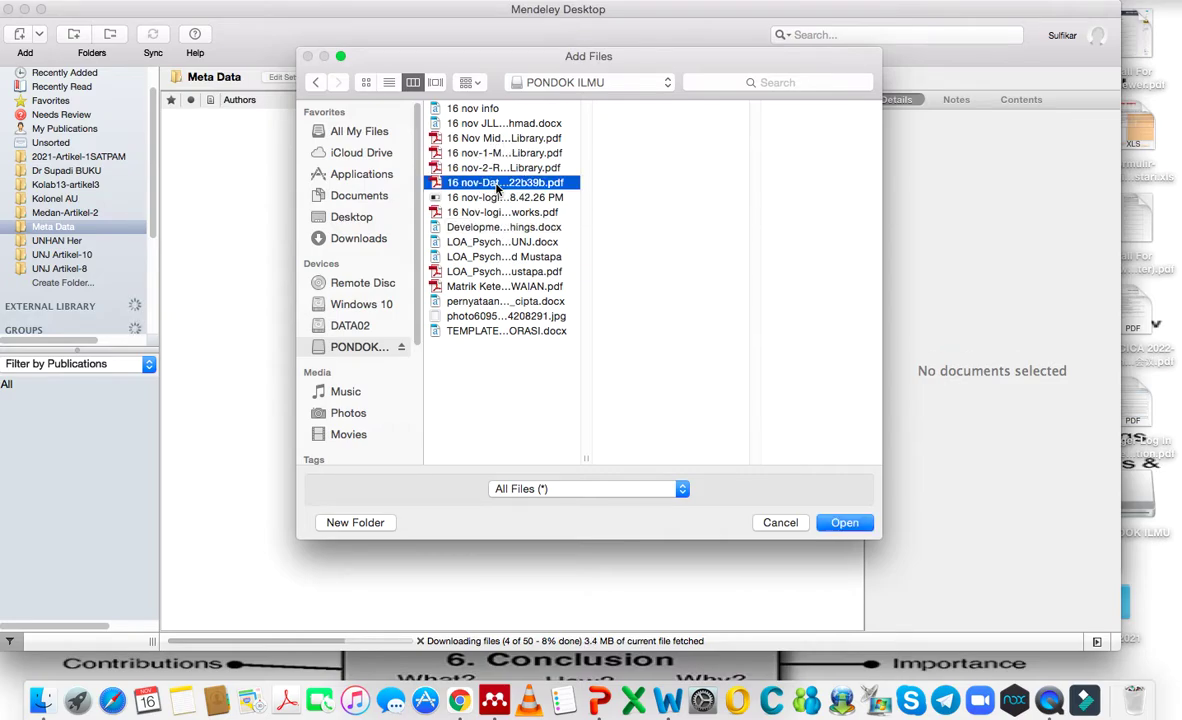
left_click(842, 522)
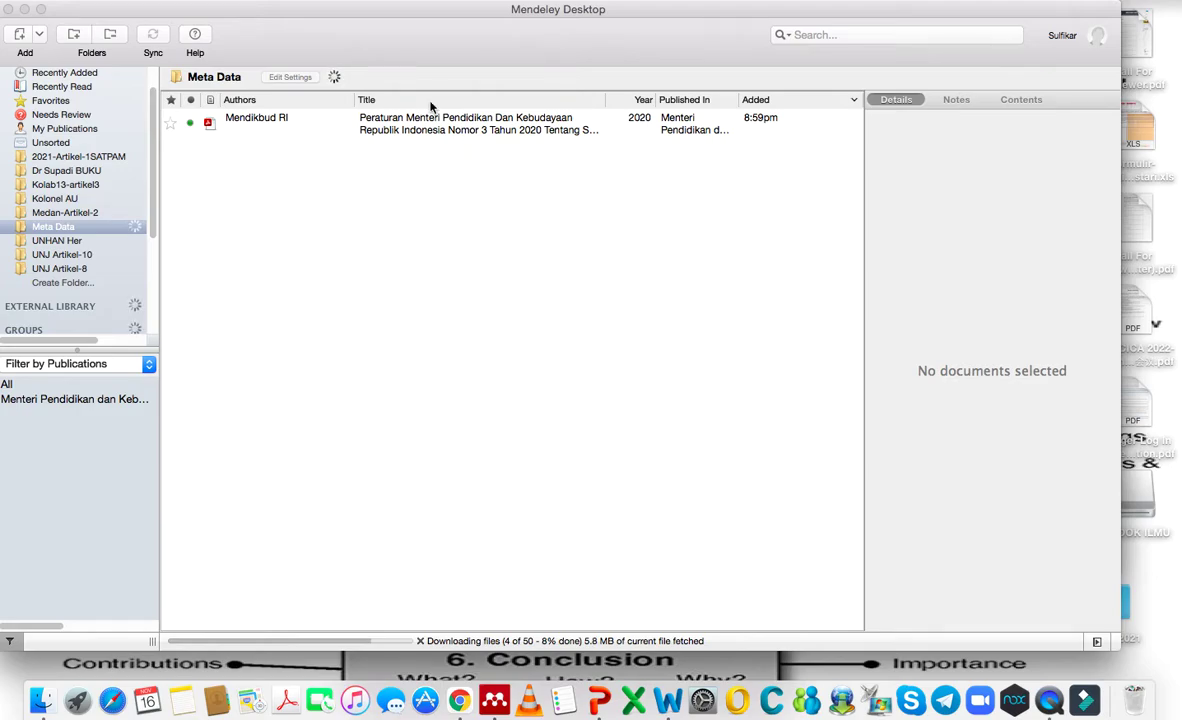
left_click(446, 133)
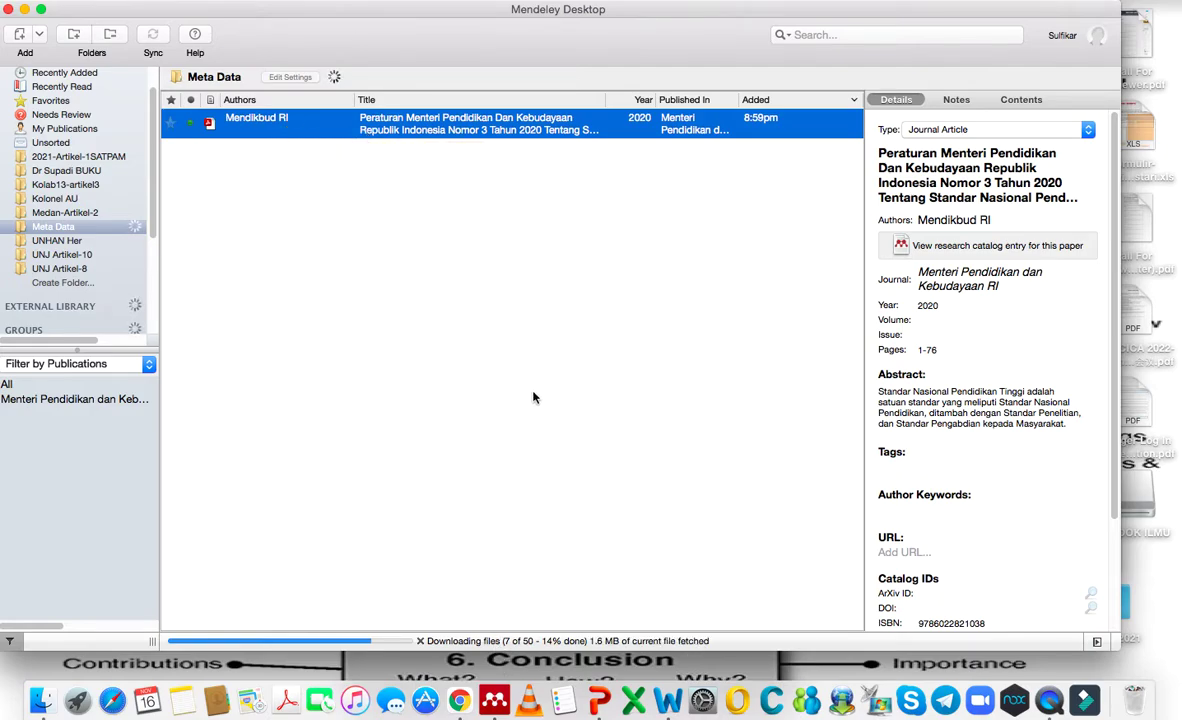
Switch to Chrome, search Google for "undang undang pdf" and open the dpr.go.id result UNDANG UNDANG REPUBLIK INDONESIA
left_click(459, 701)
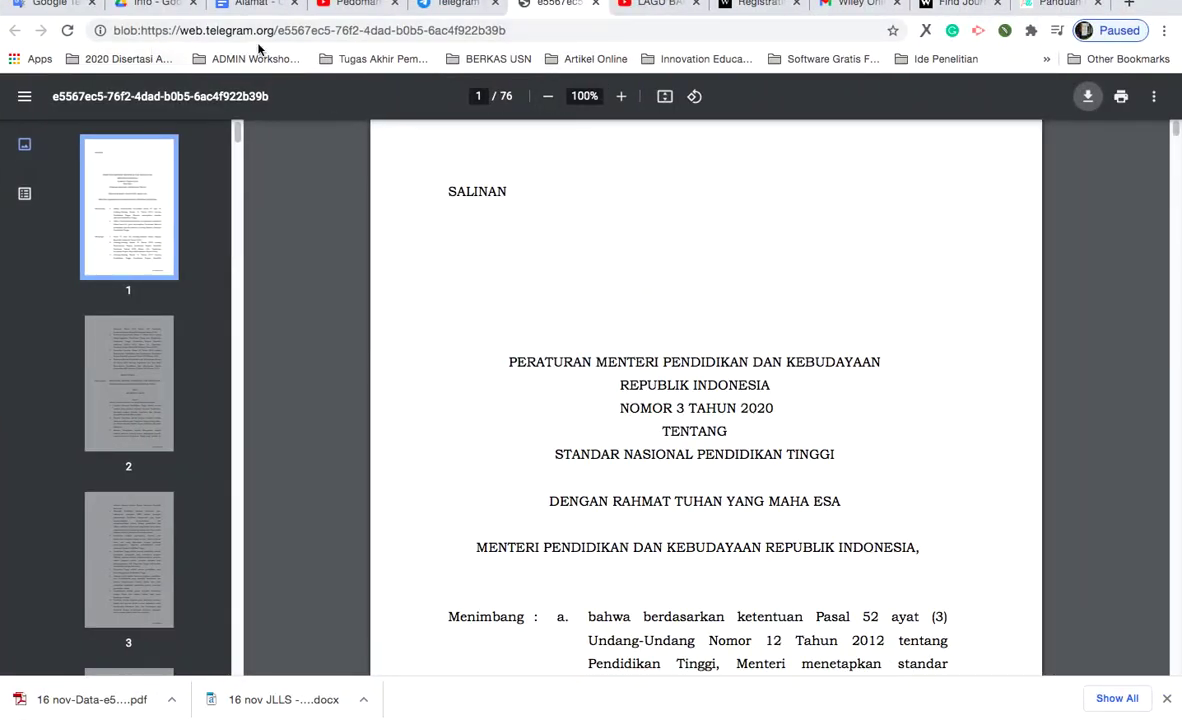
left_click(549, 29)
type("google.com")
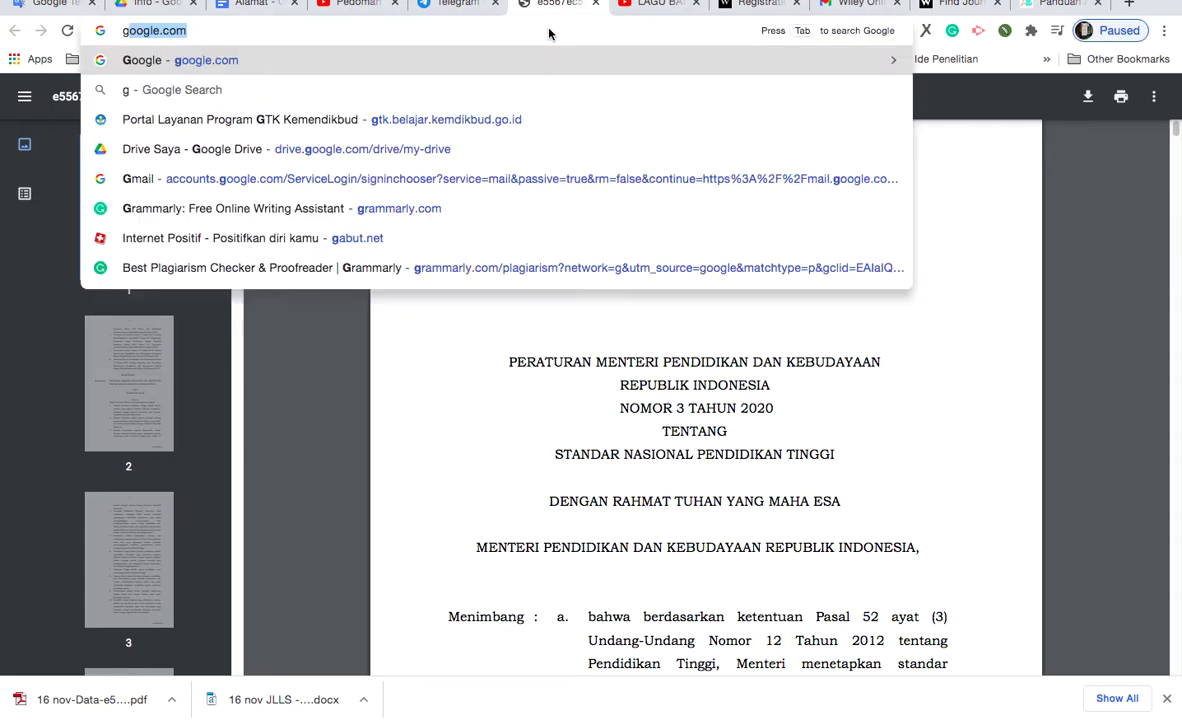
key("Return")
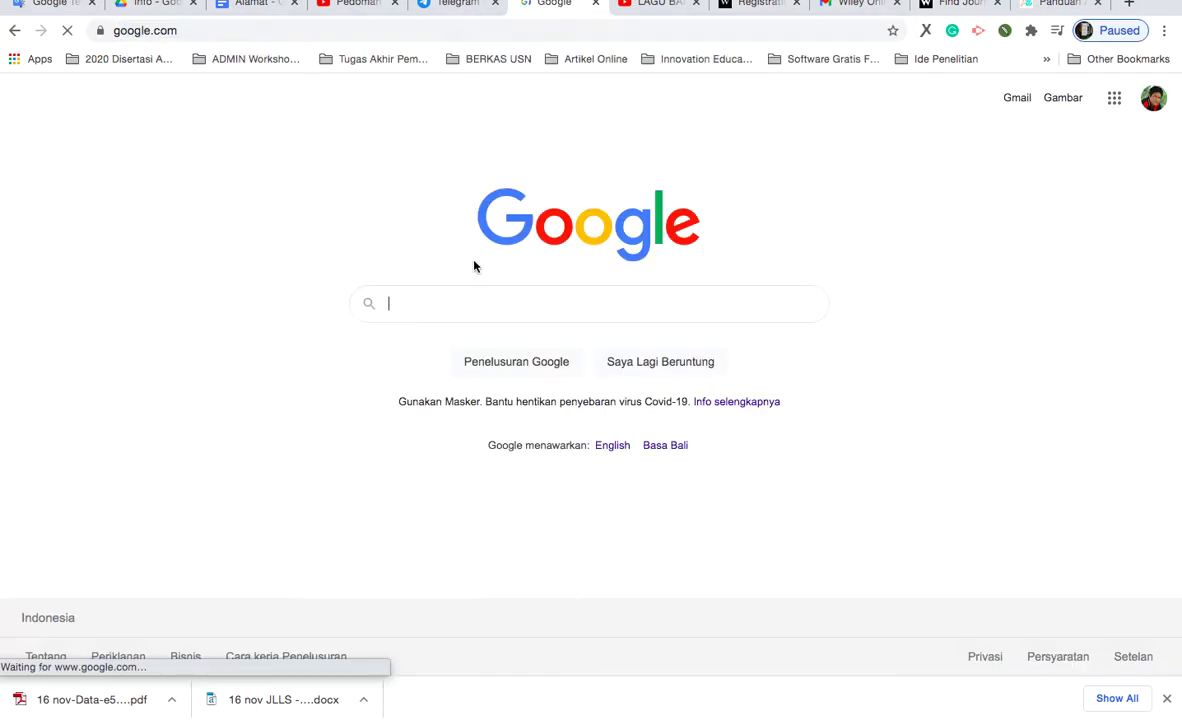
type("undan")
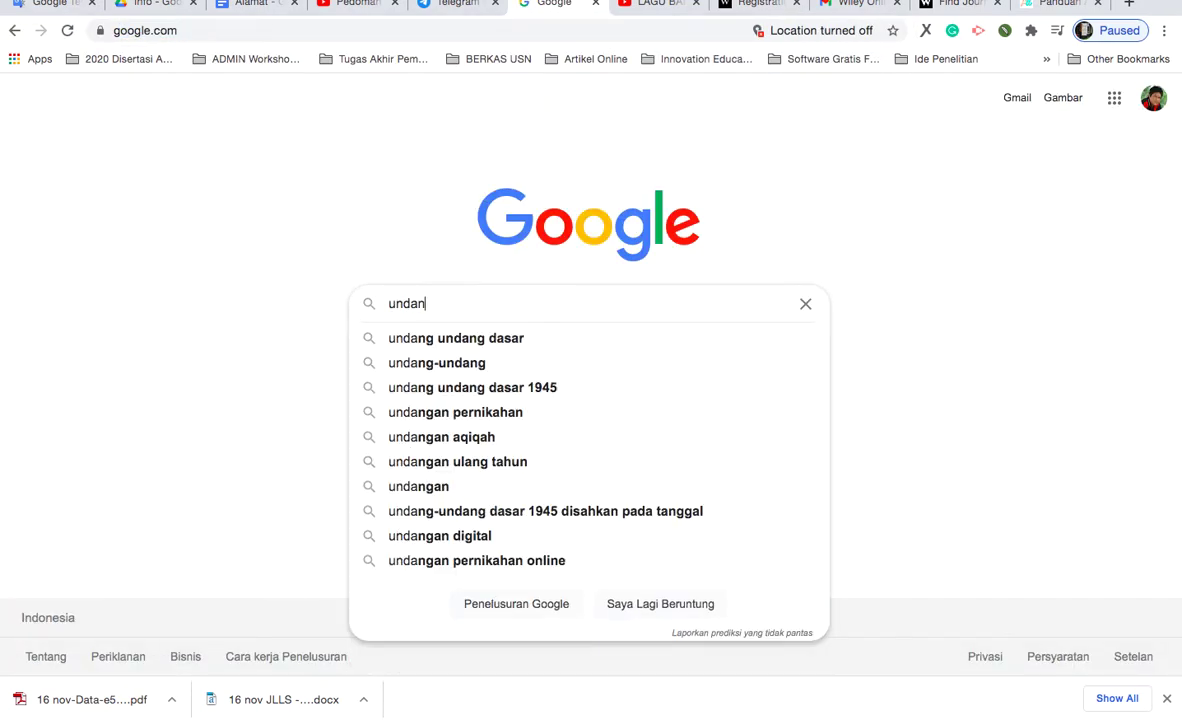
type("g undang pdf")
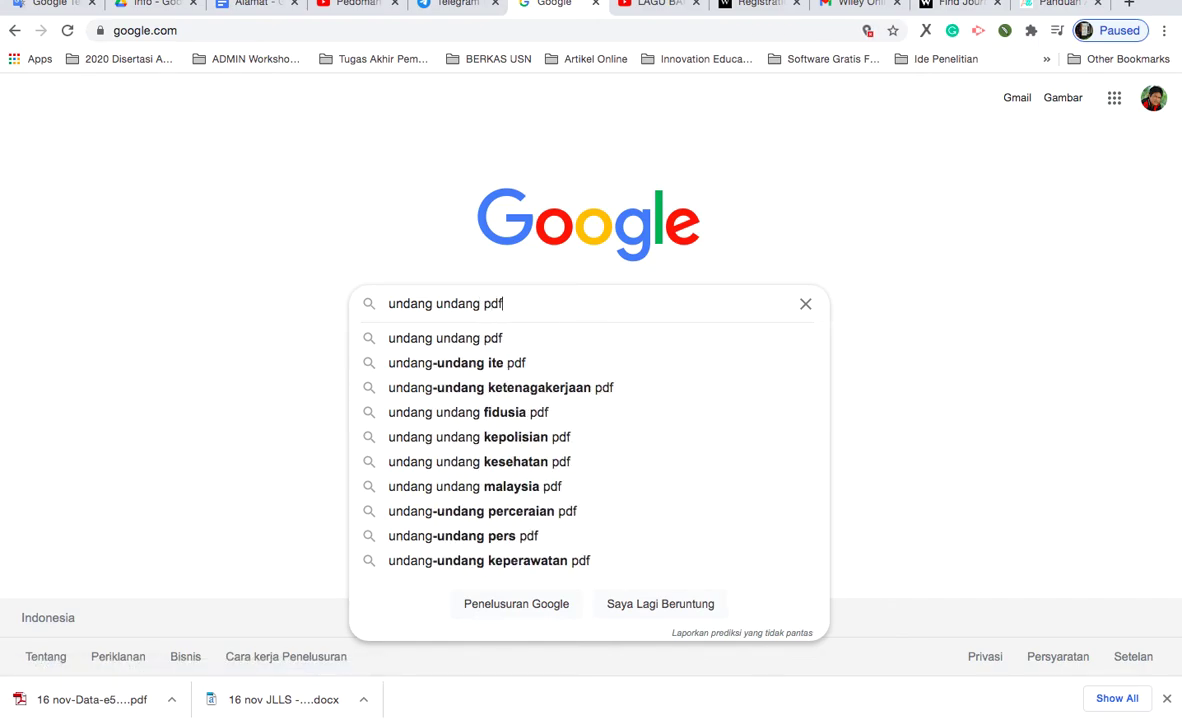
key("Return")
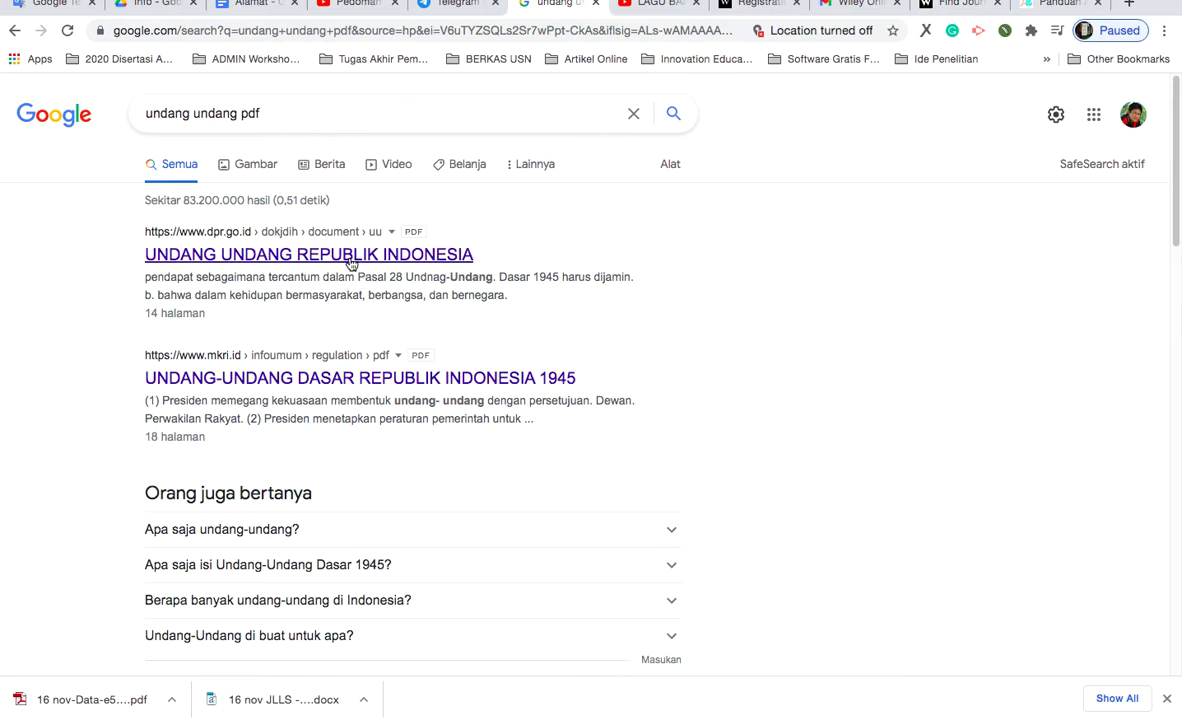
left_click(352, 258)
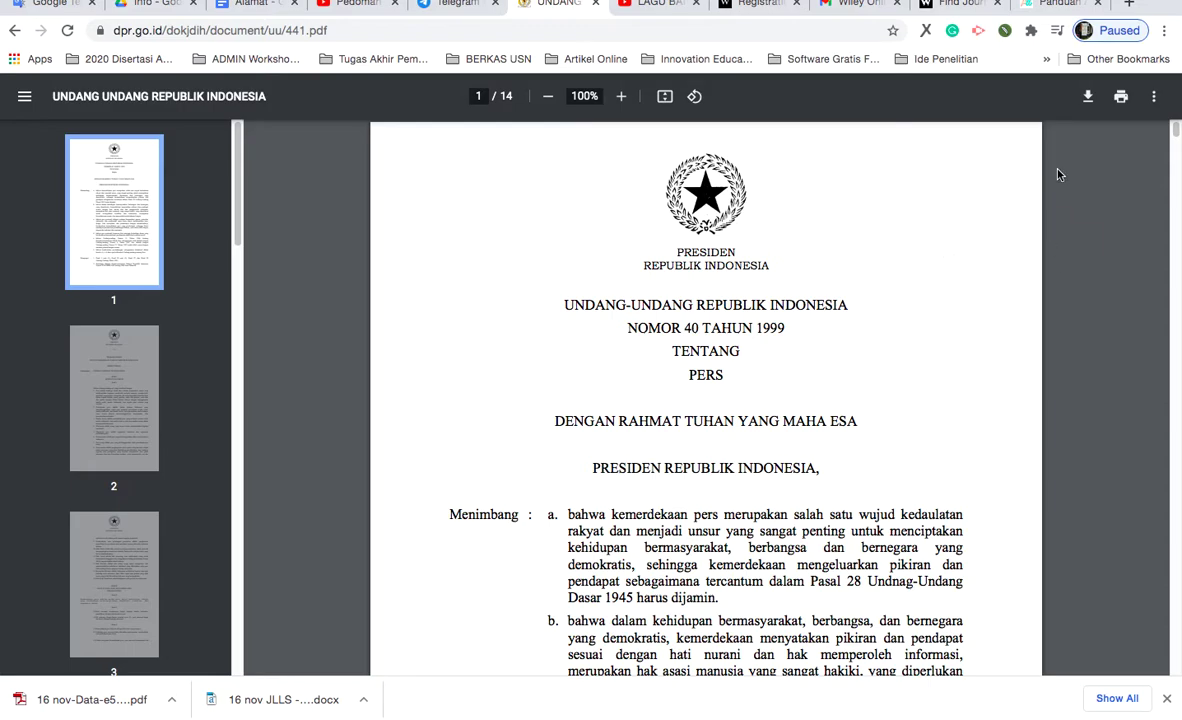
Download the law PDF to PONDOK ILMU as "16 nov-data1-441"
left_click(1088, 97)
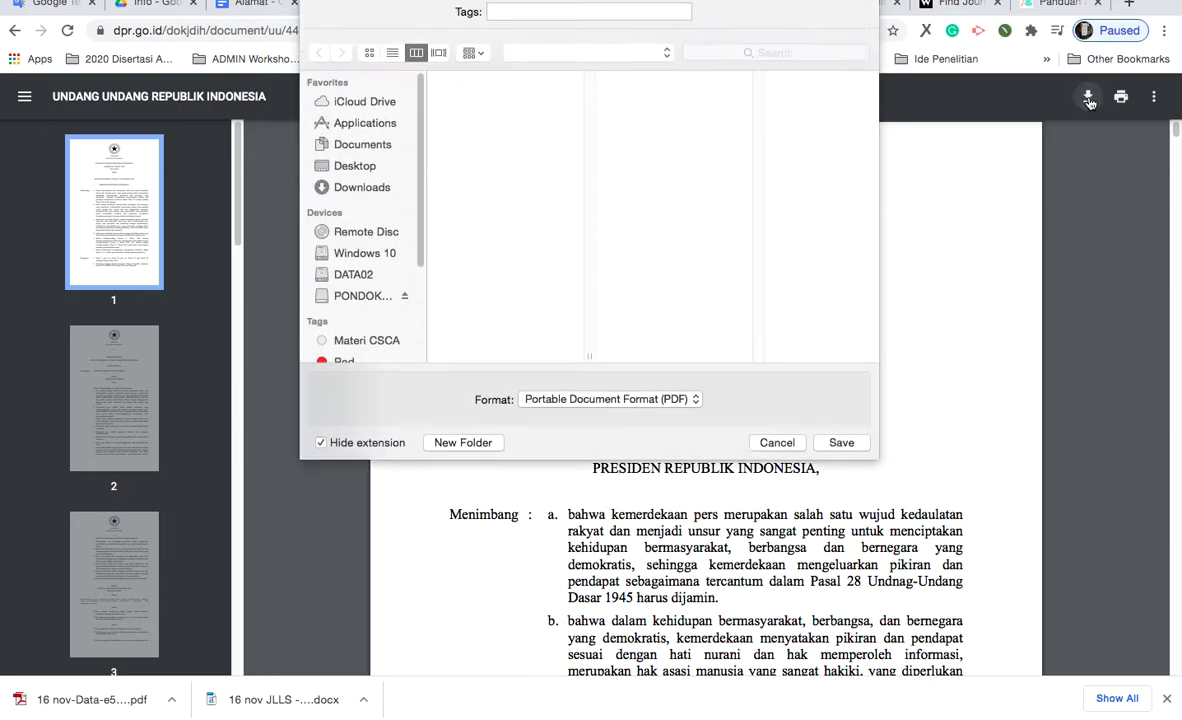
key("Left")
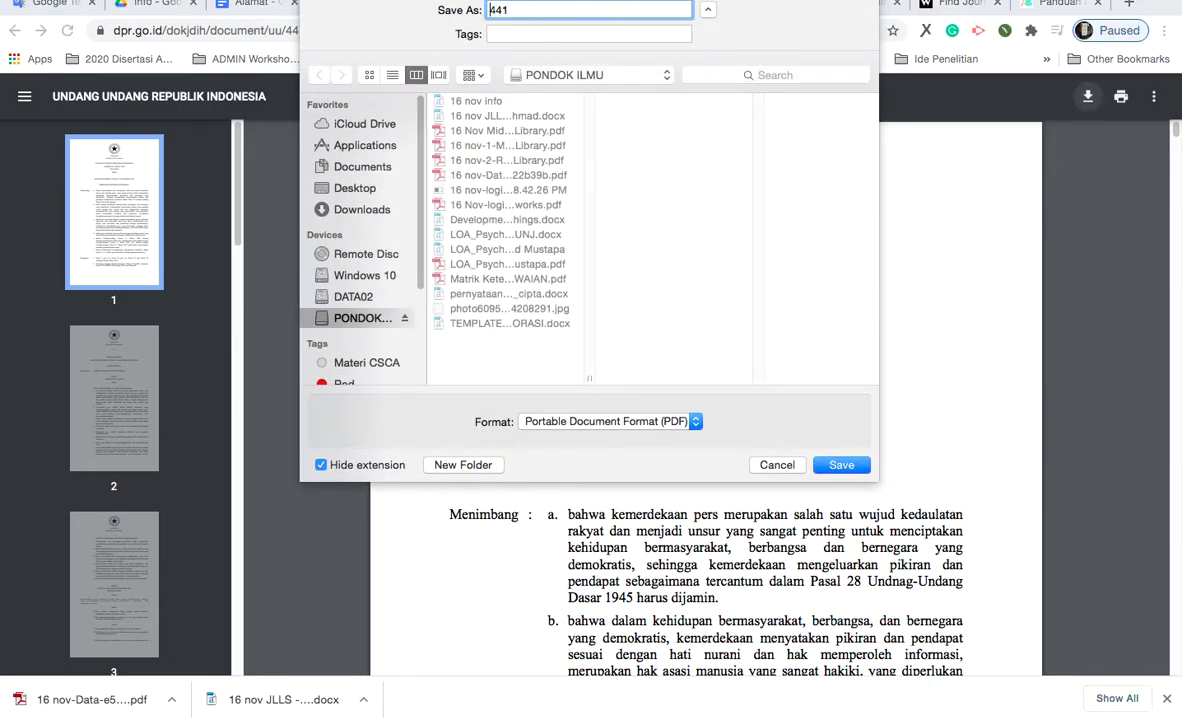
type("16 nov-data1-")
key("Return")
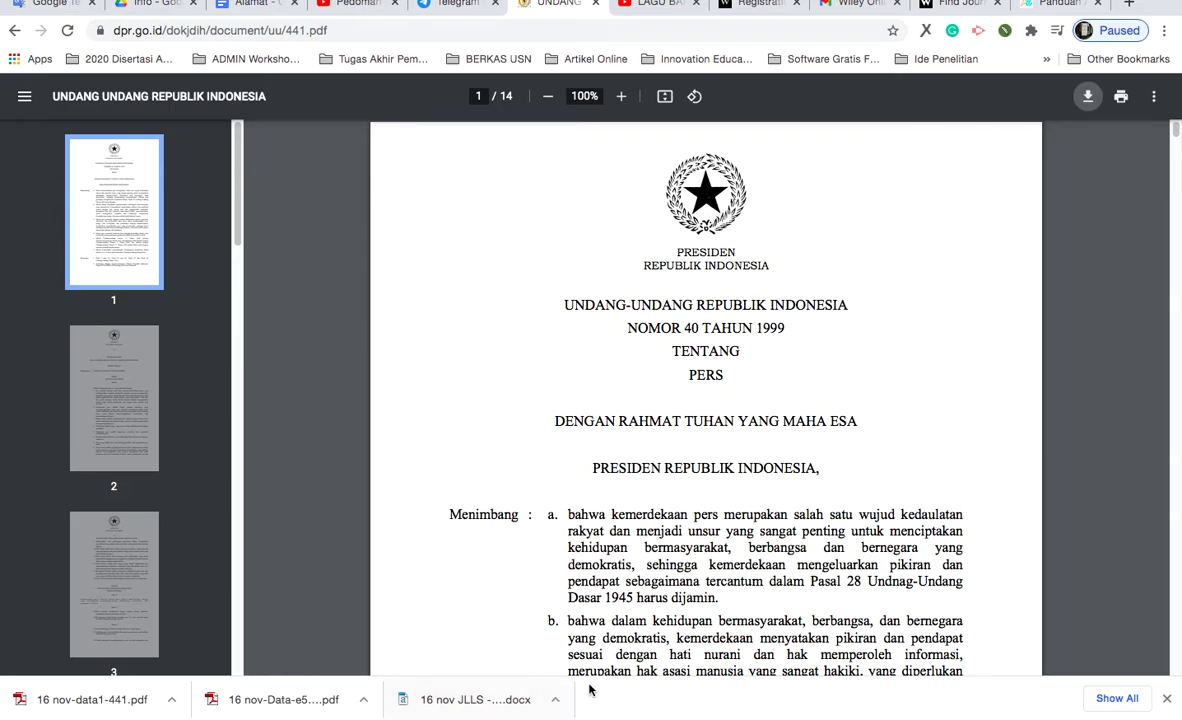
Switch to Mendeley Desktop and add 16 nov-data1-441.pdf from PONDOK ILMU to the Meta Data folder
mouse_move(570, 712)
left_click(450, 668)
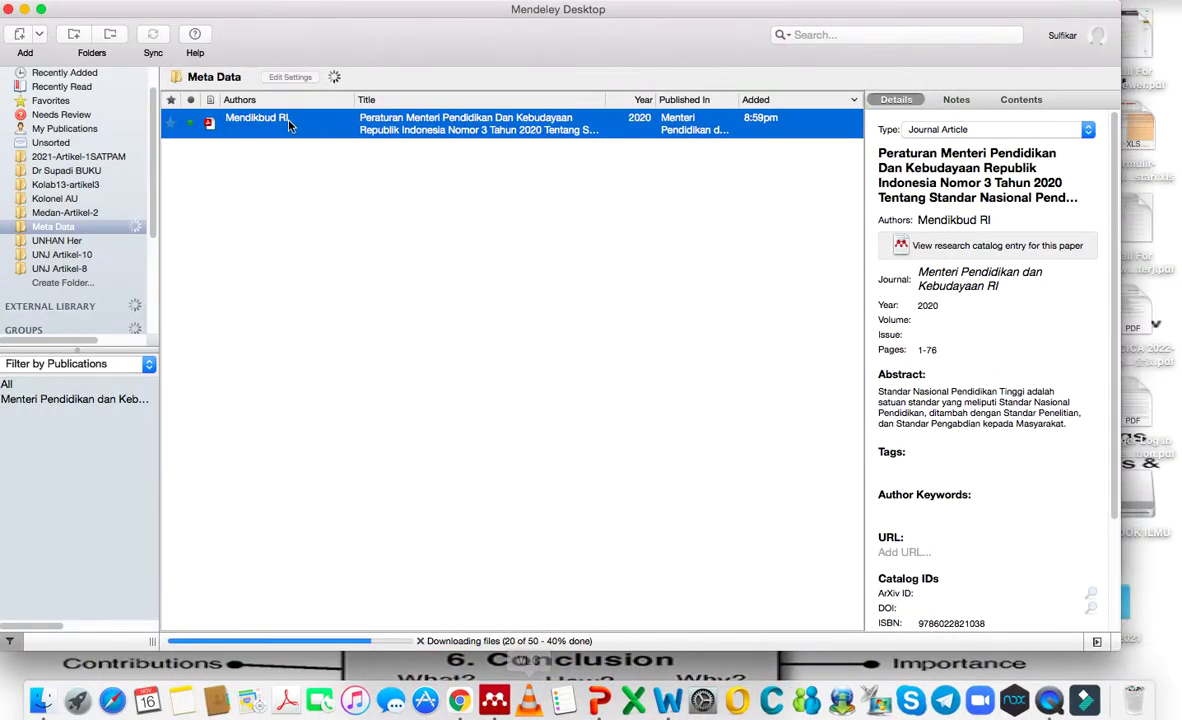
left_click(40, 35)
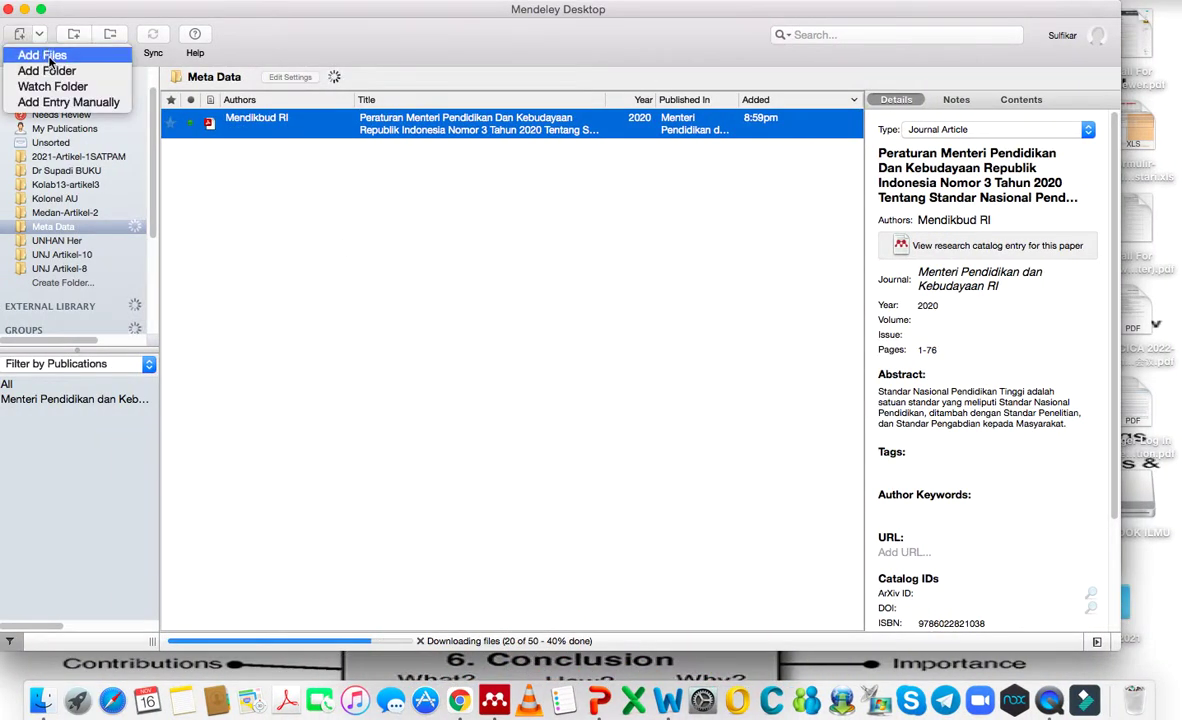
left_click(40, 53)
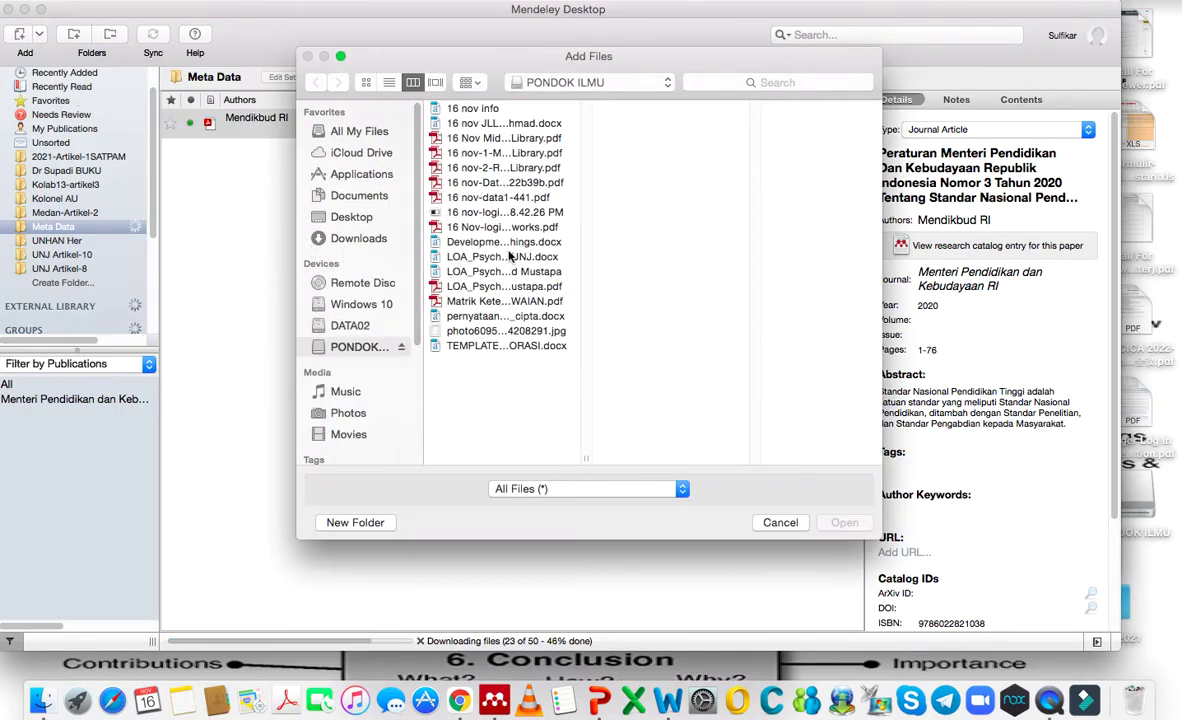
left_click(500, 197)
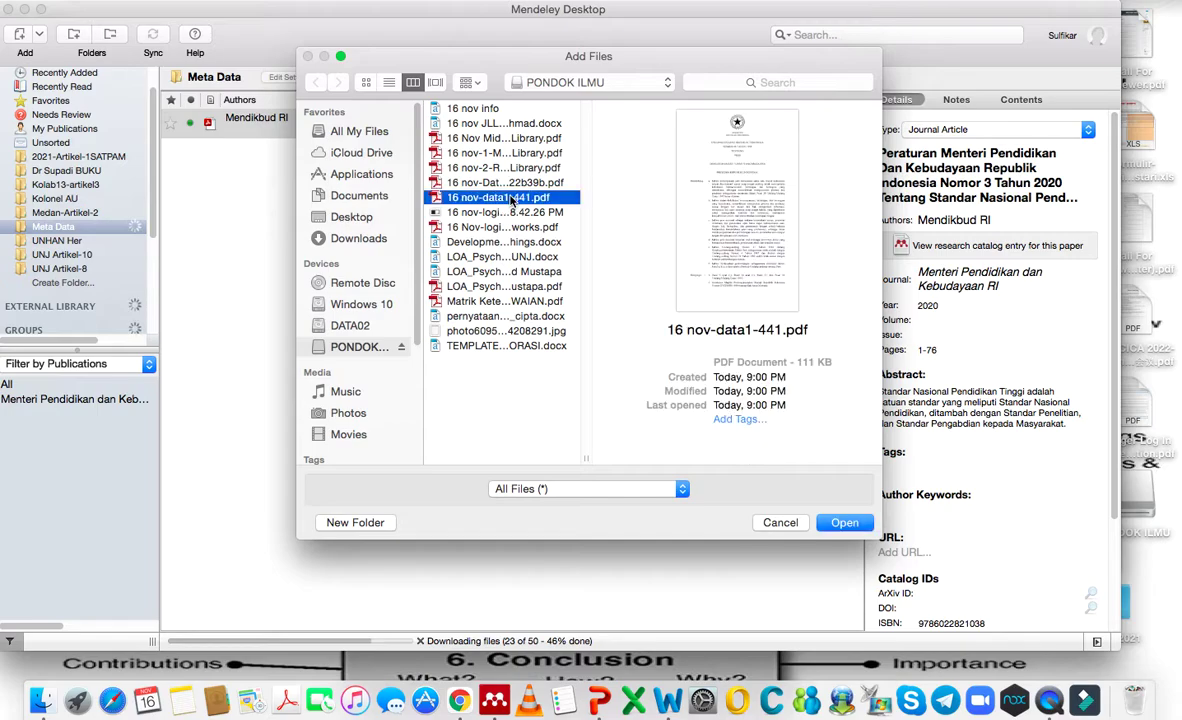
left_click(845, 522)
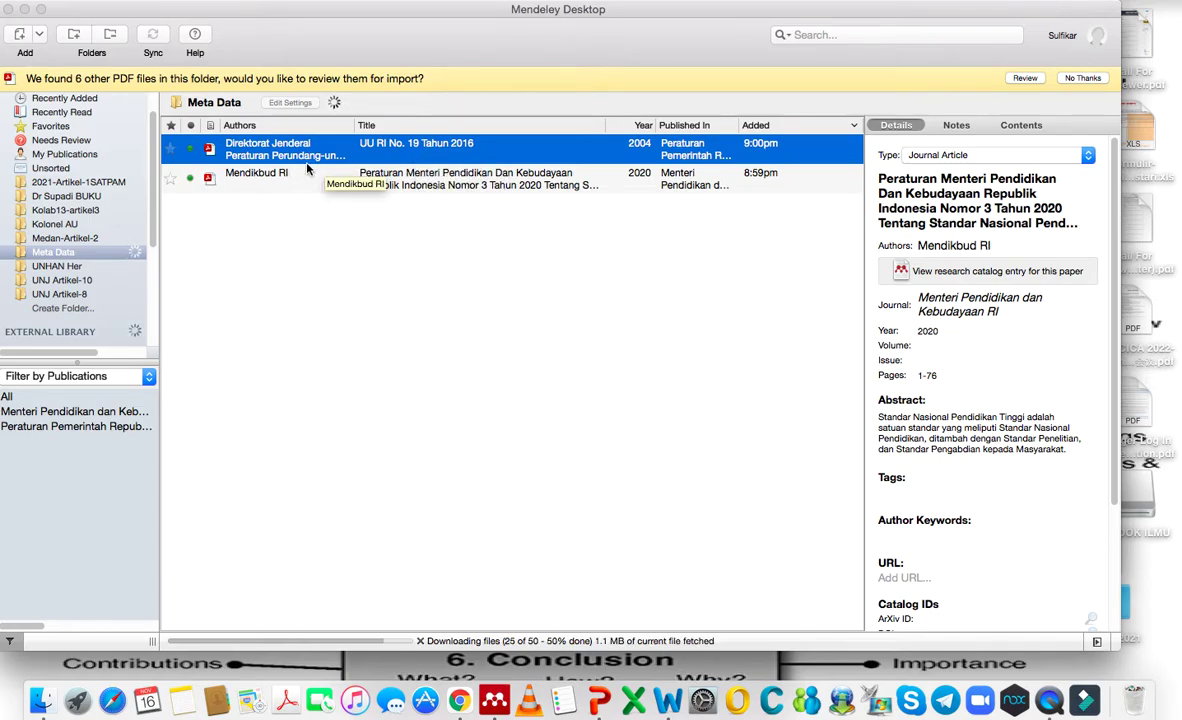
Compare the details of the two Meta Data entries and open the PDF of UU RI No. 19 Tahun 2016
left_click(340, 178)
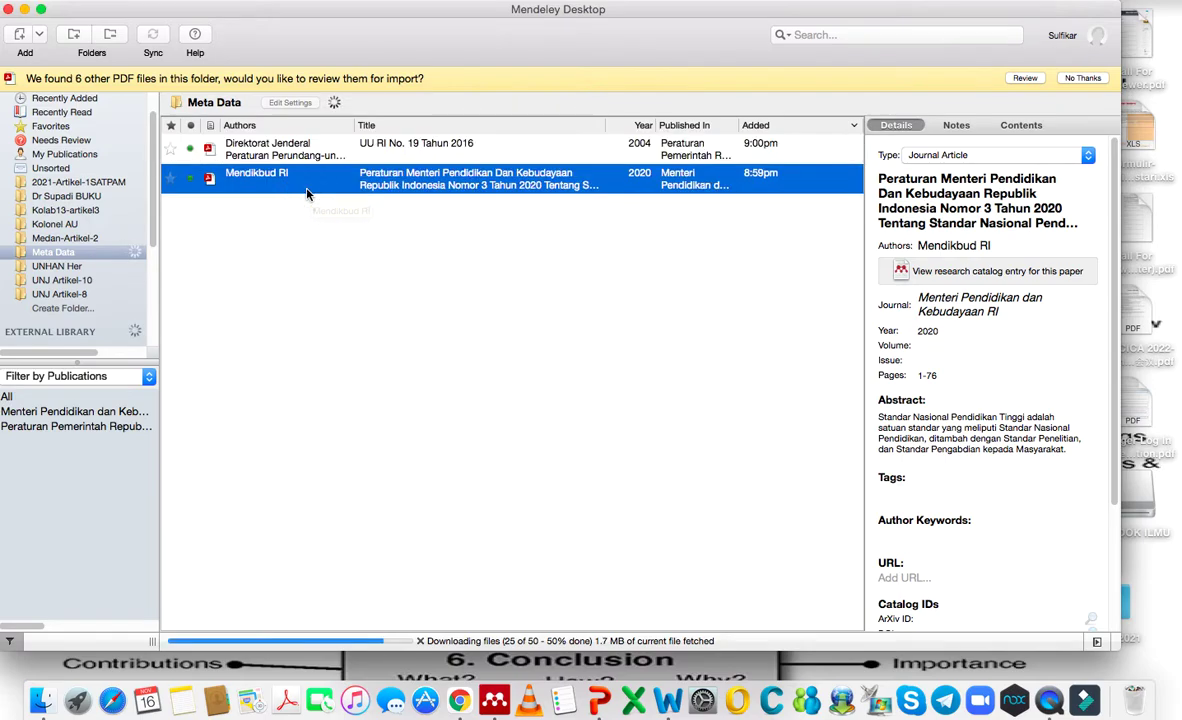
left_click(330, 148)
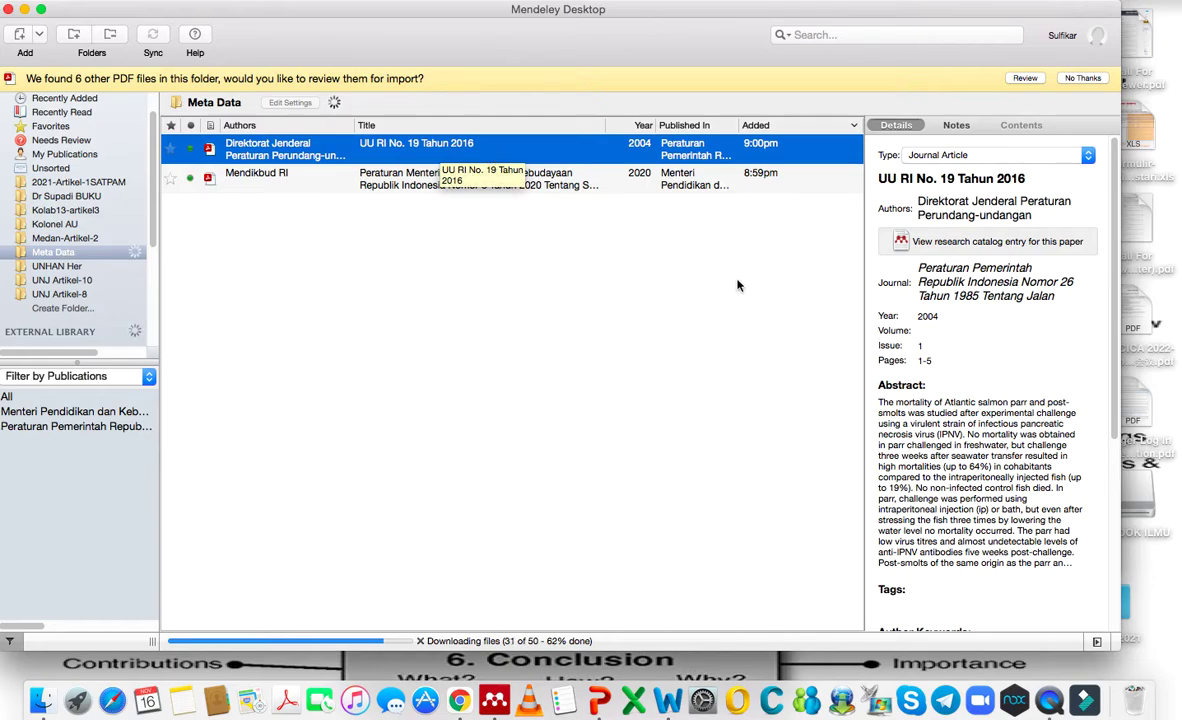
double_click(444, 150)
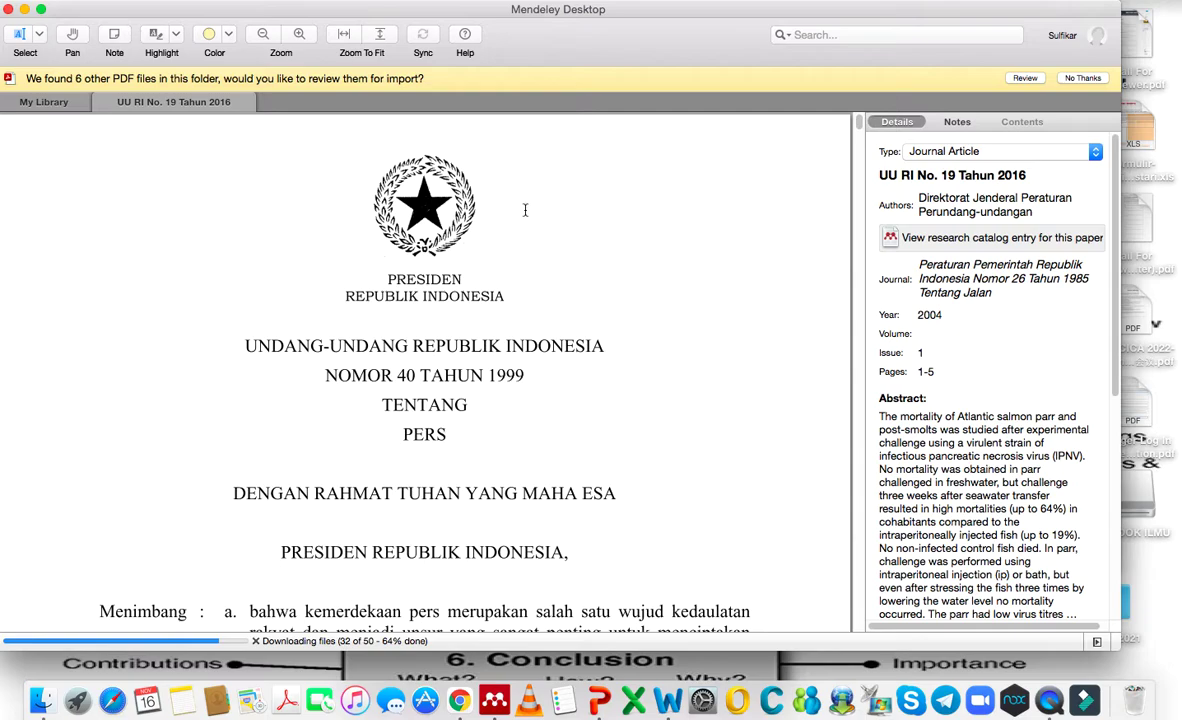
Select and copy the heading "UNDANG-UNDANG REPUBLIK INDONESIA NOMOR 40 TAHUN 1999 TENTANG" in the PDF
left_click(240, 345)
left_click_drag(240, 345, 240, 493)
left_click_drag(428, 404, 443, 404)
left_click_drag(244, 345, 245, 493)
key("super+c")
left_click(501, 398)
left_click_drag(238, 344, 430, 361)
left_click(489, 415)
mouse_move(248, 345)
left_mouse_down()
mouse_move(517, 372)
mouse_move(481, 429)
mouse_move(440, 436)
left_mouse_up()
left_click(491, 441)
Replace the entry's title with the copied heading "UNDANG-UNDANG REPUBLIK INDONESIA NOMOR 40 TAHUN 1999 TENTANG PERS"
left_click(1050, 176)
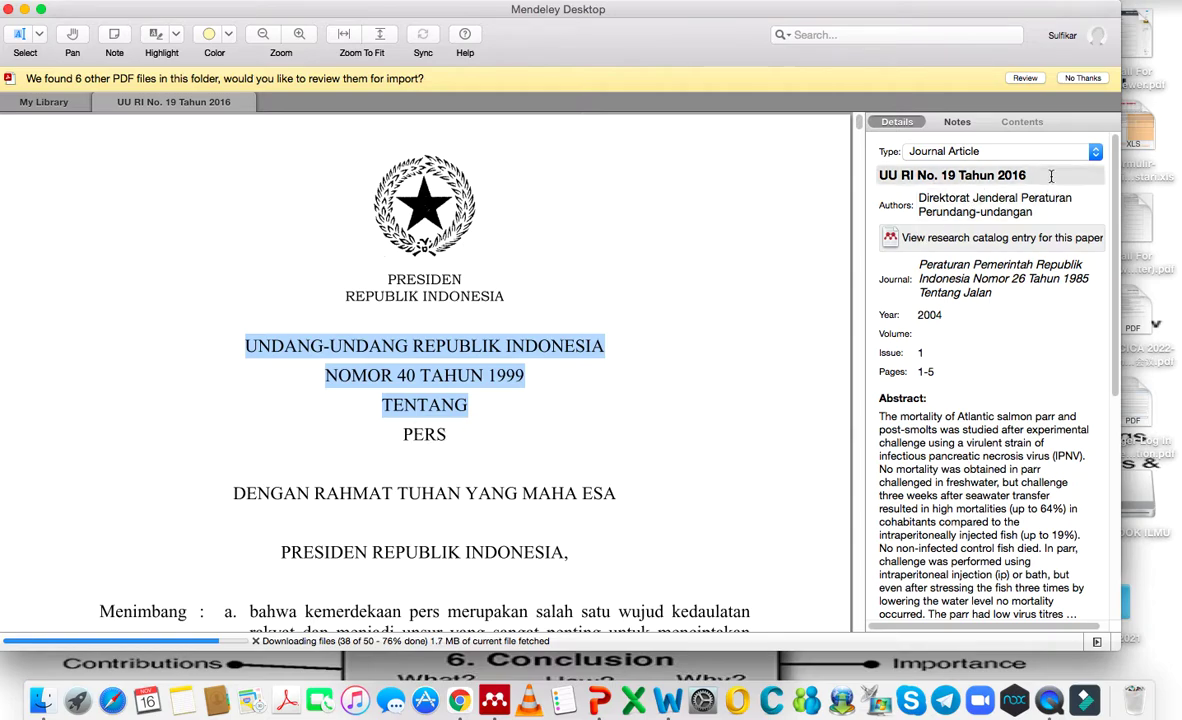
key("super+a")
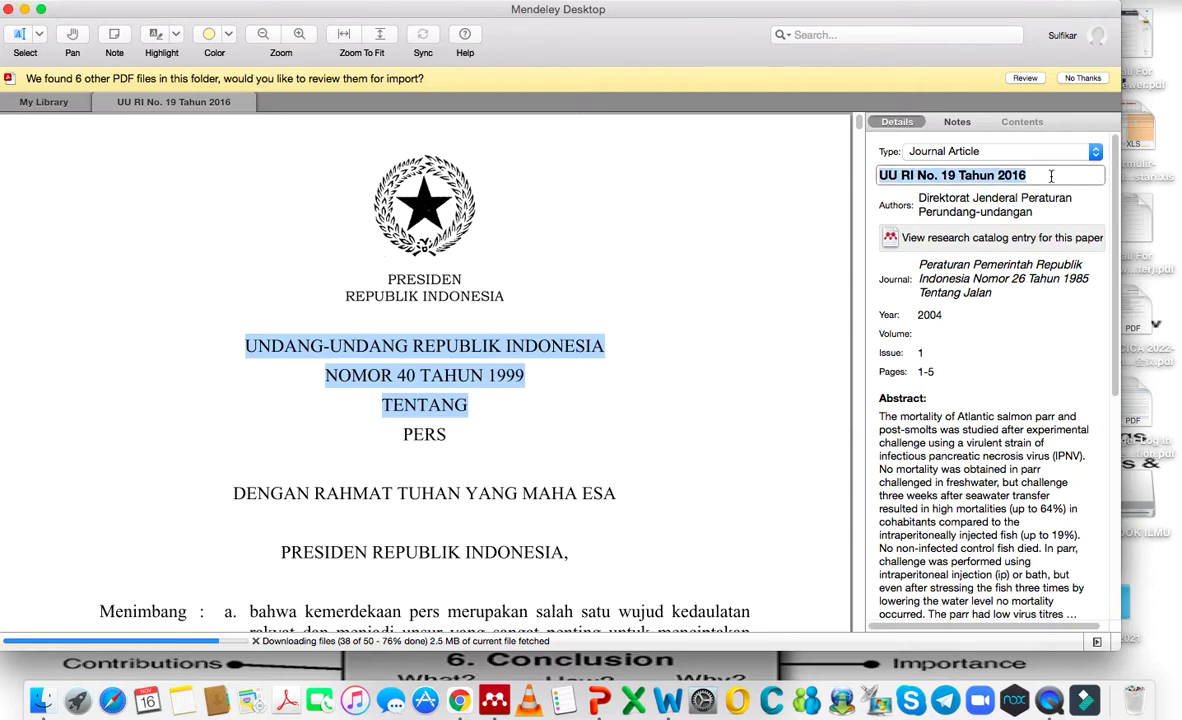
key("BackSpace")
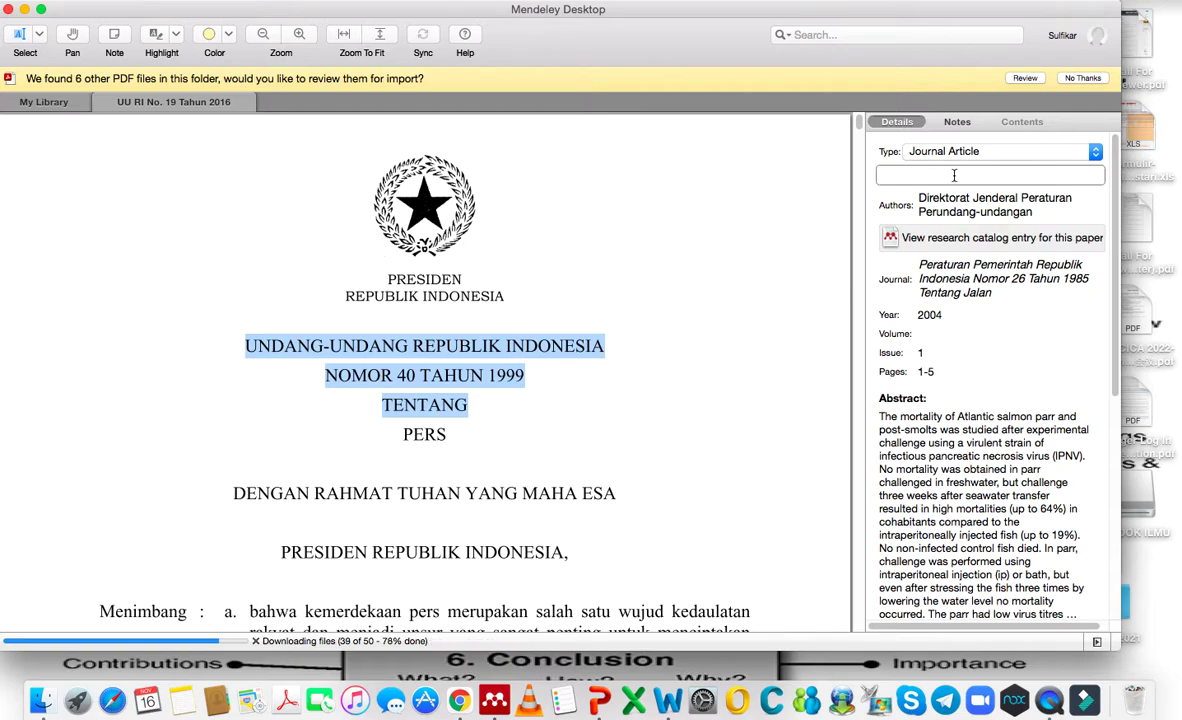
right_click(954, 175)
left_click(982, 257)
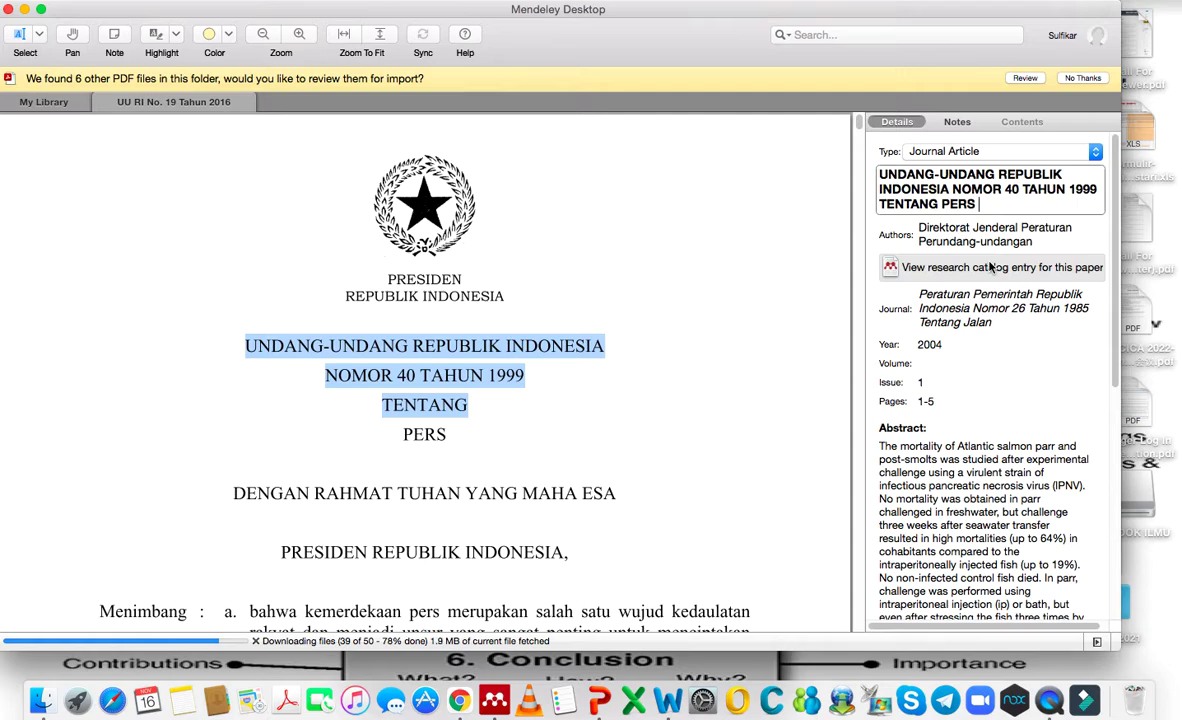
key("Tab")
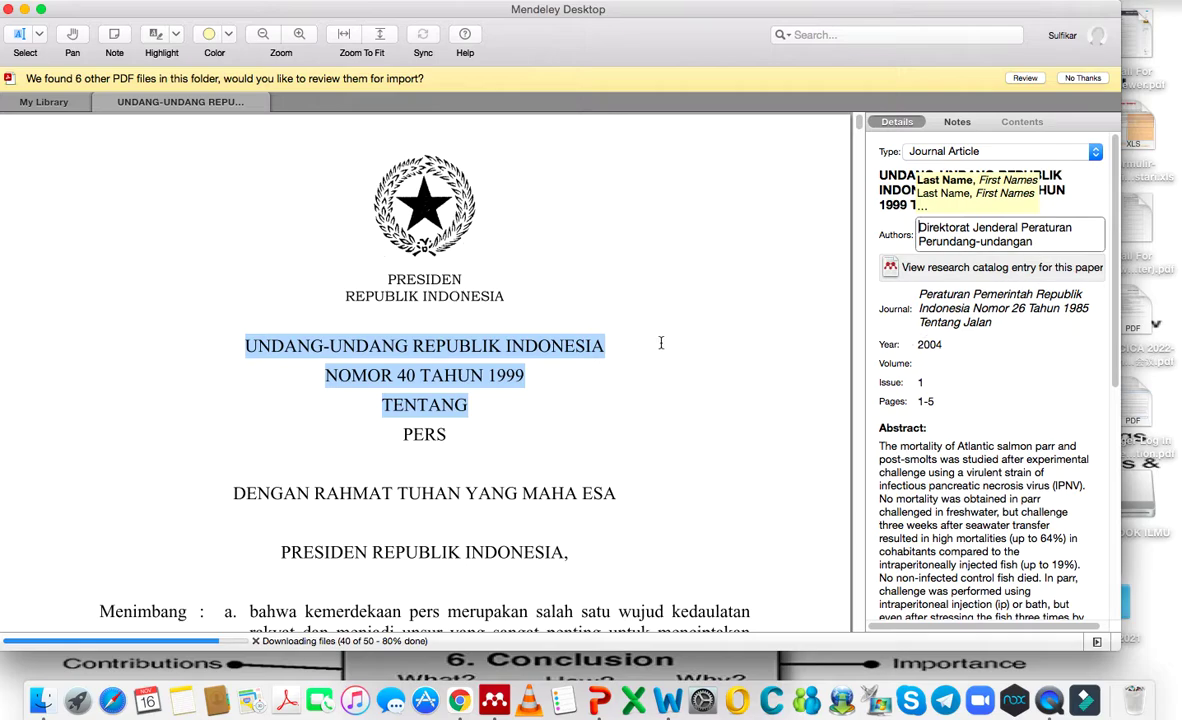
Select and copy the heading "PRESIDEN REPUBLIK INDONESIA" below the emblem on the PDF's first page
scroll(660, 343, "down", 2)
scroll(660, 343, "down", 2)
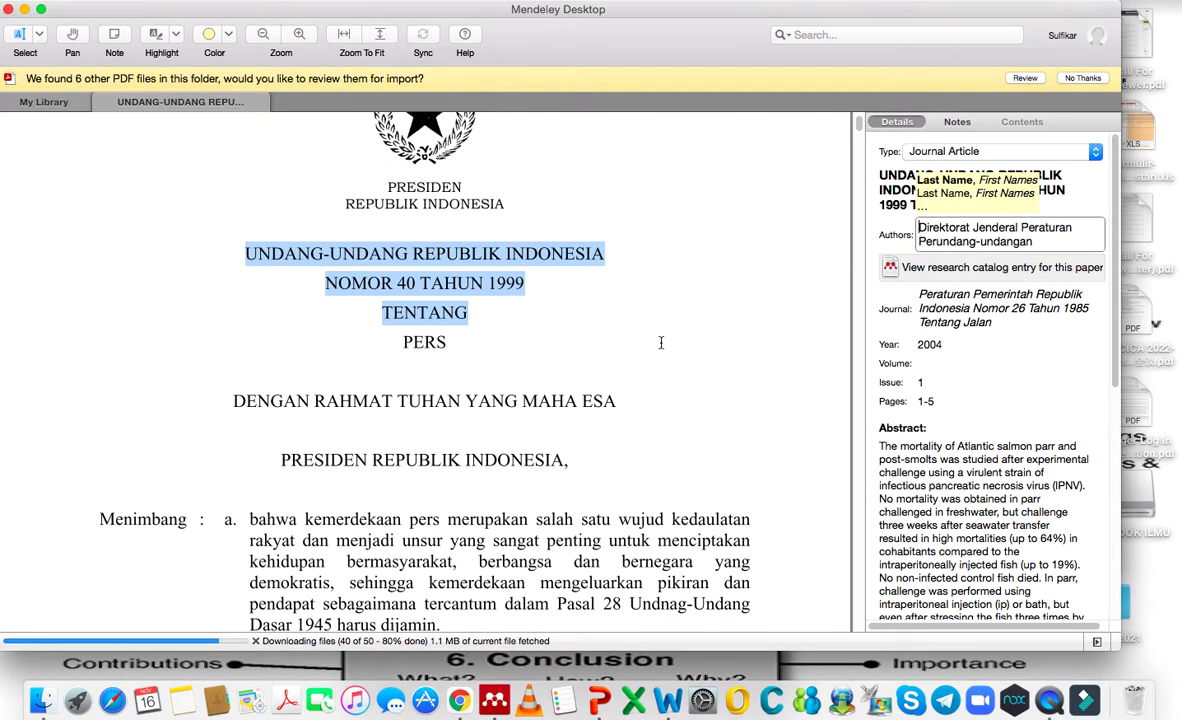
left_click(660, 343)
scroll(660, 343, "up", 3)
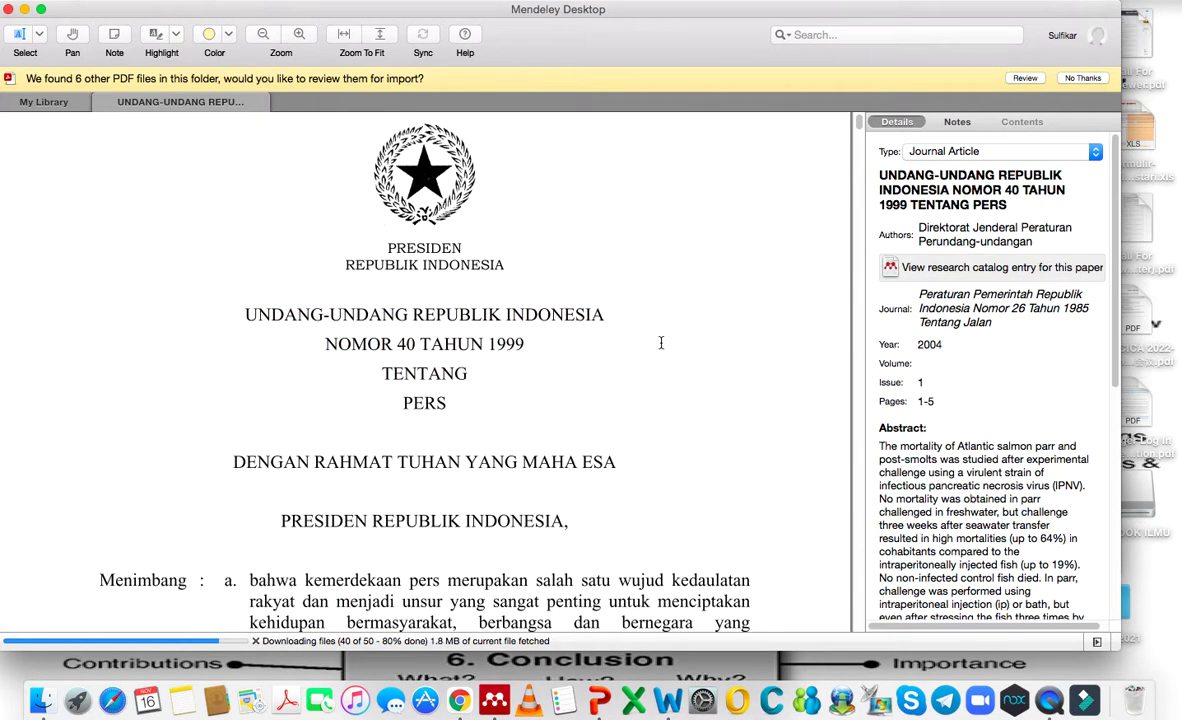
scroll(660, 343, "down", 1)
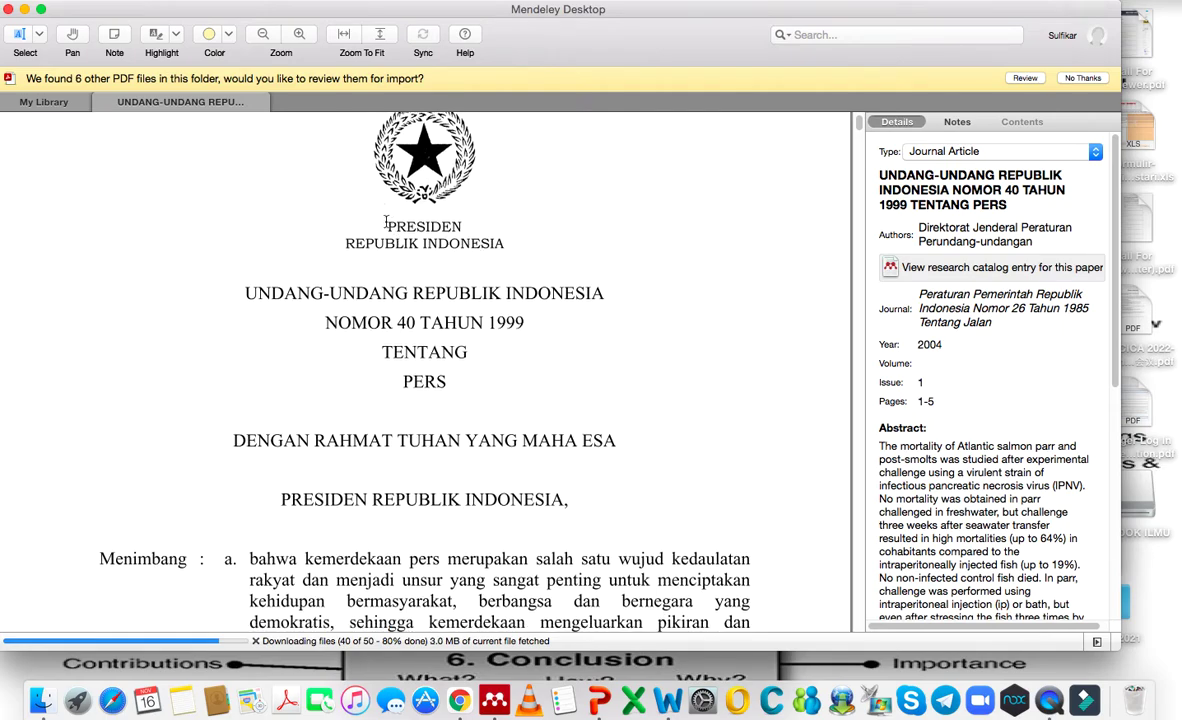
left_click_drag(388, 224, 506, 245)
key("super+c")
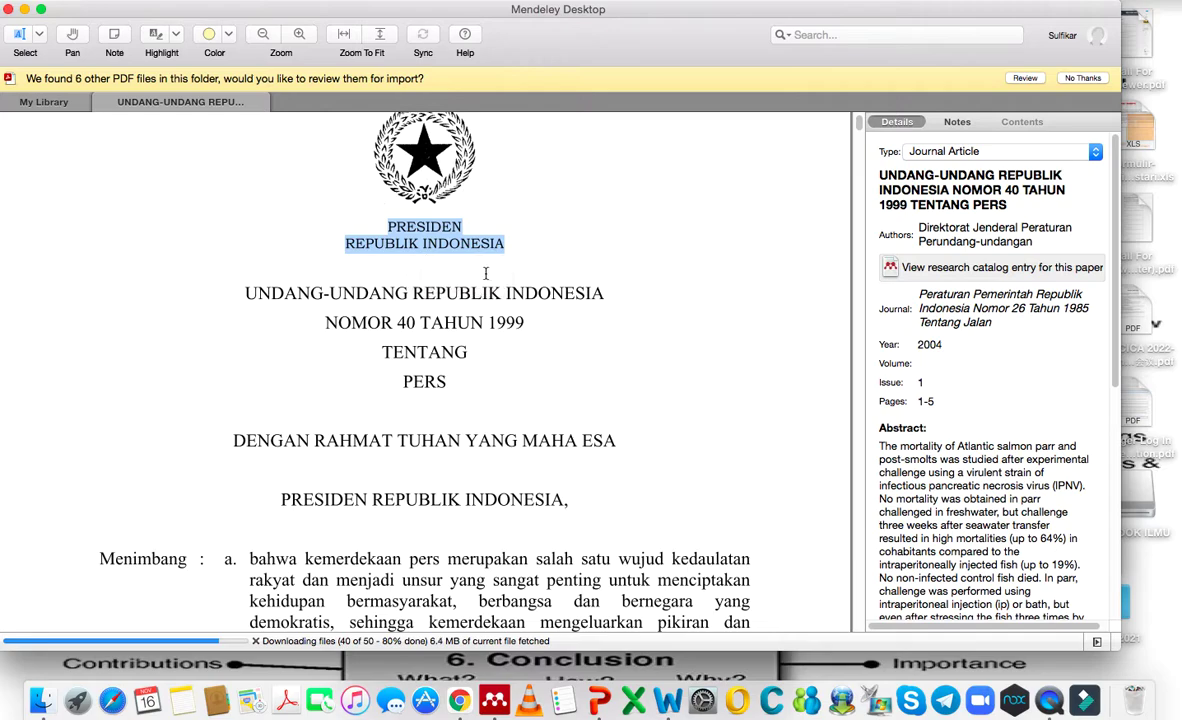
Replace the entry's authors with the copied text "PRESIDEN REPUBLIK INDONESIA"
left_click(1048, 243)
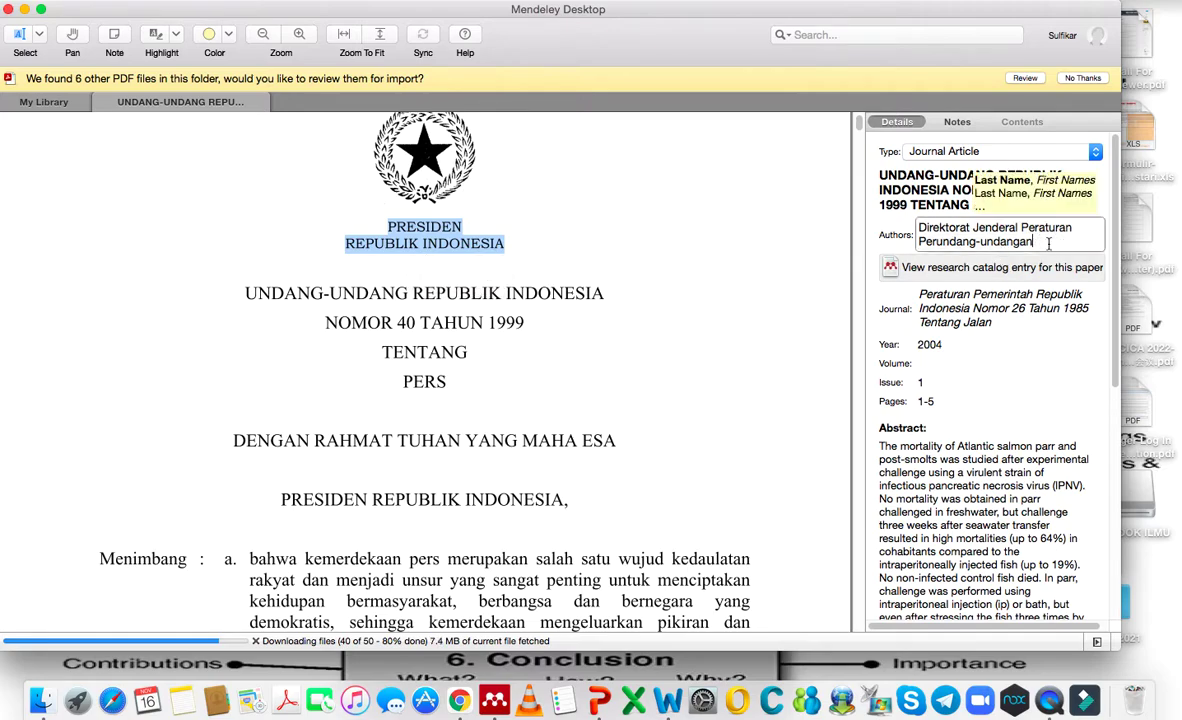
key("super+a")
key("BackSpace")
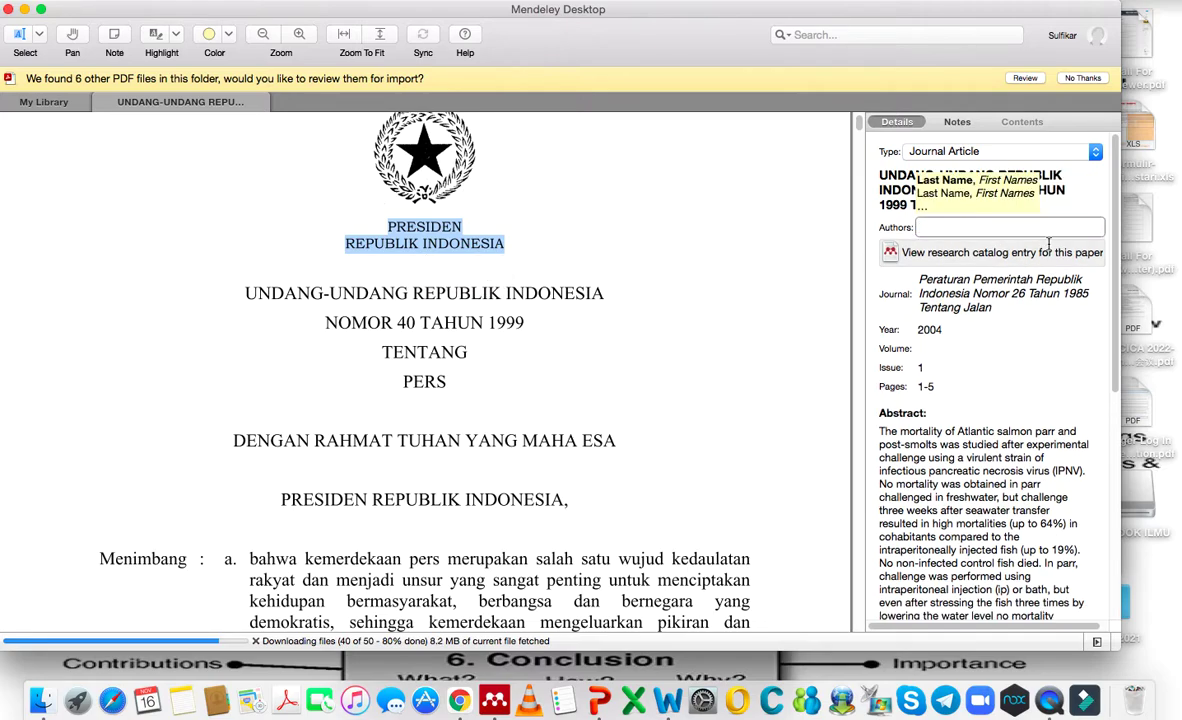
right_click(996, 229)
left_click(1023, 310)
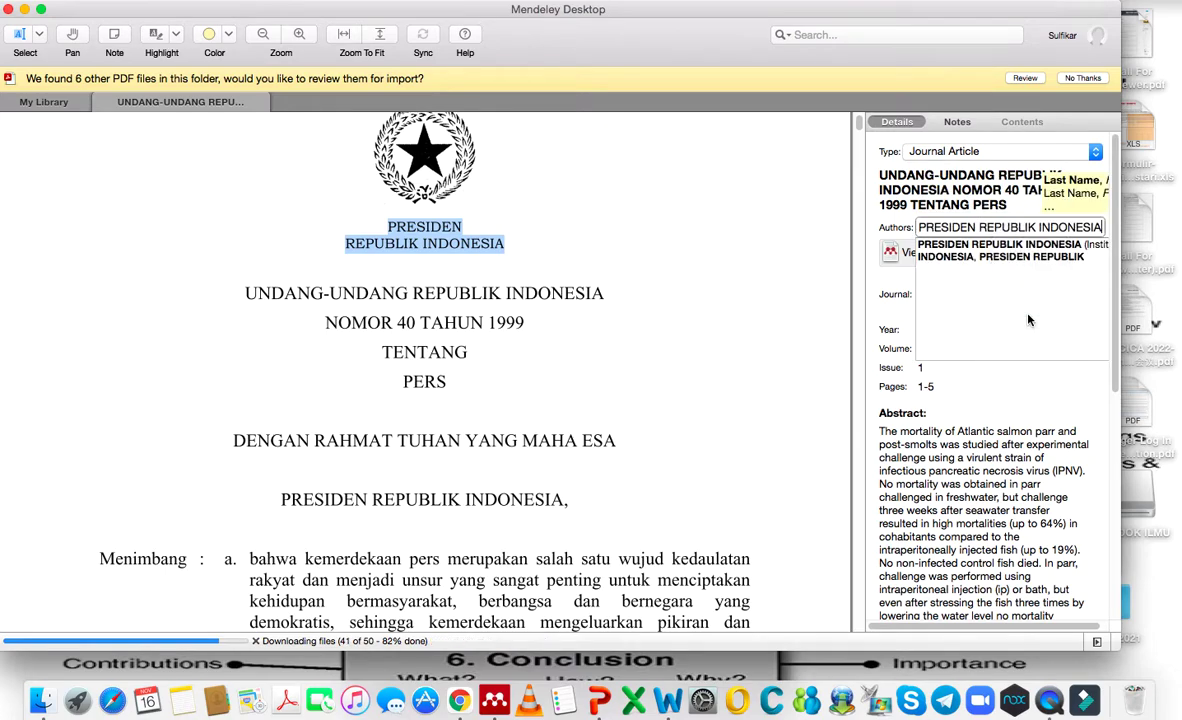
left_click(1027, 314)
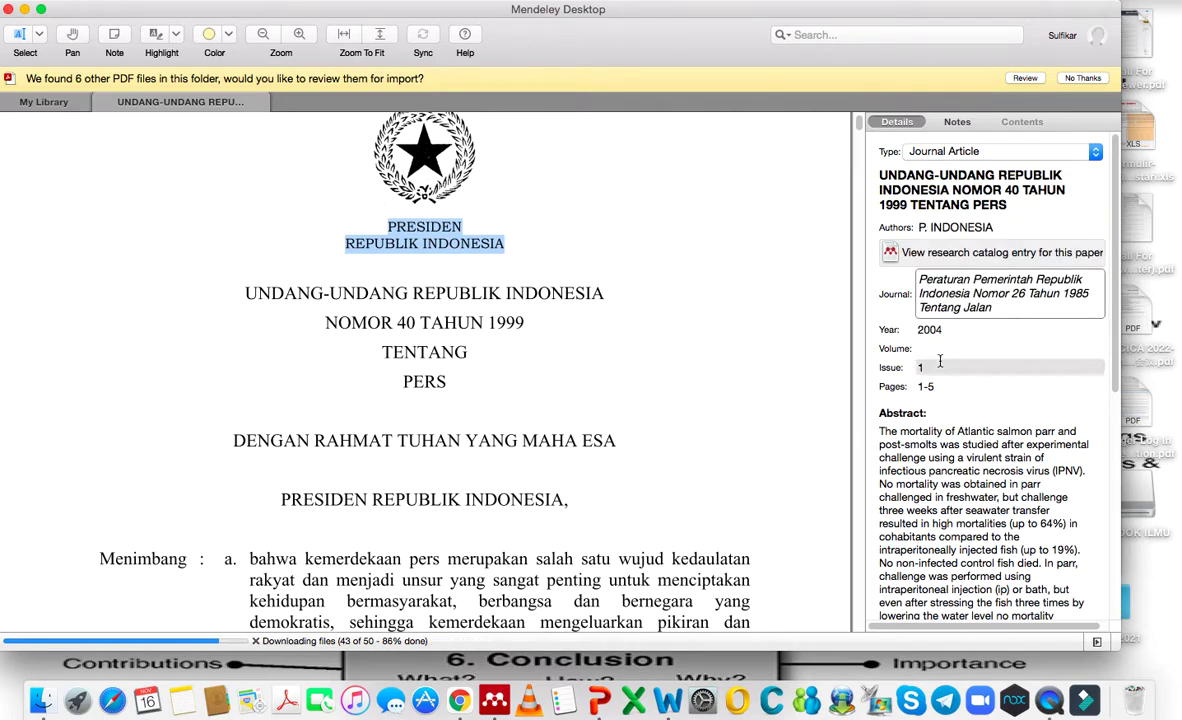
Set the press law entry's year to 1999
left_click(956, 329)
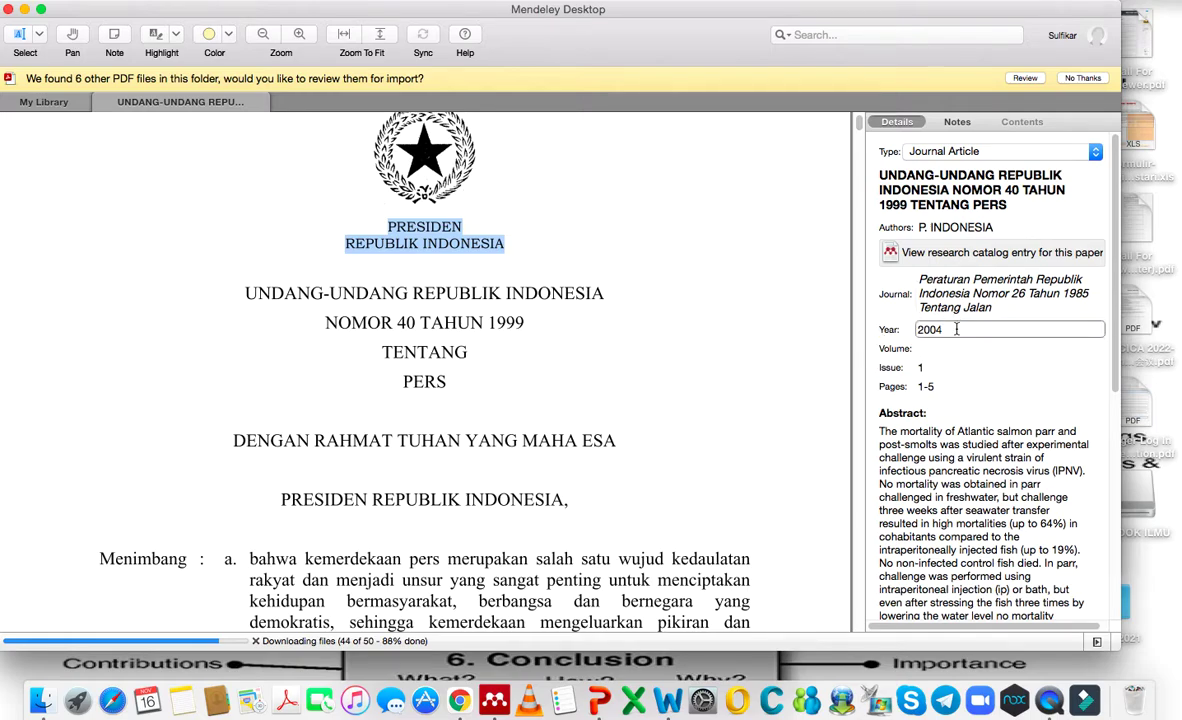
key("BackSpace")
key("BackSpace")
key("BackSpace")
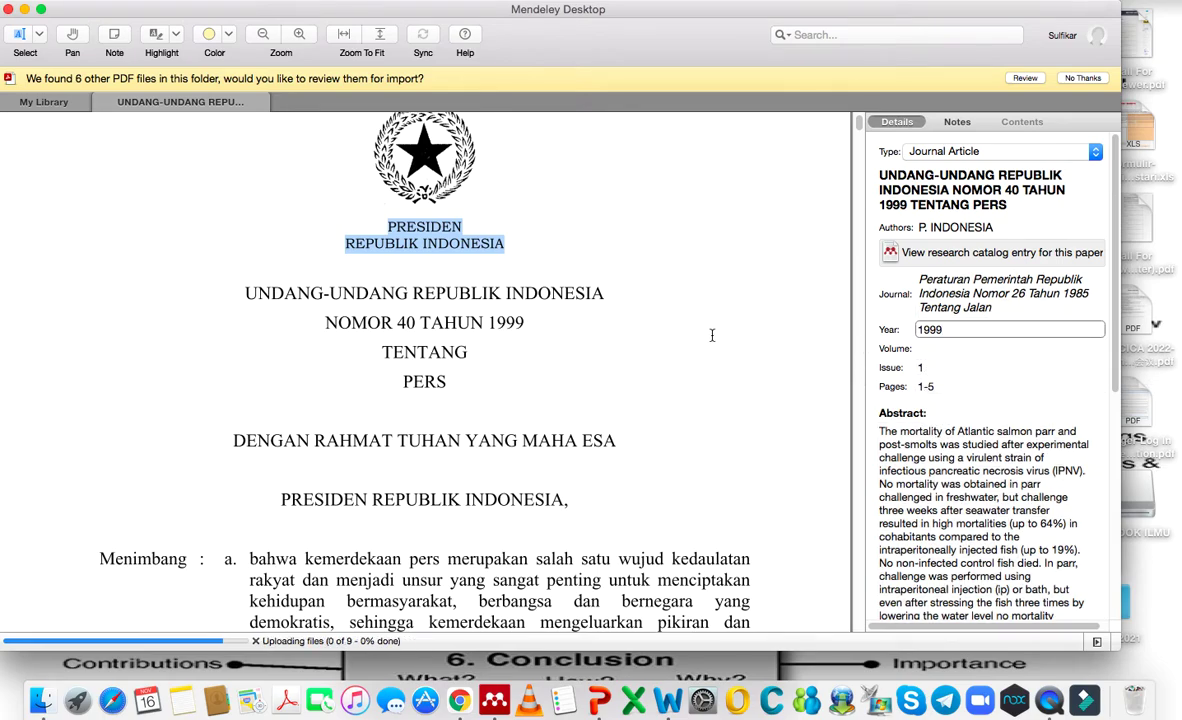
left_click(737, 353)
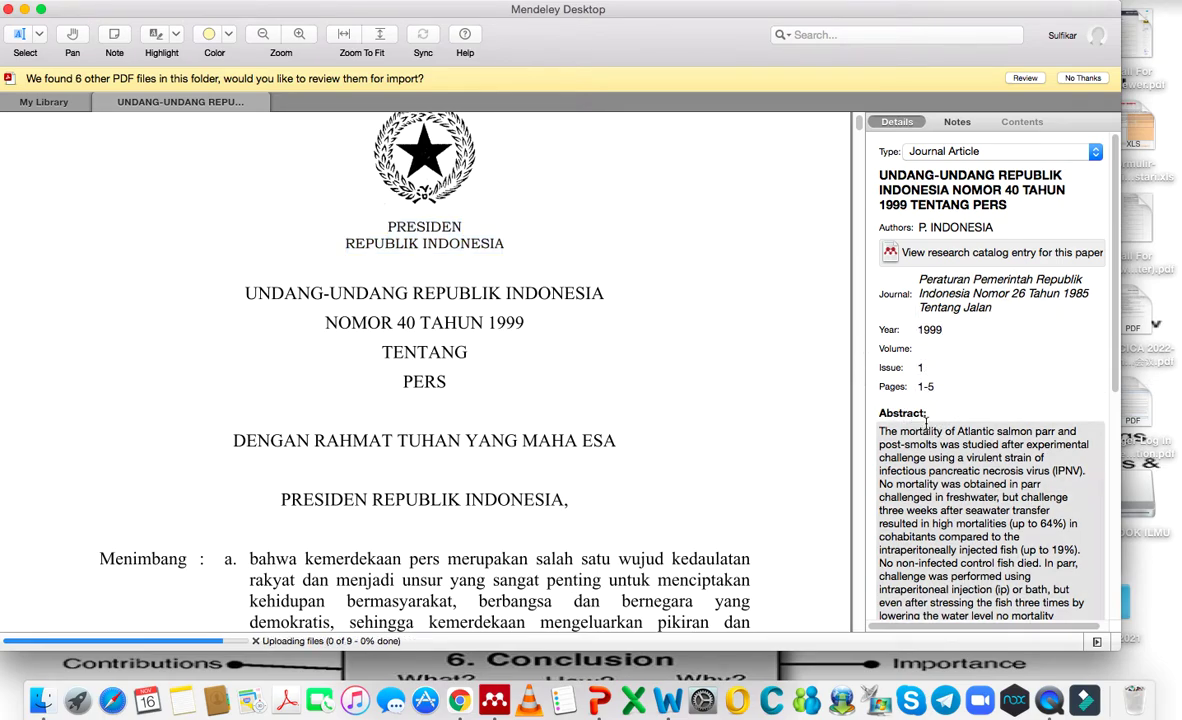
Check the entry's URL and catalog details, close its PDF, and reselect the entry in the Meta Data folder
scroll(938, 514, "down", 3)
scroll(938, 514, "down", 5)
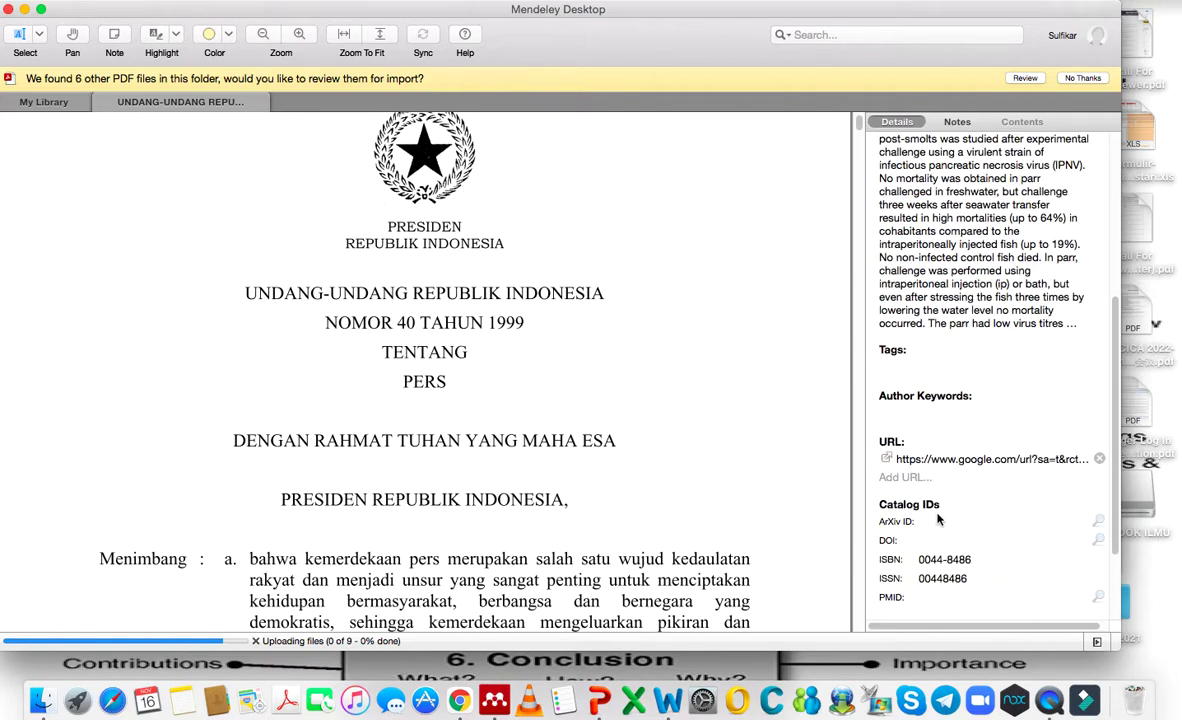
left_click(917, 458)
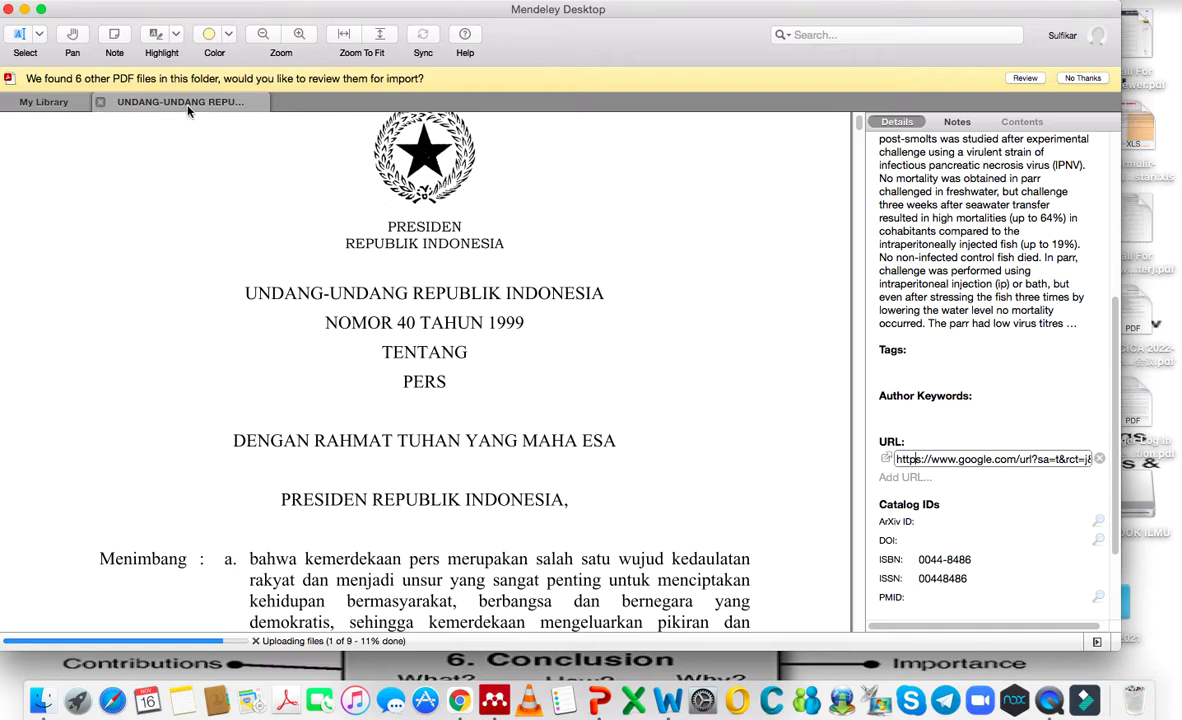
left_click(101, 104)
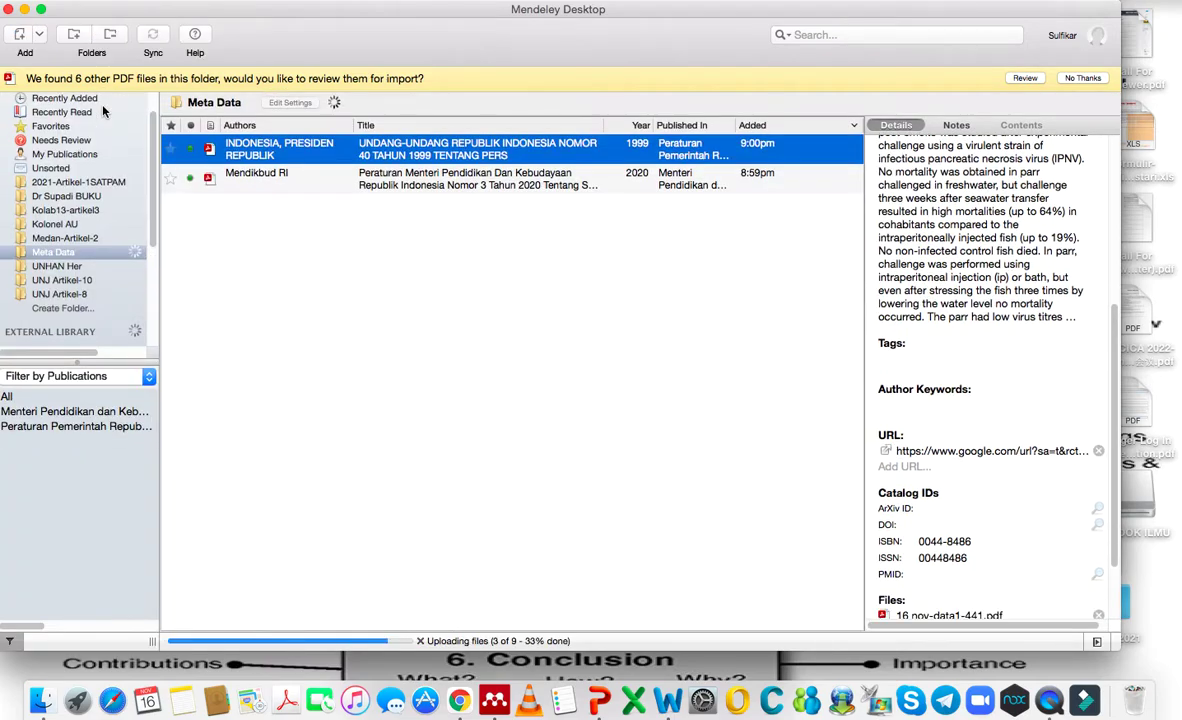
left_click(329, 320)
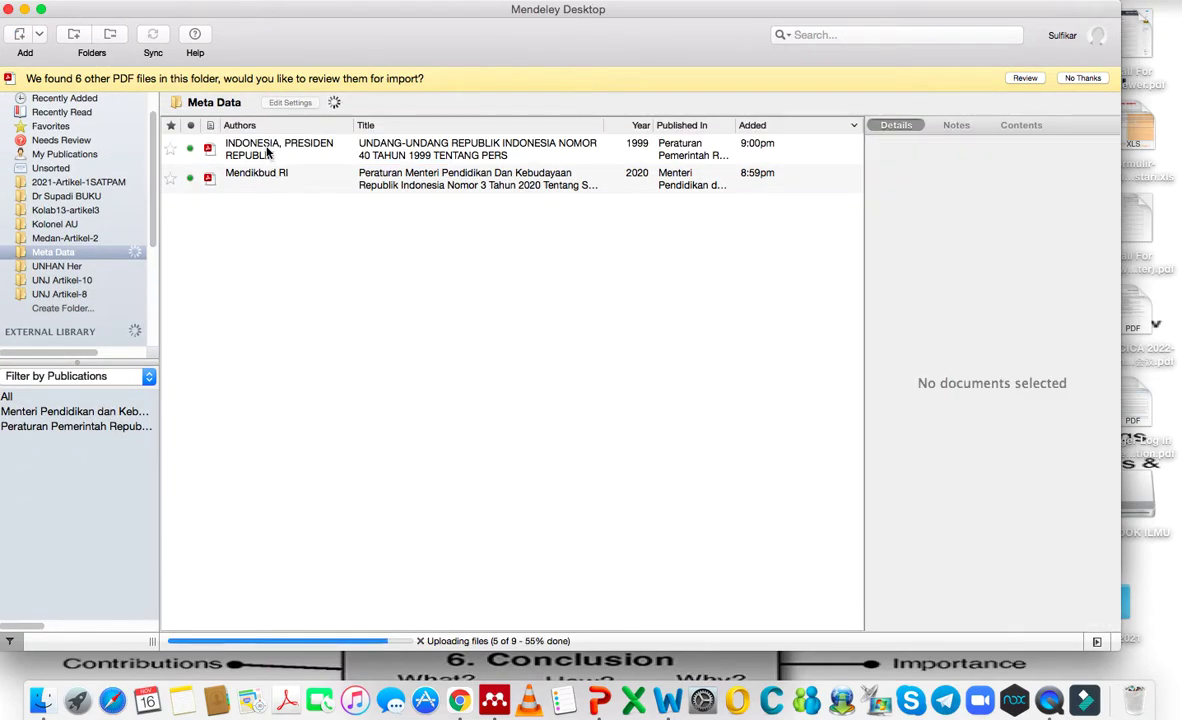
left_click(266, 151)
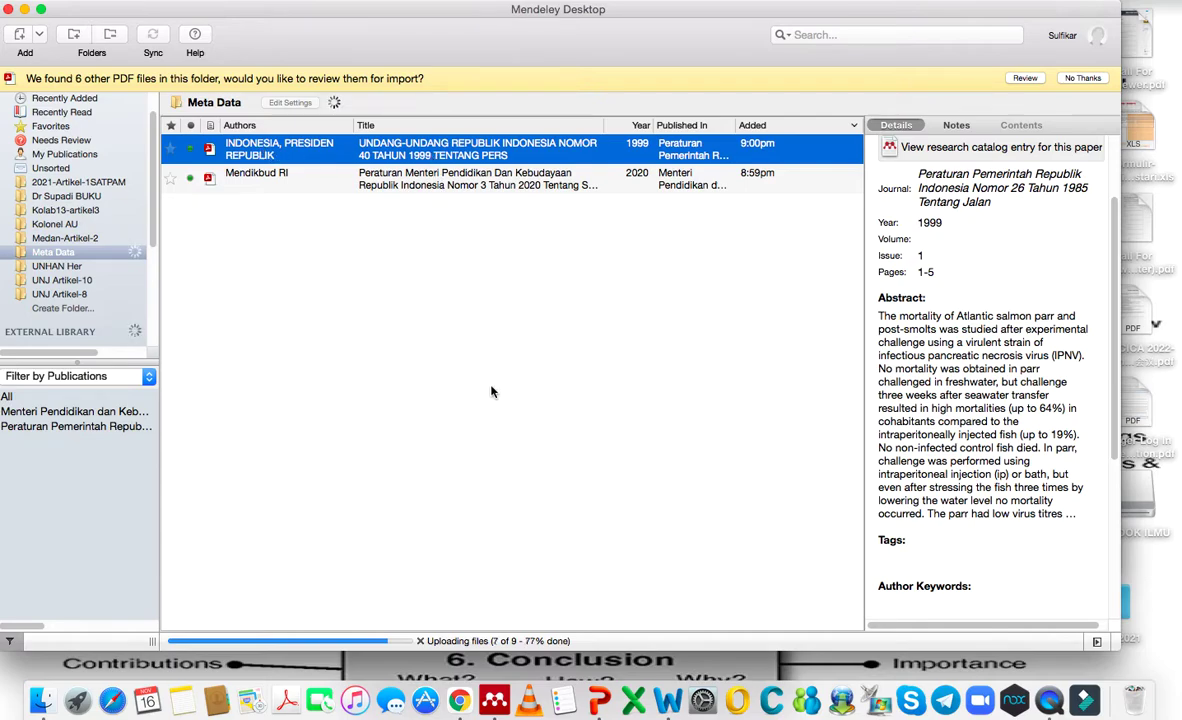
Switch to the blank Word document and enter "Implementasi pada artike" and "Unang-undang PERS" on two separate lines
left_click(670, 692)
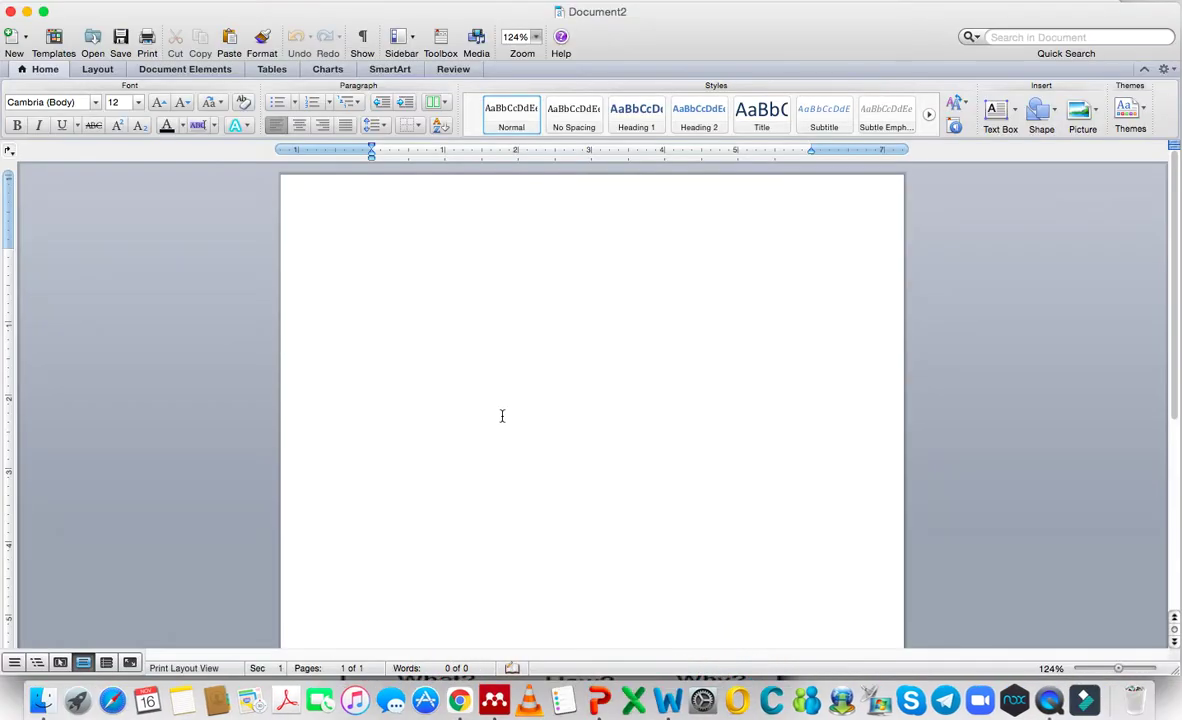
type("Implementasi pada artike")
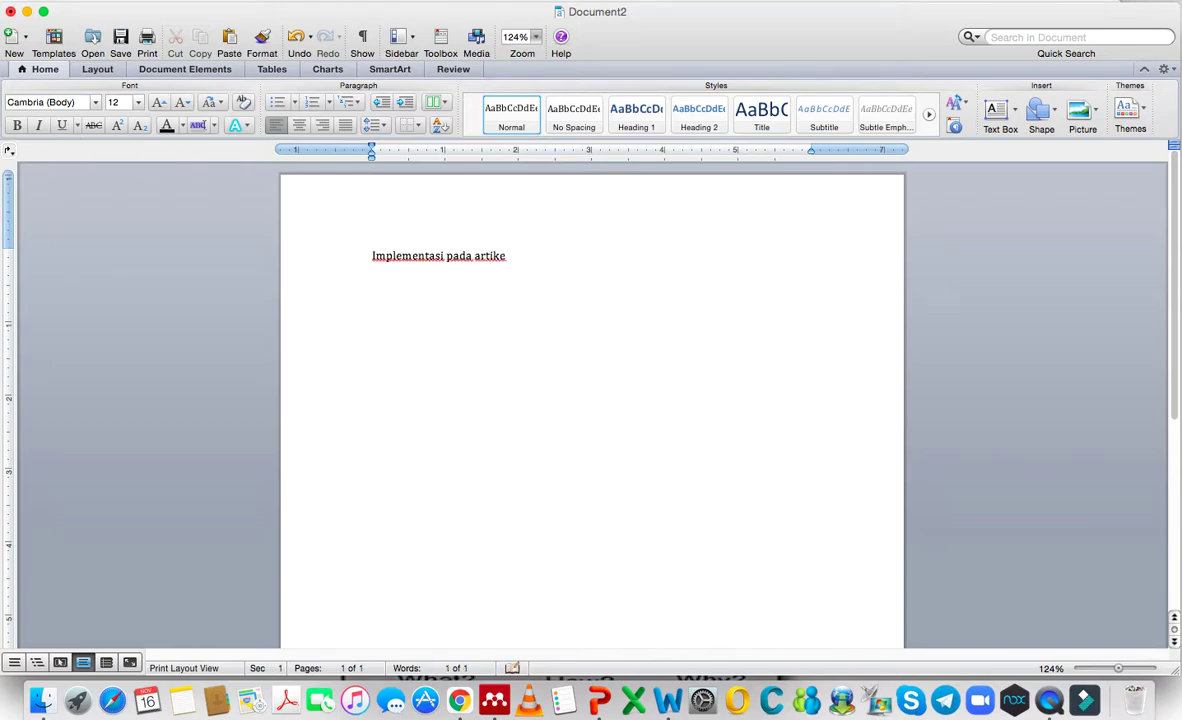
type(" Unang-undang O")
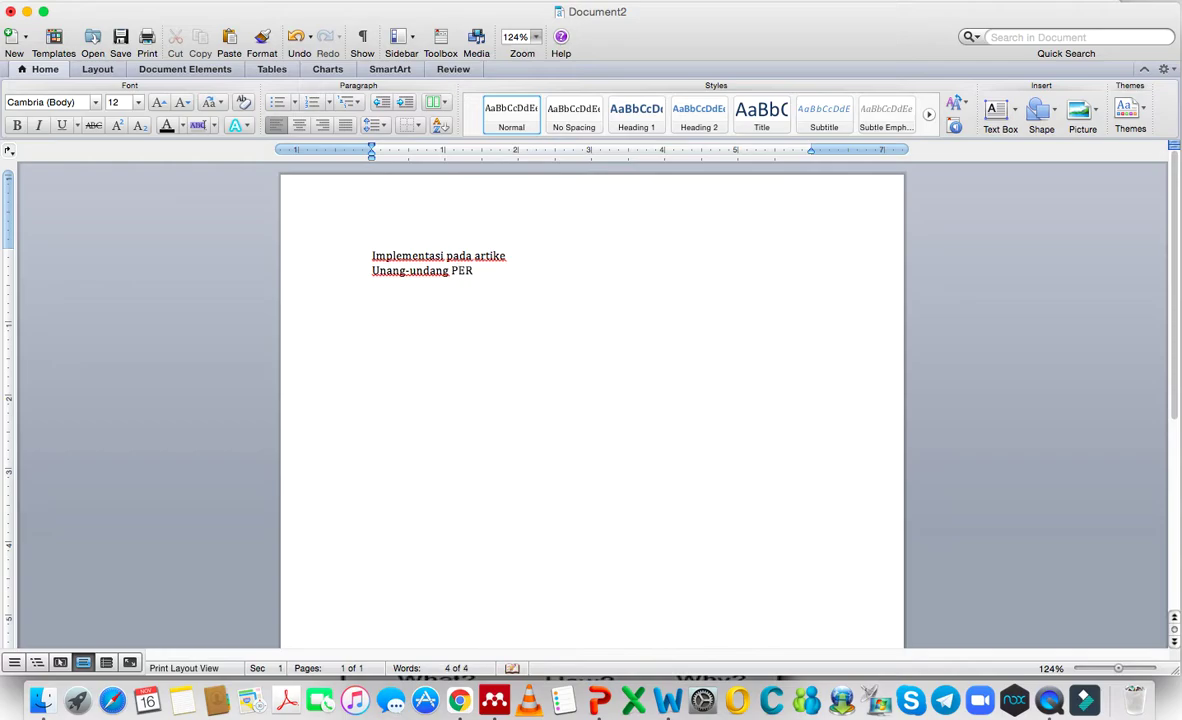
Switch to Mendeley Desktop and open the PDF of the Nomor 40 Tahun 1999 press law entry
left_click(492, 690)
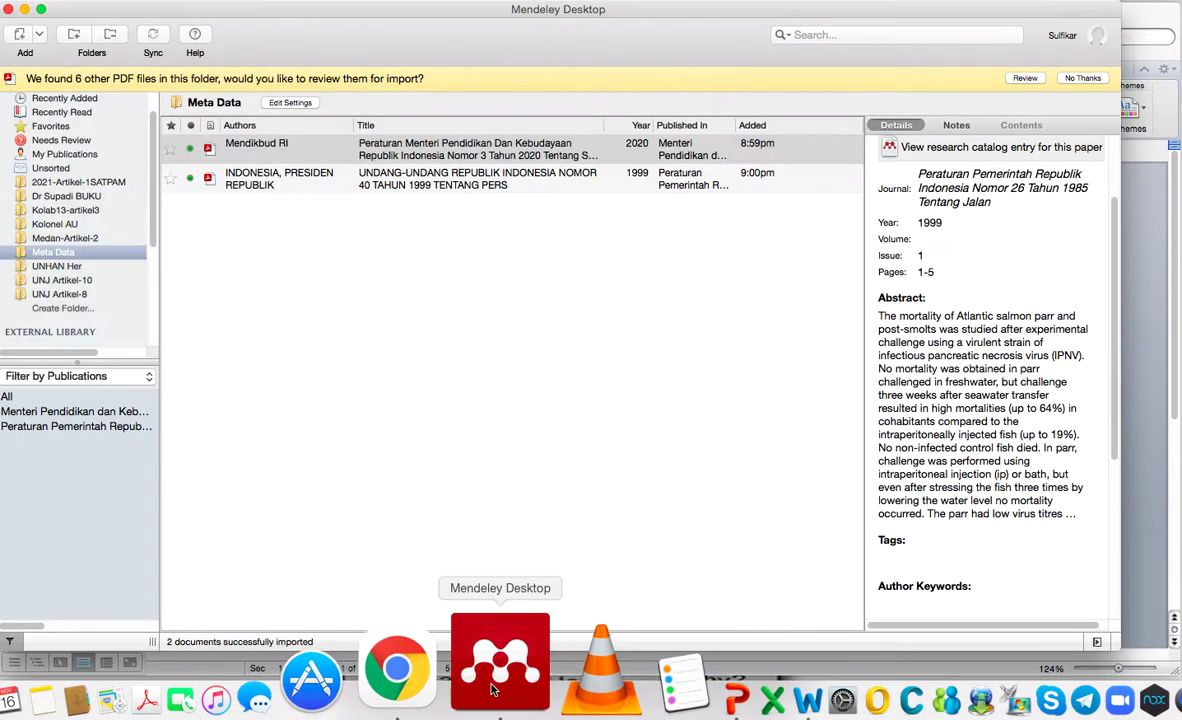
left_click(435, 184)
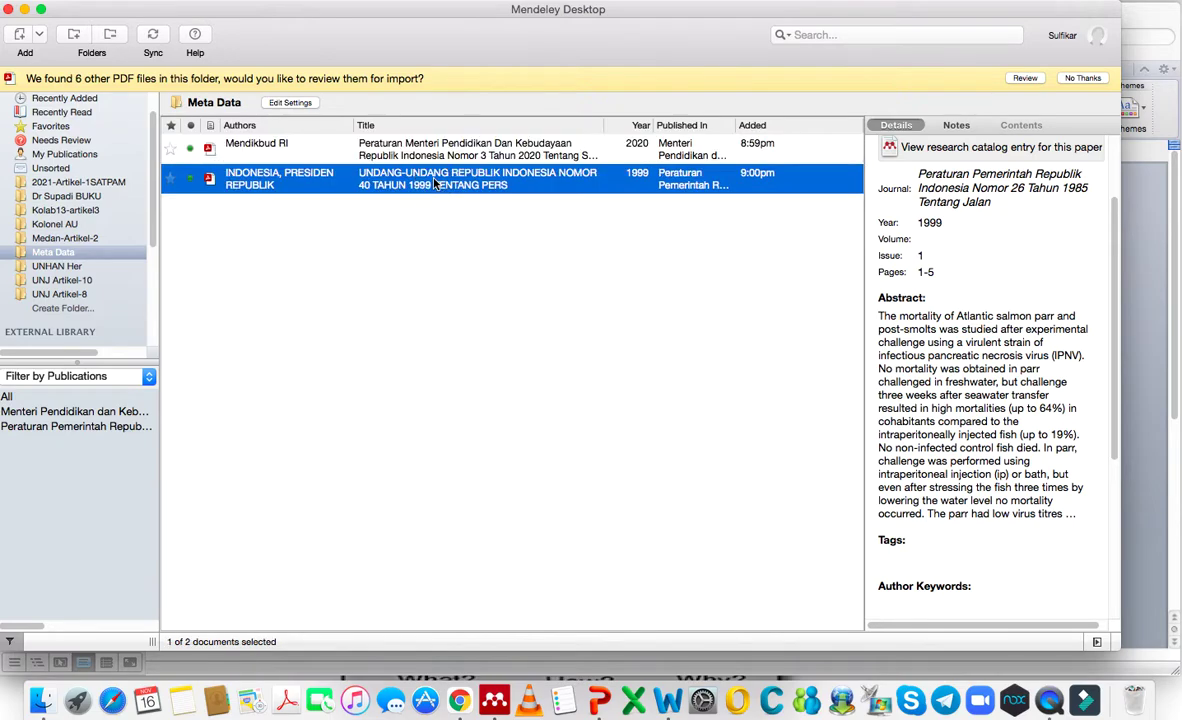
double_click(435, 184)
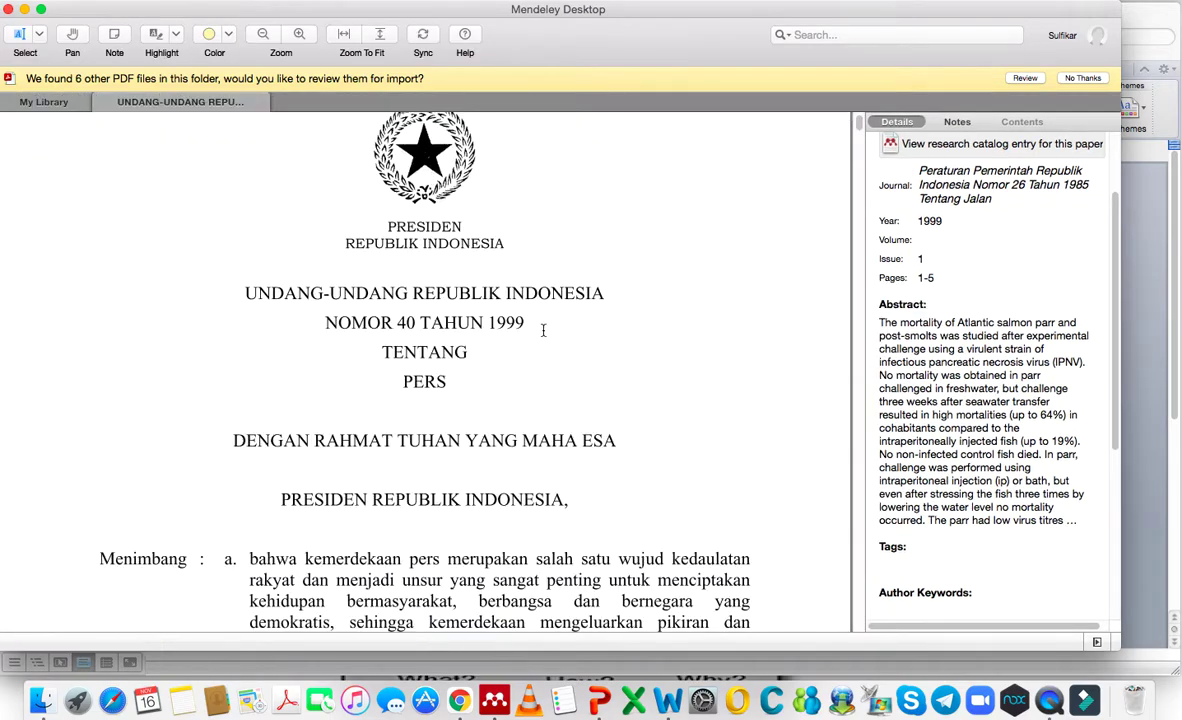
Select and copy the full text of point d under Menimbang, starting "bahwa pers nasional berperan ikut menjaga ketertiban dunia"
scroll(507, 494, "down", 10)
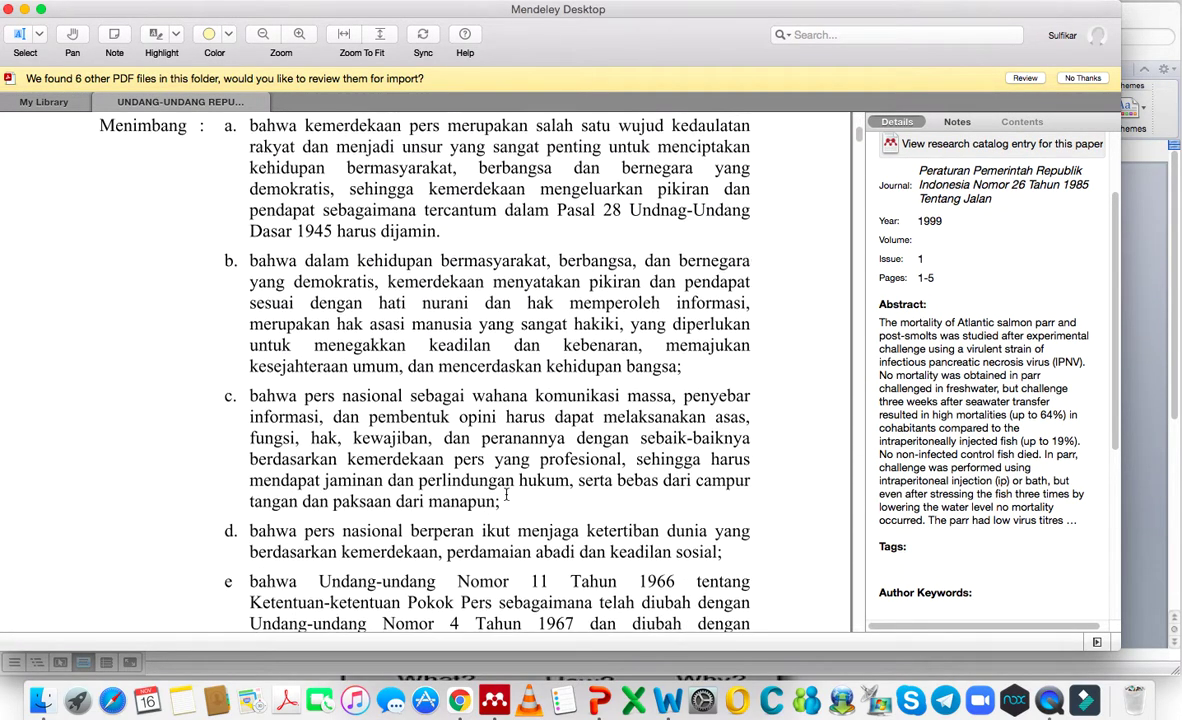
scroll(507, 494, "down", 1)
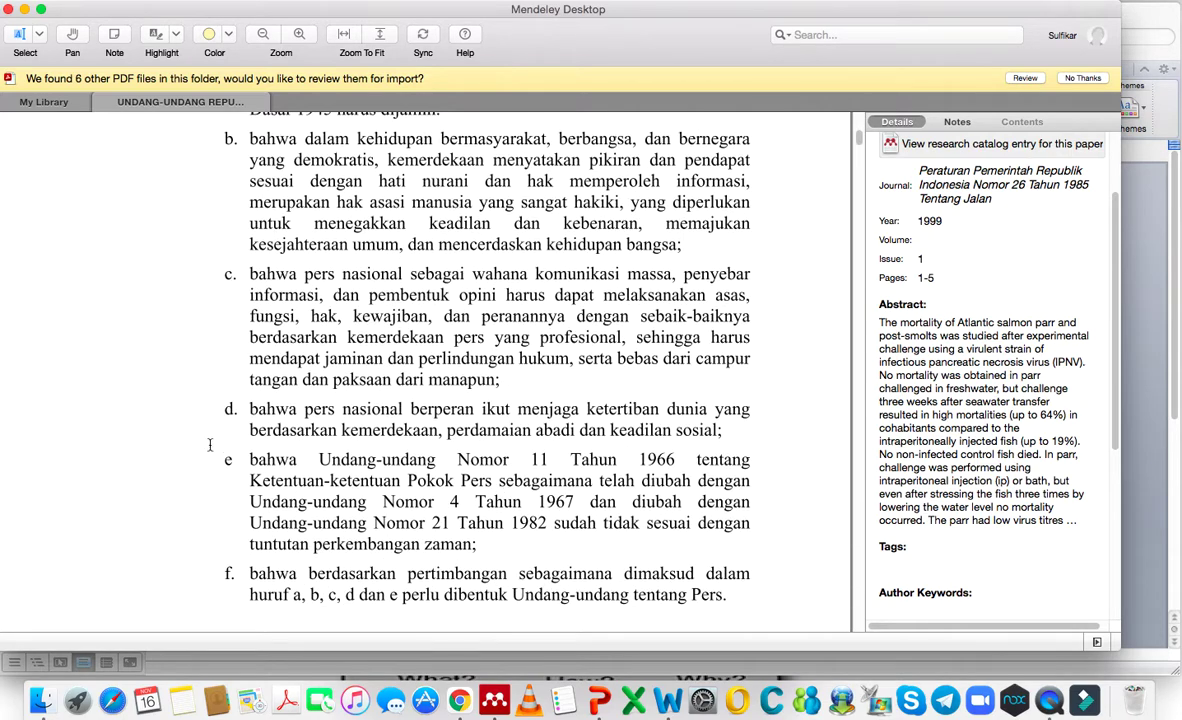
mouse_move(249, 409)
left_mouse_down()
mouse_move(650, 430)
mouse_move(694, 447)
mouse_move(731, 428)
mouse_move(451, 459)
mouse_move(216, 404)
left_mouse_up()
left_click(264, 414)
left_click(575, 414)
left_click(248, 409)
mouse_move(248, 409)
left_mouse_down()
mouse_move(739, 435)
mouse_move(721, 432)
left_mouse_up()
key("super+c")
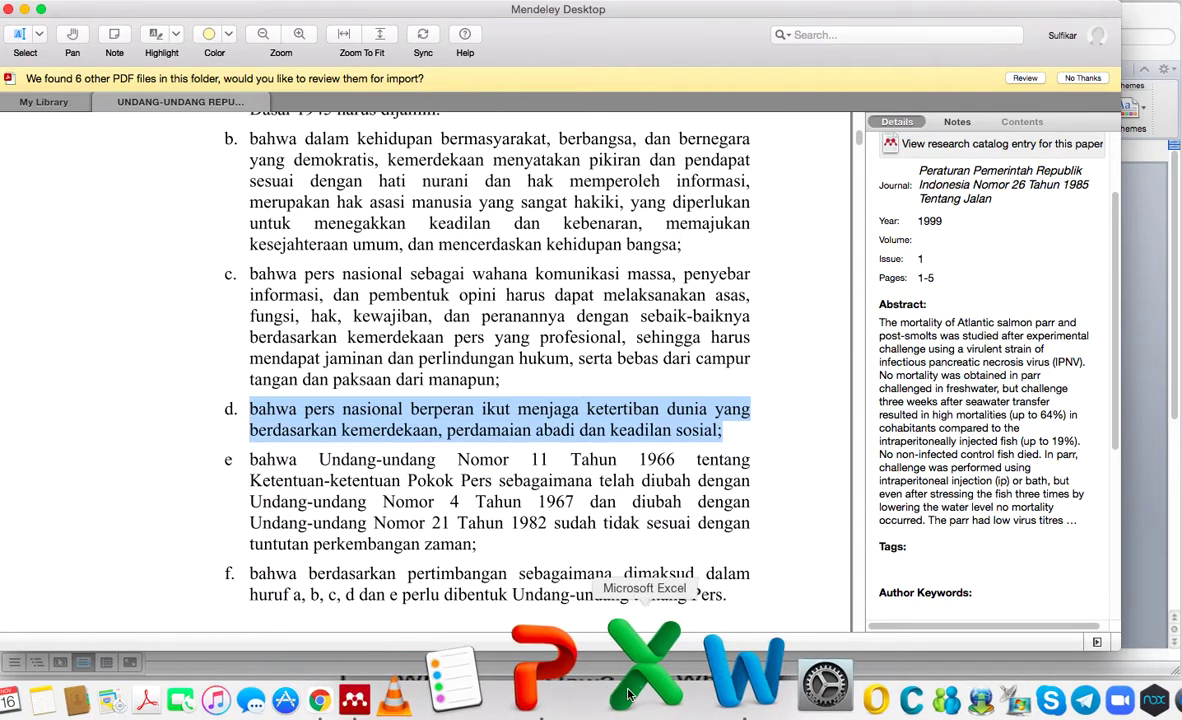
Switch to Word and paste the copied point d passage on the line below "Unang-undang PERS"
left_click(688, 696)
left_click(540, 270)
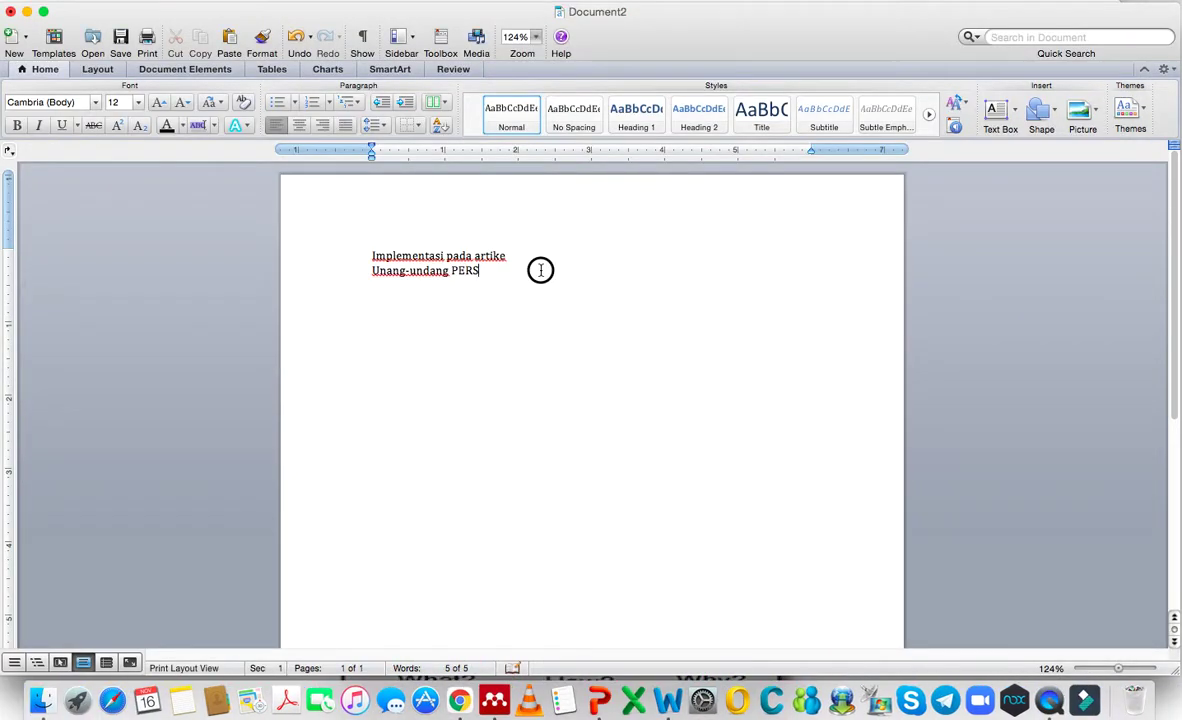
right_click(394, 300)
left_click(437, 339)
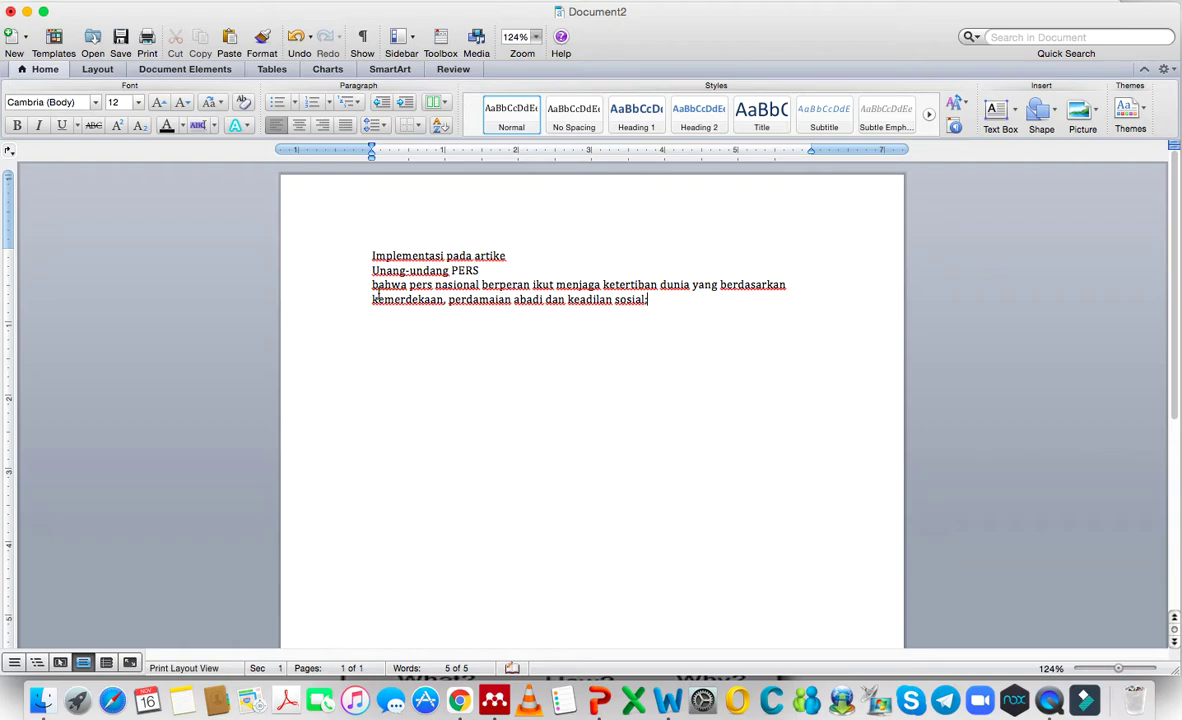
Highlight the pasted passage in bright green, from "bahwa pers nasional" through "keadilan sosial"
left_click_drag(369, 284, 640, 304)
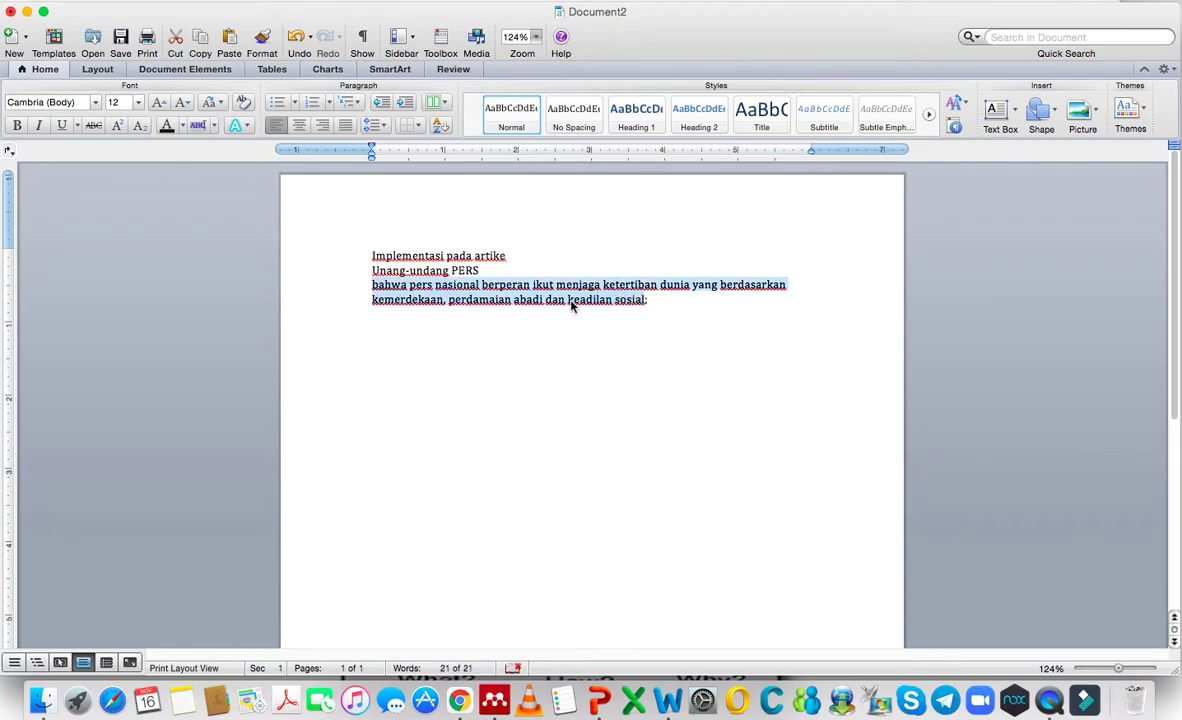
left_click(213, 126)
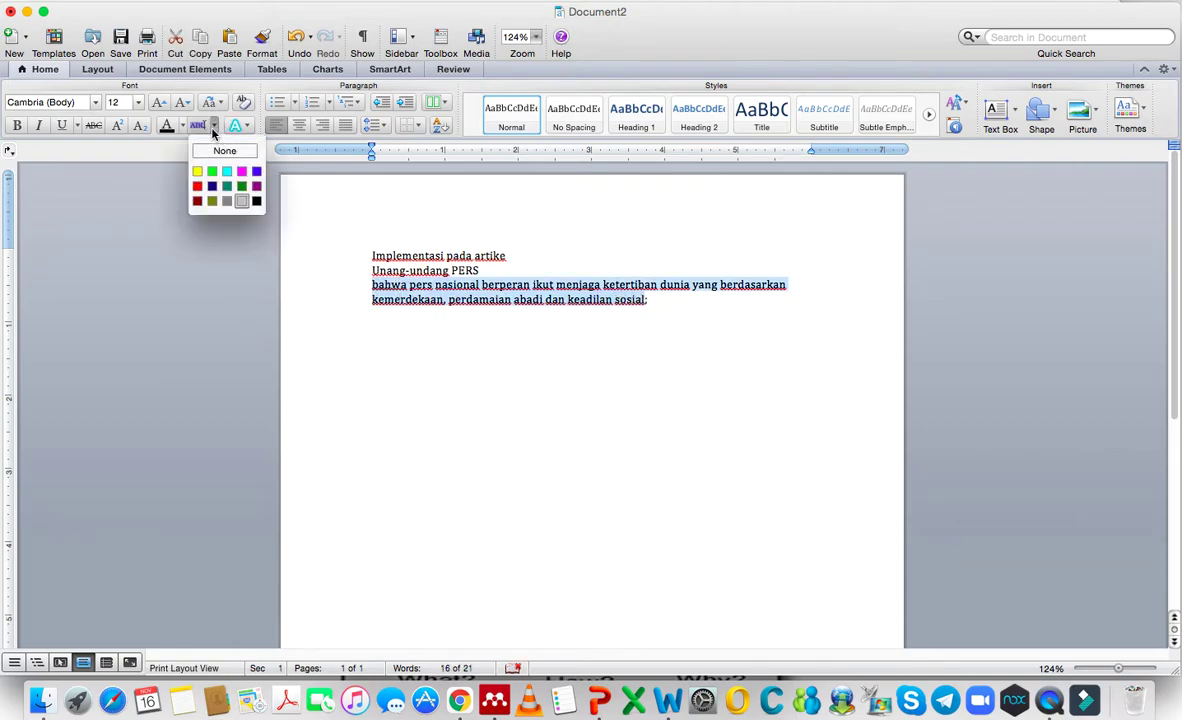
left_click(209, 170)
left_click(459, 265)
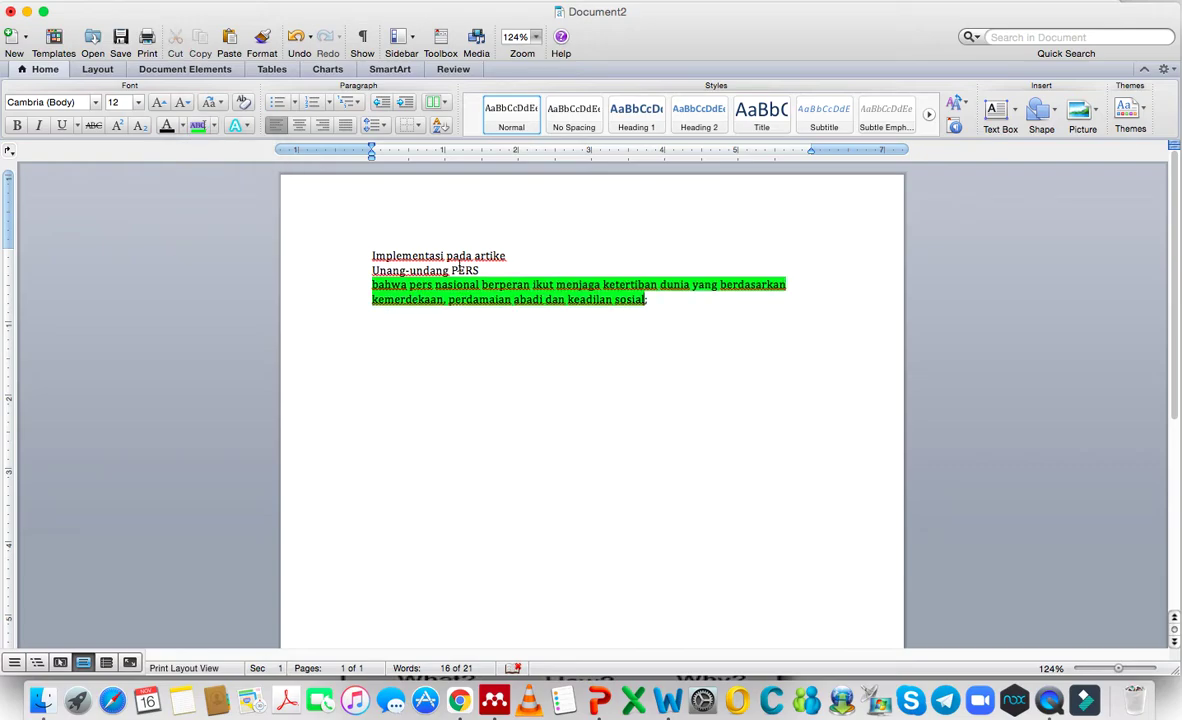
Insert a Mendeley citation after the highlighted passage, citing the Nomor 40 Tahun 1999 press law entry from the Meta Data folder
left_click(696, 316)
left_click(695, 308)
left_click(428, 4)
mouse_move(445, 40)
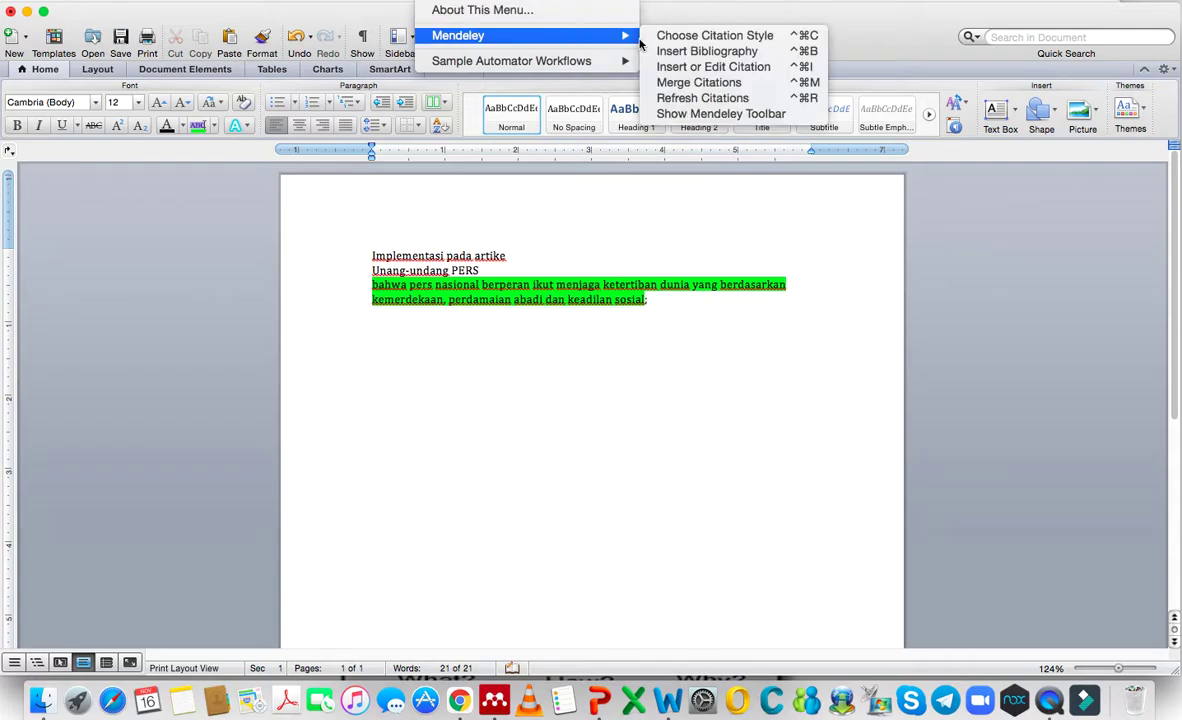
left_click(730, 67)
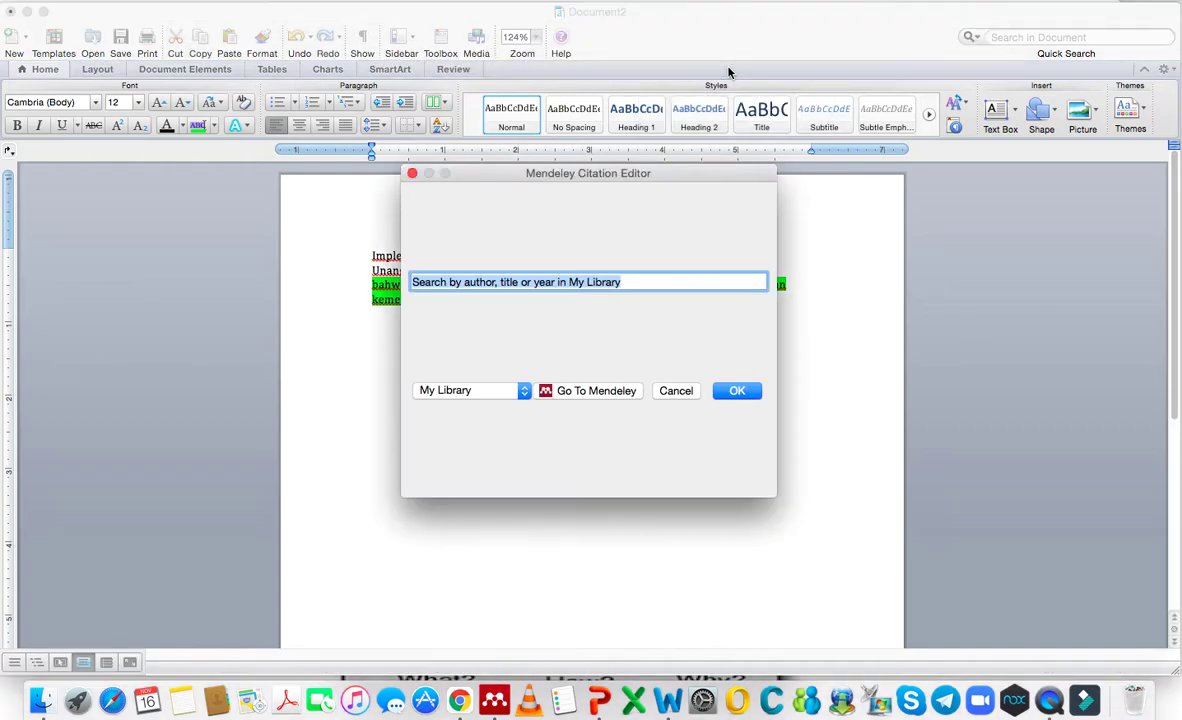
left_click(599, 393)
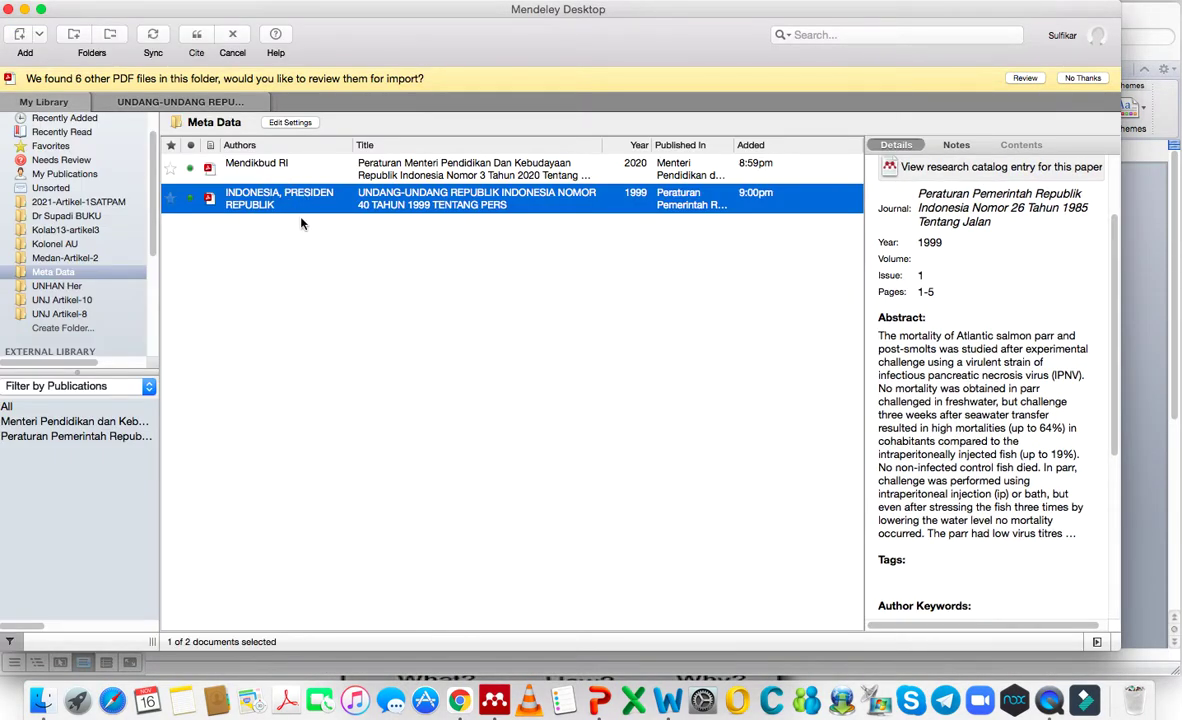
left_click(197, 42)
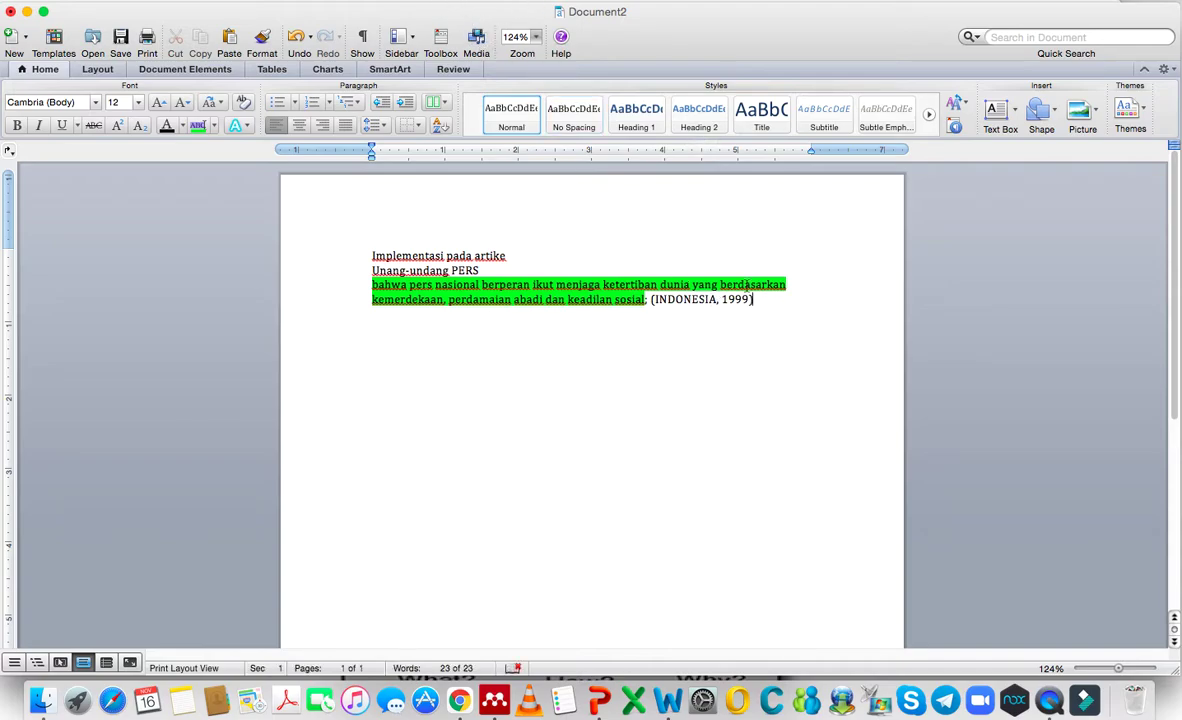
Change the document's Mendeley citation style to IEEE
left_click(432, 2)
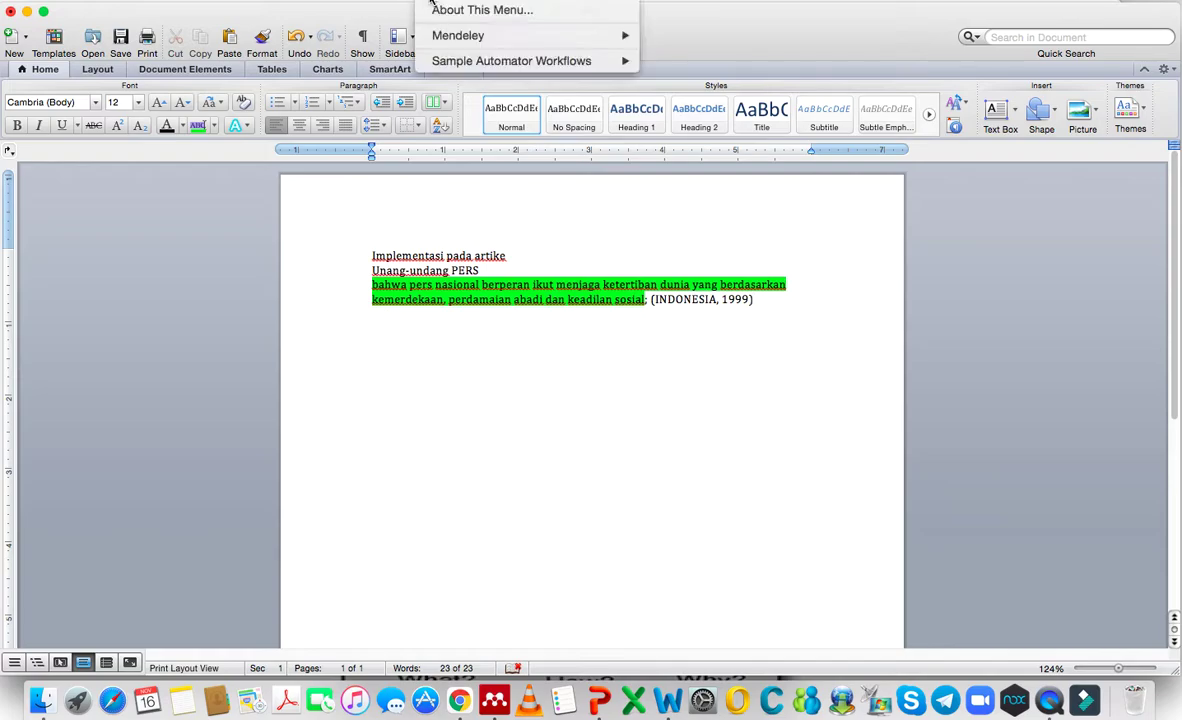
mouse_move(490, 40)
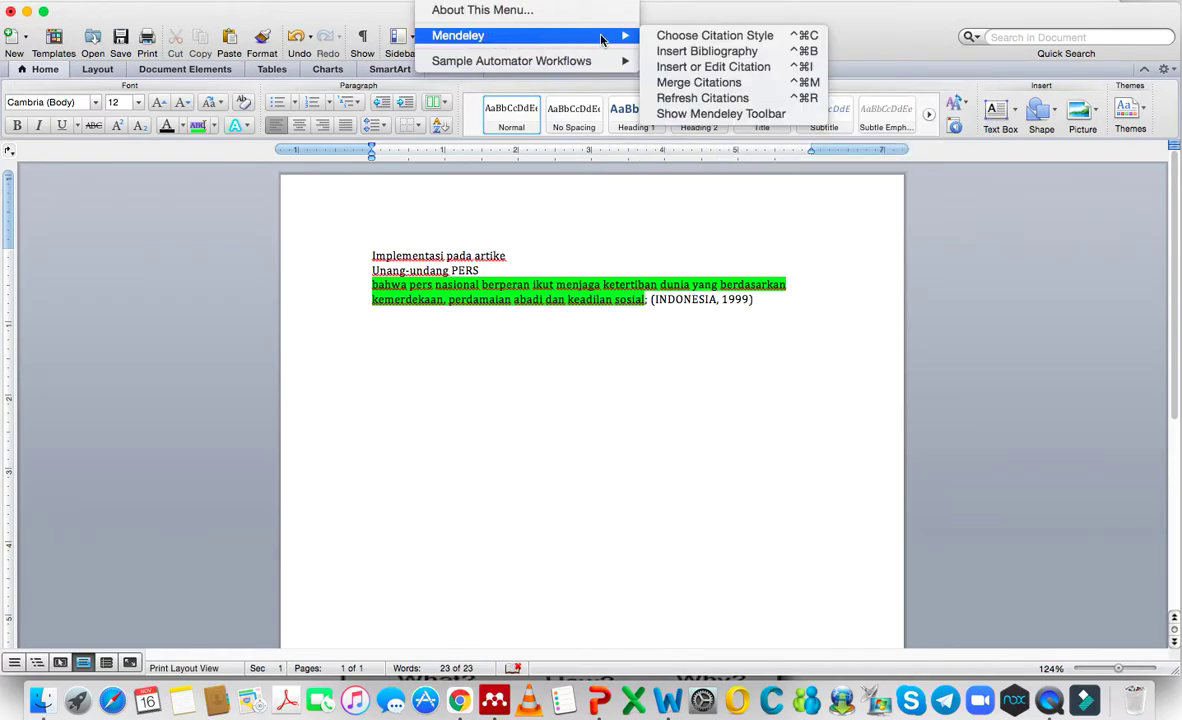
left_click(695, 37)
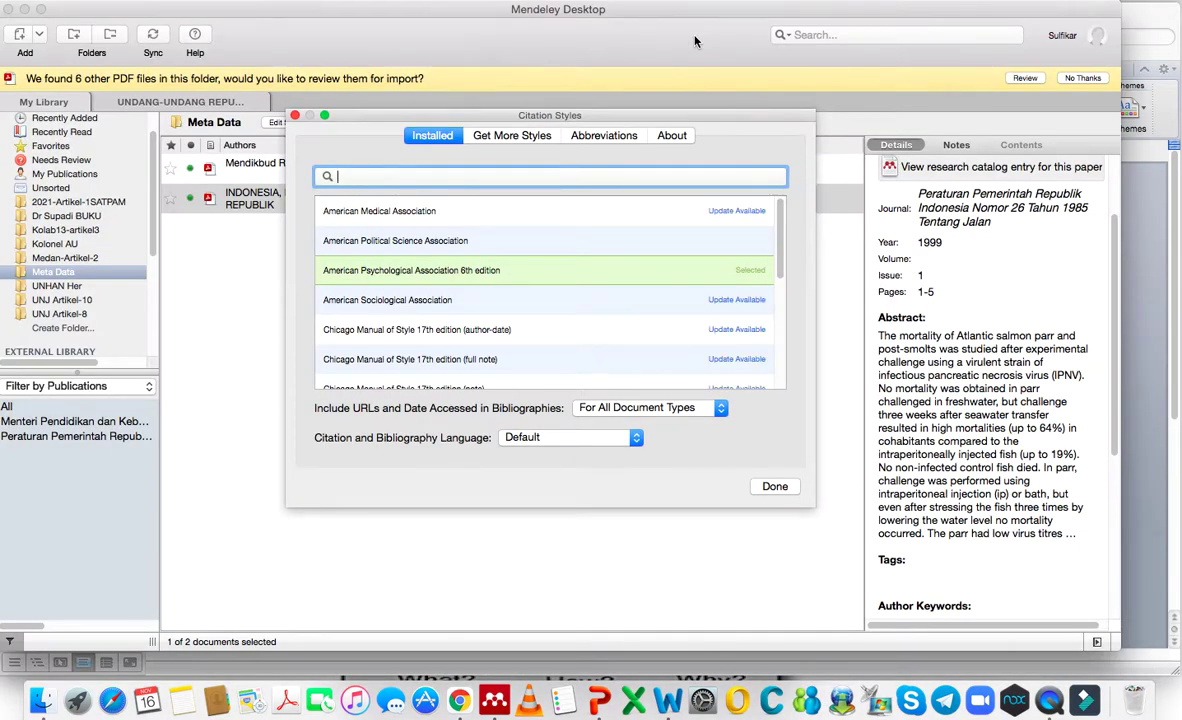
type("IEE")
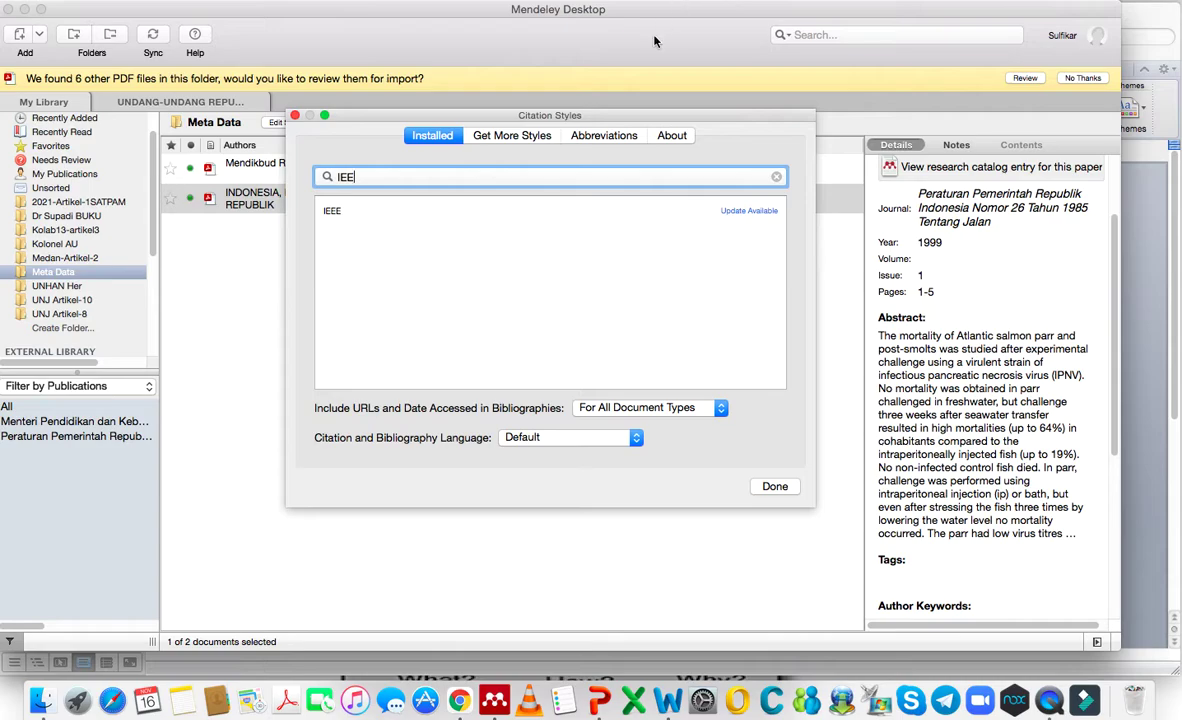
left_click(341, 210)
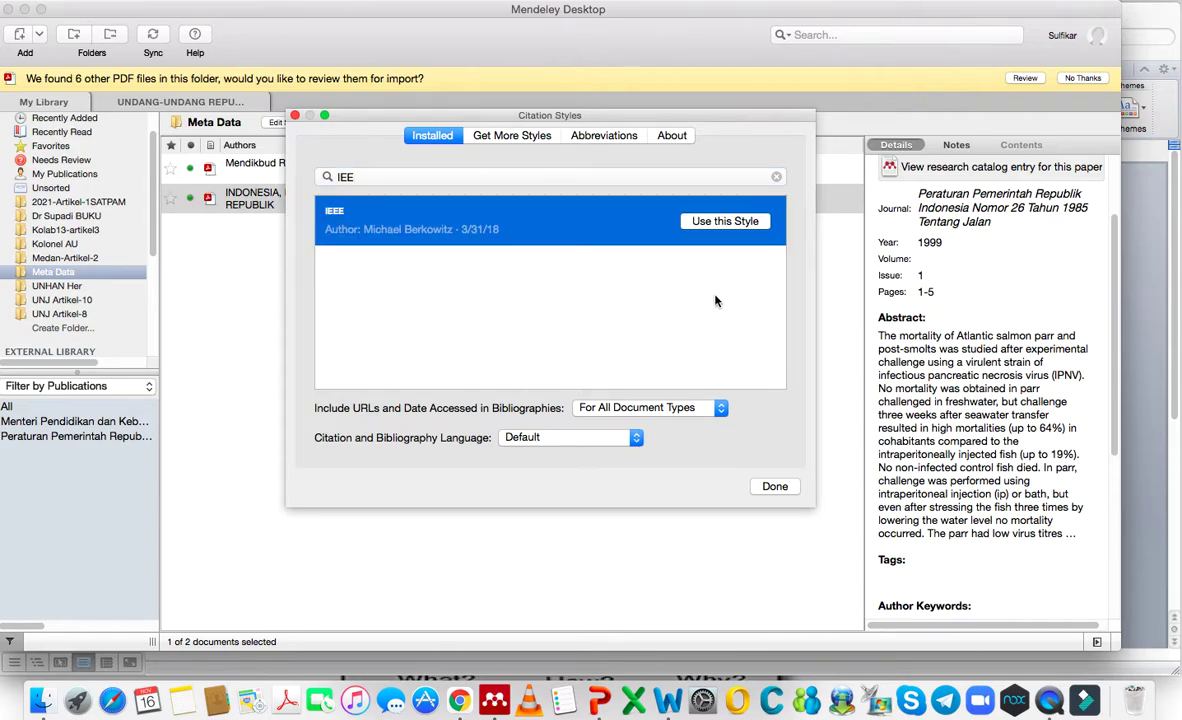
left_click(728, 220)
left_click(793, 491)
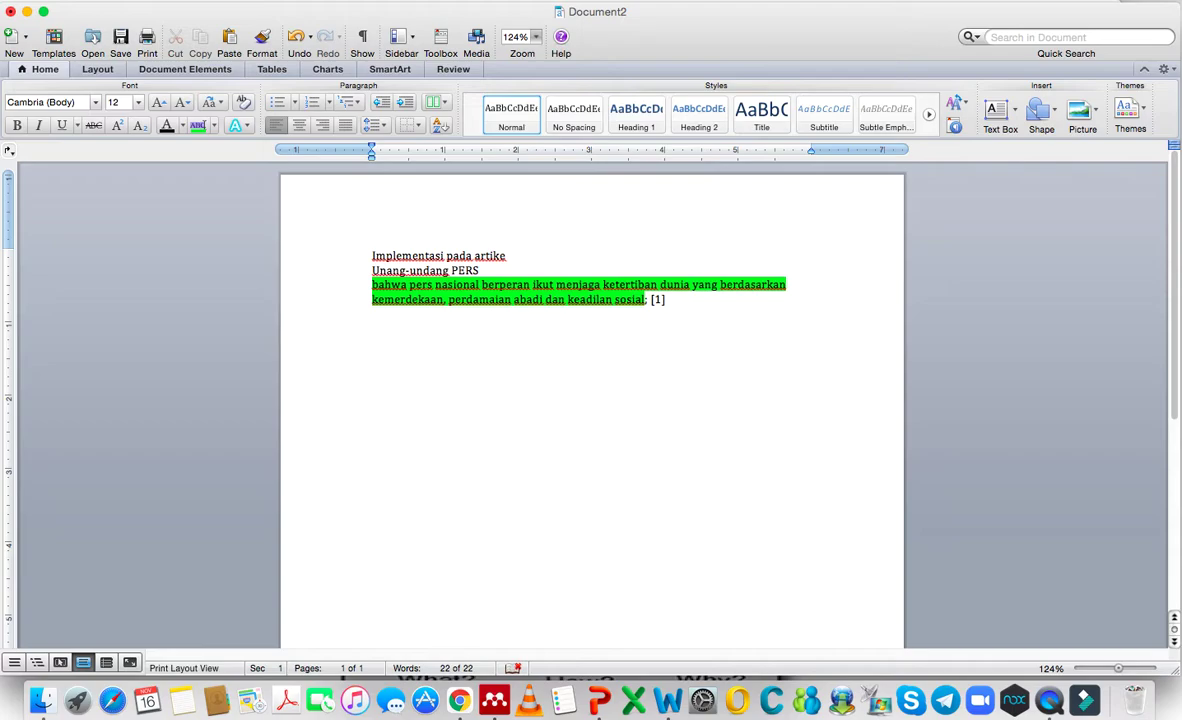
Add the heading "Refrence" below the cited passage and insert the Mendeley bibliography under it
type("D")
type("Refrence")
left_click(427, 5)
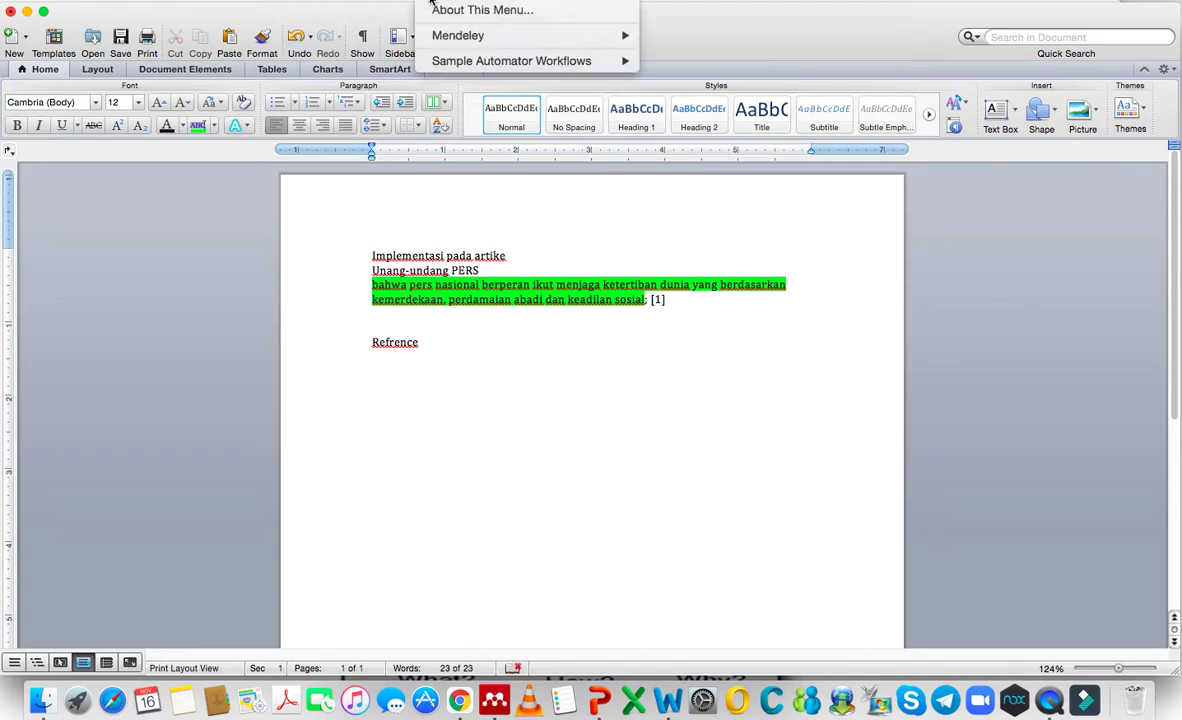
mouse_move(437, 36)
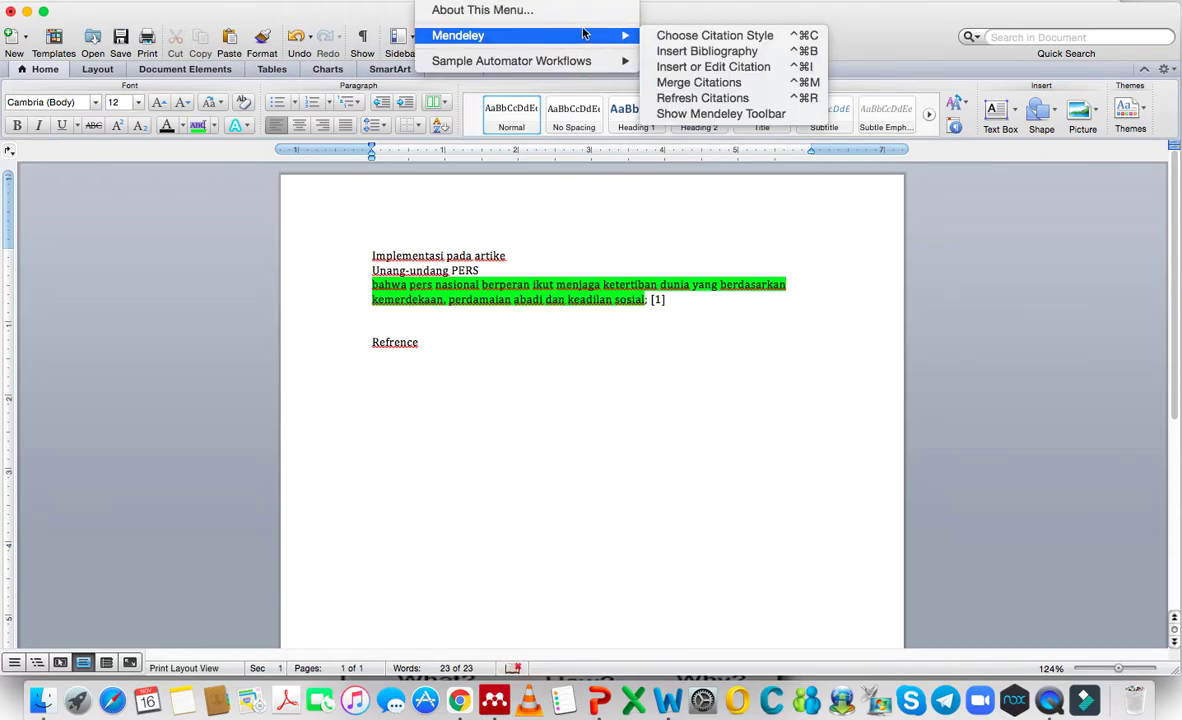
left_click(688, 52)
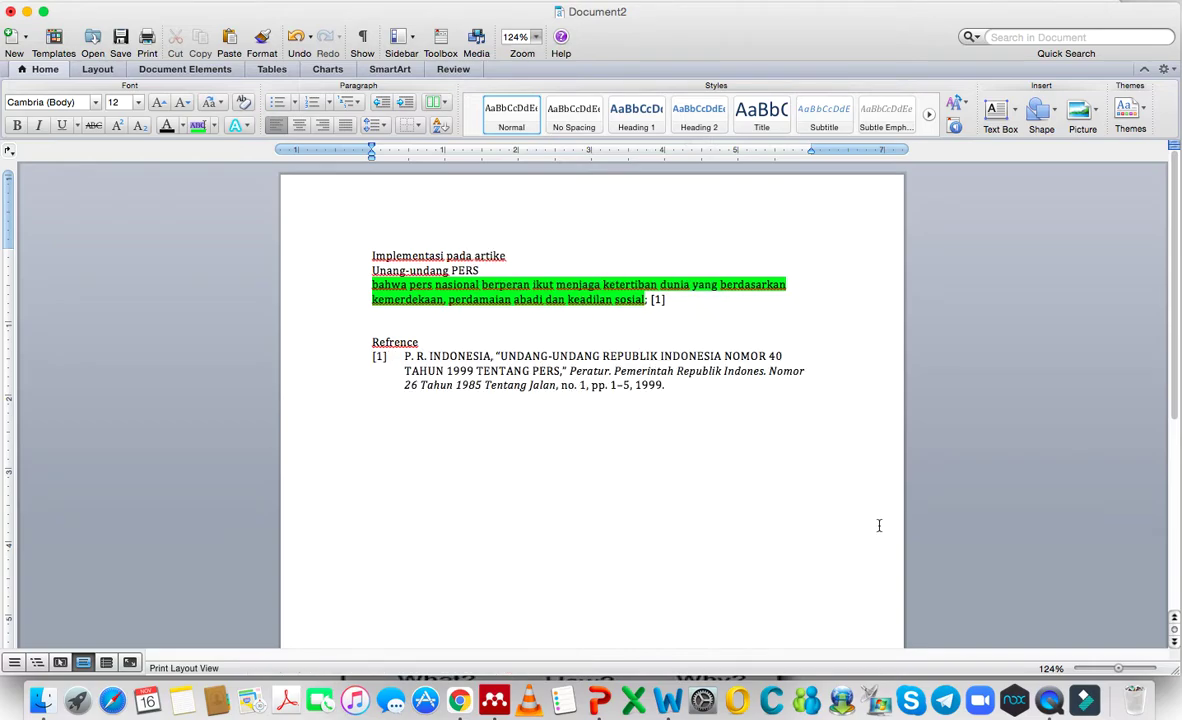
Add an empty line after the citation [1] at the end of the highlighted passage
left_click_drag(1118, 670, 1124, 667)
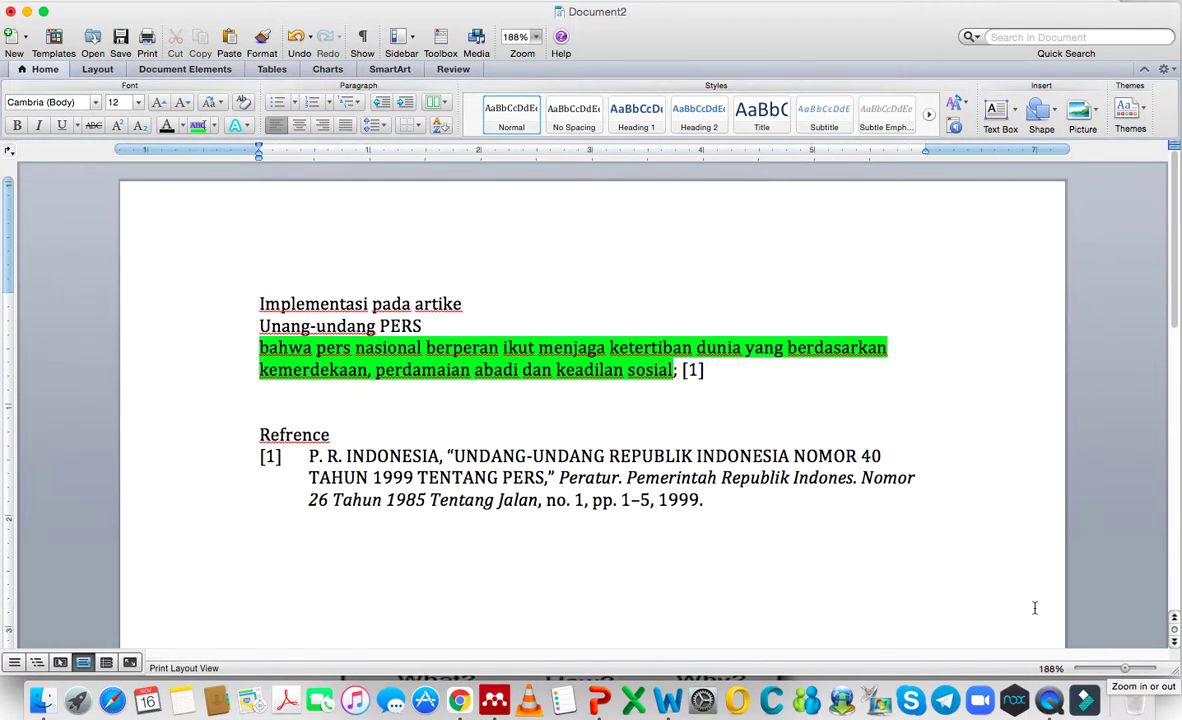
left_click(750, 376)
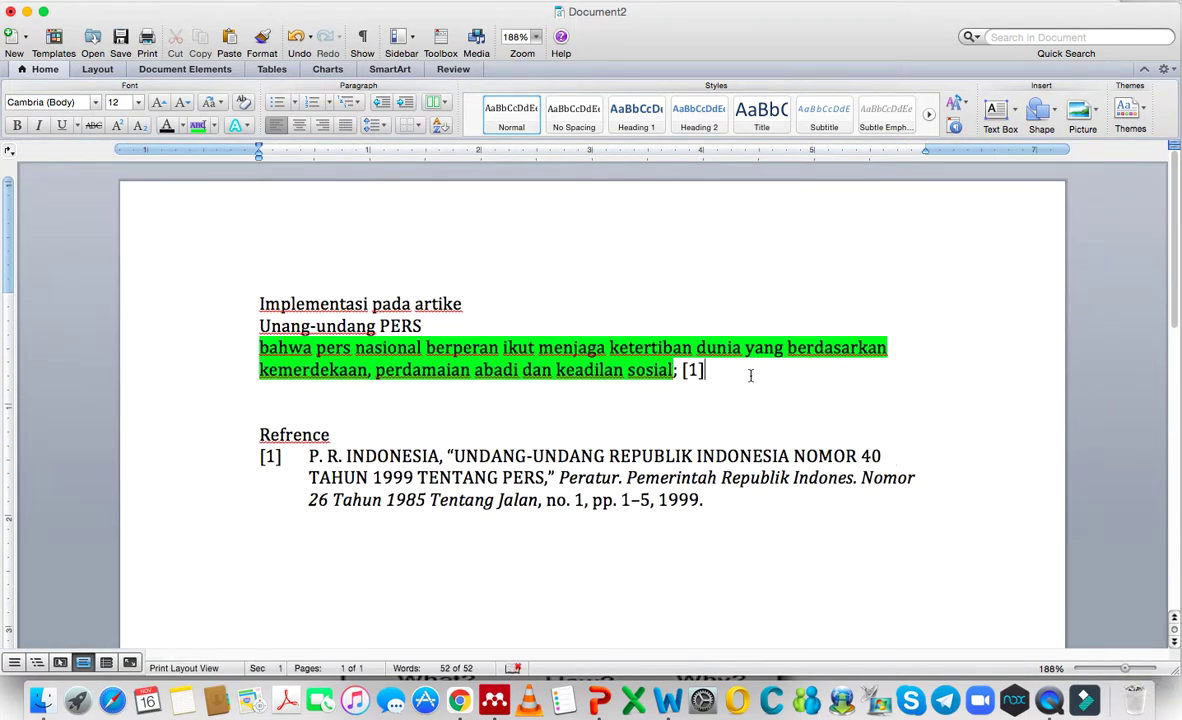
key("Return")
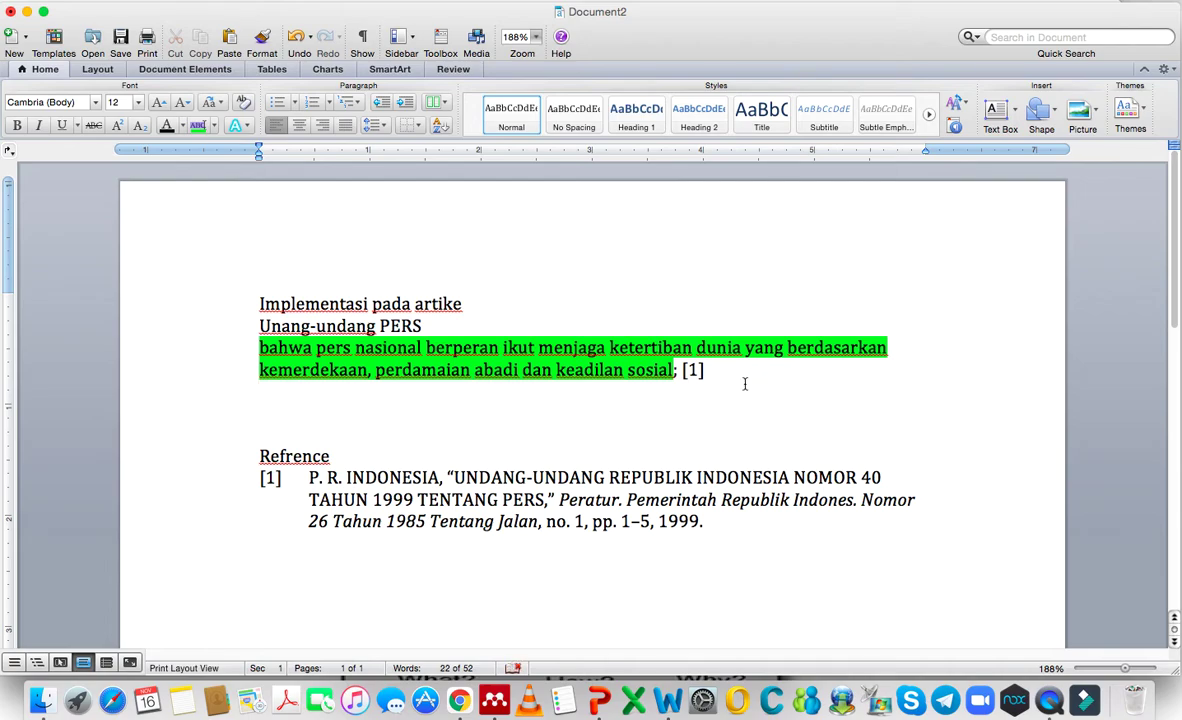
left_click(491, 703)
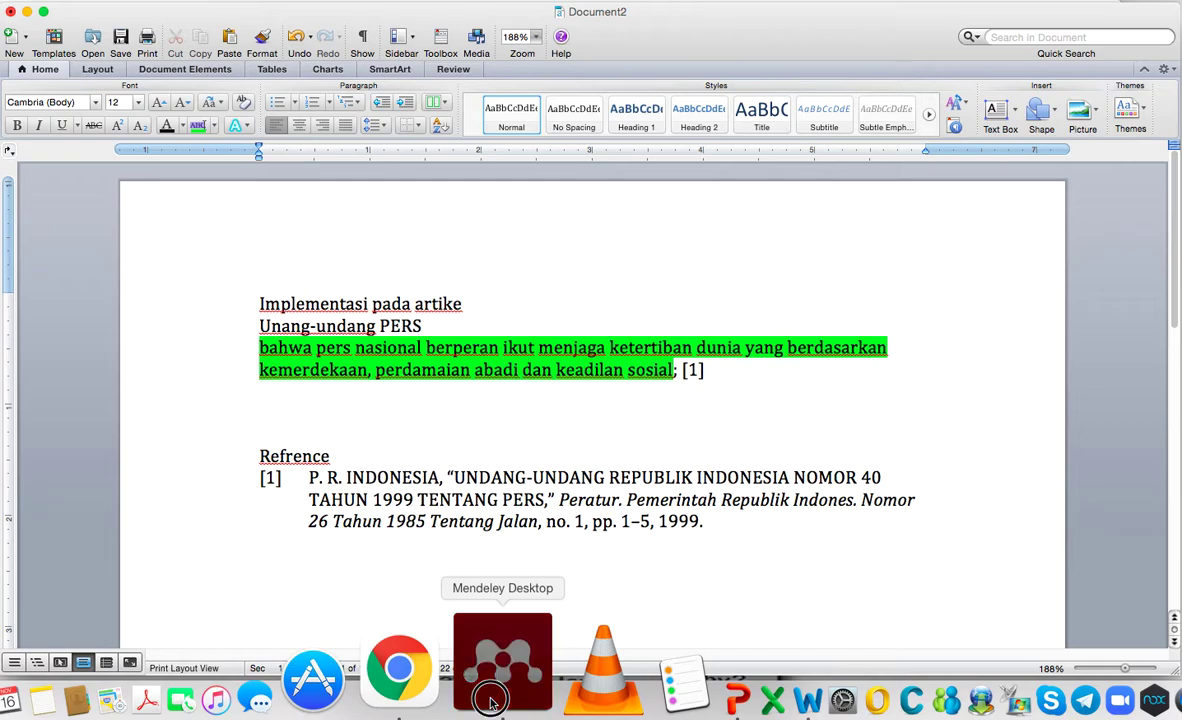
left_click(343, 392)
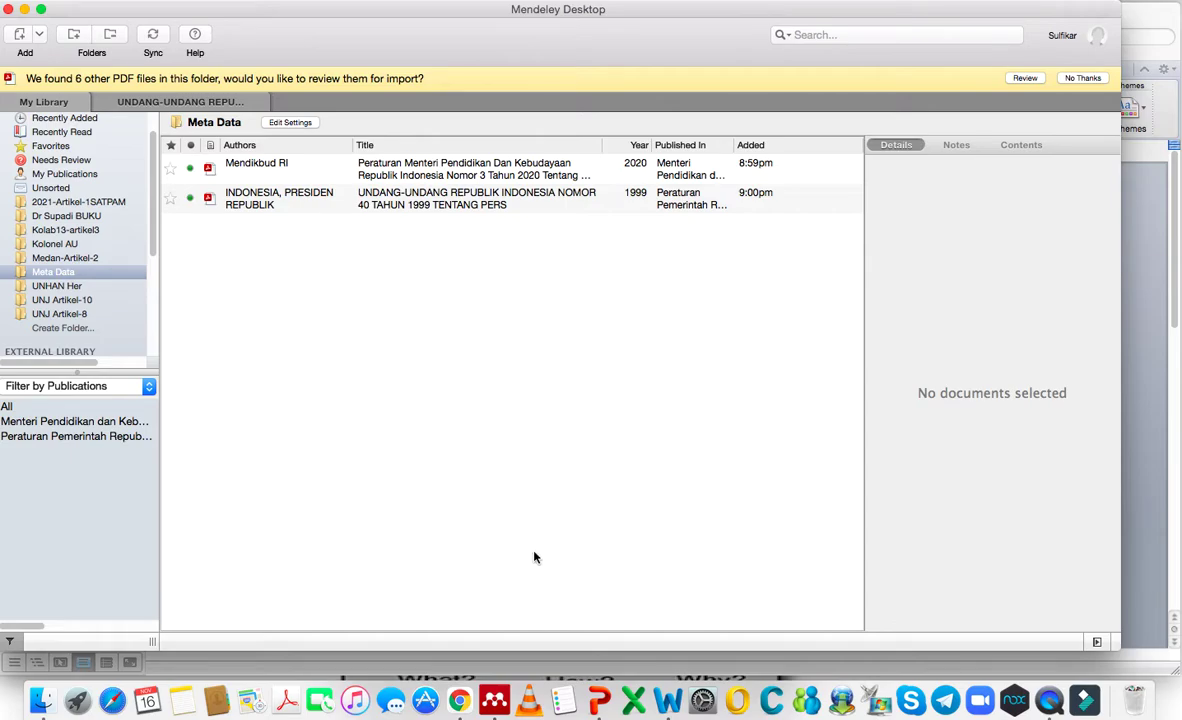
Switch to Chrome, go to google.com and search for "tulisan tangan"
left_click(459, 701)
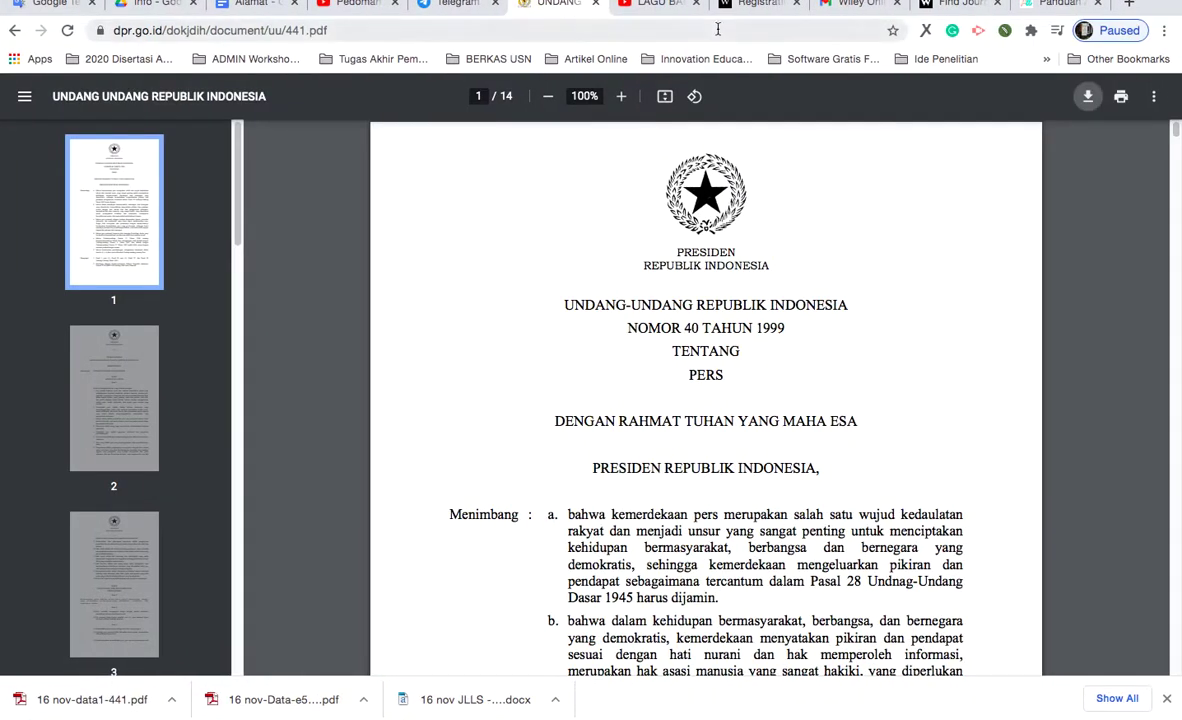
left_click(397, 34)
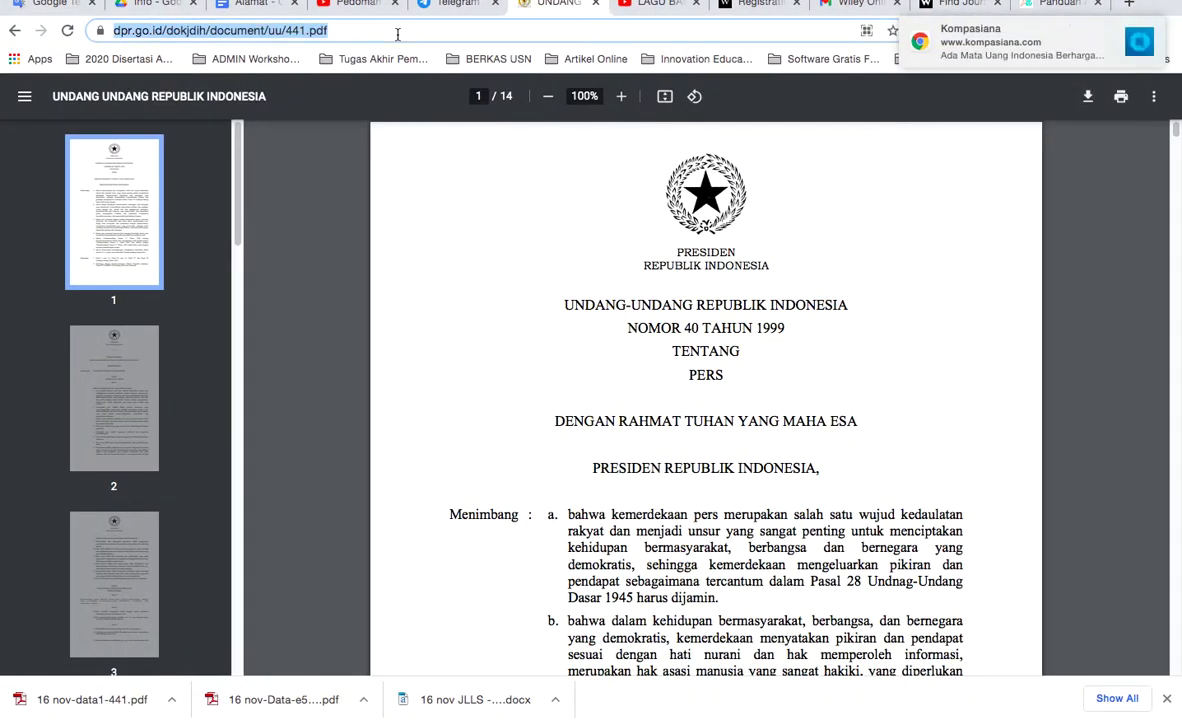
type("go")
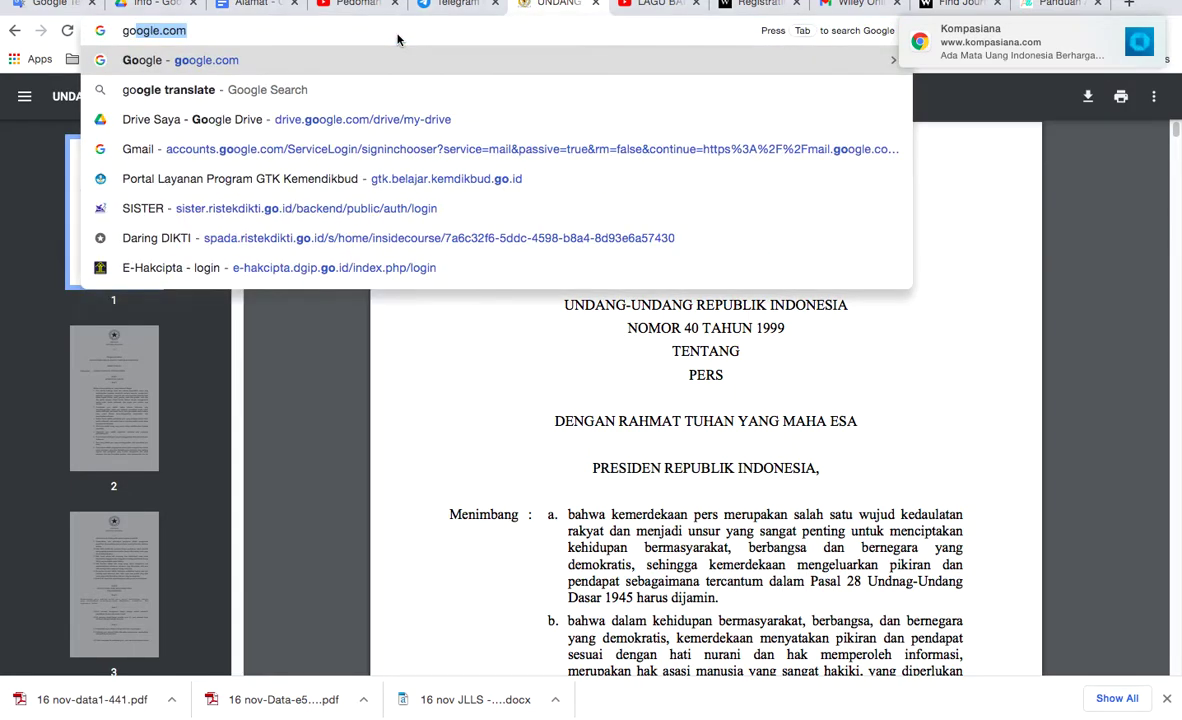
key("Return")
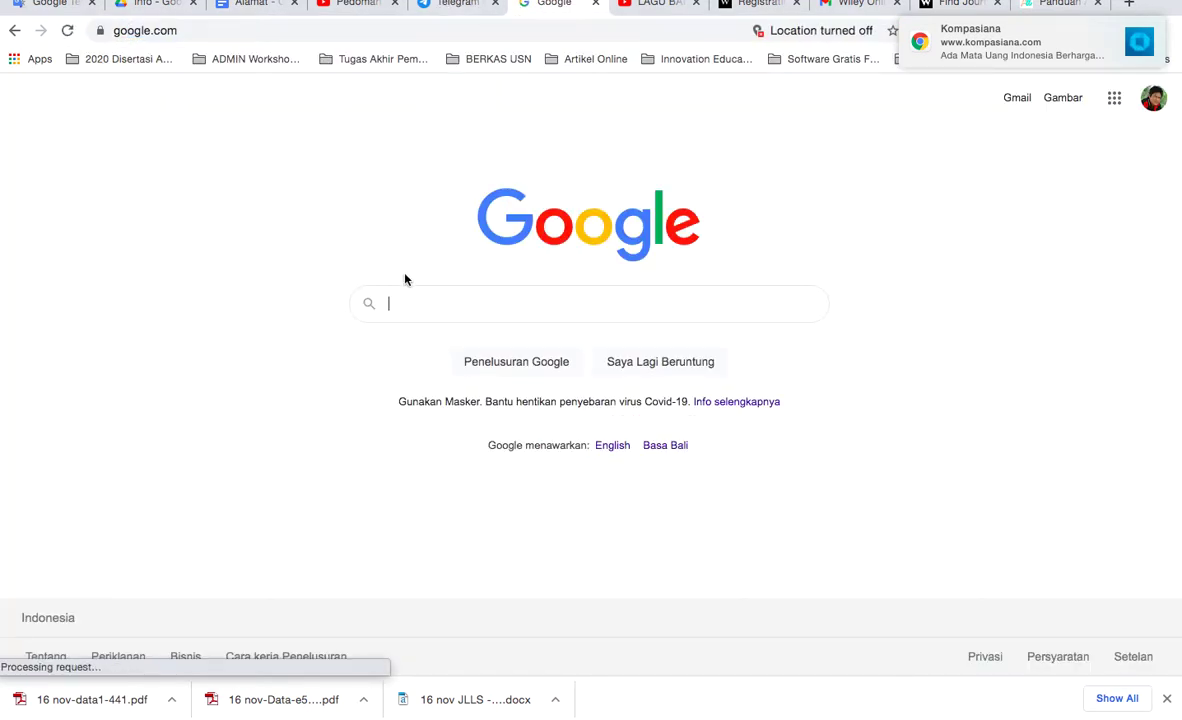
type("tulisan tangan")
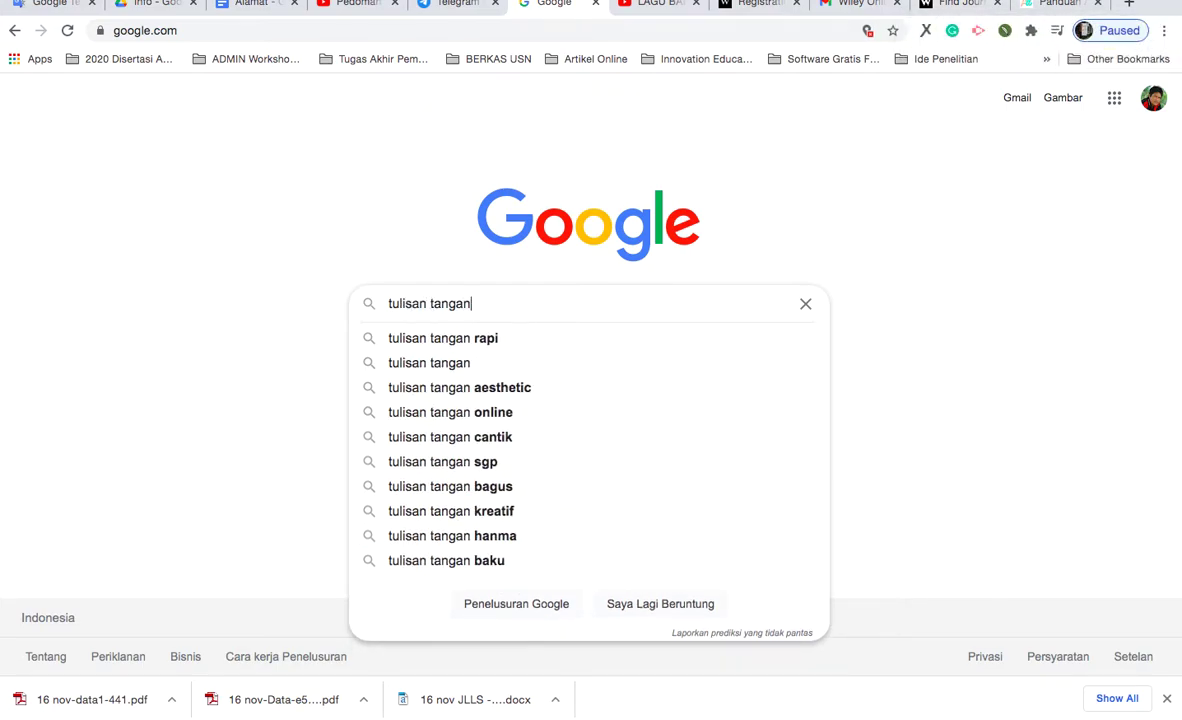
key("Return")
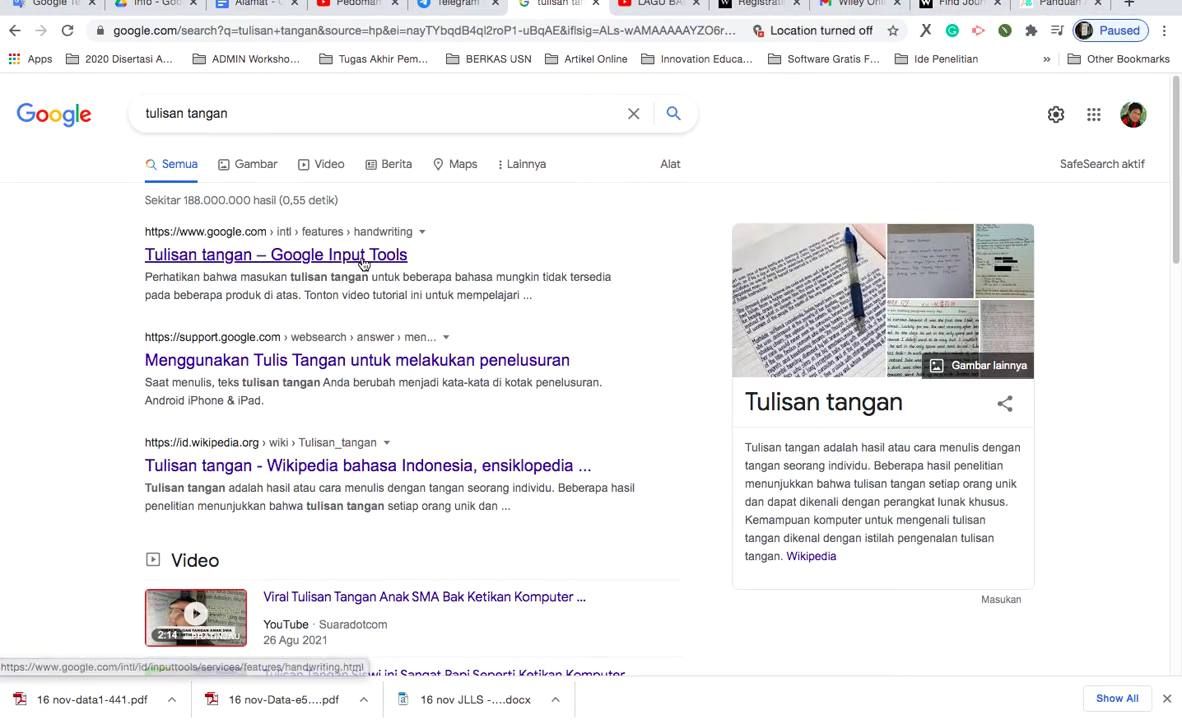
Open the search result "Menggunakan Tulis Tangan untuk melakukan penelusuran" and look through the article
left_click(393, 364)
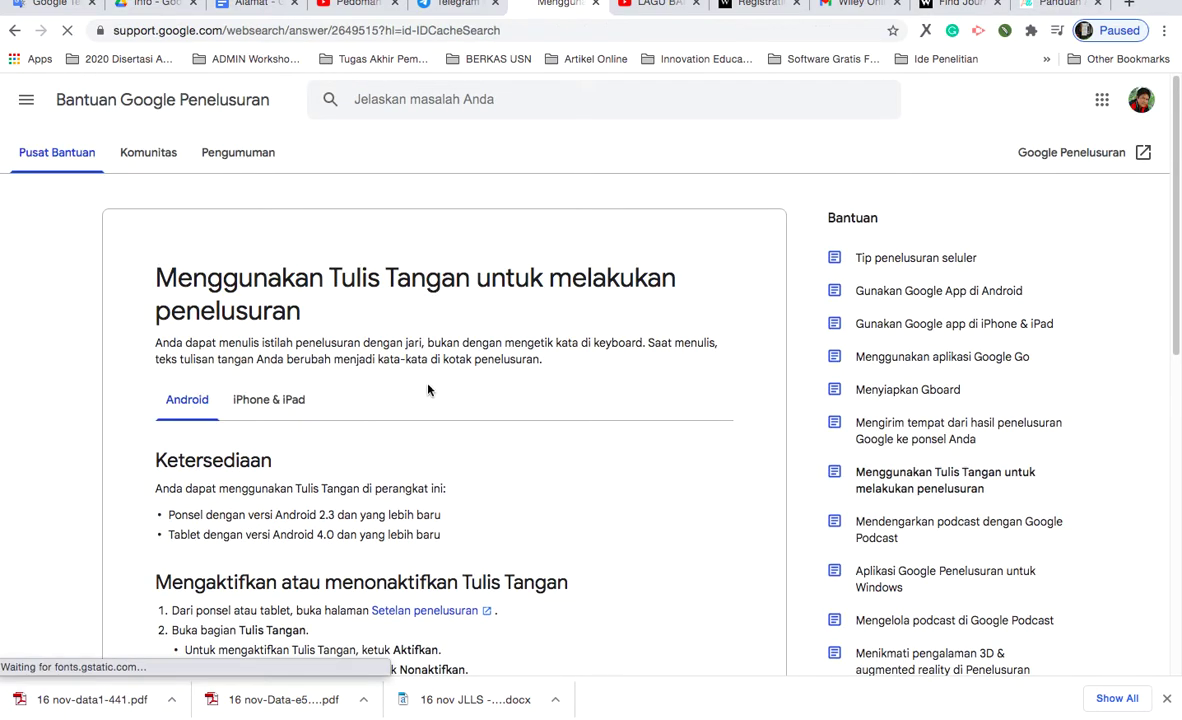
scroll(524, 396, "down", 1)
scroll(524, 396, "down", 1)
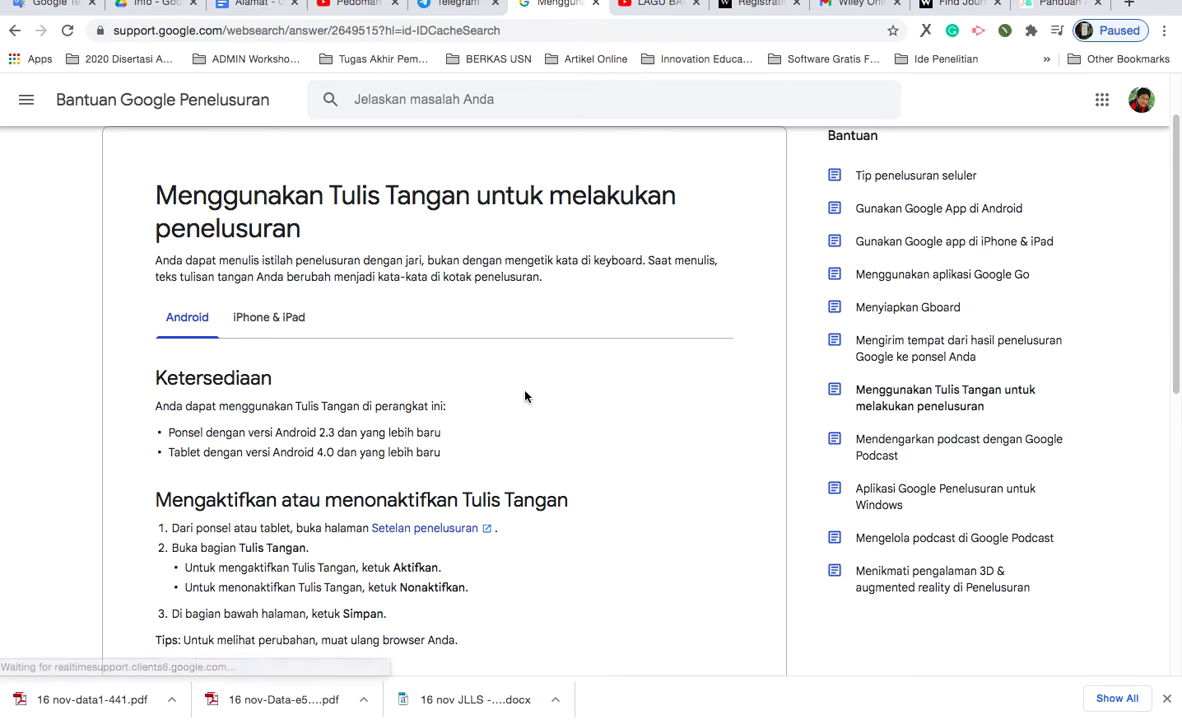
scroll(524, 396, "down", 1)
scroll(524, 396, "up", 1)
scroll(524, 396, "up", 1)
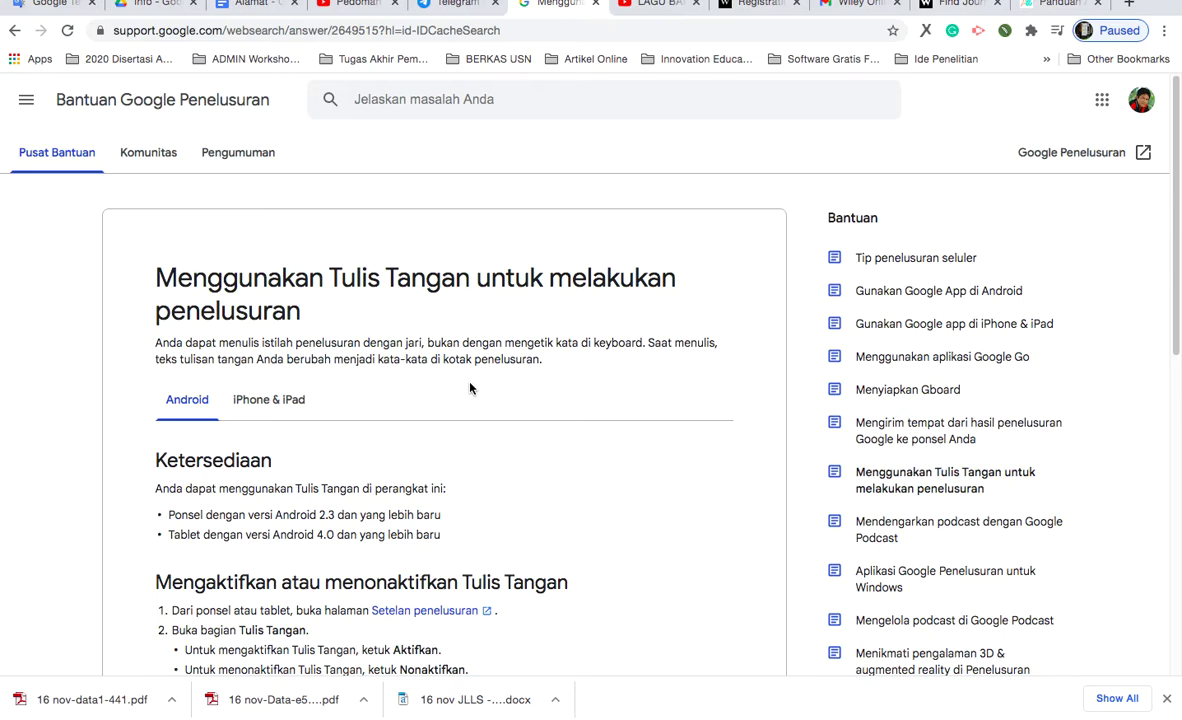
Save the web page as a PDF in PONDOK ILMU, adding the prefix "16 nov-contoh-" to the suggested file name
key("super+p")
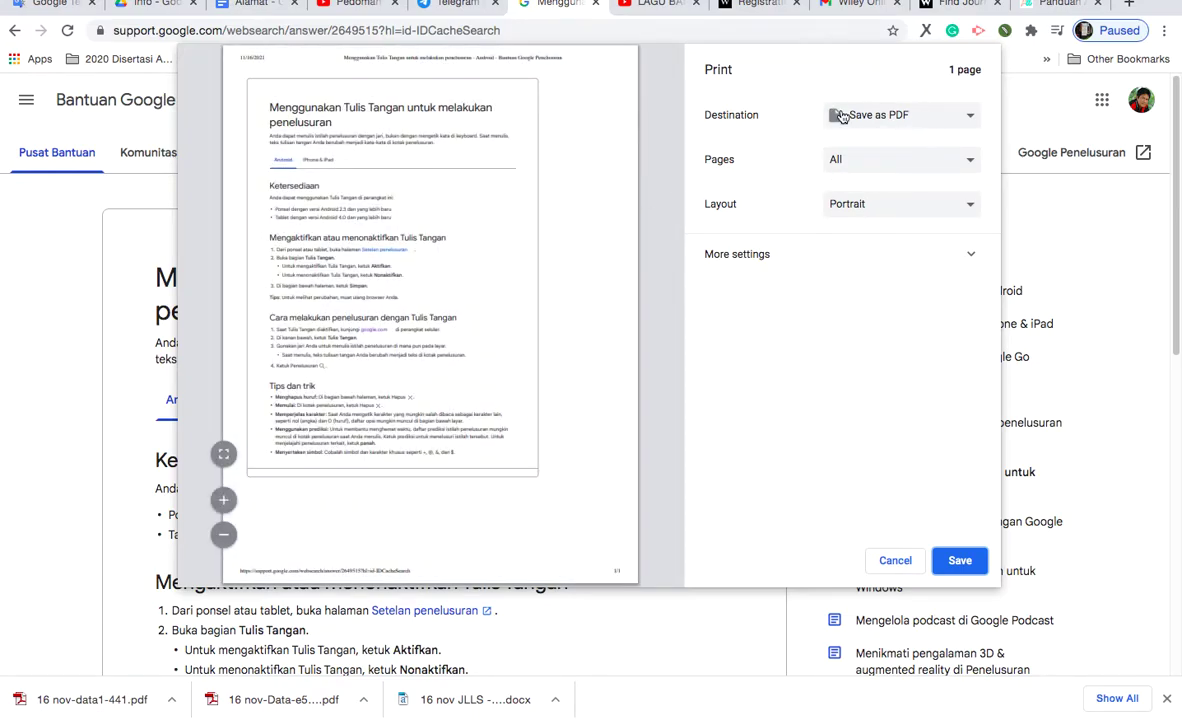
left_click(960, 561)
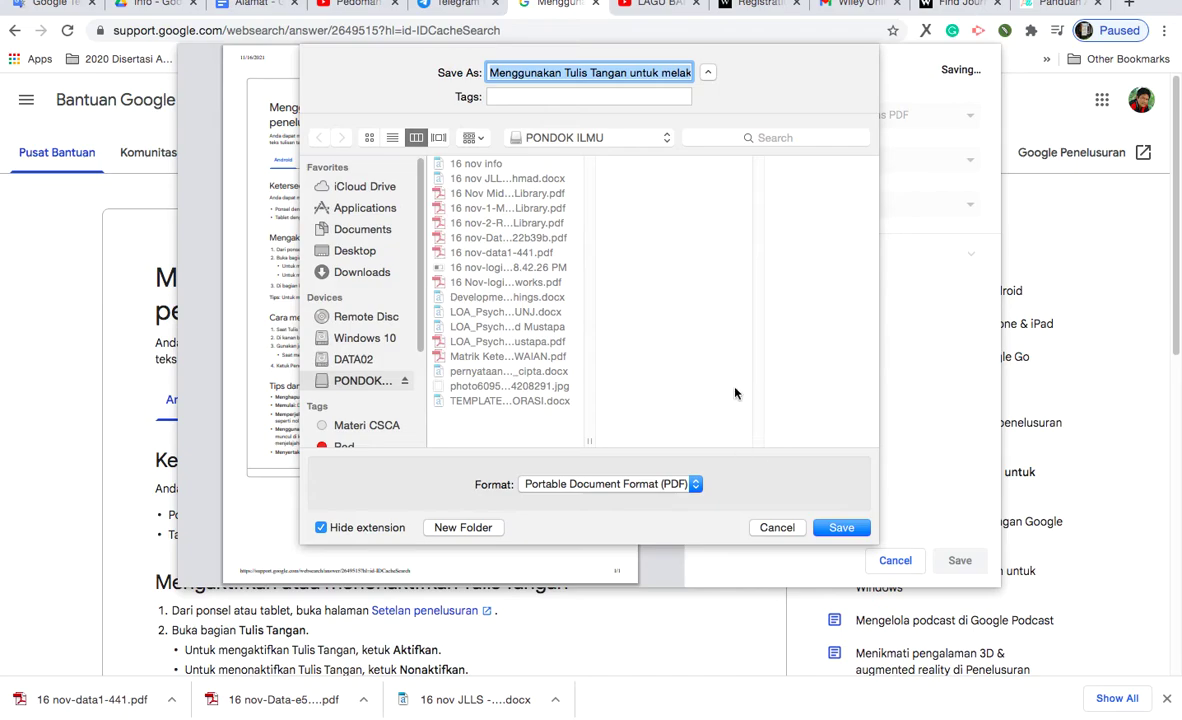
key("Left")
type("16 nov")
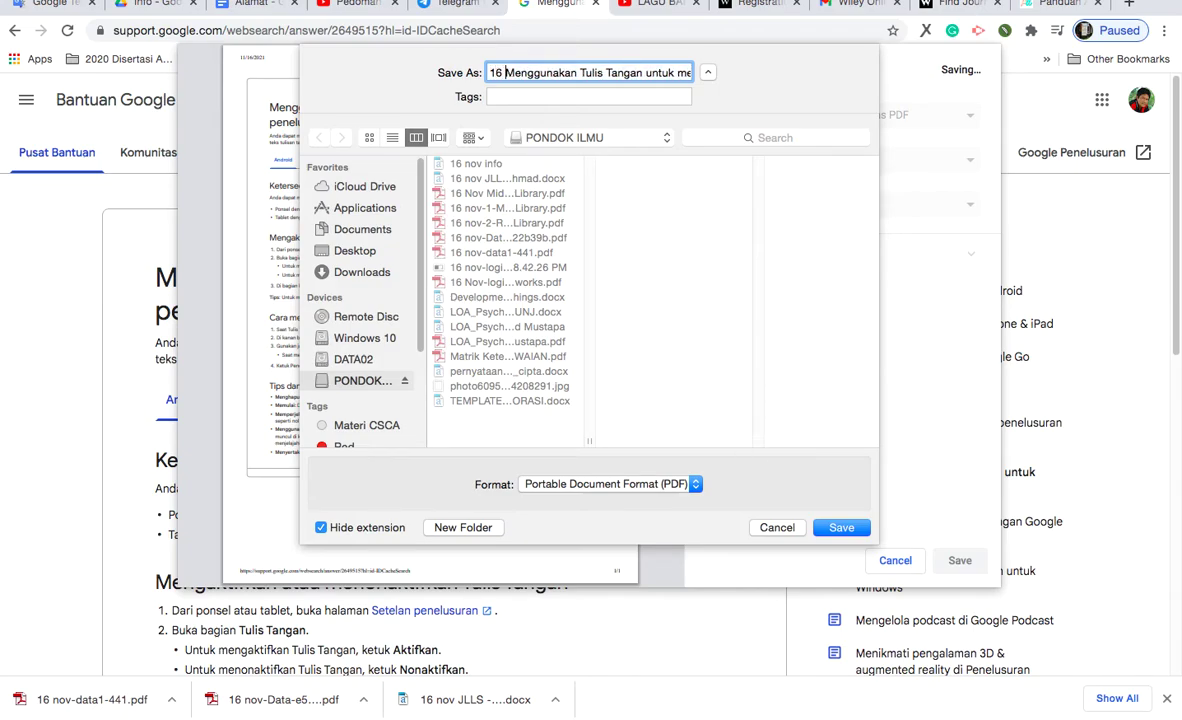
type("-contoh")
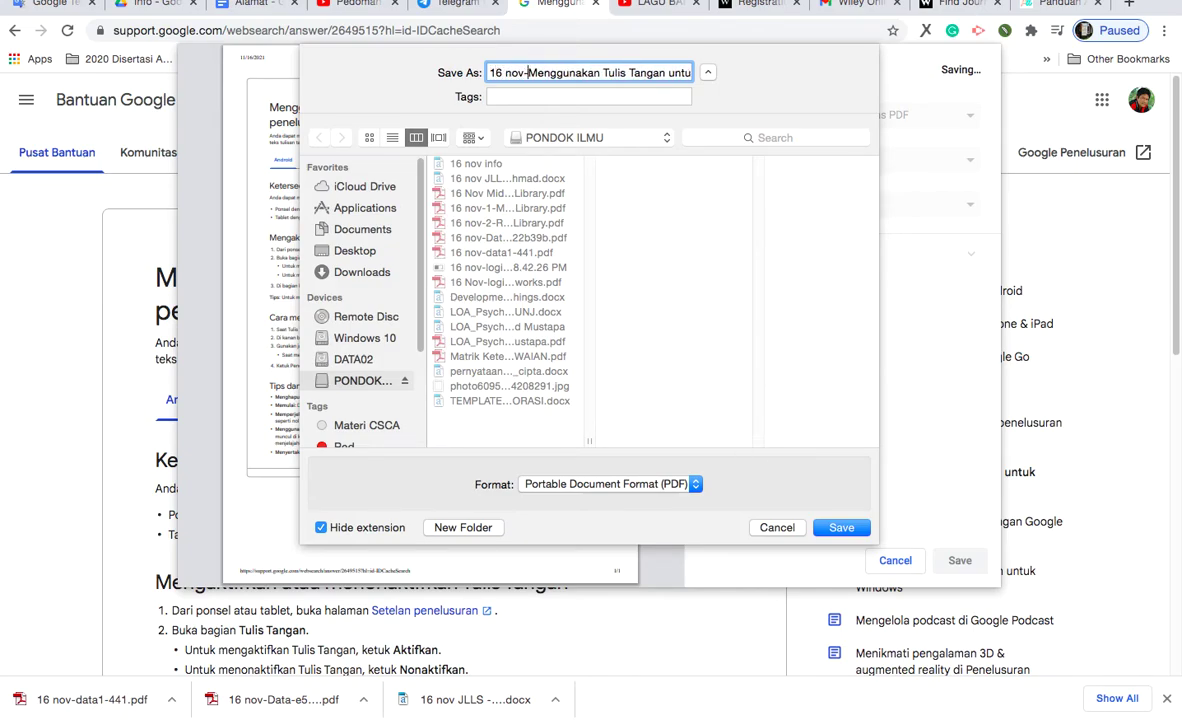
type("-")
key("Return")
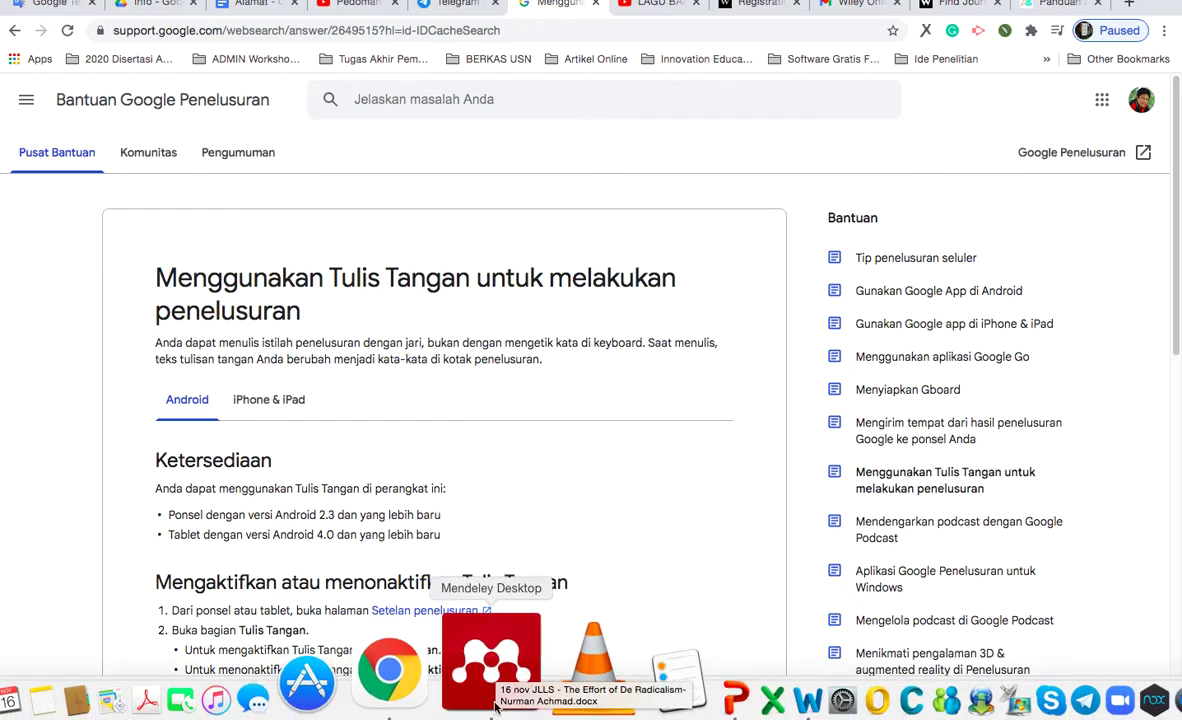
Switch to Mendeley Desktop, import the "16 nov-contoh-Menggunakan Tulis Tangan" PDF into the Meta Data folder and dismiss the import suggestion
left_click(485, 665)
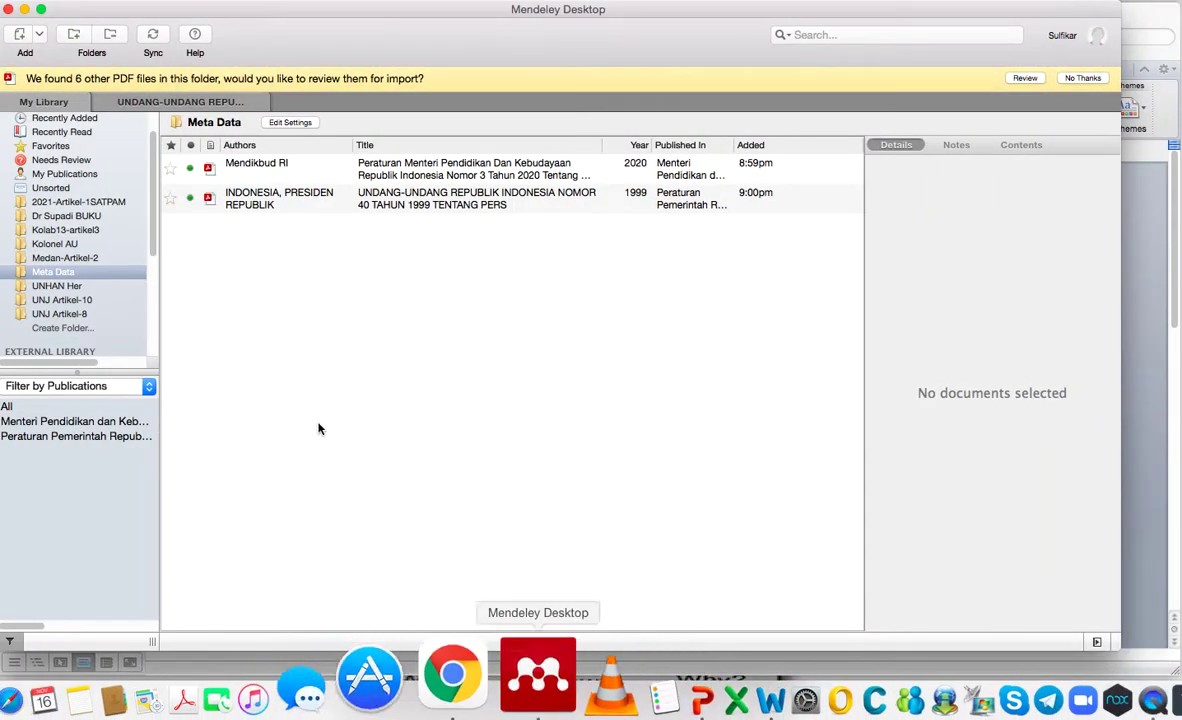
left_click(40, 35)
left_click(45, 56)
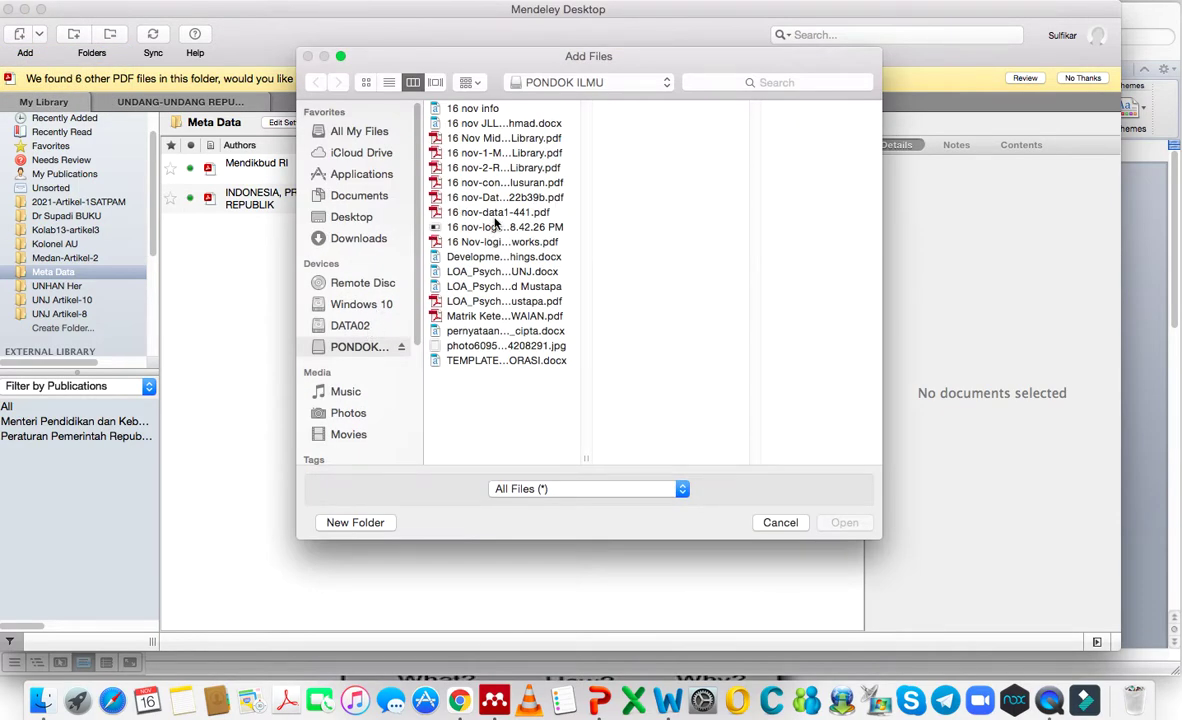
left_click(500, 182)
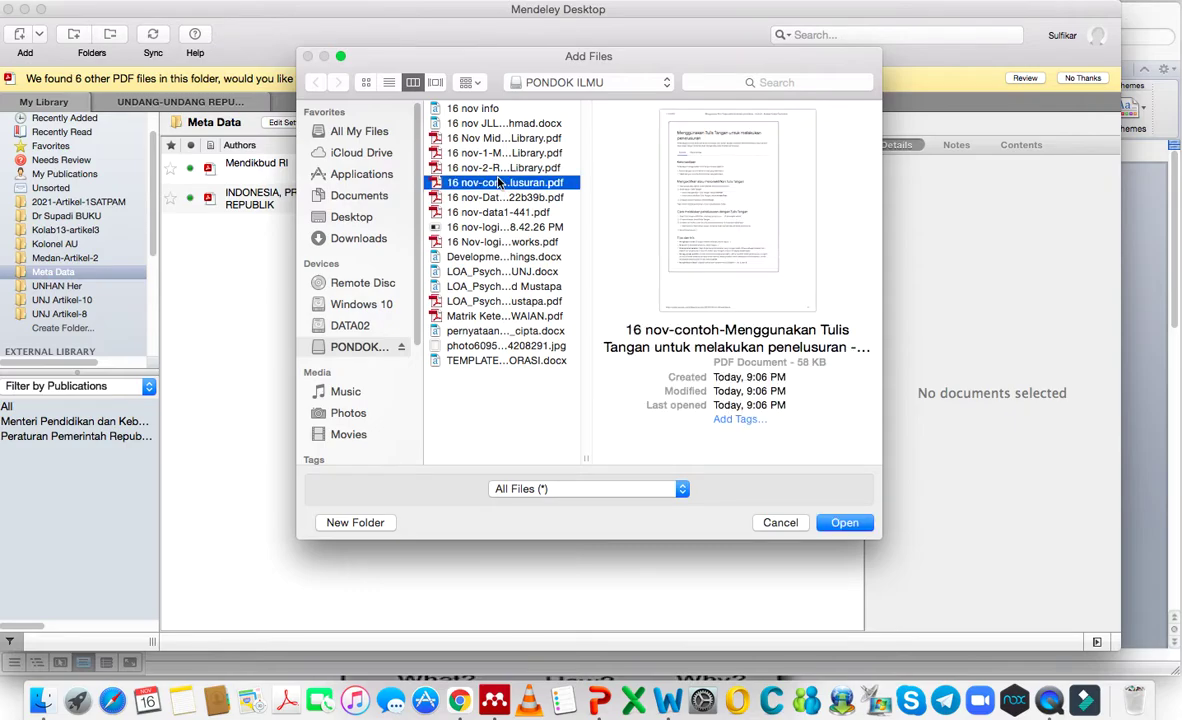
left_click(842, 523)
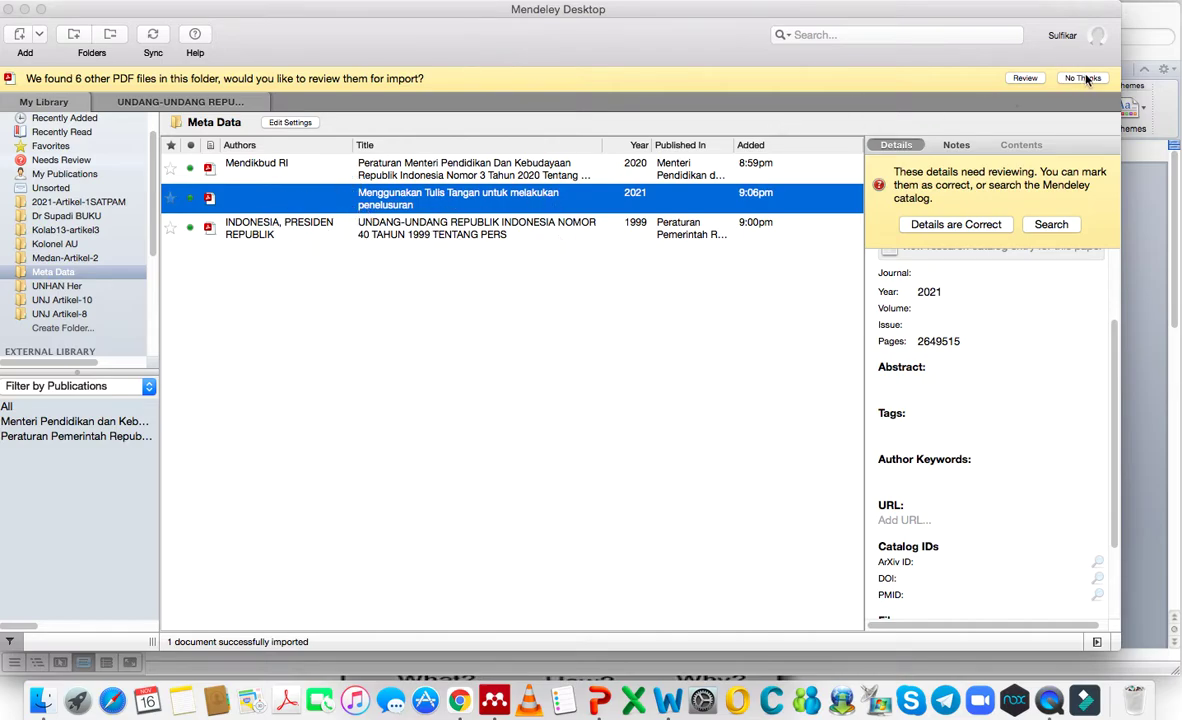
left_click(1012, 78)
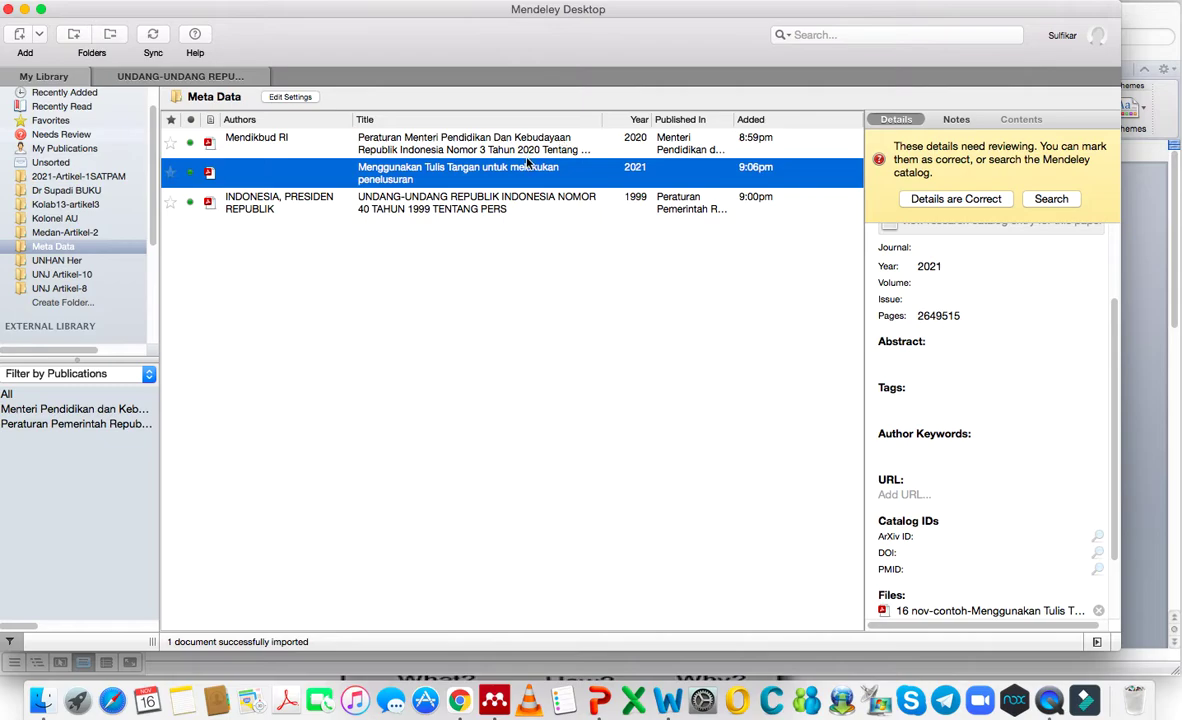
Open the imported PDF, mark its details as correct and replace the title with the heading copied from the document
double_click(475, 176)
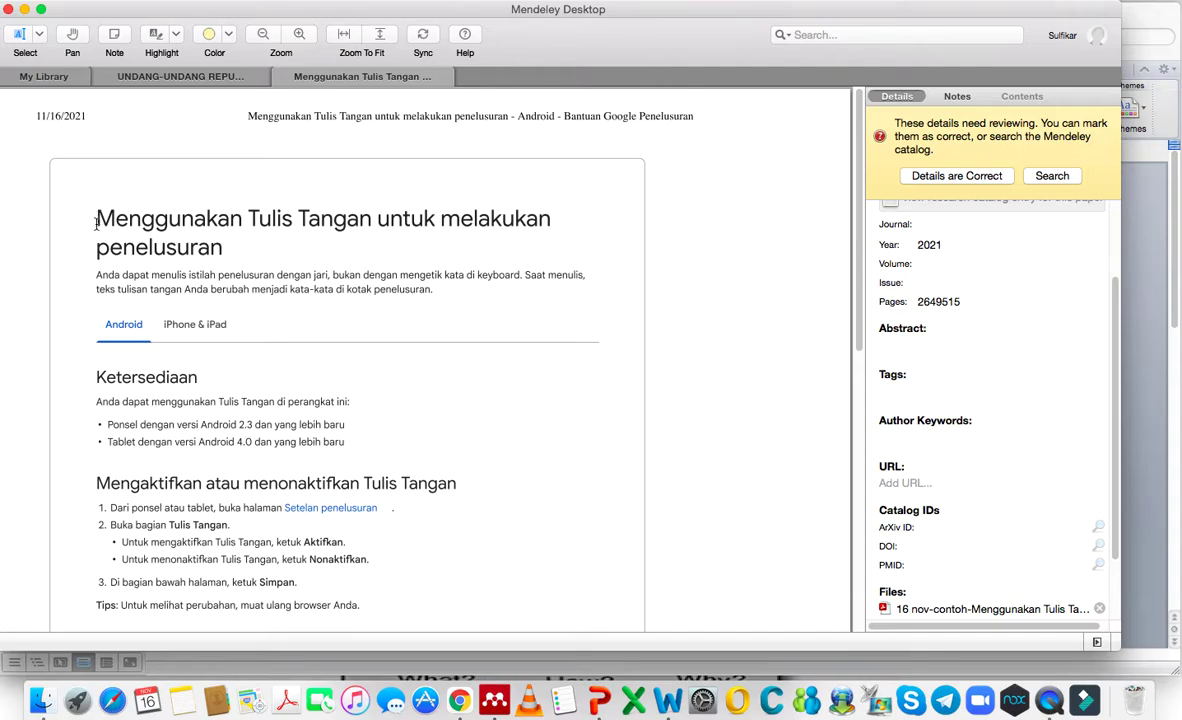
left_click_drag(97, 220, 226, 248)
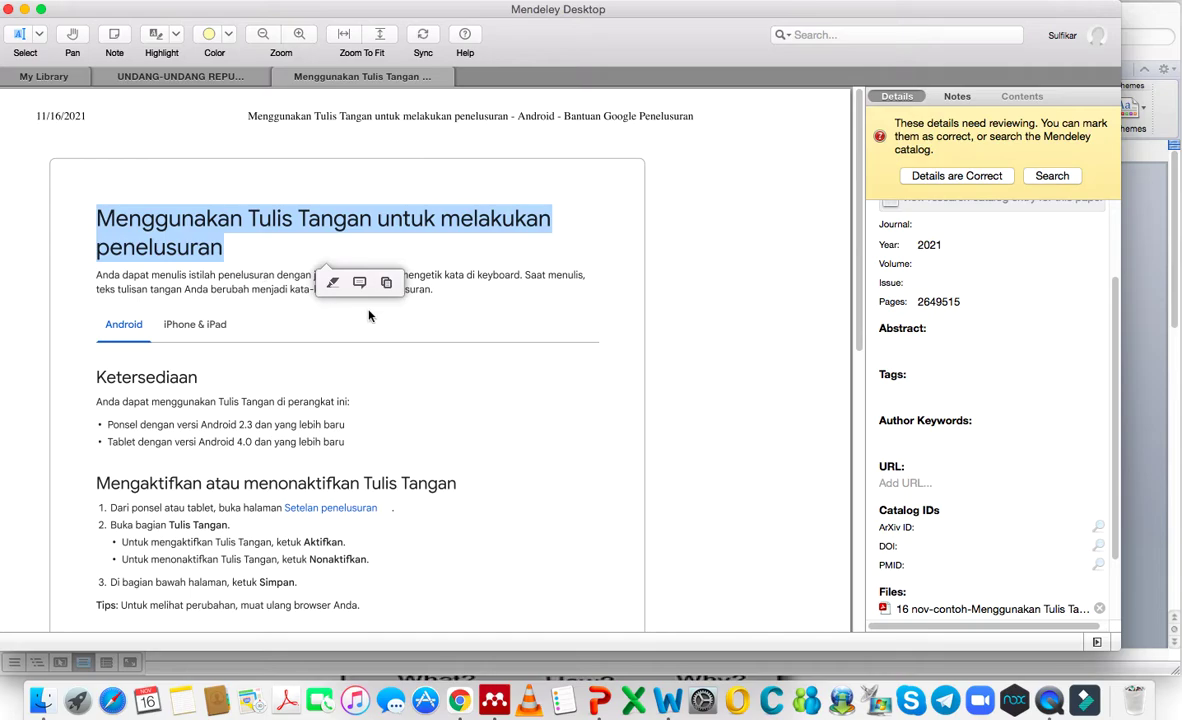
left_click(386, 283)
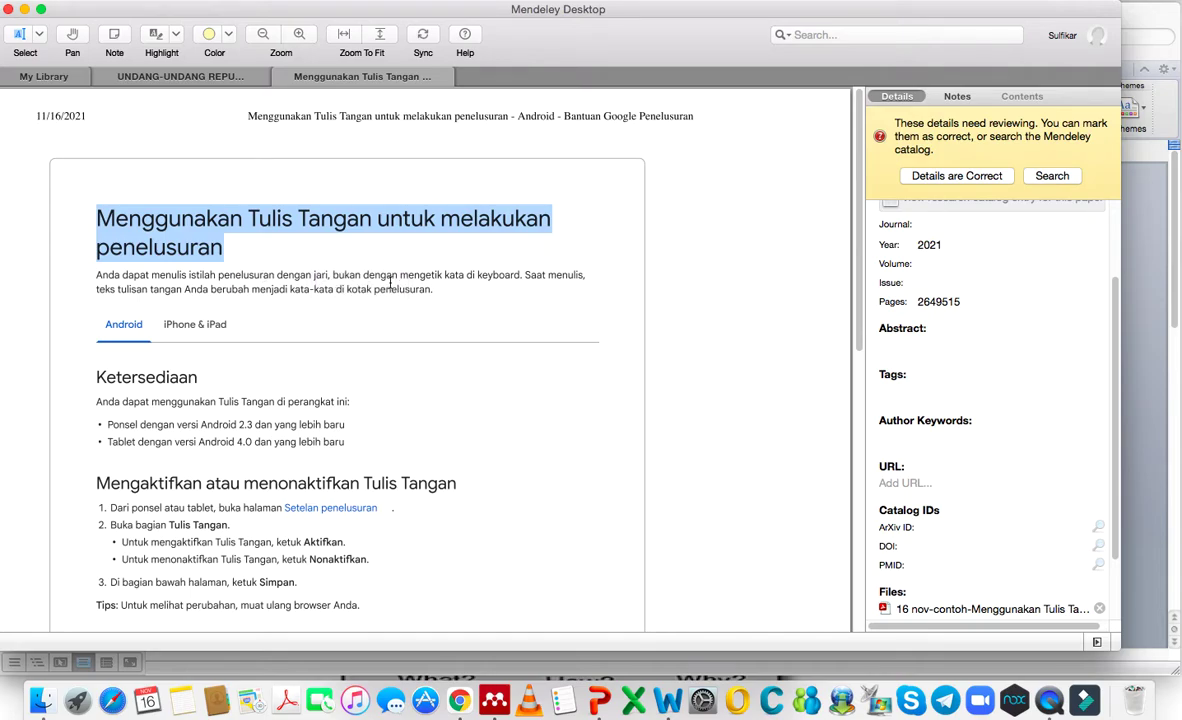
left_click(910, 176)
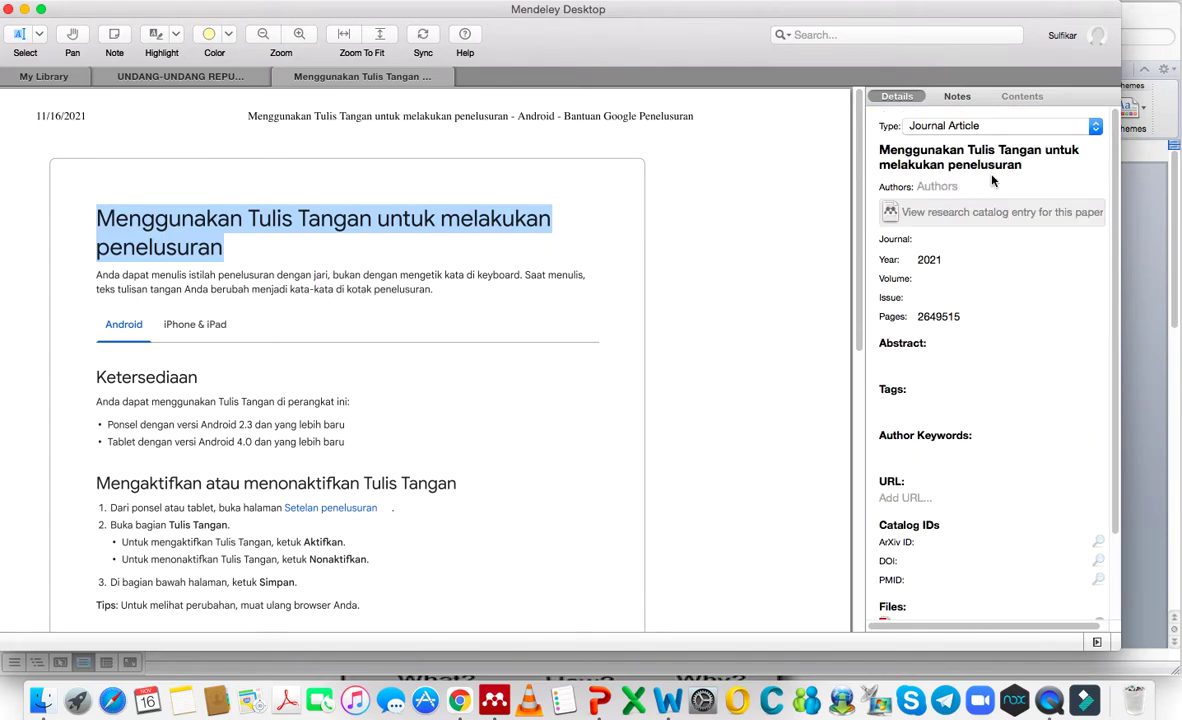
left_click_drag(1022, 165, 864, 151)
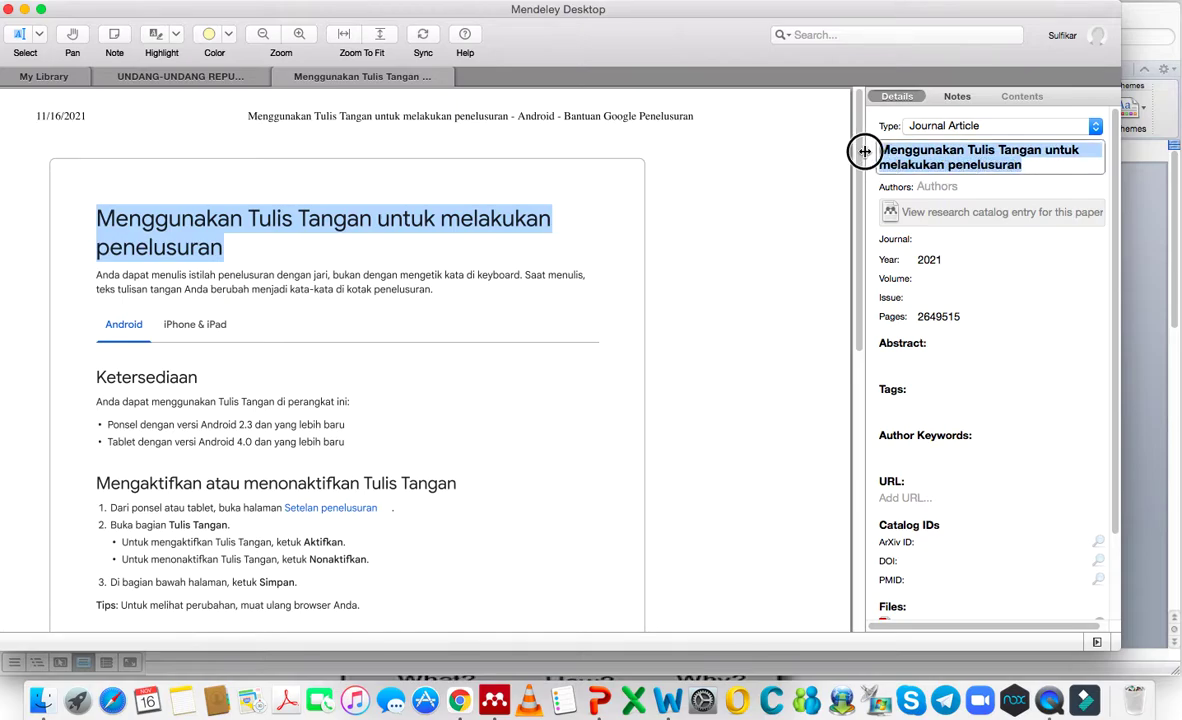
key("BackSpace")
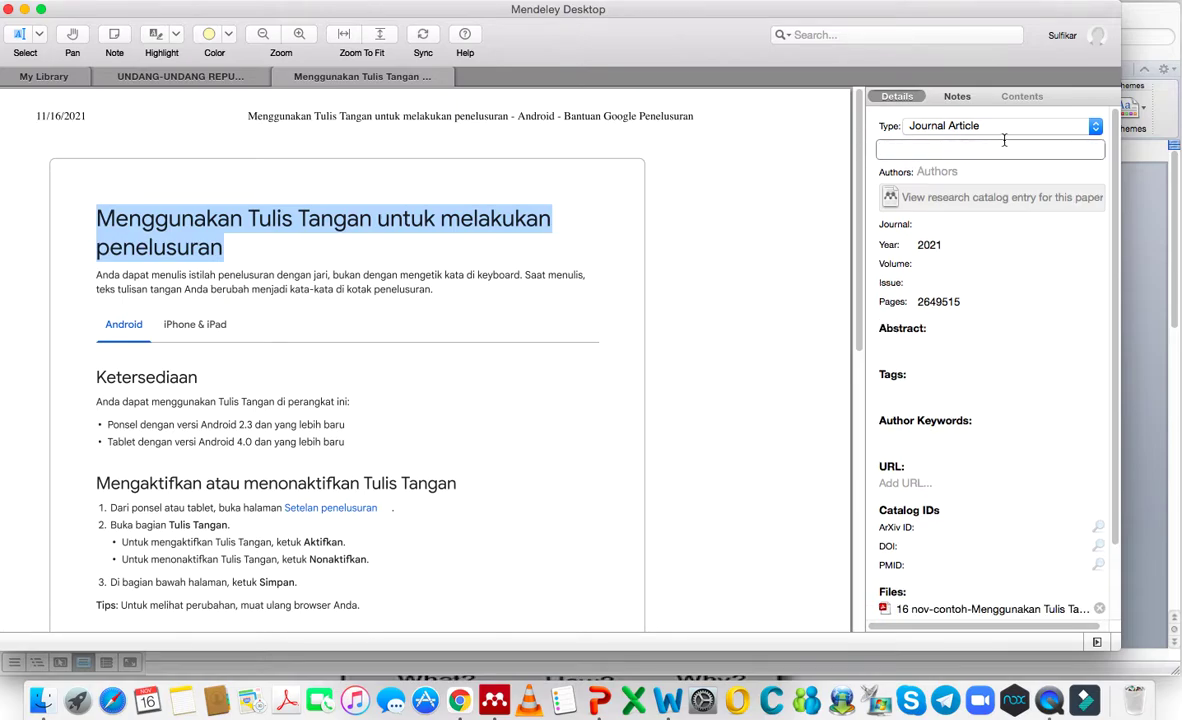
right_click(974, 150)
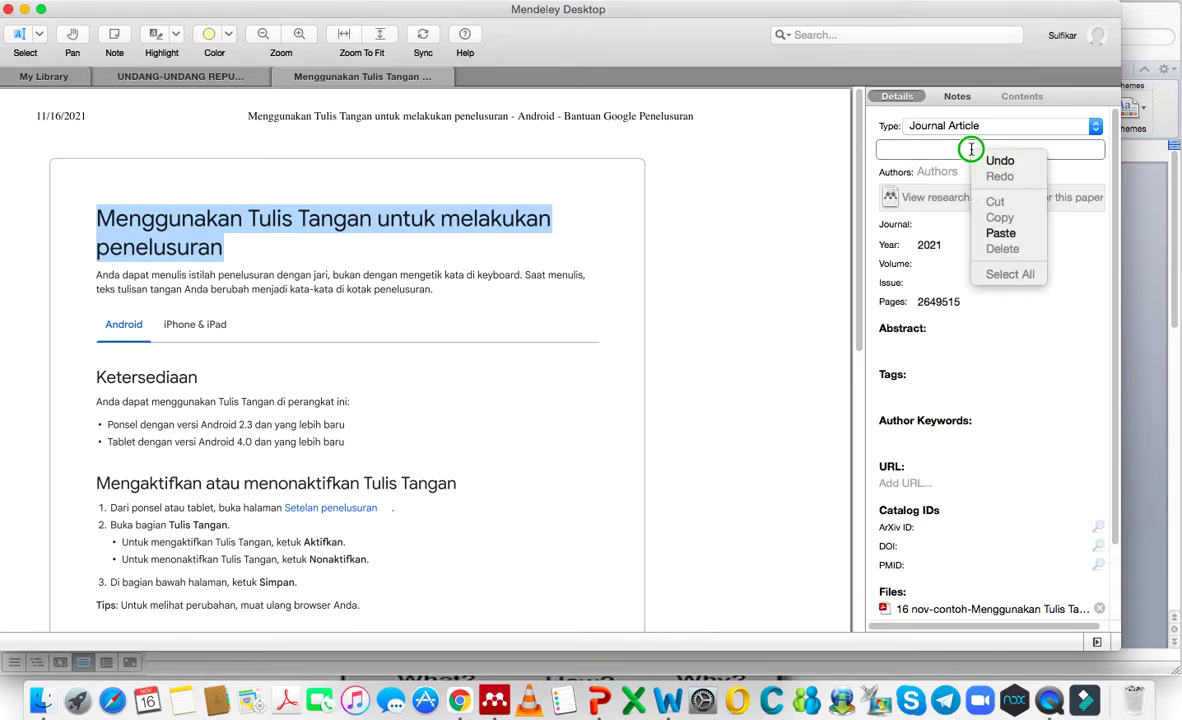
left_click(1000, 232)
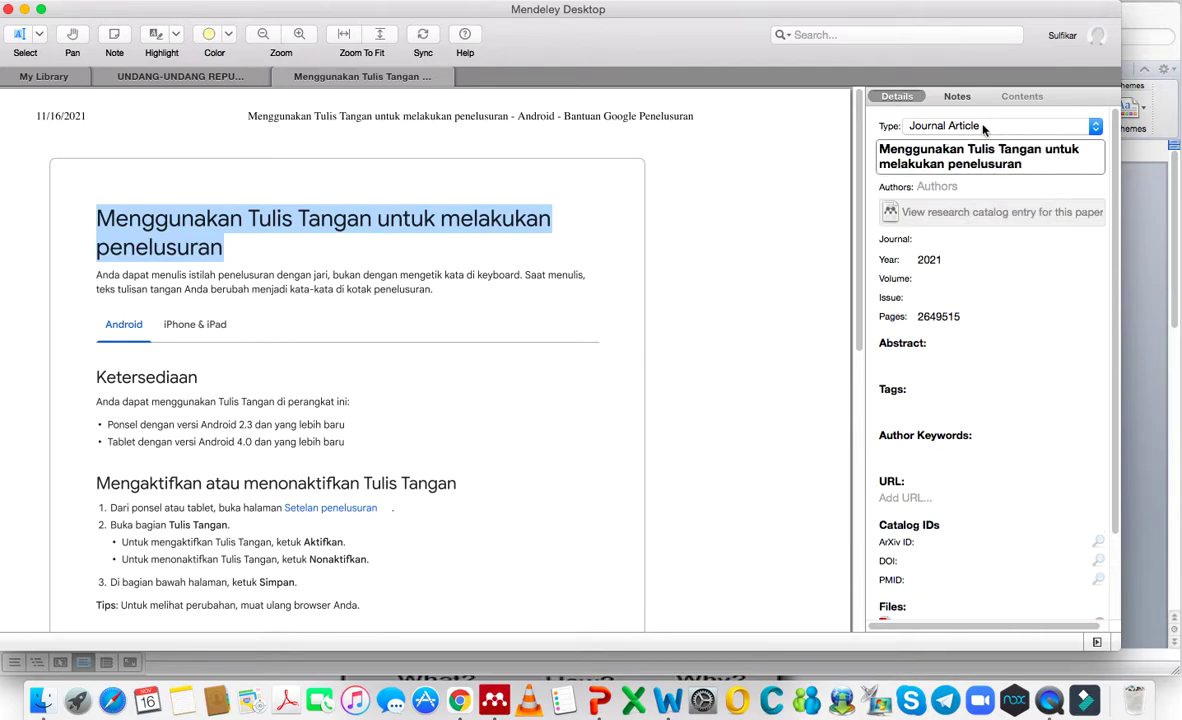
Set the document type to Web Page and check the enlarged PDF page for an author
left_click(998, 126)
left_click(958, 279)
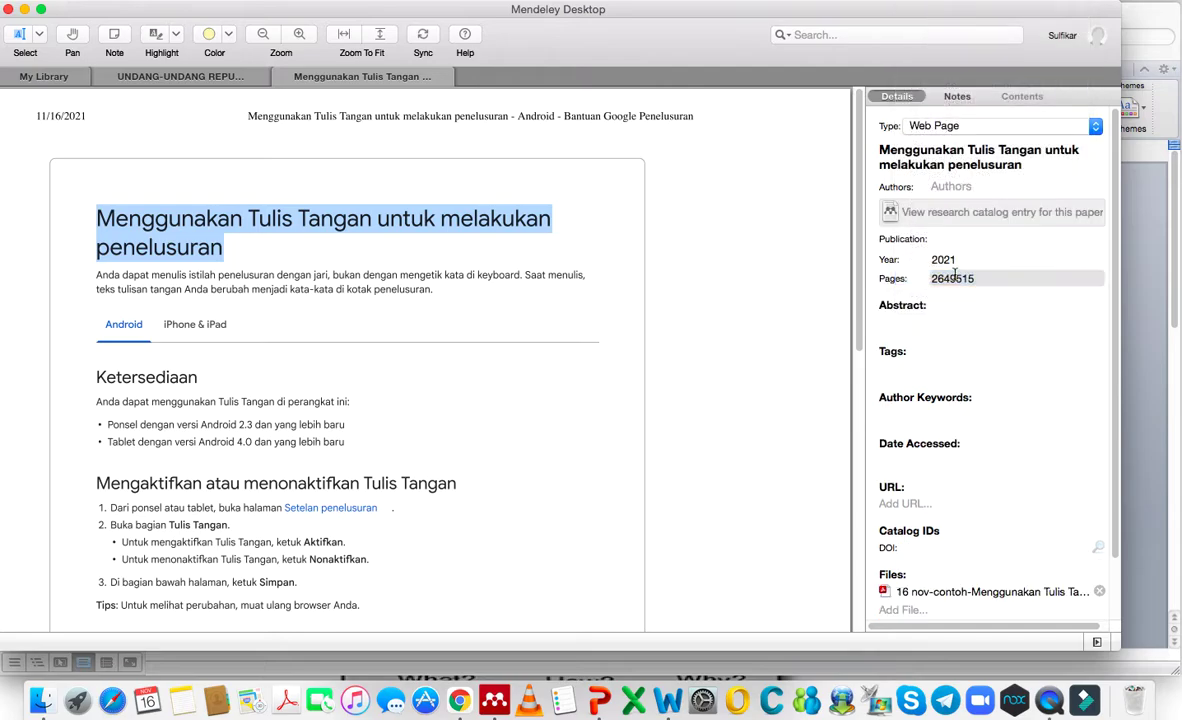
left_click(966, 187)
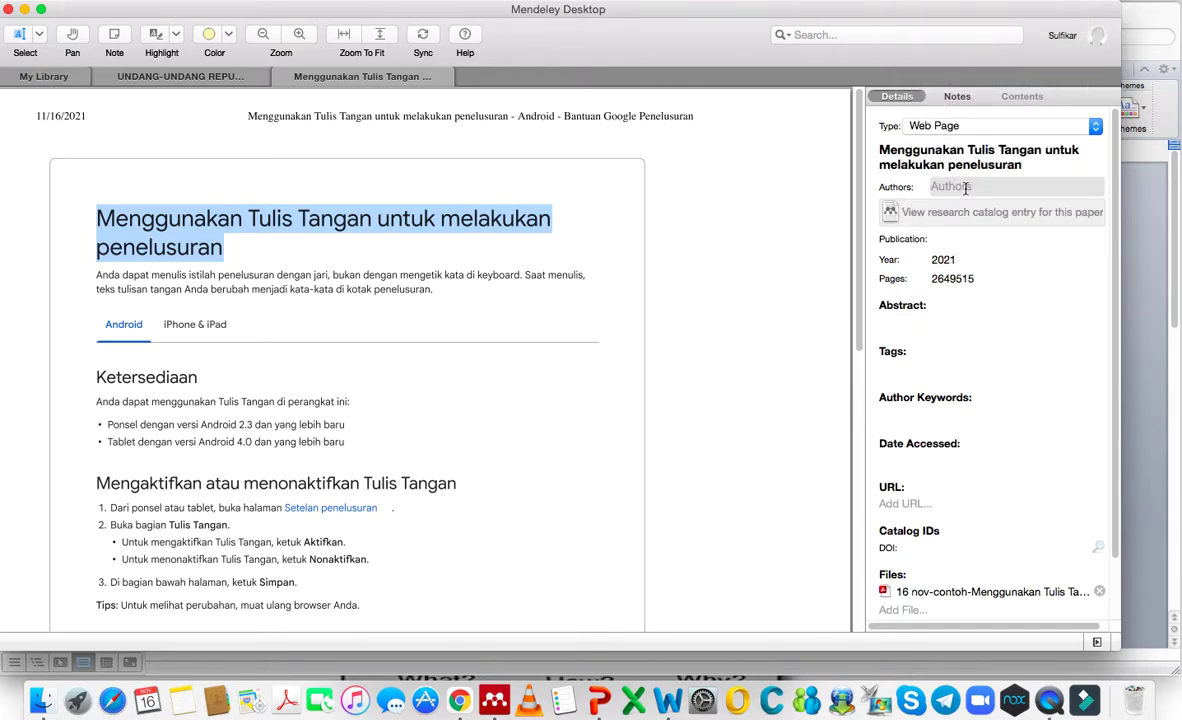
left_click(964, 186)
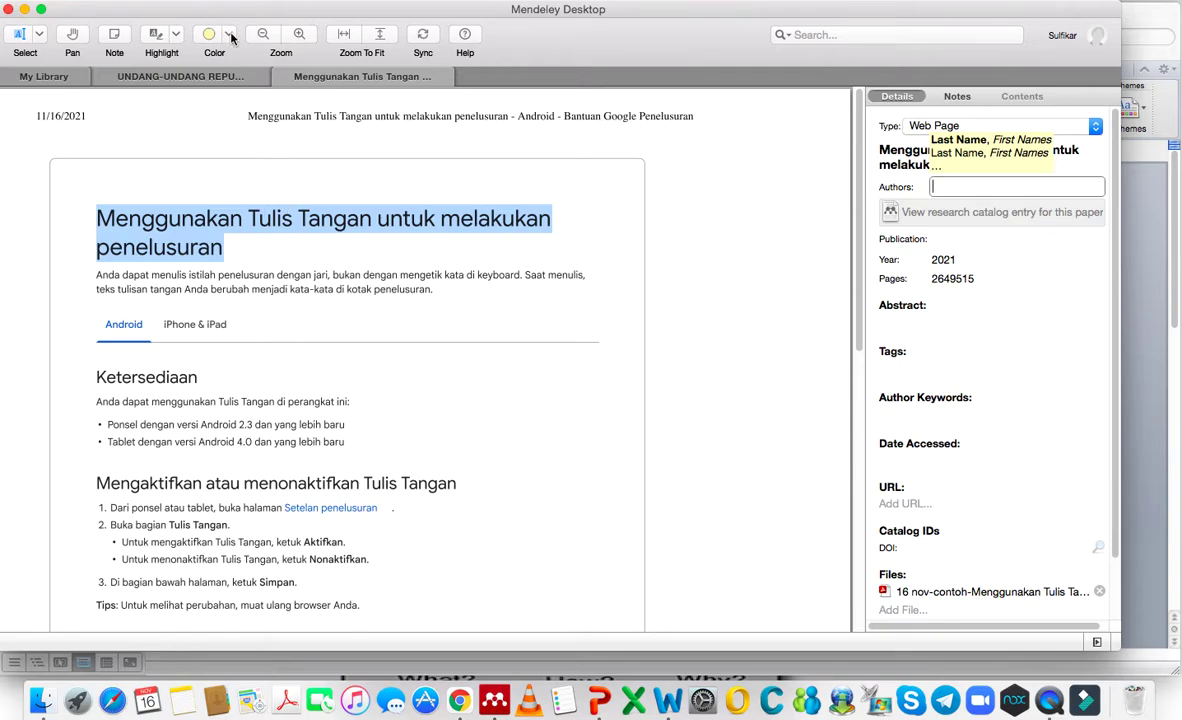
left_click(298, 37)
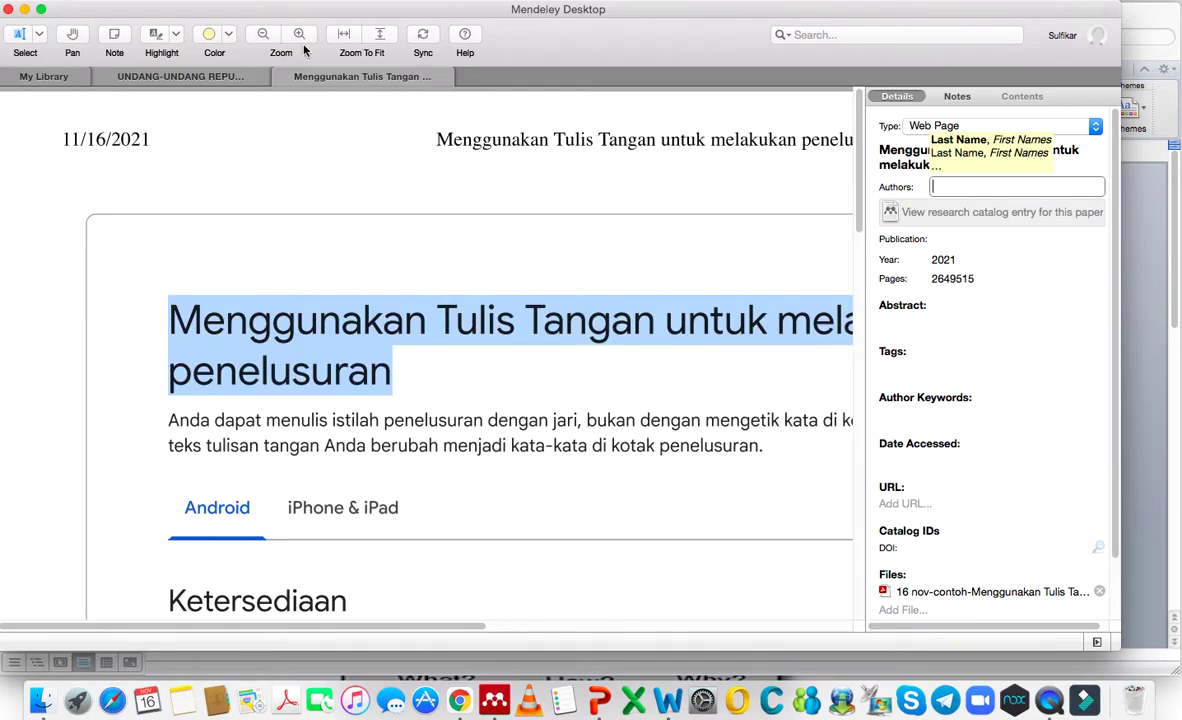
left_click_drag(402, 626, 437, 628)
Switch to Chrome and look through the whole help article for its author
left_click(466, 690)
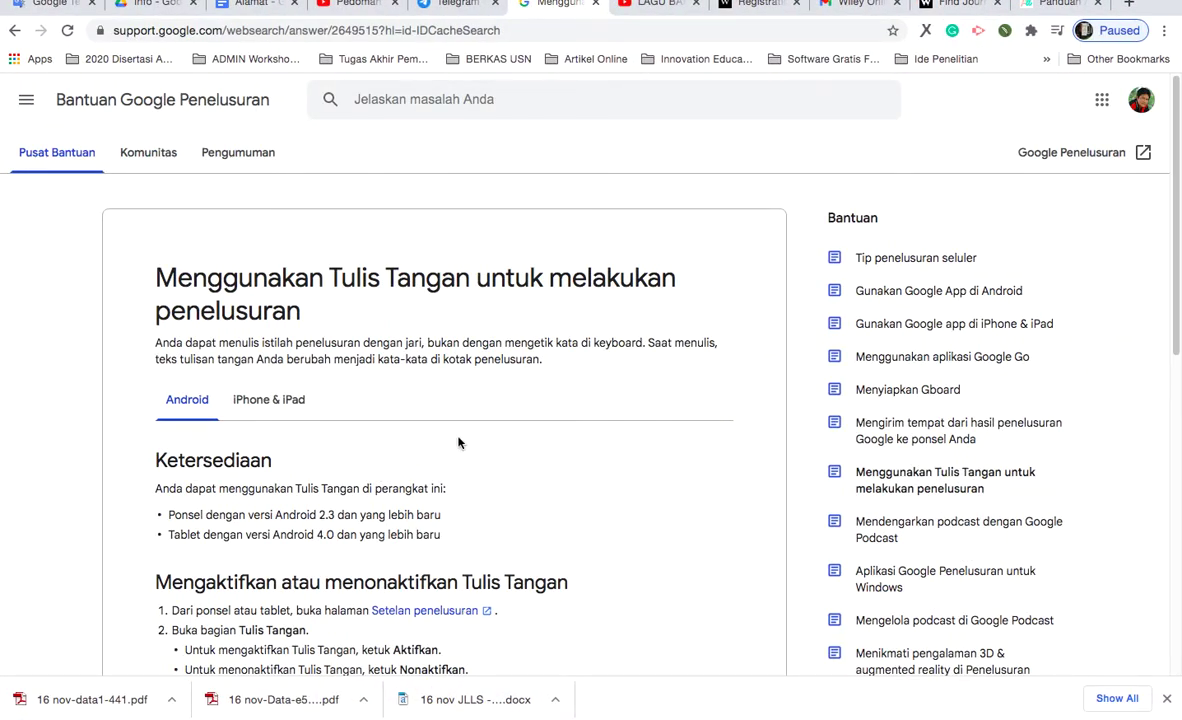
scroll(458, 442, "down", 10)
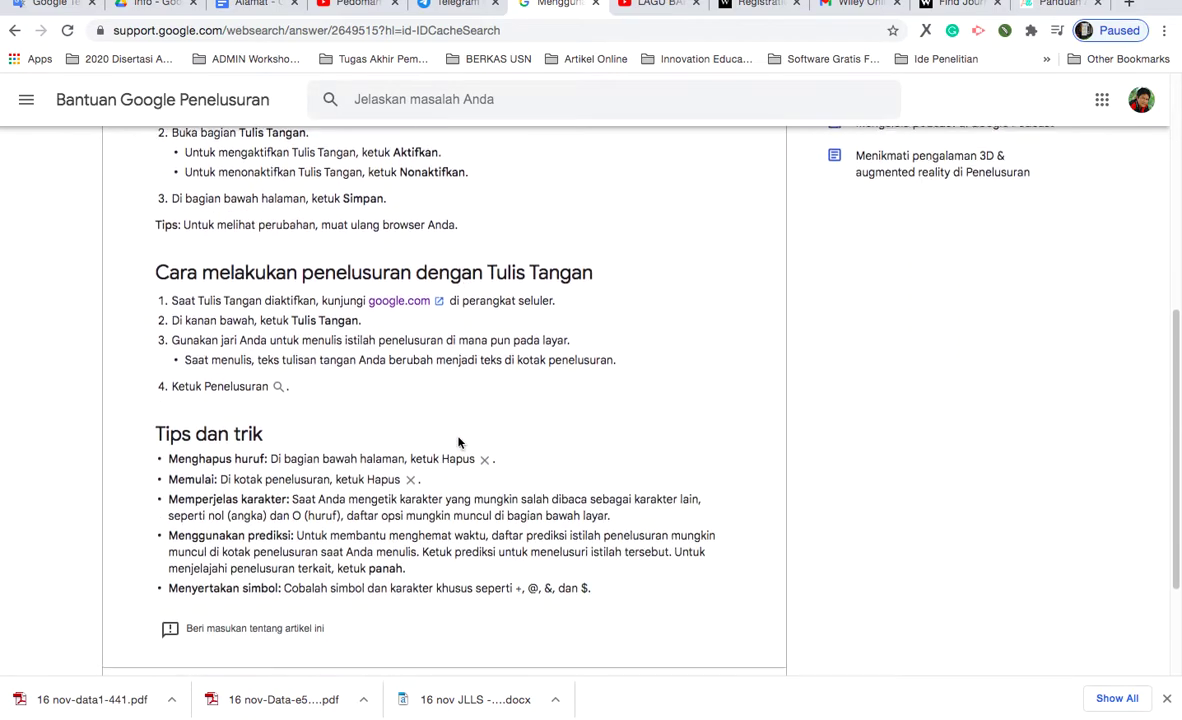
scroll(458, 442, "down", 3)
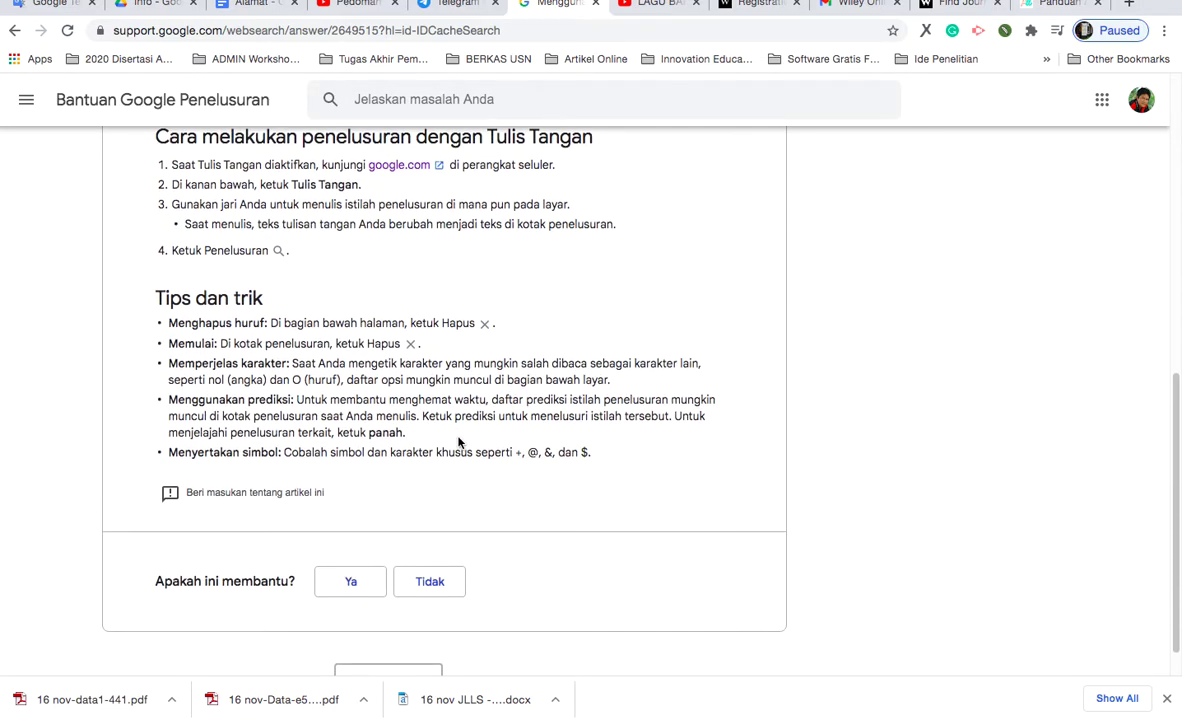
scroll(458, 442, "down", 1)
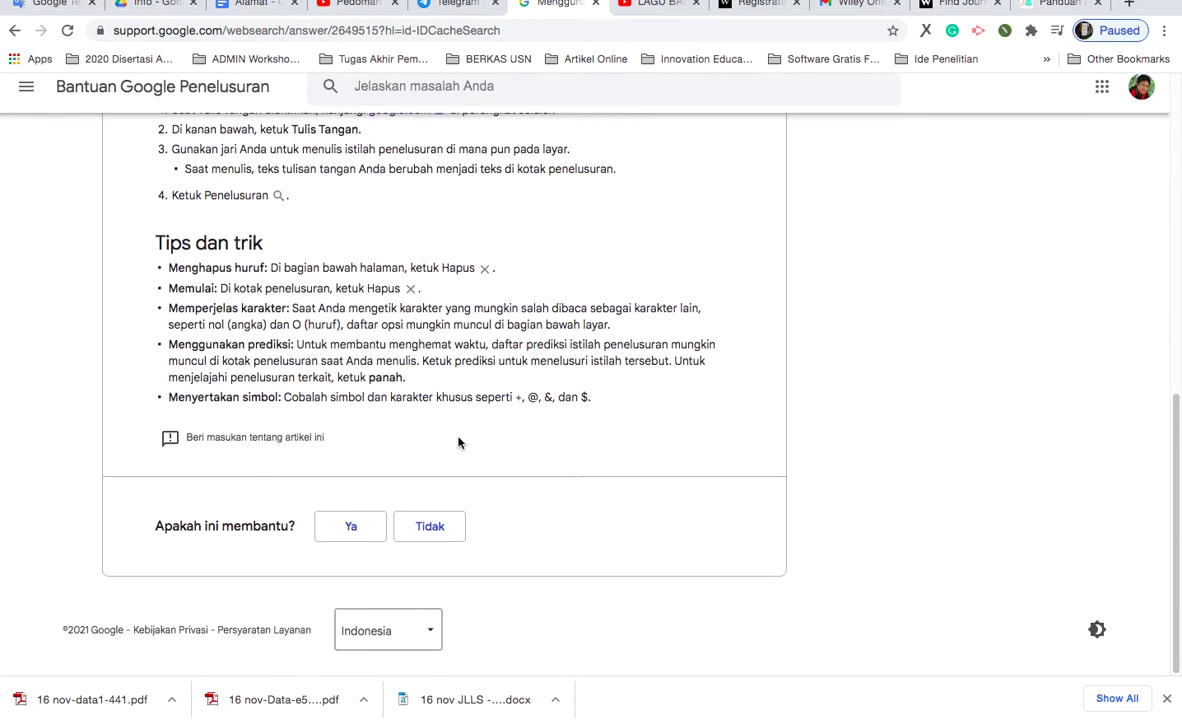
scroll(458, 442, "up", 7)
scroll(458, 442, "down", 7)
scroll(459, 442, "up", 10)
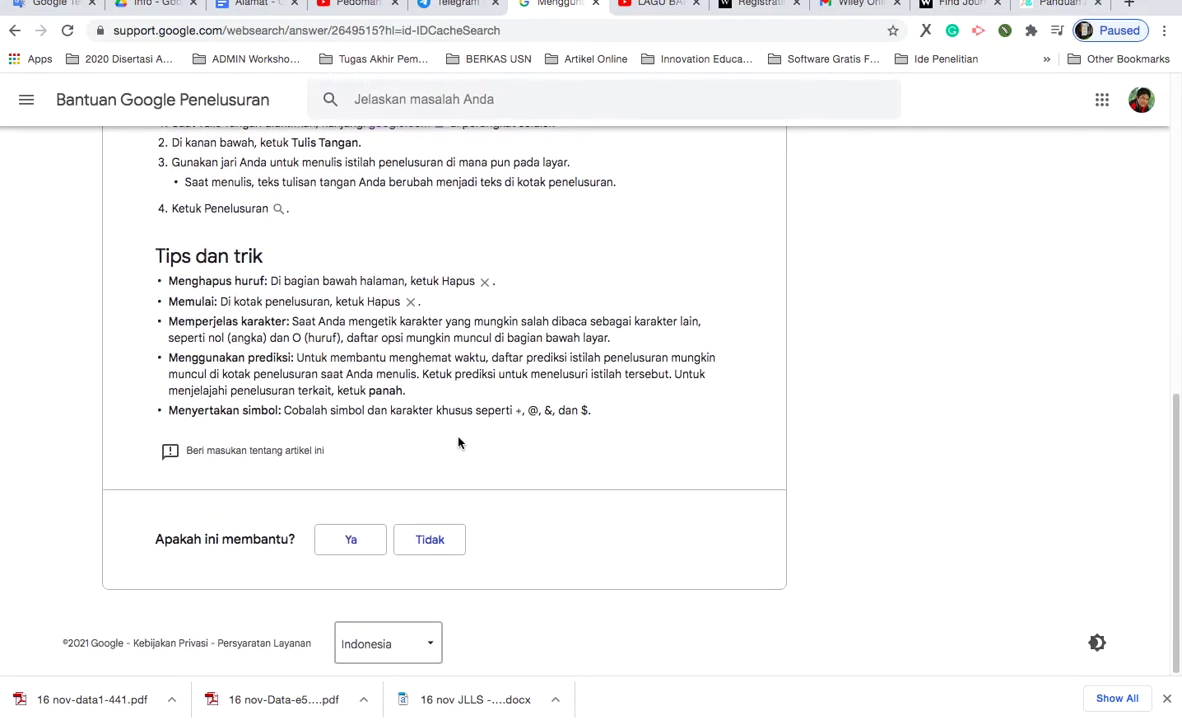
scroll(459, 442, "up", 4)
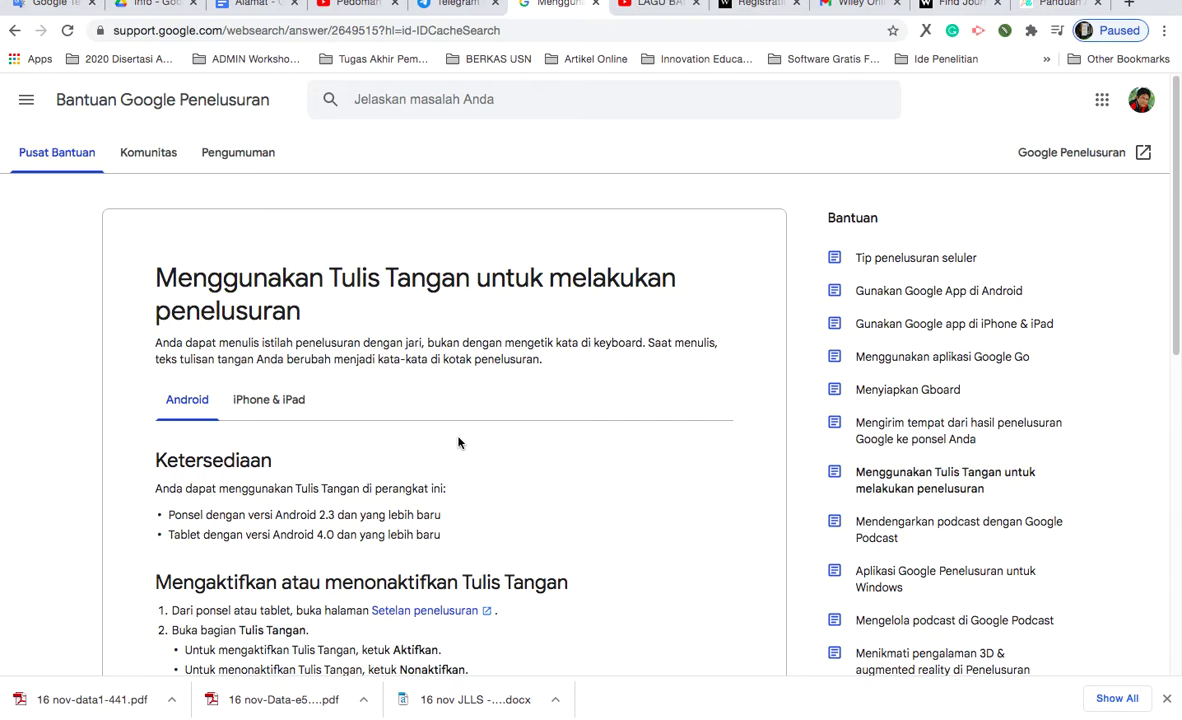
Copy "Komunitas Bantuan Google" from the Komunitas page heading and enter it as the document's author in Mendeley
left_click(145, 155)
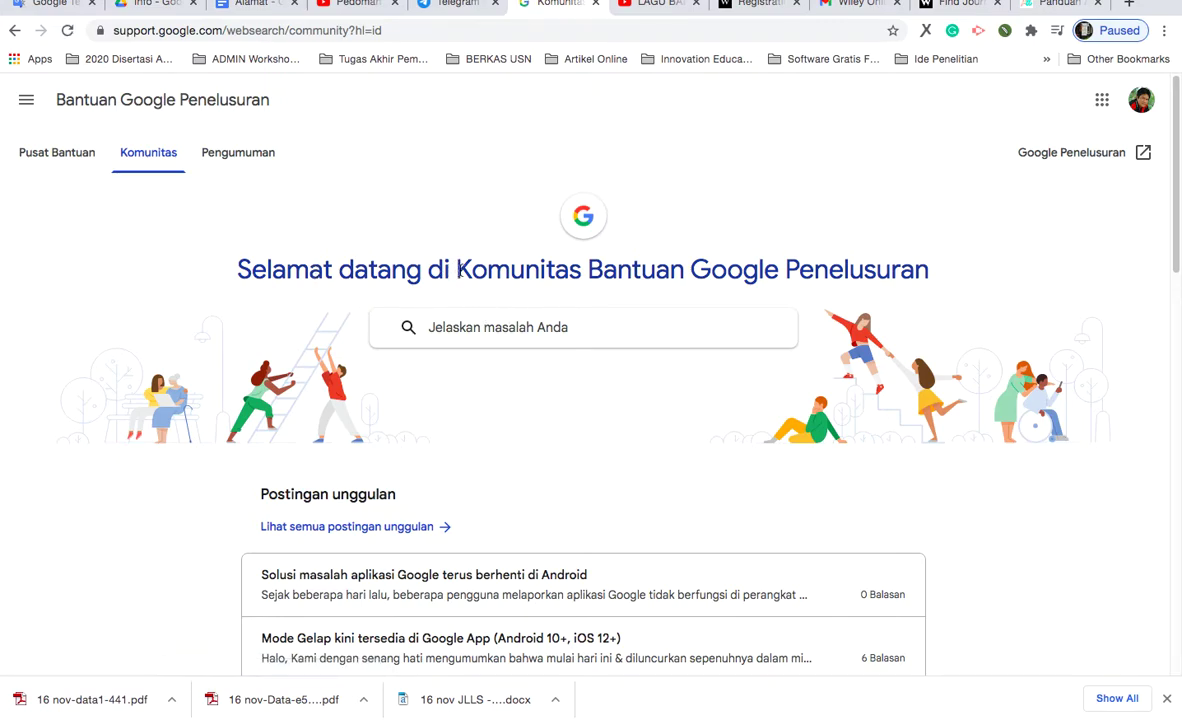
left_click_drag(462, 268, 780, 271)
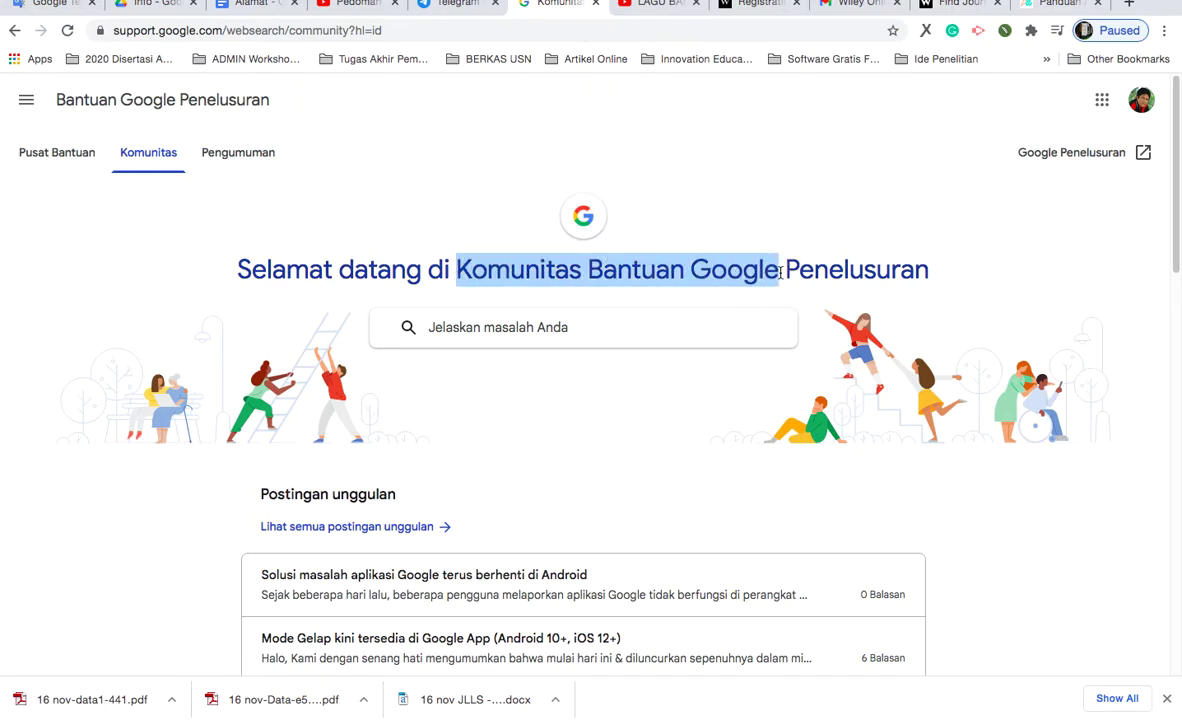
right_click(721, 276)
left_click(749, 312)
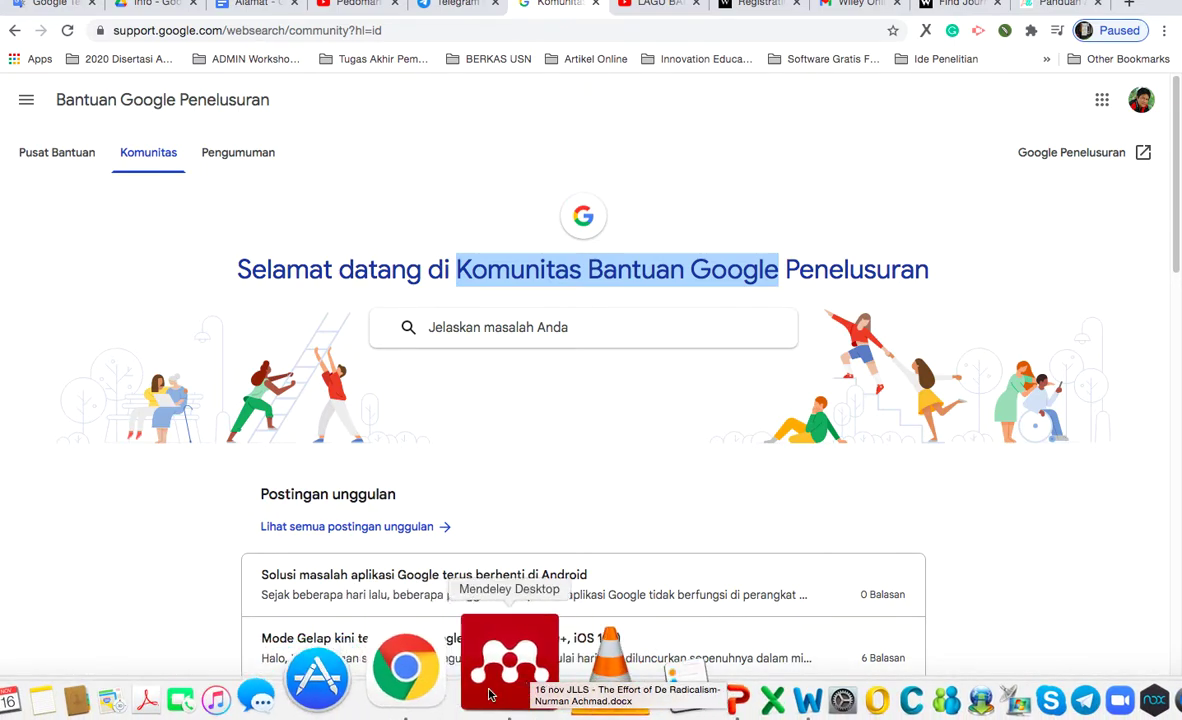
left_click(492, 676)
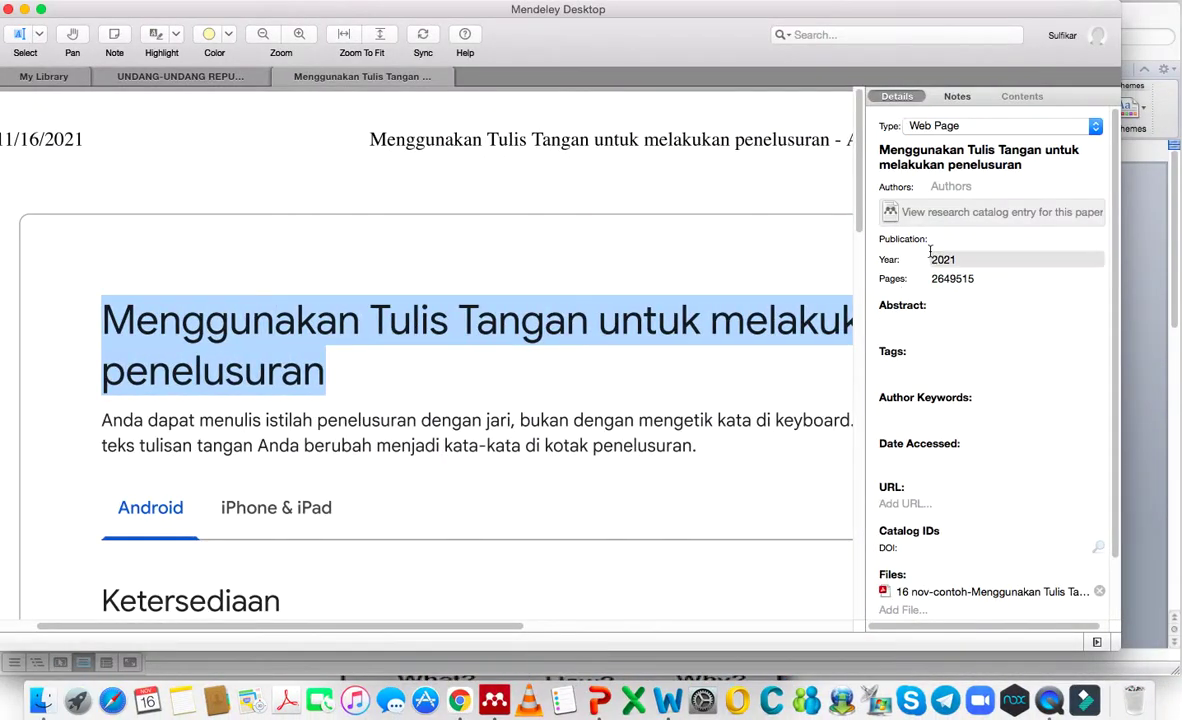
left_click(941, 186)
right_click(941, 186)
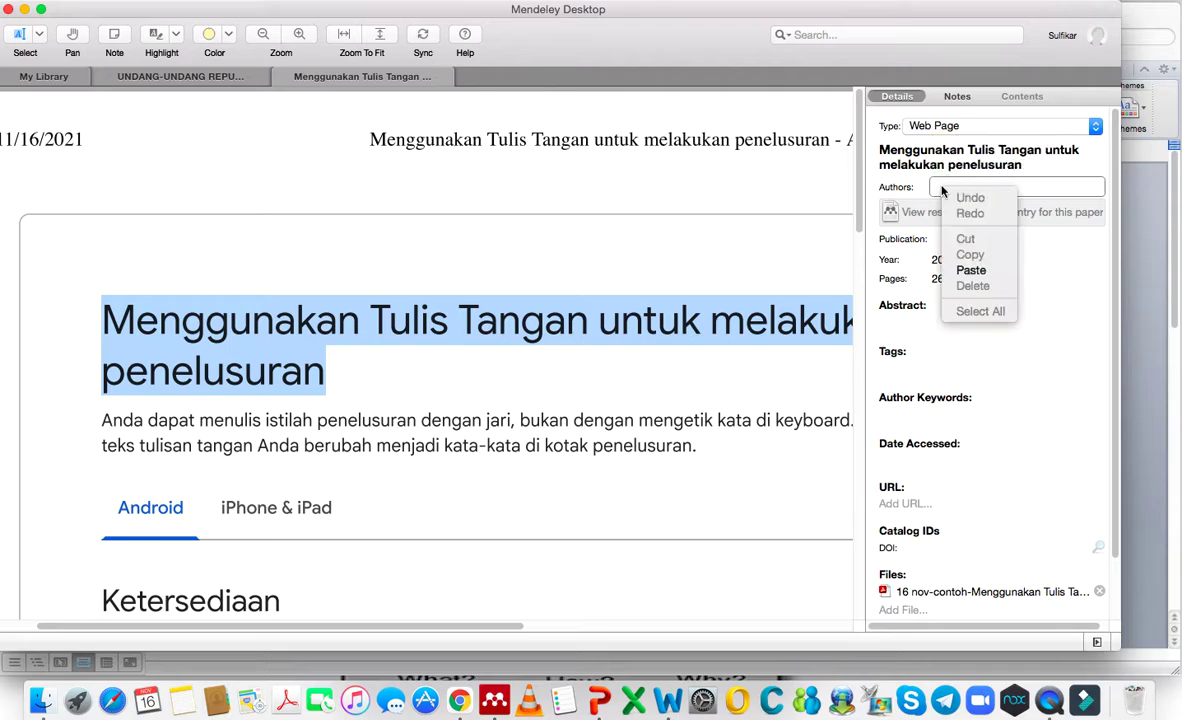
left_click(962, 262)
Set the document's publication to "Bantuan Google"
left_click(934, 240)
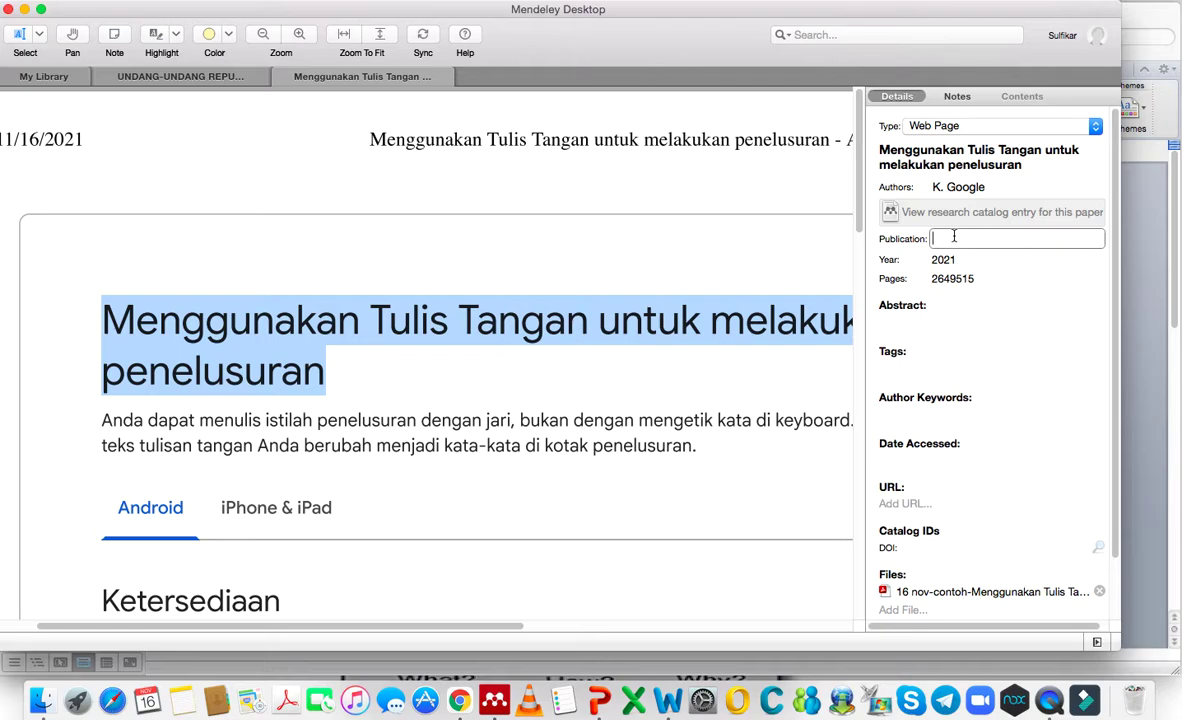
type("Bantuan Google")
left_click(40, 133)
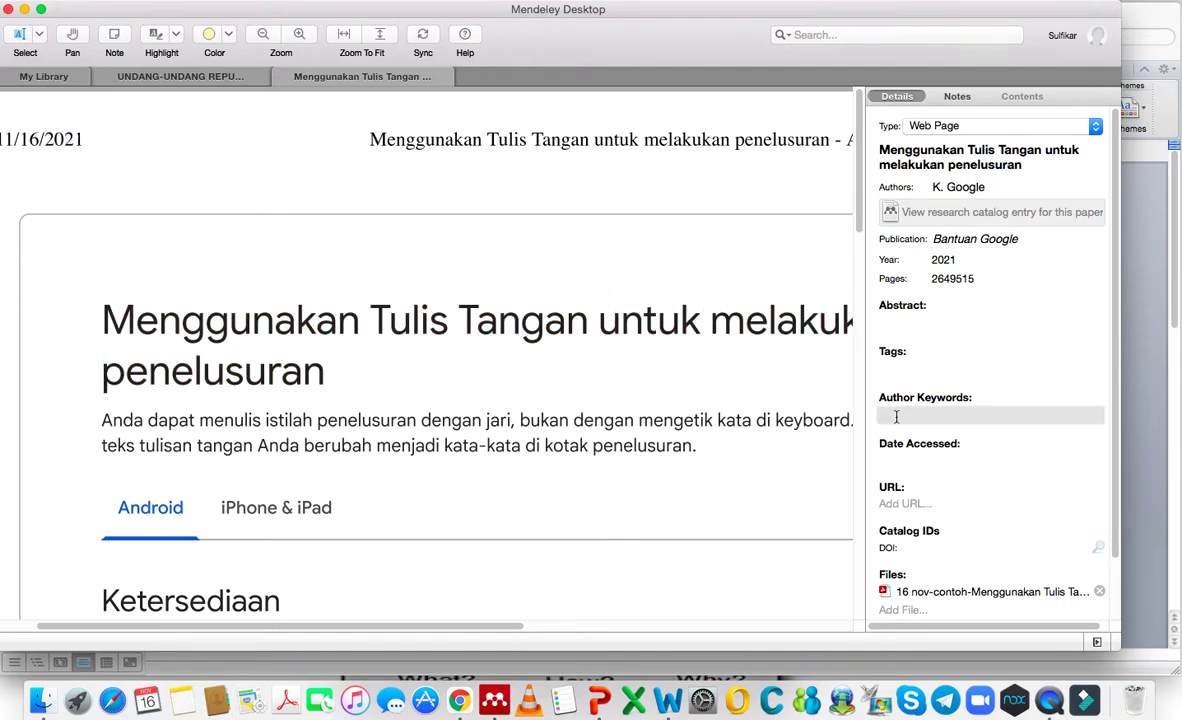
left_click(928, 505)
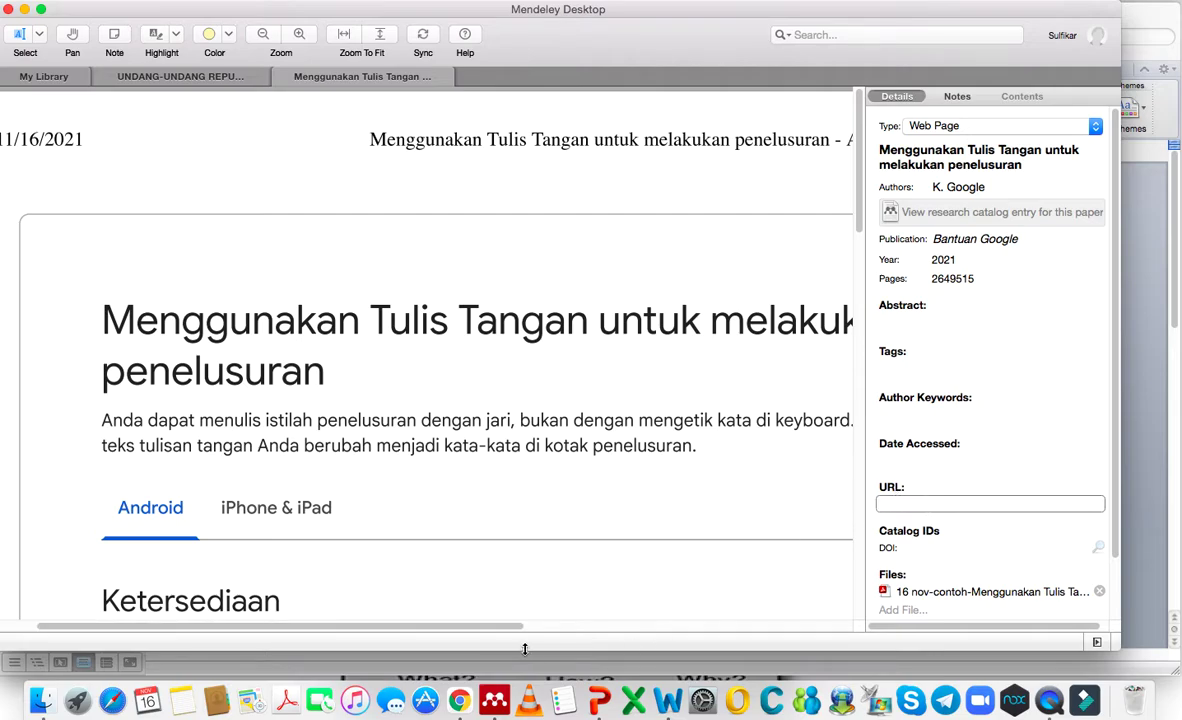
left_click(458, 690)
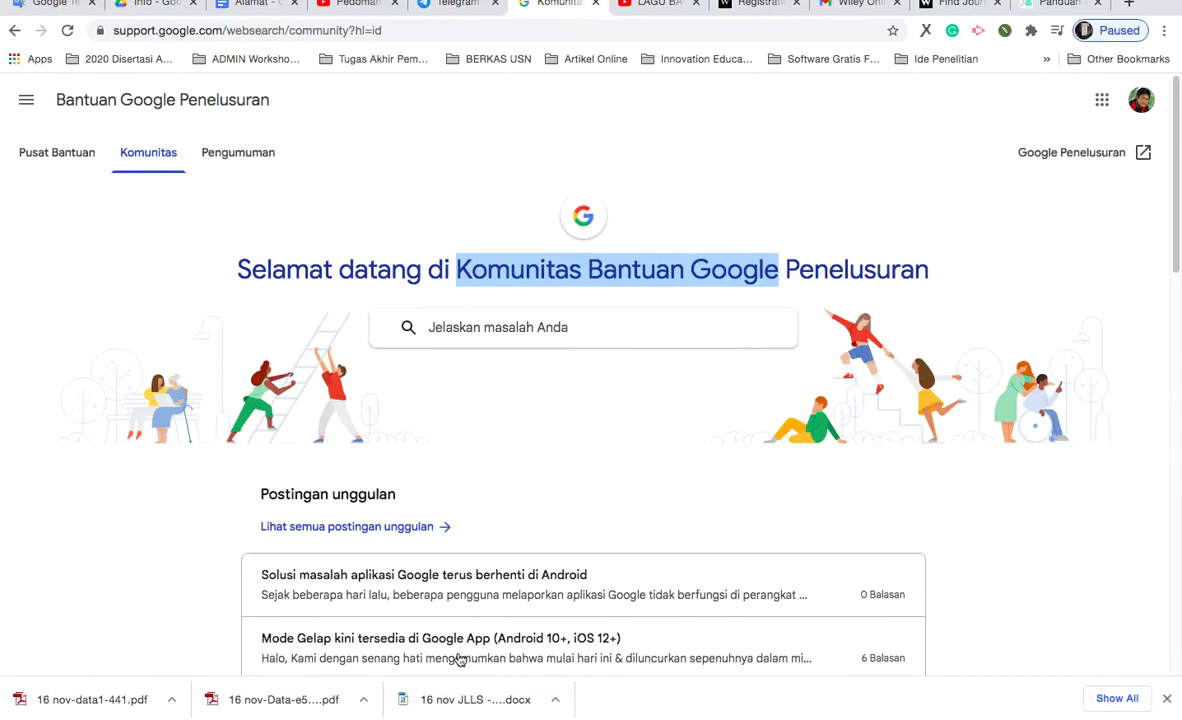
left_click(440, 33)
right_click(316, 28)
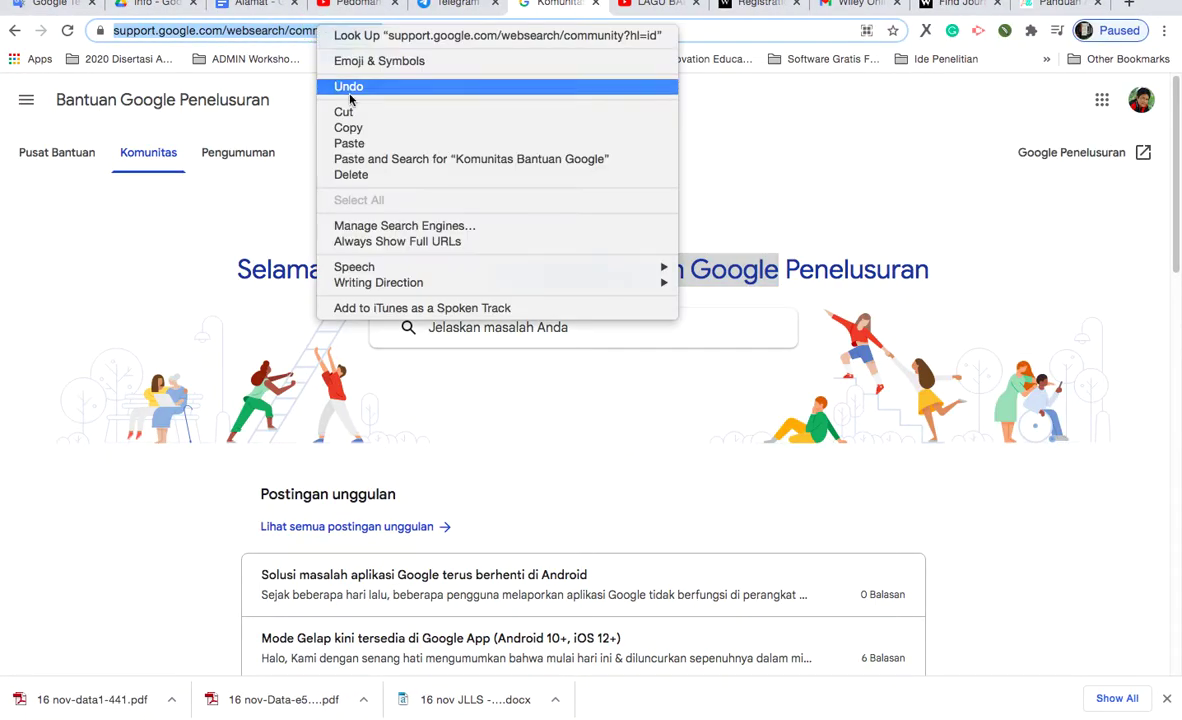
left_click(361, 125)
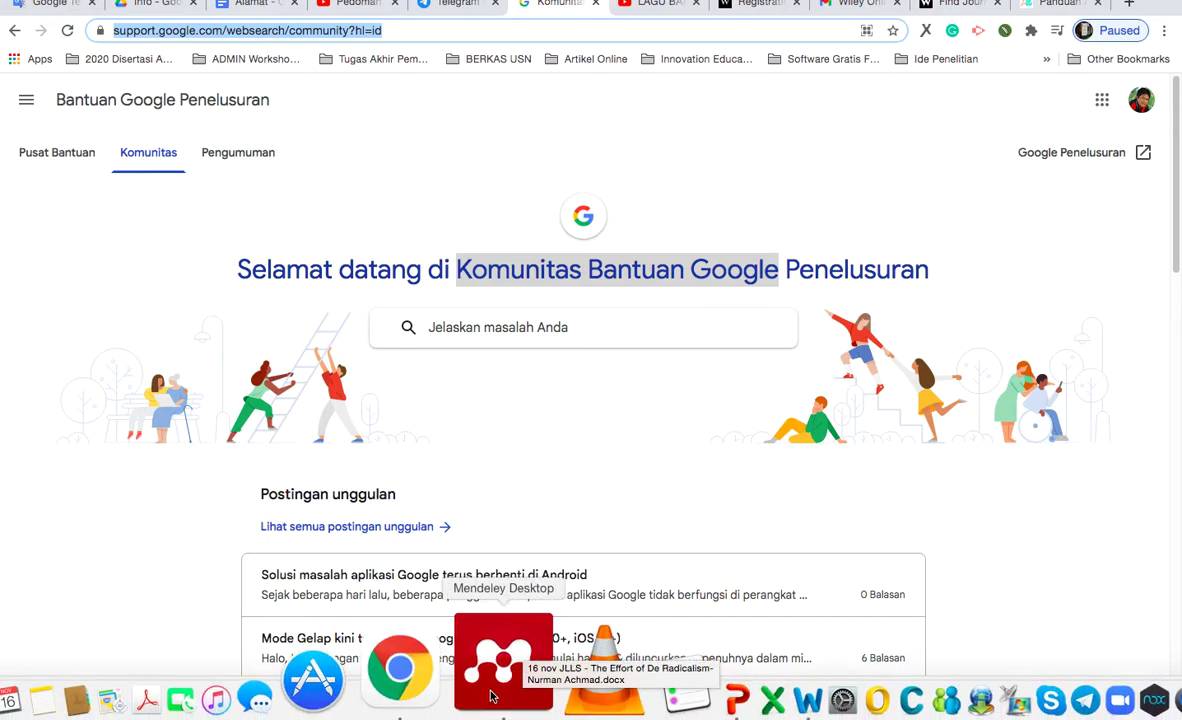
left_click(495, 693)
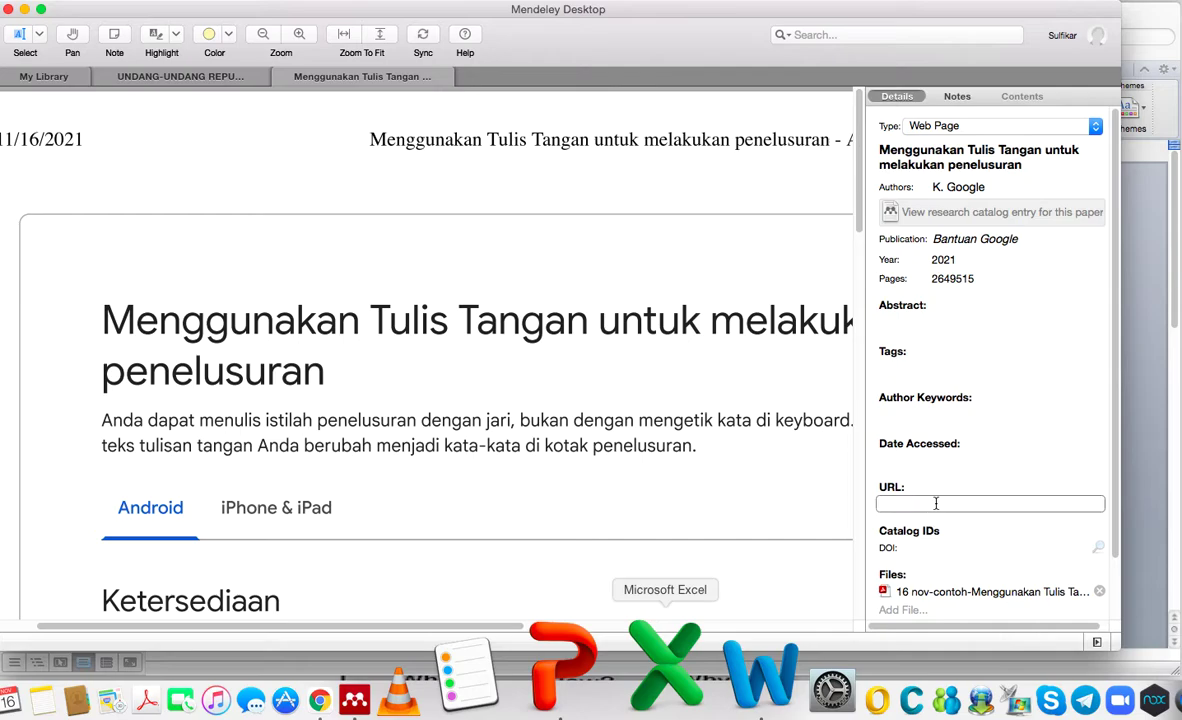
right_click(936, 506)
left_click(965, 587)
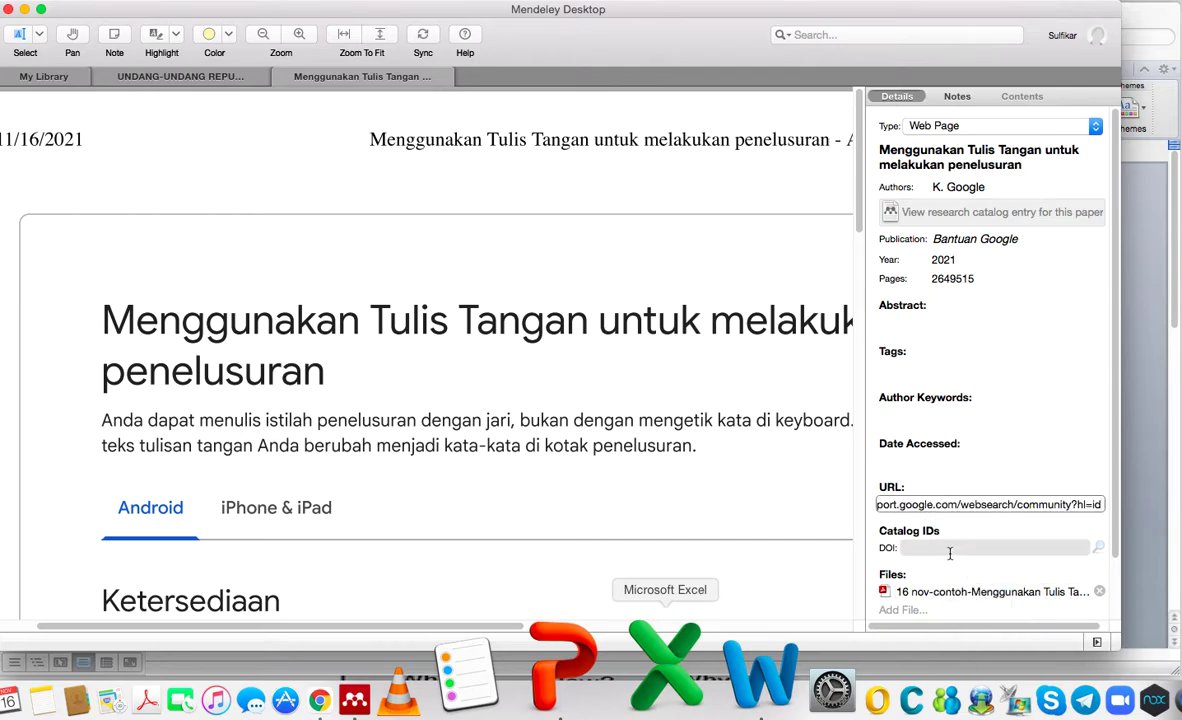
key("Return")
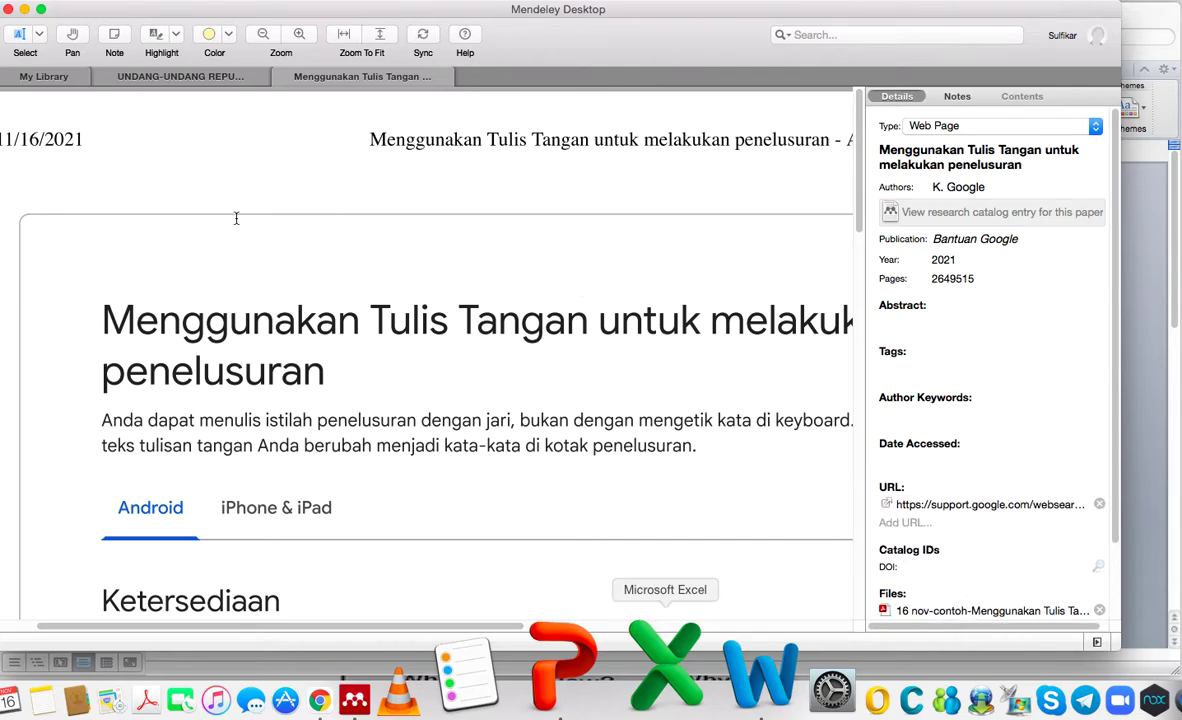
Close both open PDFs and reopen "Menggunakan Tulis Tangan untuk melakukan penelusuran" from the Meta Data folder
left_click(280, 76)
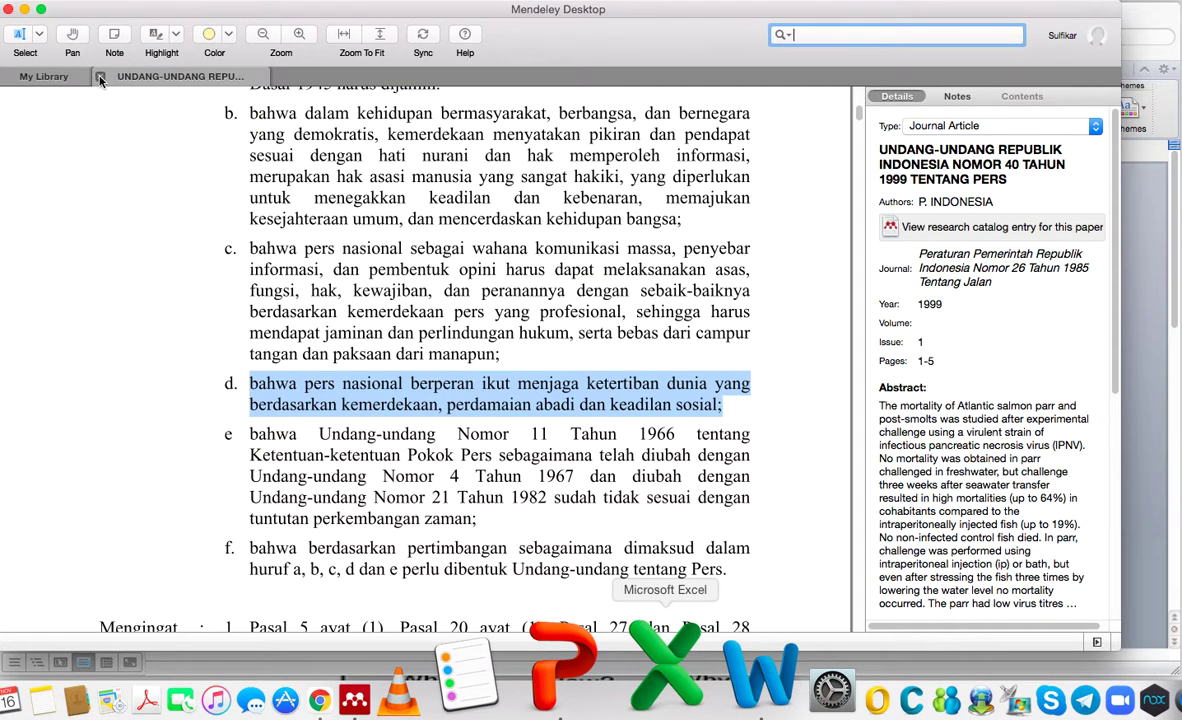
left_click(101, 77)
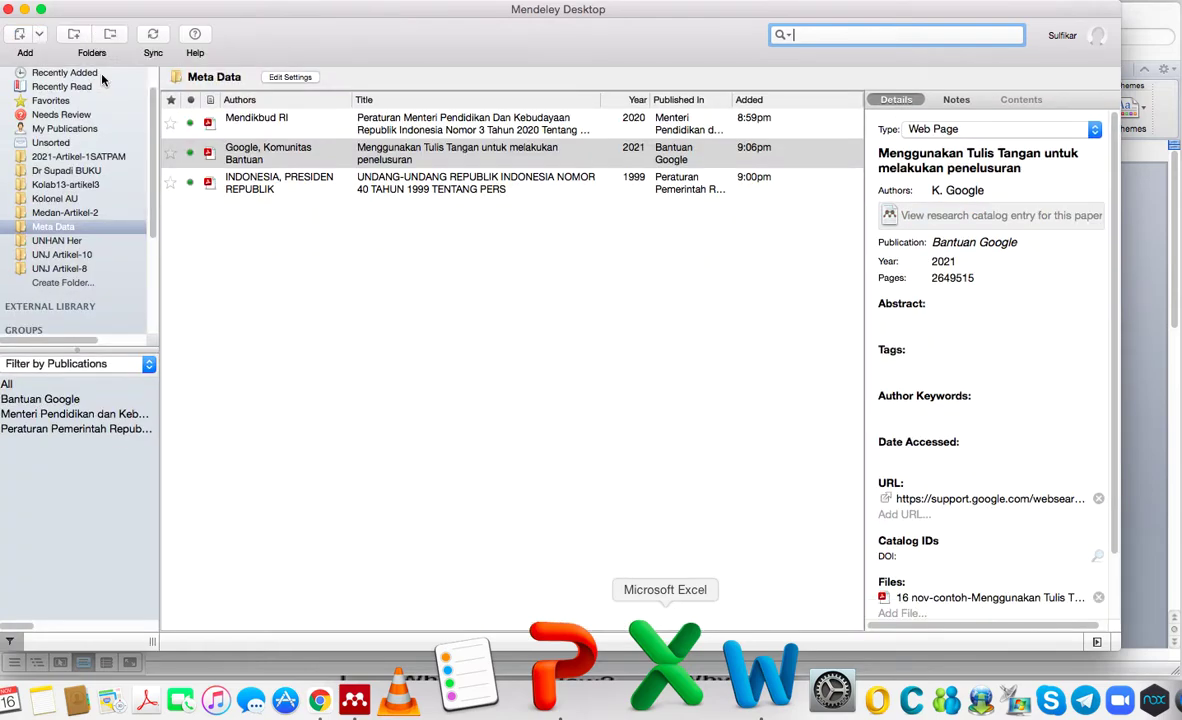
left_click(384, 156)
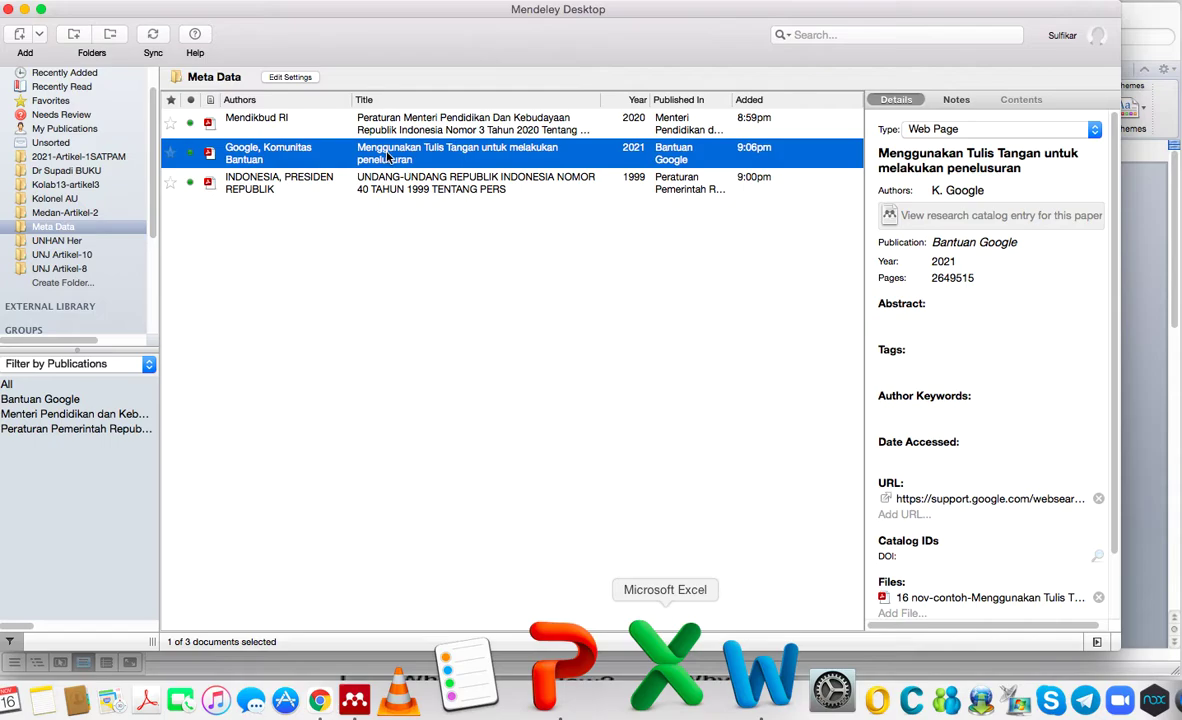
double_click(392, 156)
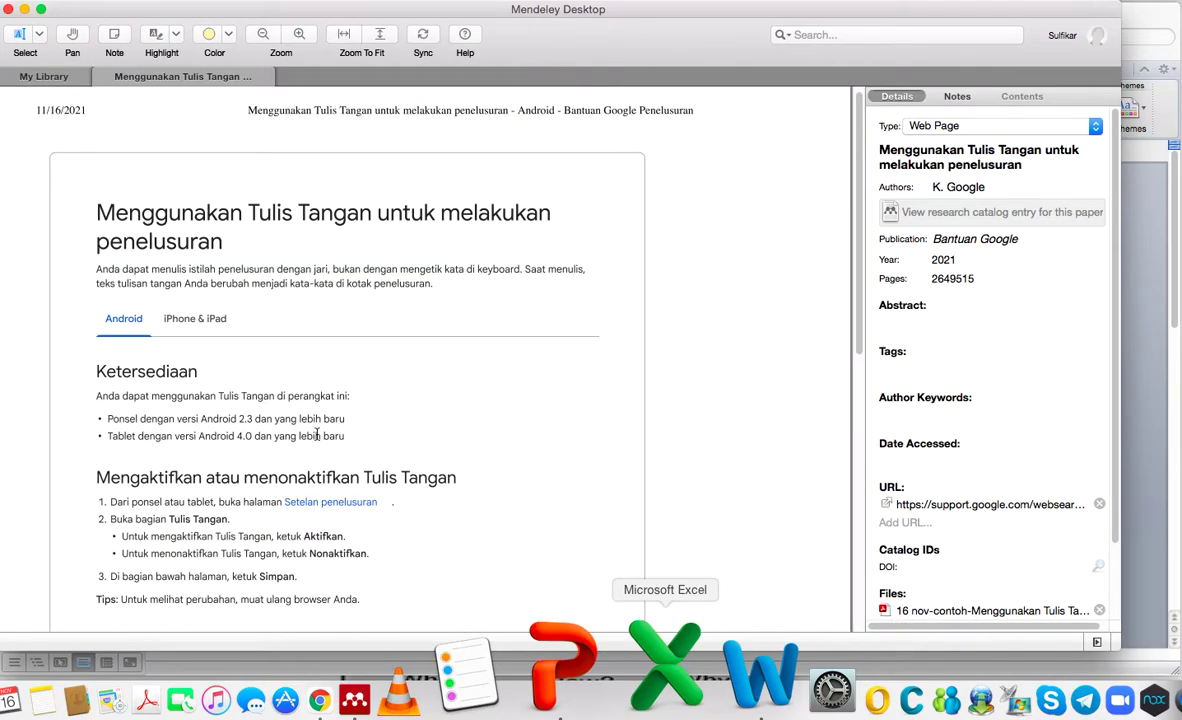
Copy the bullet text "Ponsel dengan versi Android 2.3 dan yang lebih baru" under the Ketersediaan heading of the PDF
scroll(262, 417, "down", 1)
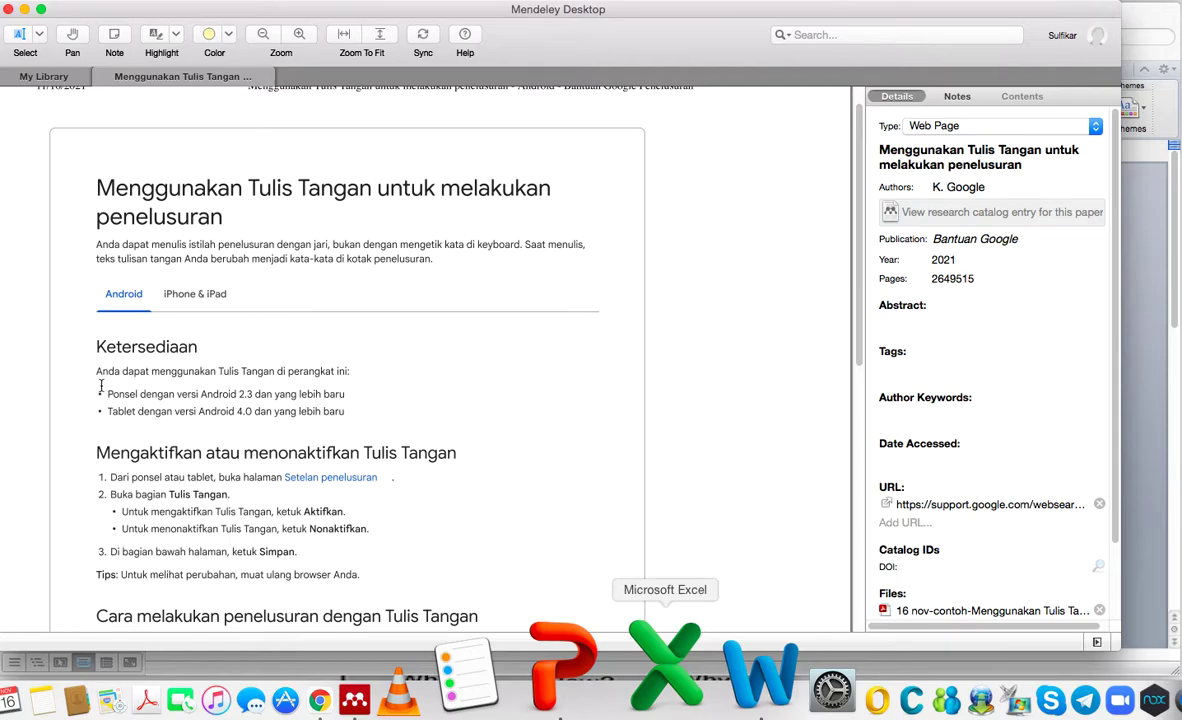
left_click_drag(95, 372, 216, 371)
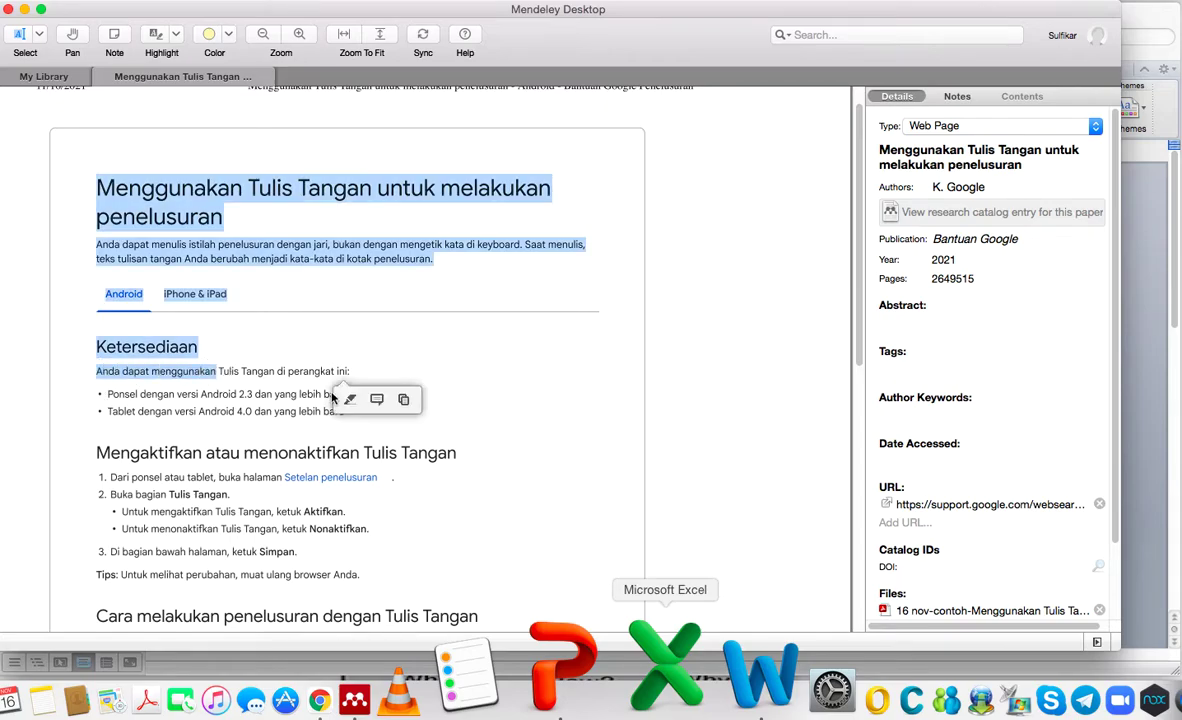
left_click(352, 373)
mouse_move(345, 411)
left_mouse_down()
mouse_move(303, 372)
mouse_move(90, 375)
mouse_move(147, 381)
left_mouse_up()
left_click(334, 398)
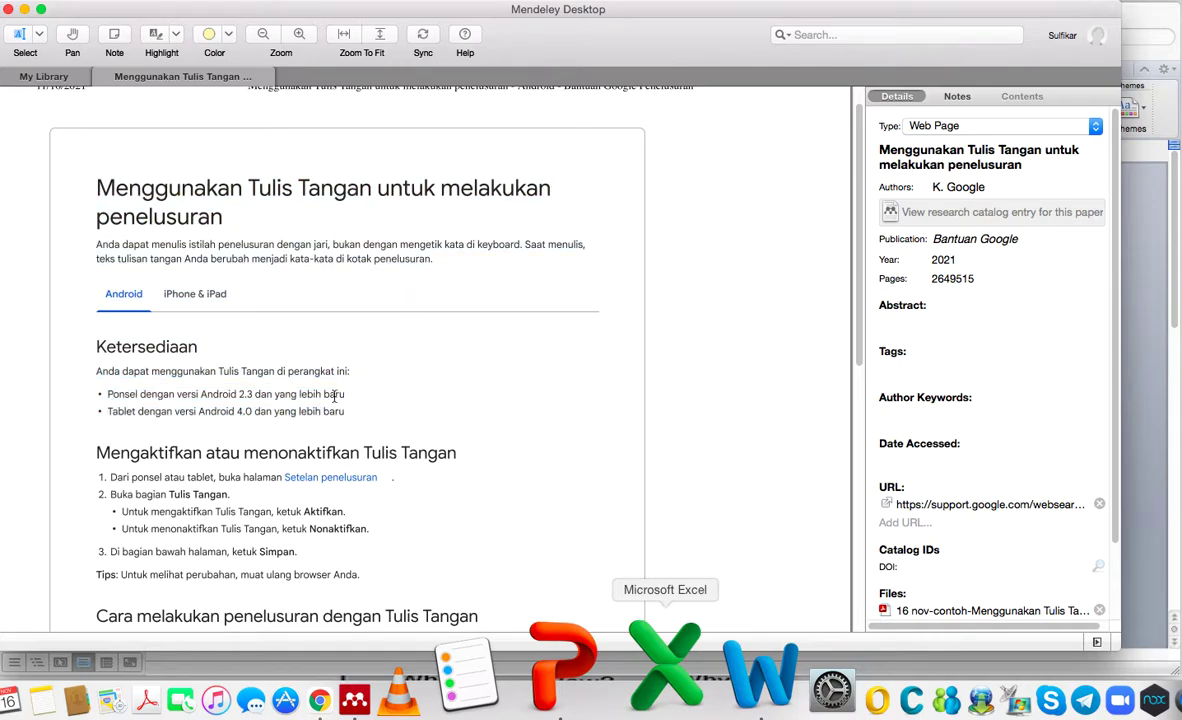
left_click_drag(90, 373, 193, 371)
left_click(234, 443)
left_click(364, 365)
mouse_move(109, 393)
left_mouse_down()
mouse_move(95, 391)
mouse_move(344, 400)
left_mouse_up()
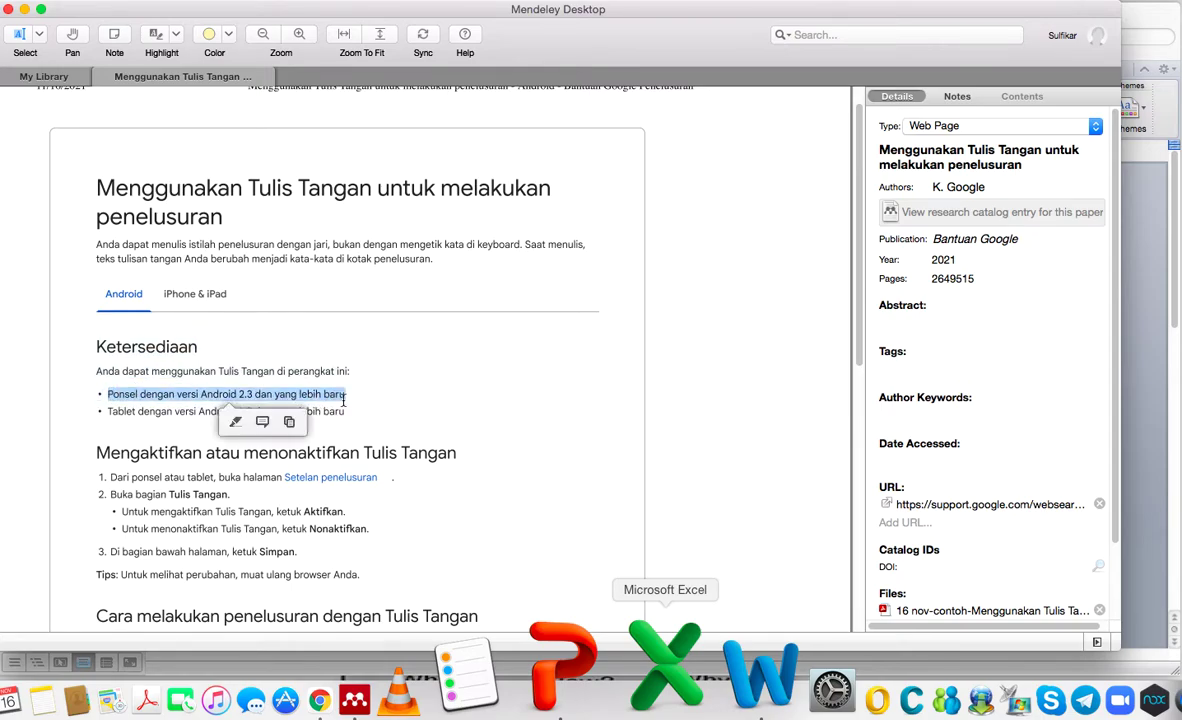
left_click(291, 421)
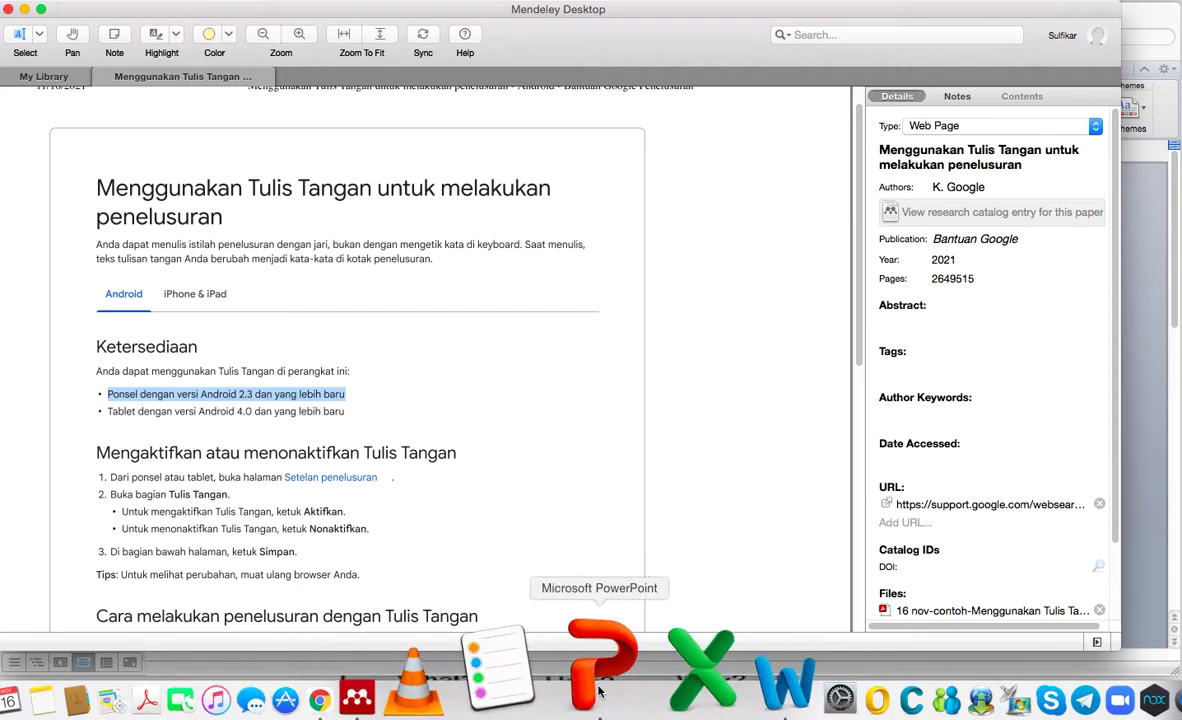
Switch to Word and insert the copied sentence with Paste Special on a new line below the highlighted quotation and a lone period
left_click(655, 672)
left_click(771, 379)
key("Return")
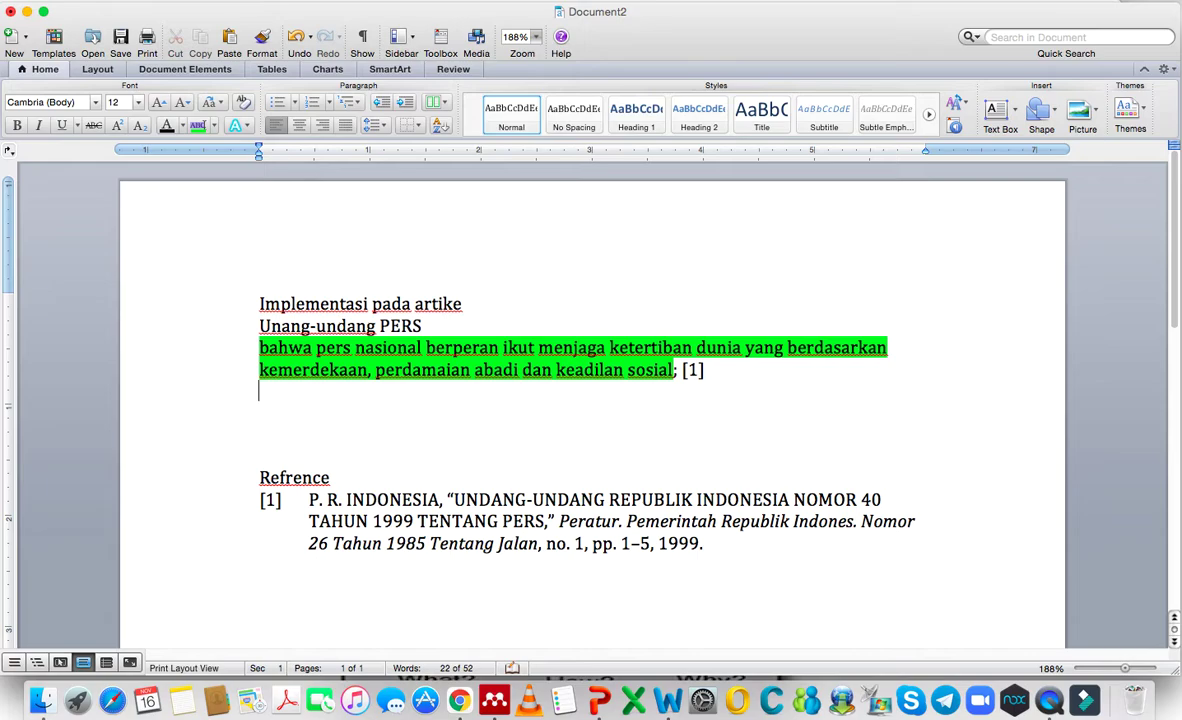
key("Return")
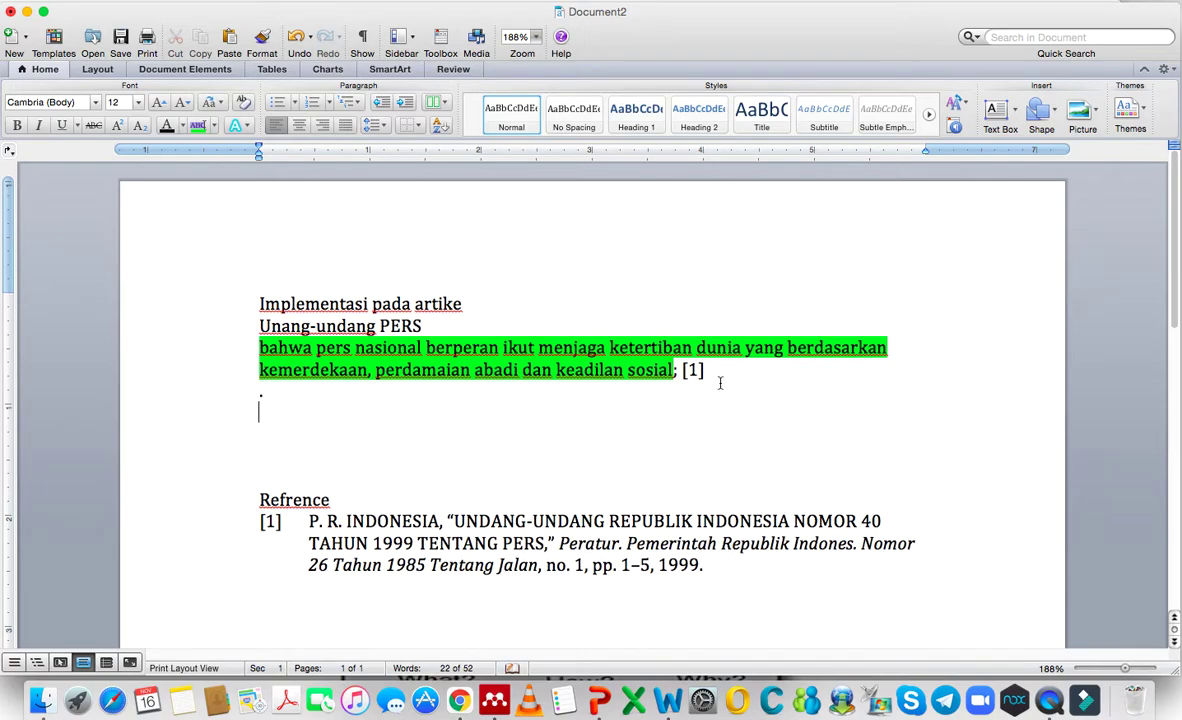
right_click(264, 413)
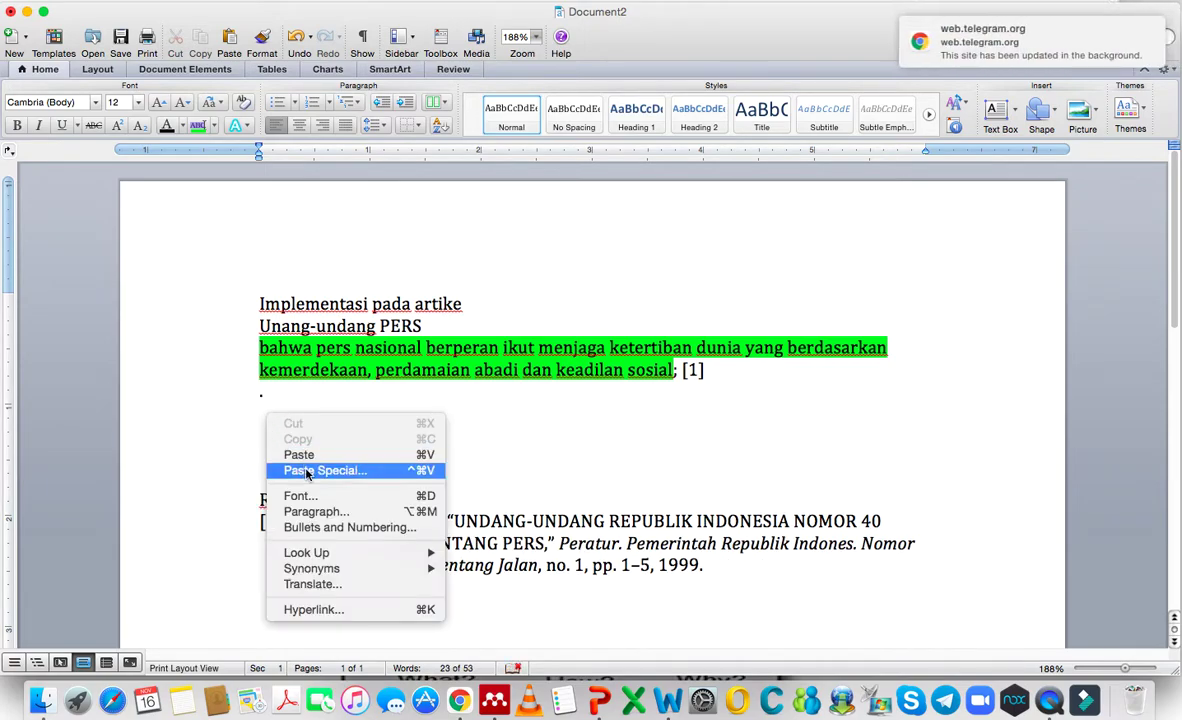
left_click(307, 472)
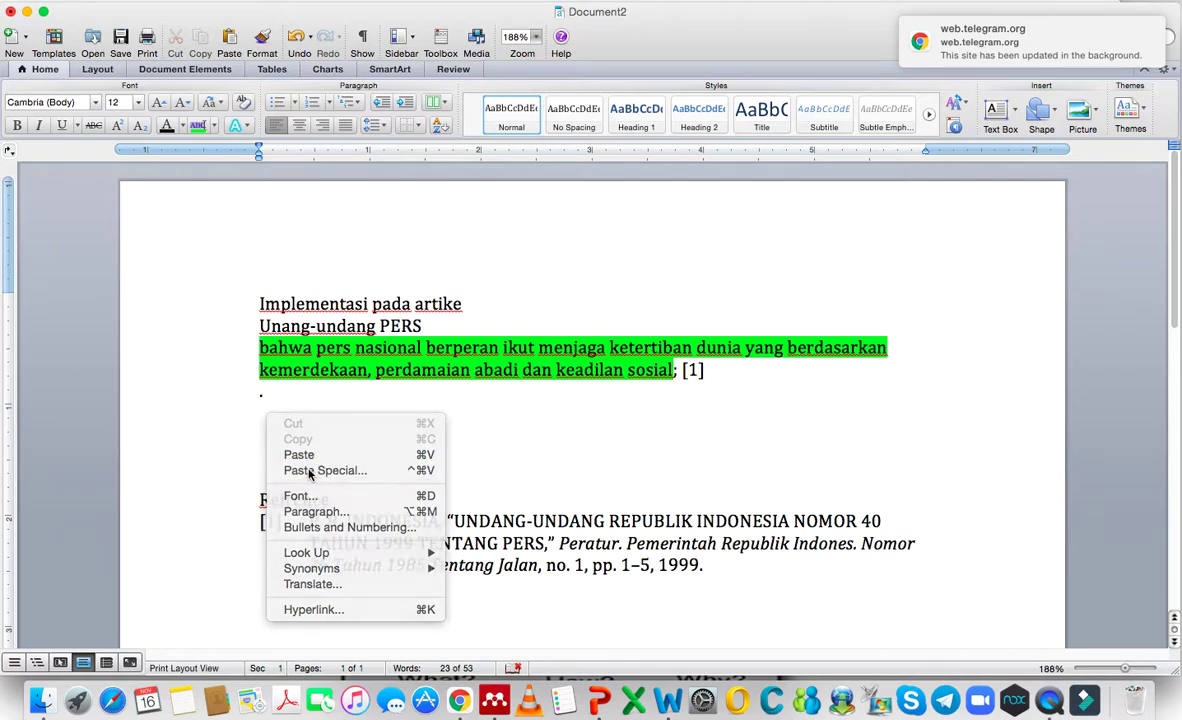
left_click(563, 556)
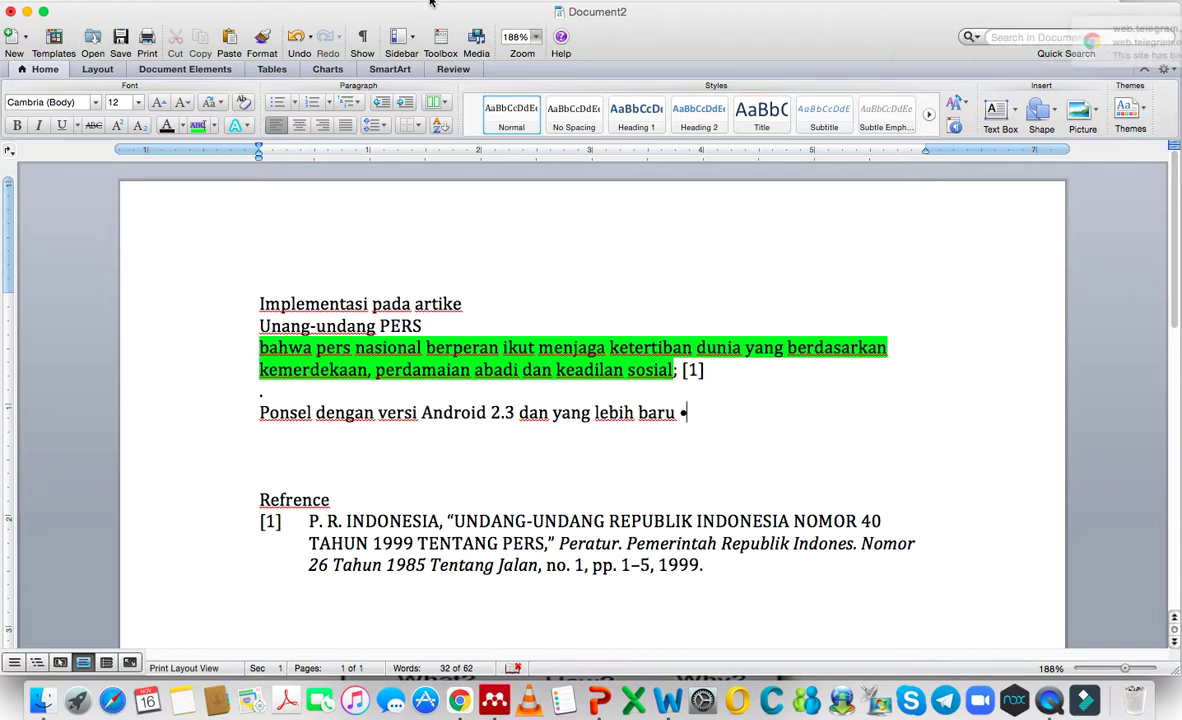
Insert a Mendeley citation for "Menggunakan Tulis Tangan untuk melakukan penelusuran" after the pasted Android 2.3 sentence
left_click(432, 4)
mouse_move(455, 40)
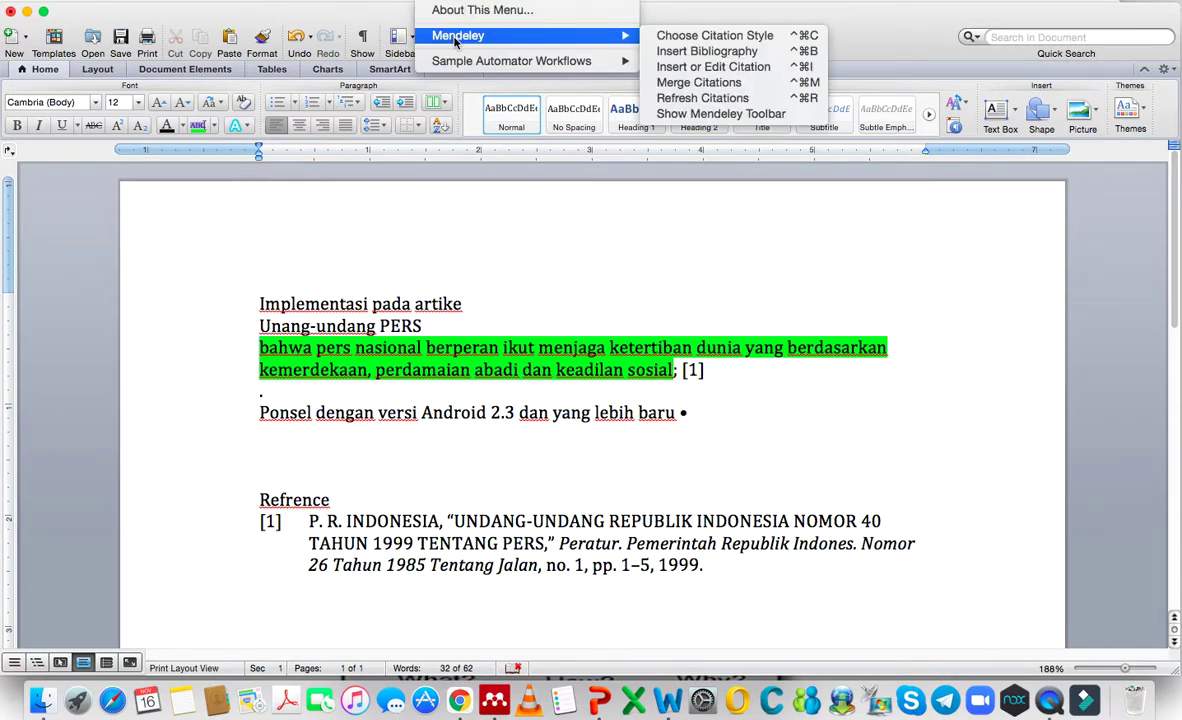
left_click(724, 68)
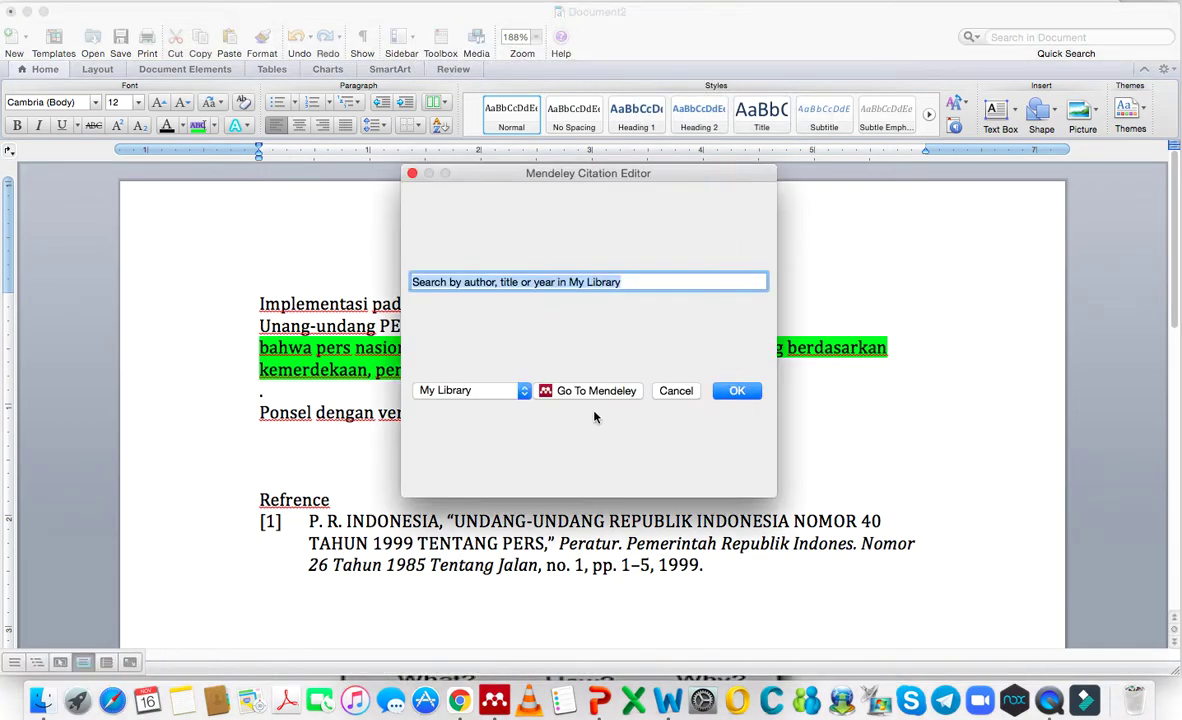
left_click(590, 390)
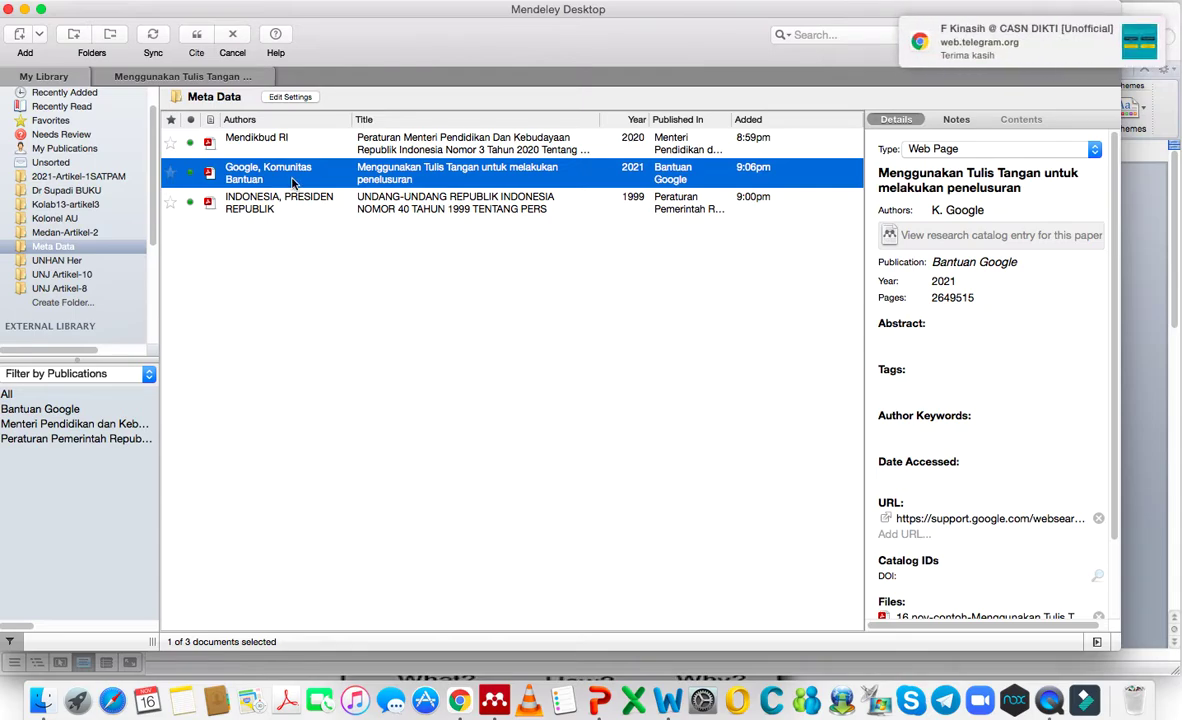
left_click(199, 37)
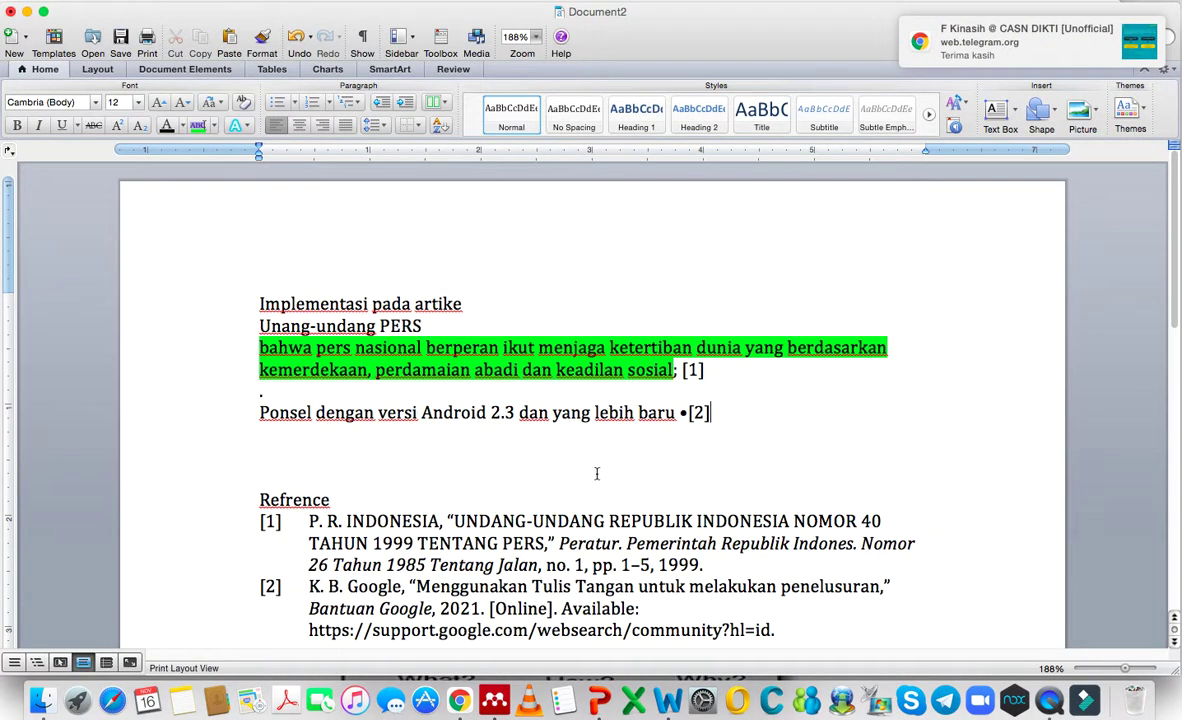
Check the new citation against the reference list and remove the line holding only a period between the two cited passages
left_click(703, 412)
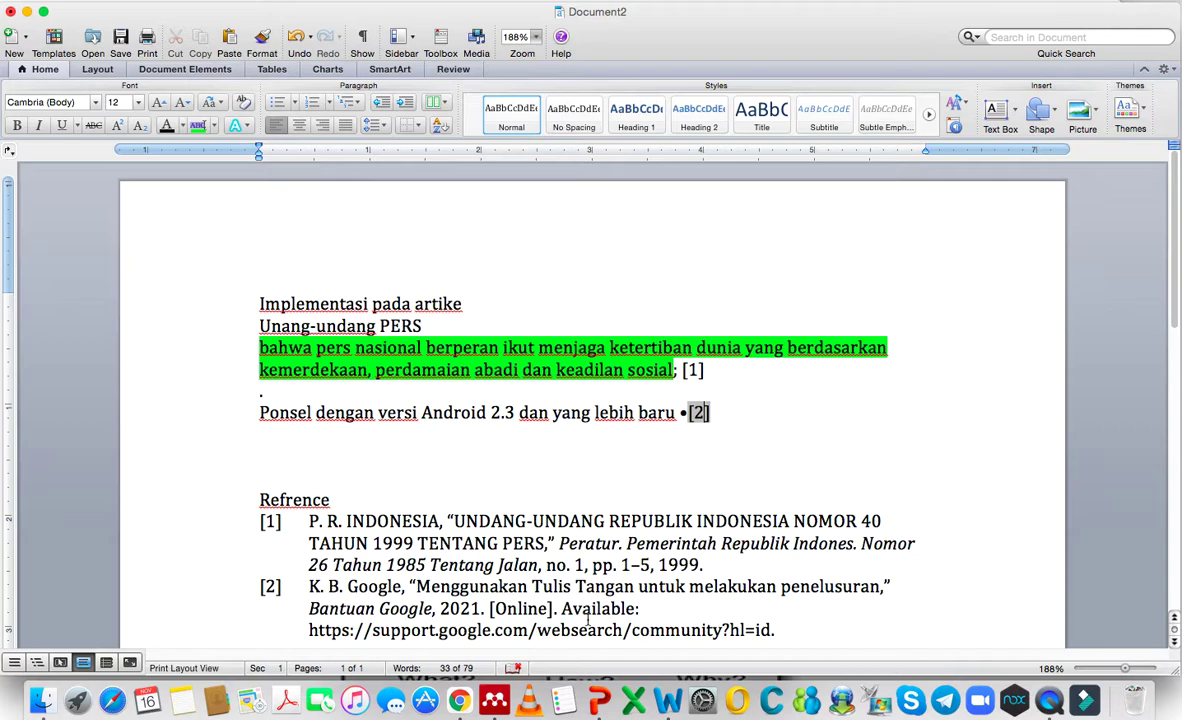
scroll(588, 623, "down", 1)
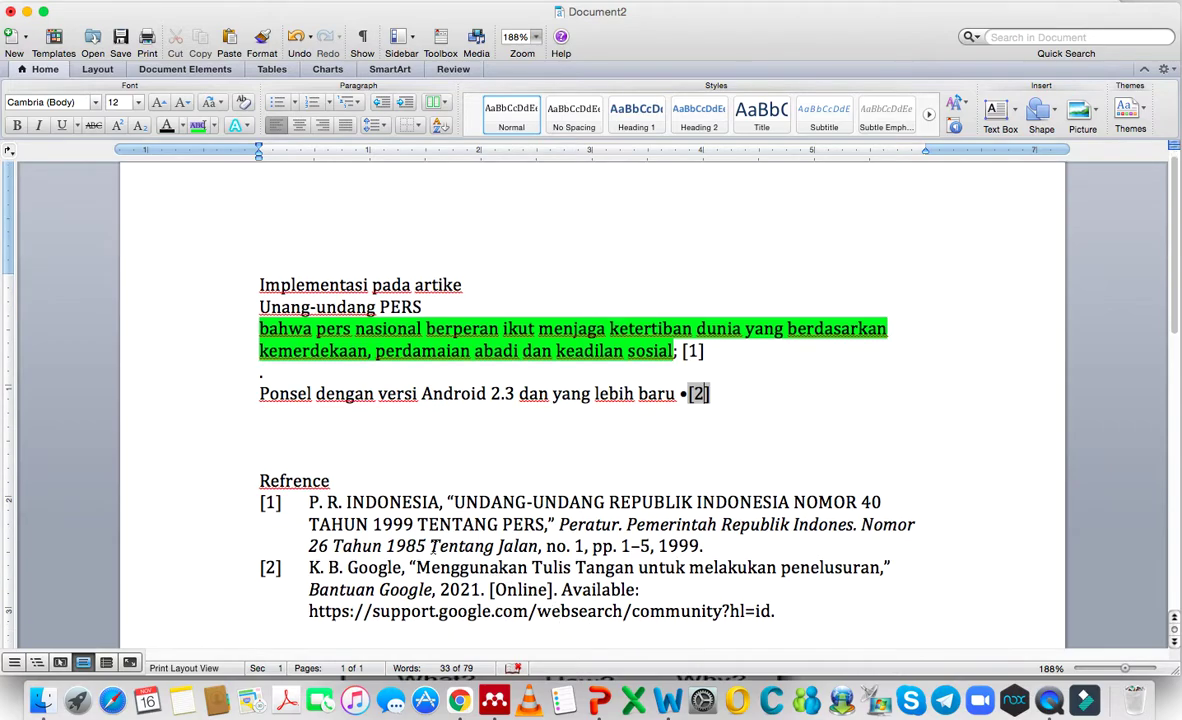
left_click(282, 374)
key("BackSpace")
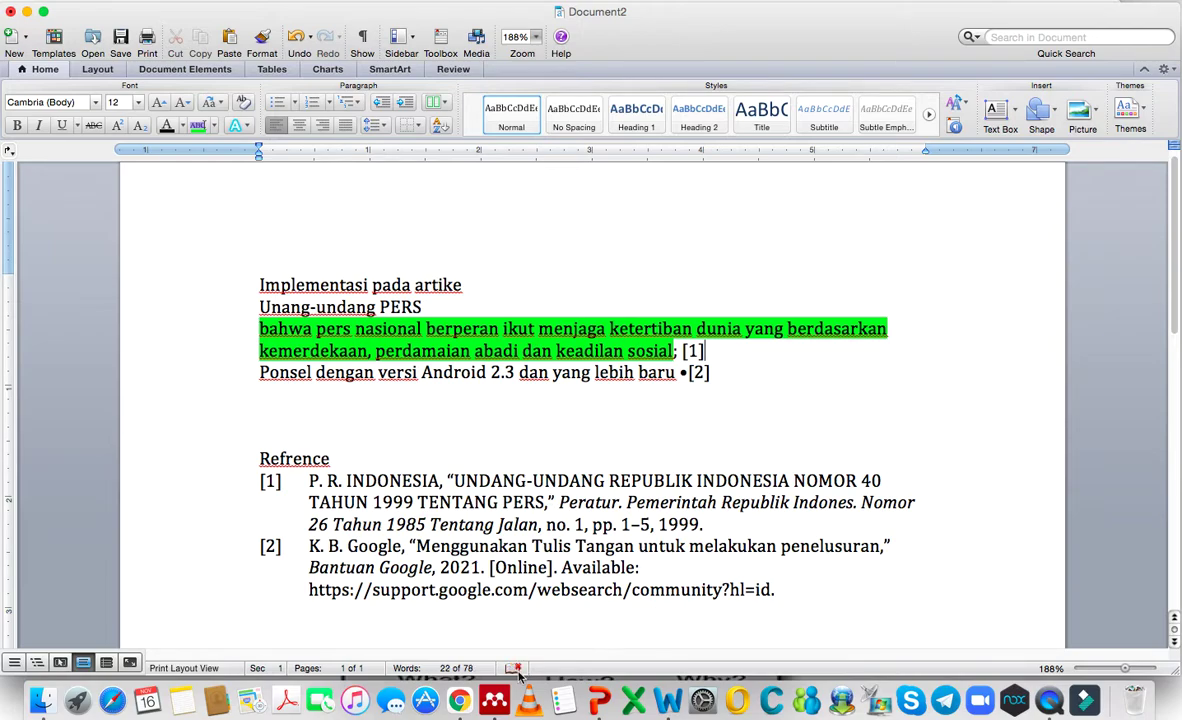
Switch to Chrome, return to the "tulisan tangan" results and search Google for "cara membaca pdf" instead
left_click(450, 675)
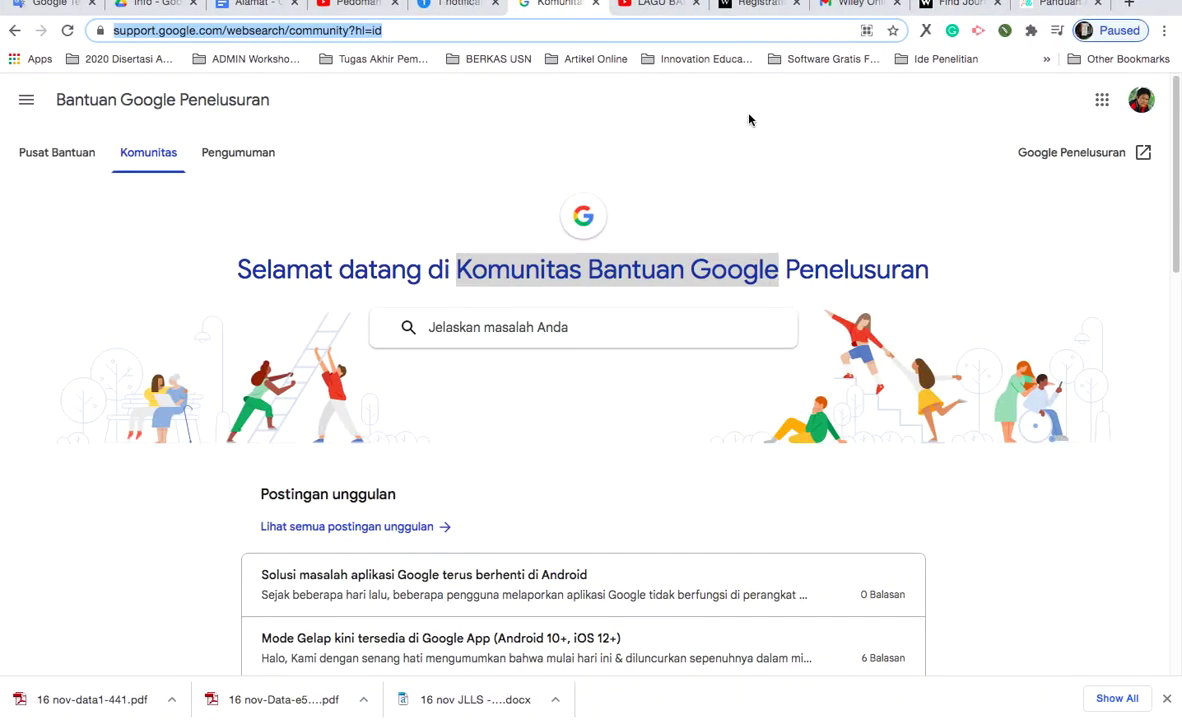
left_click(14, 32)
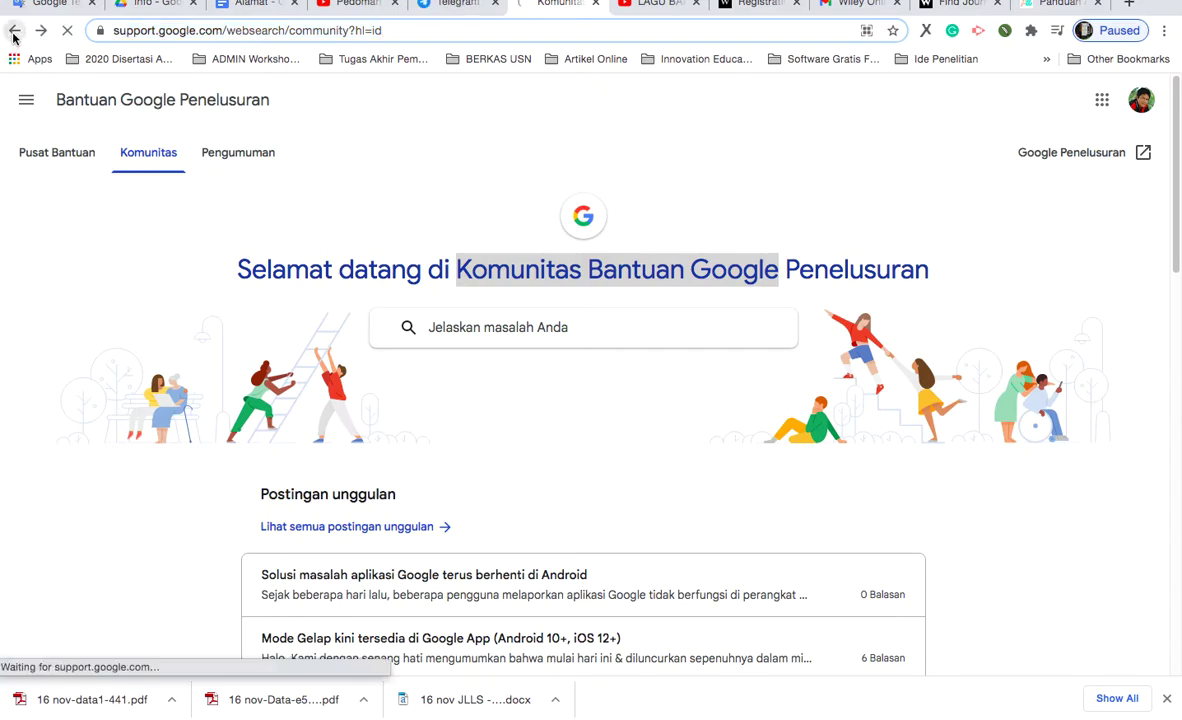
left_click(14, 33)
left_click(14, 33)
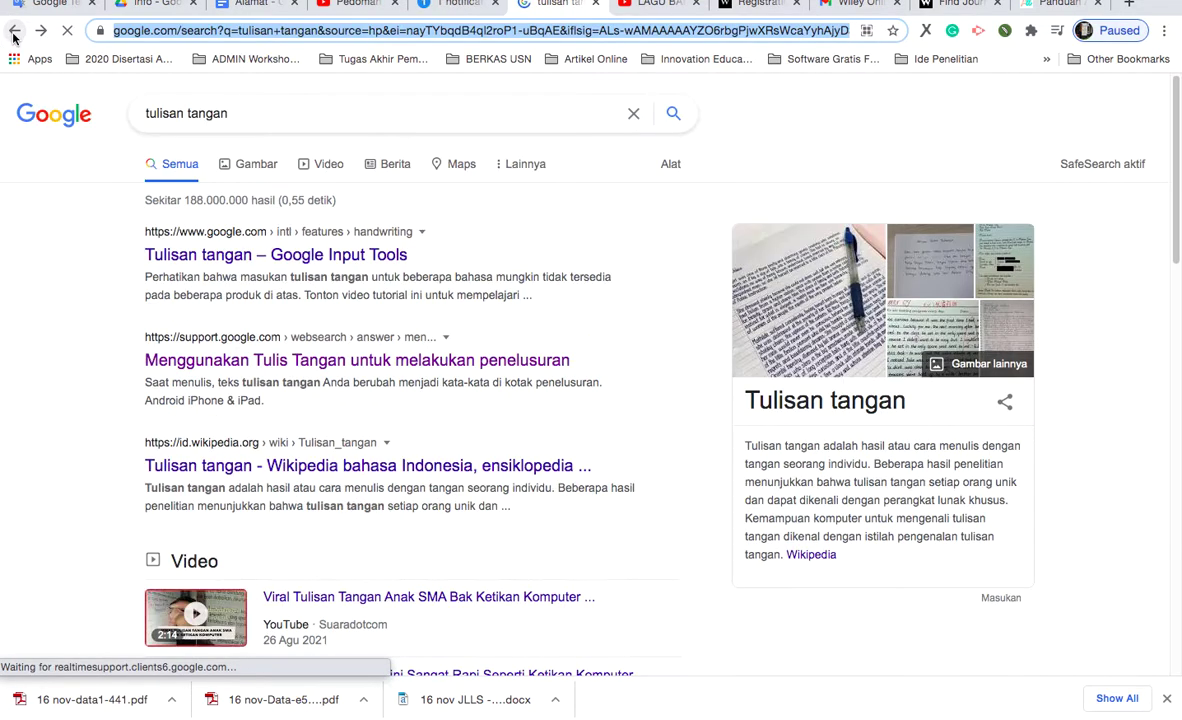
scroll(392, 234, "down", 1)
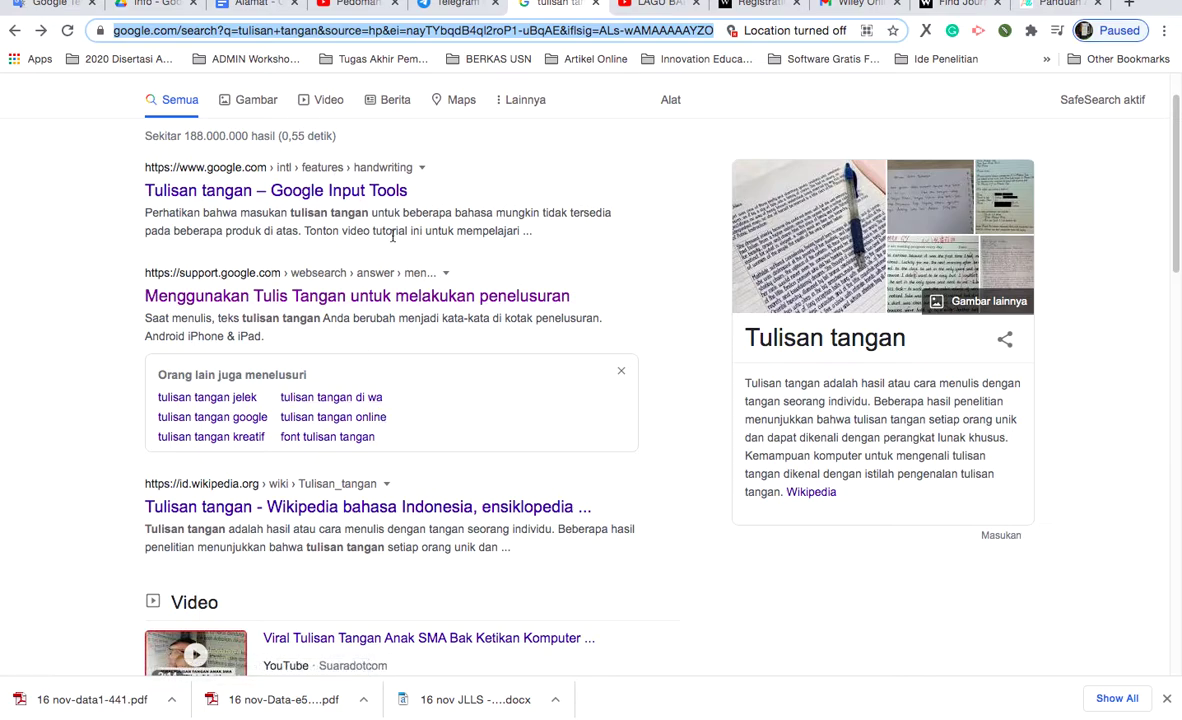
scroll(392, 234, "up", 1)
left_click_drag(258, 116, 130, 104)
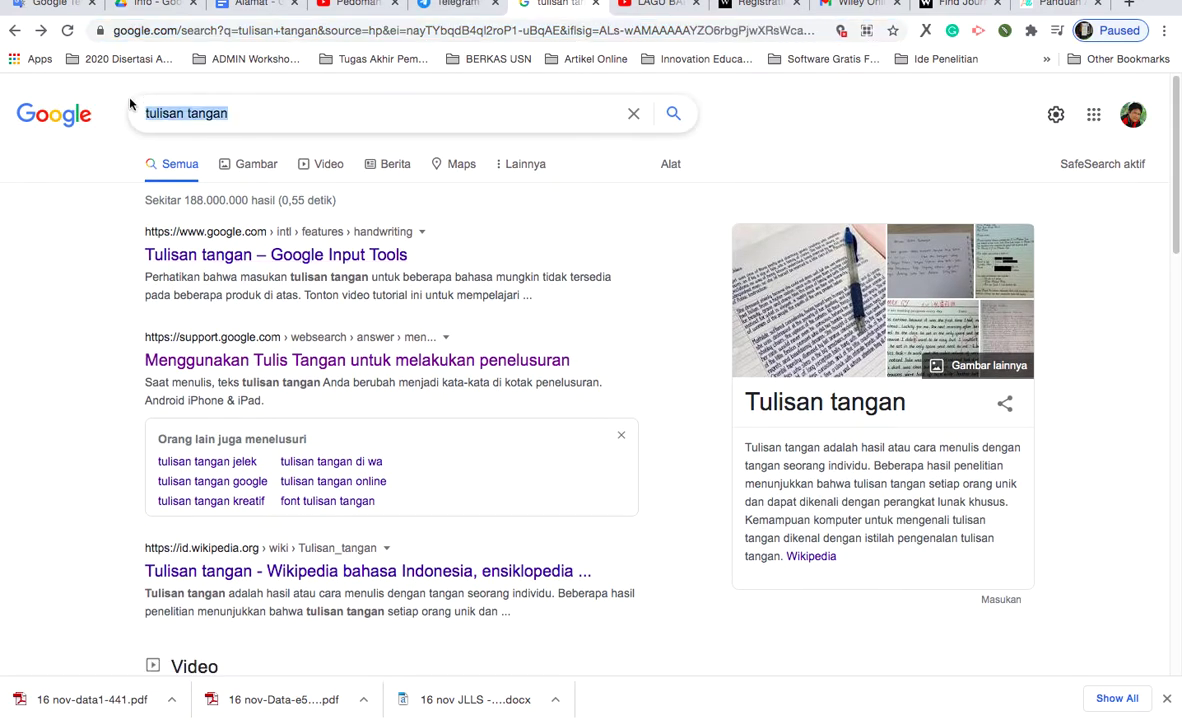
type("cara membaca")
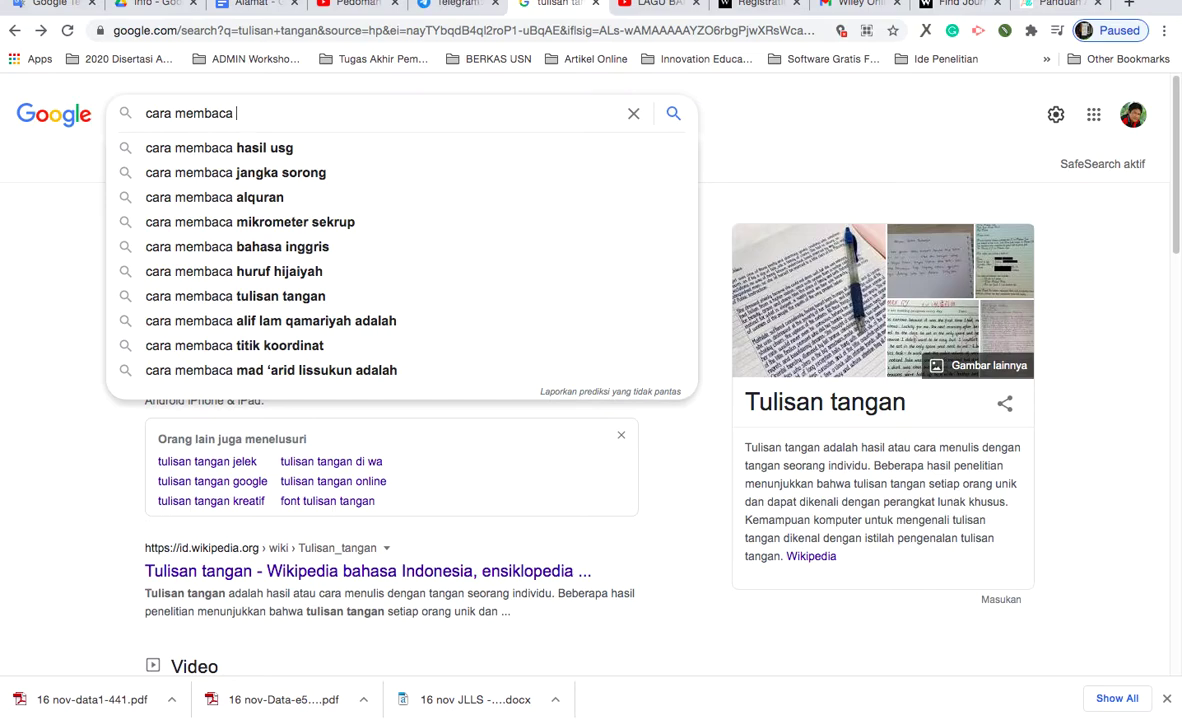
type(" pdf")
key("Return")
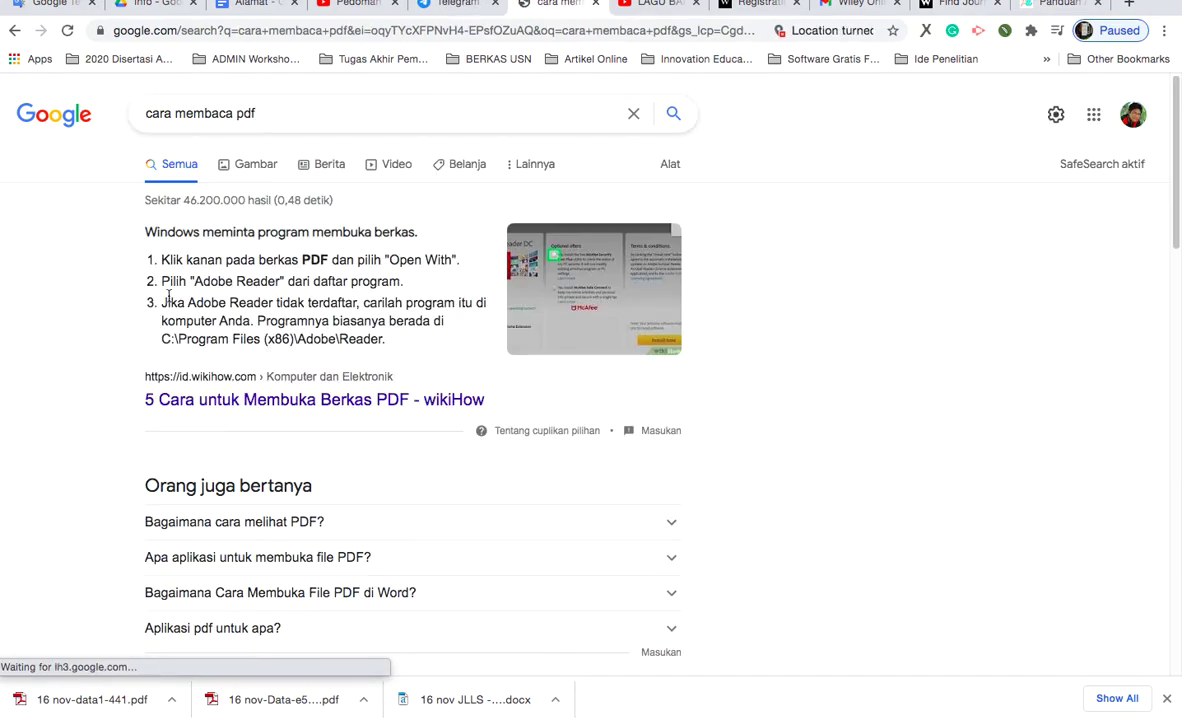
Open the wikiHow result "Cara Membuka Berkas PDF di Ponsel Android" and skim through the article
scroll(256, 322, "down", 5)
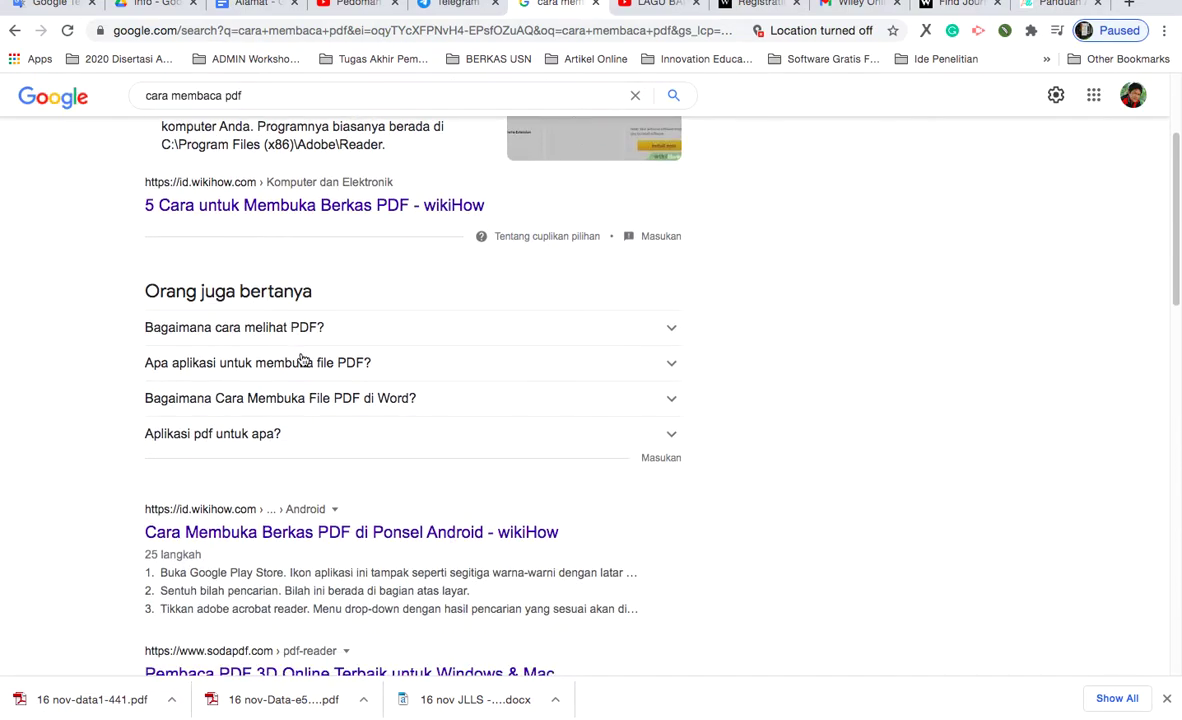
scroll(343, 429, "down", 1)
left_click(346, 403)
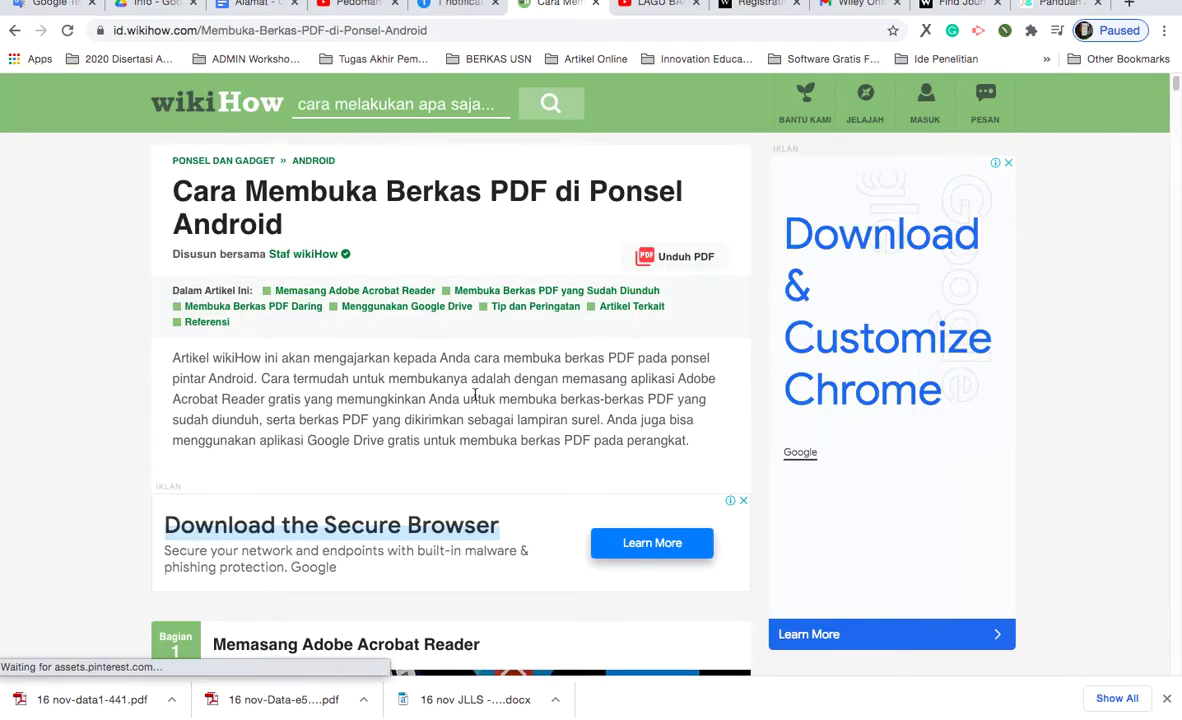
left_click(245, 200)
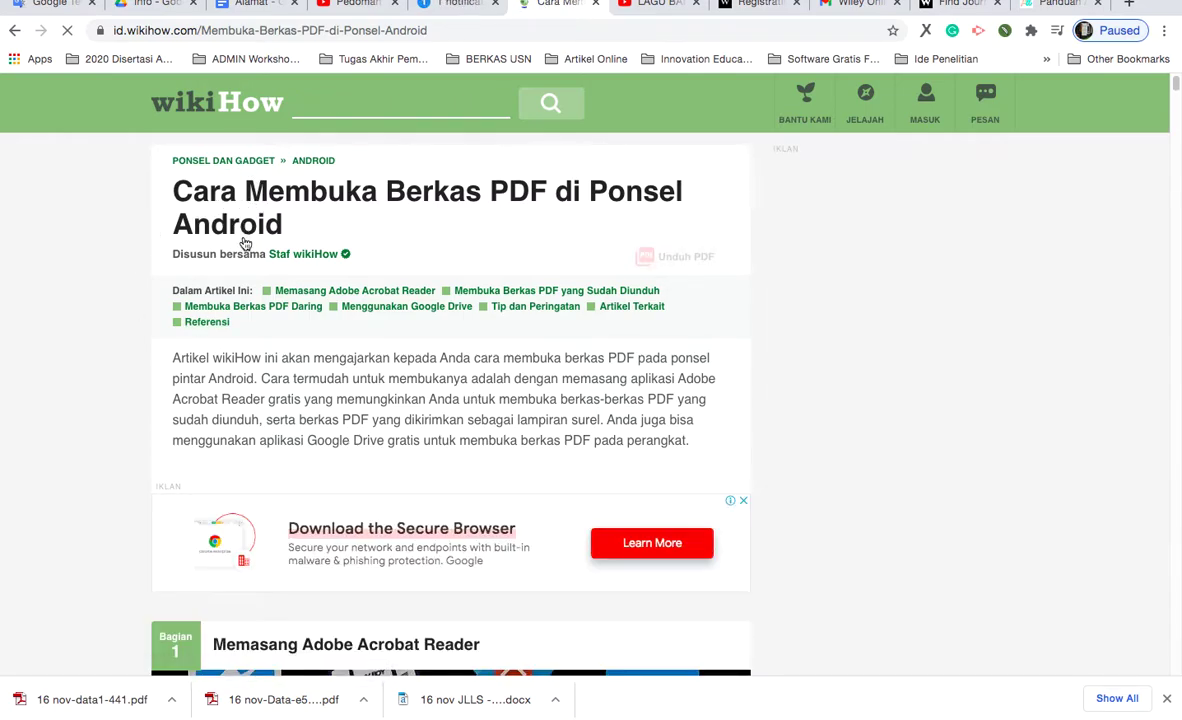
scroll(350, 310, "down", 3)
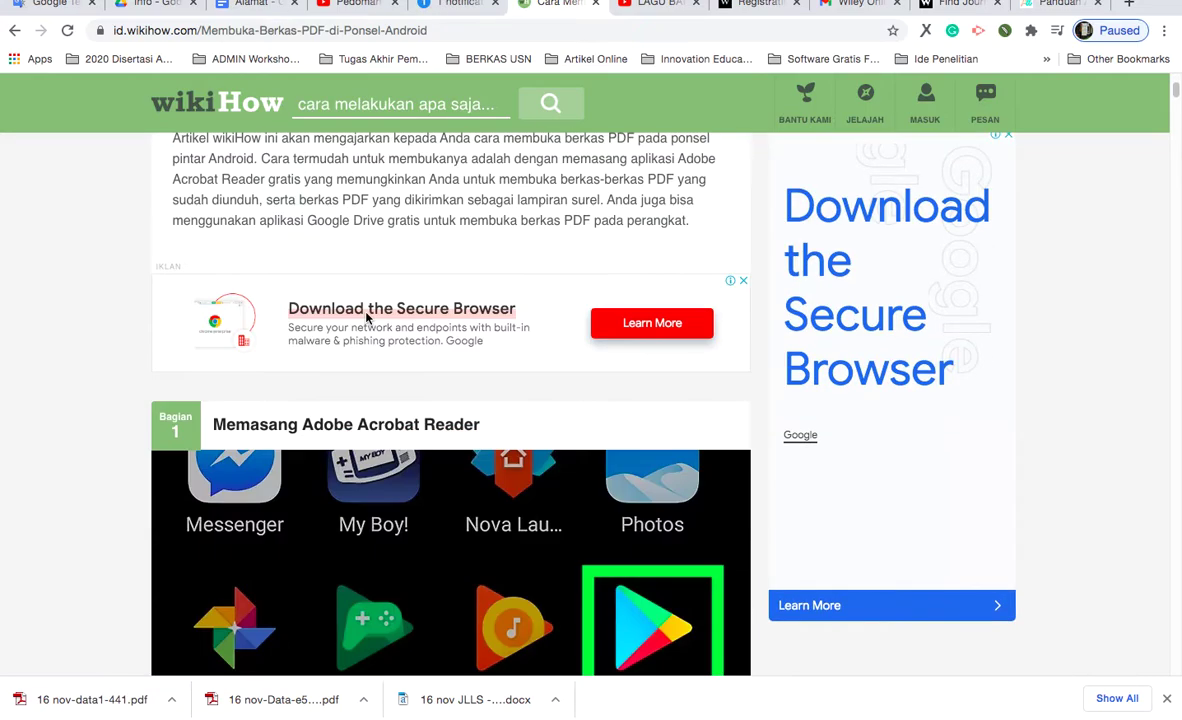
scroll(330, 320, "down", 5)
scroll(340, 312, "up", 8)
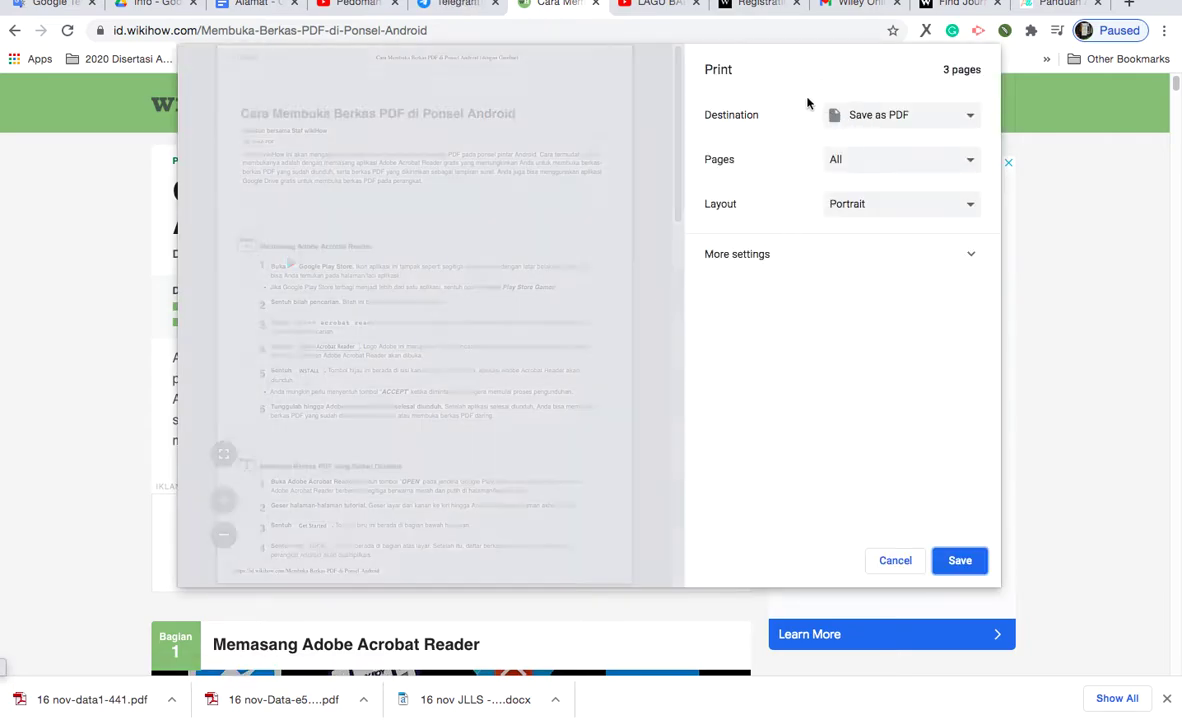
Save the wikiHow article as a PDF in PONDOK ILMU, prefixing its suggested file name with "16 nov-contoh-1-"
left_click(962, 563)
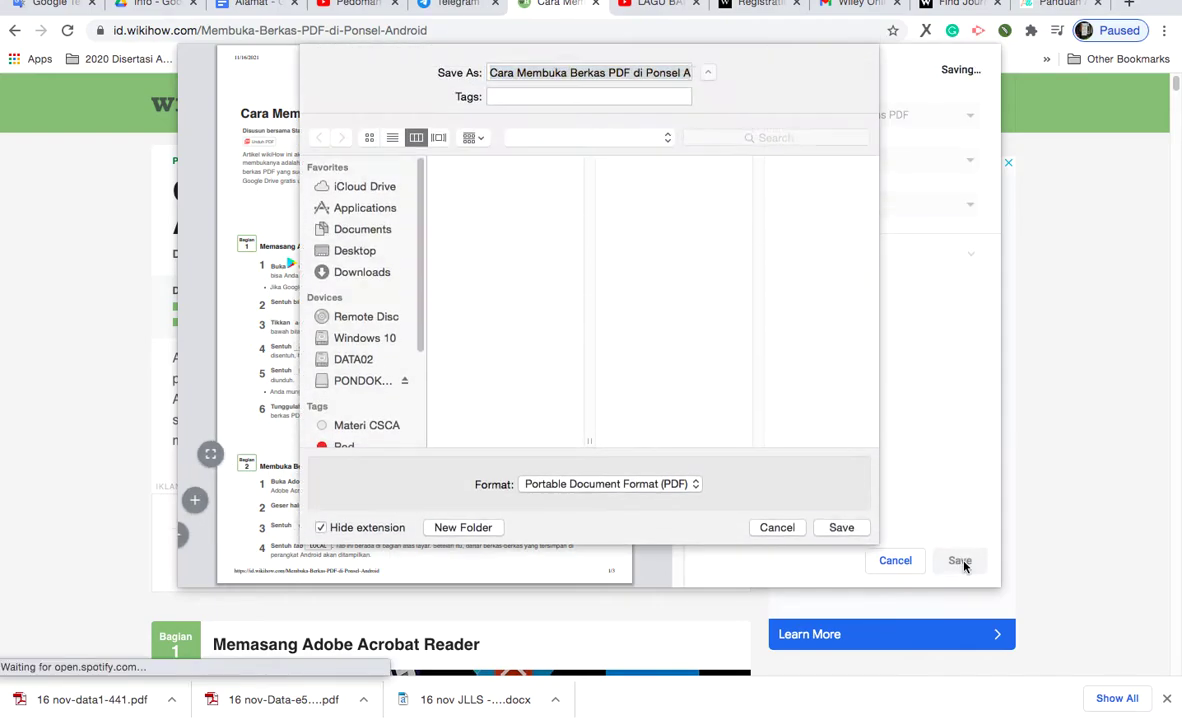
key("Left")
type("16 nov")
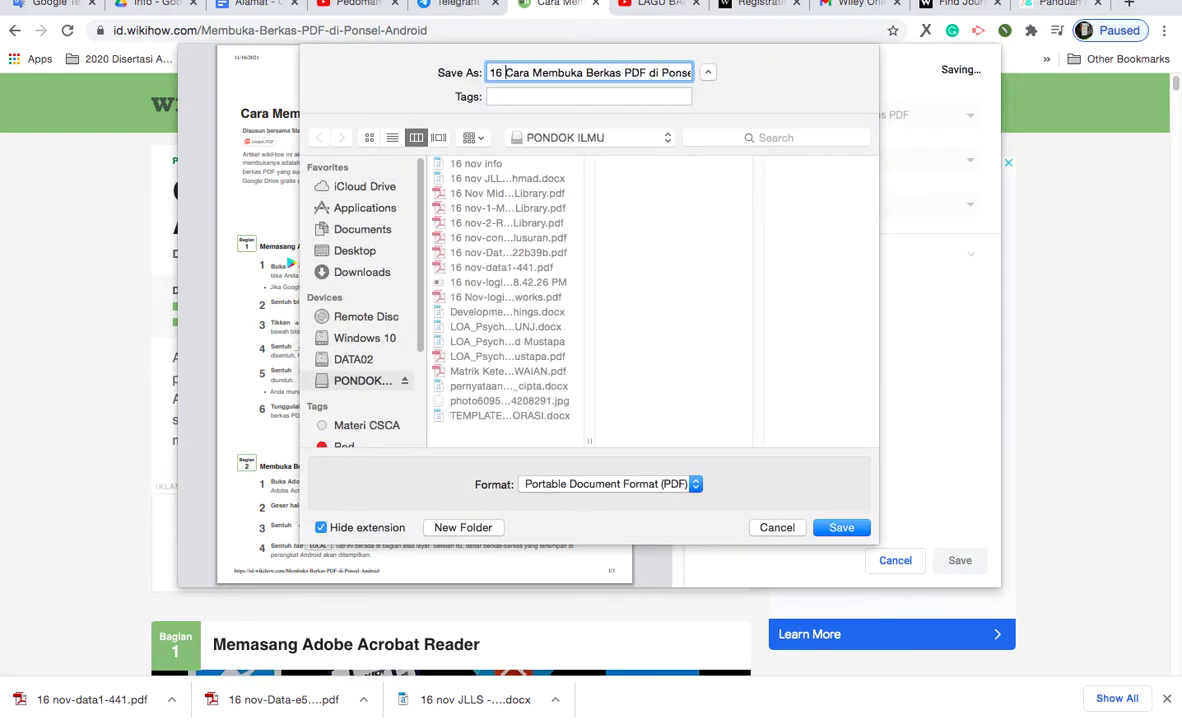
type("-")
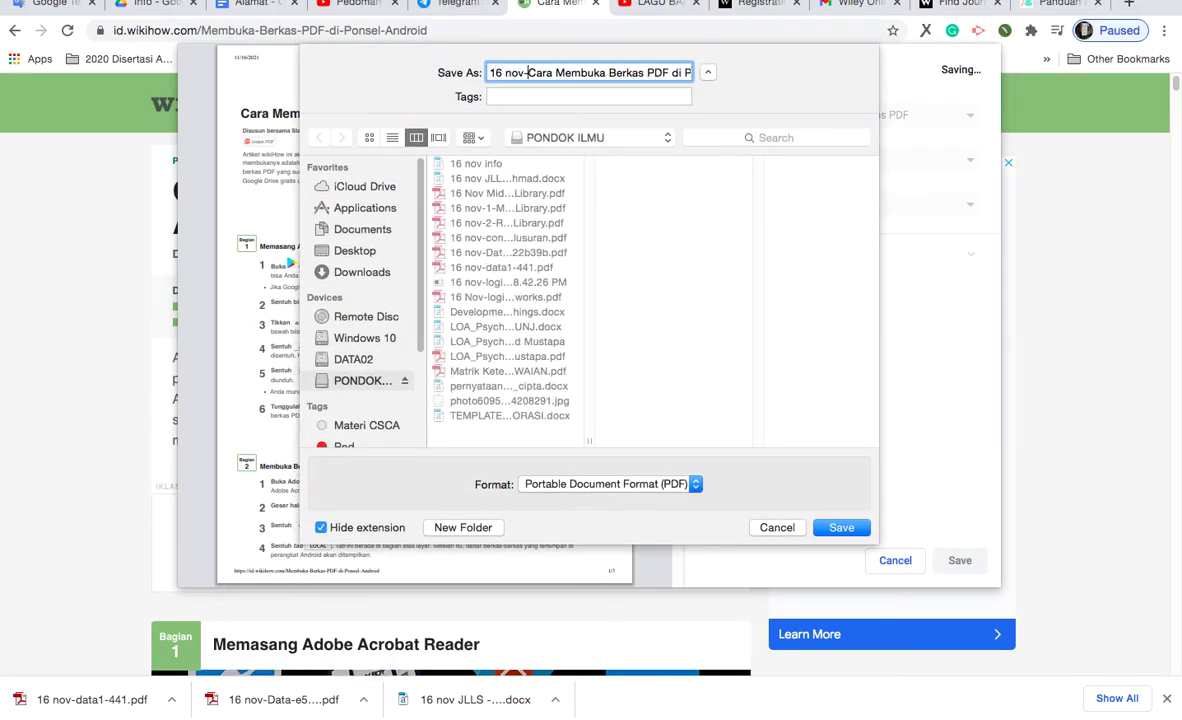
type("con")
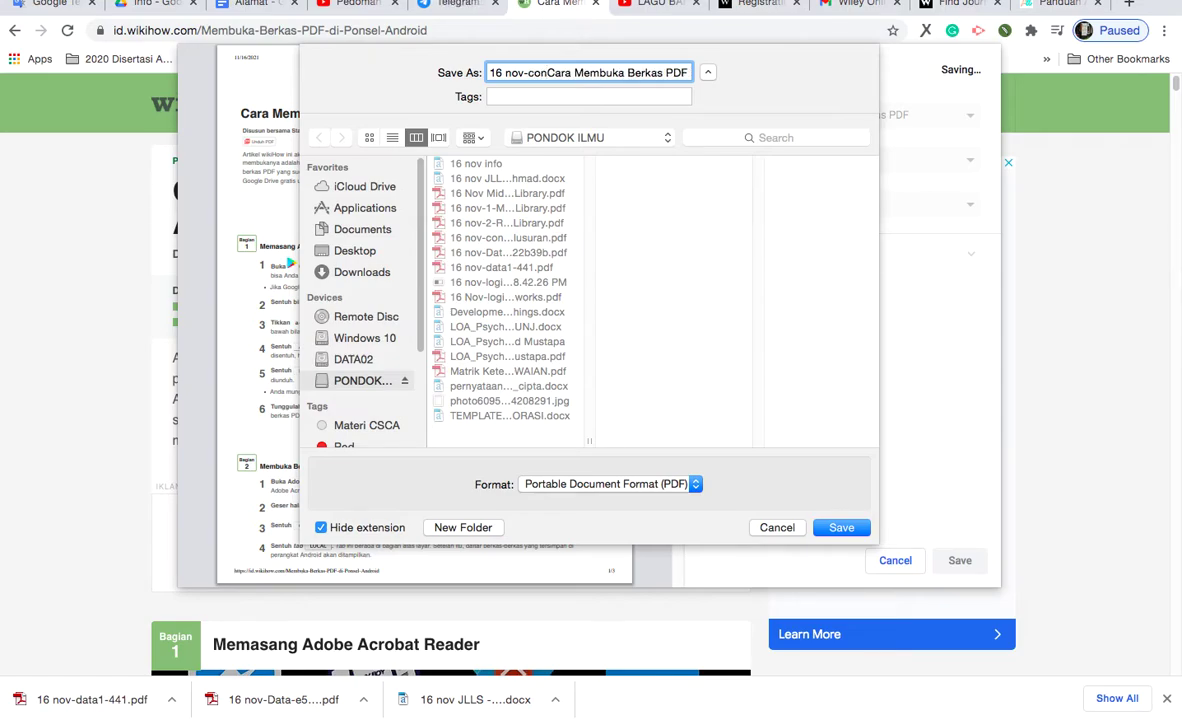
type("toh-1-")
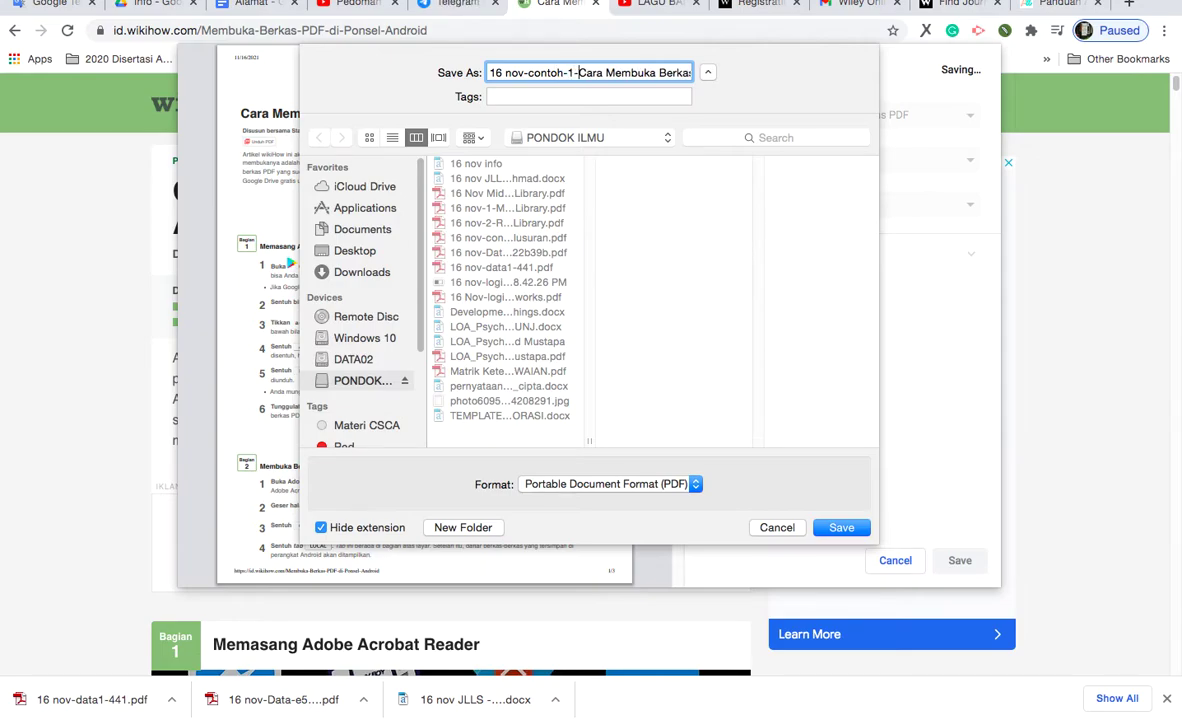
key("Return")
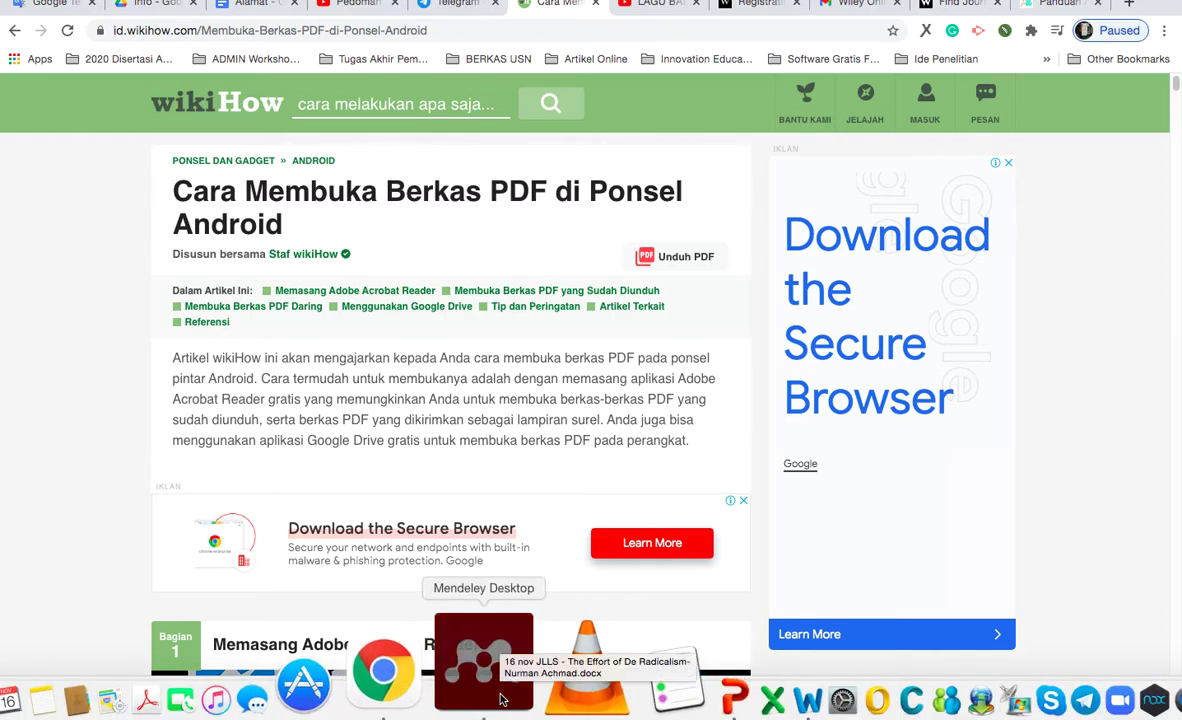
Switch to Mendeley Desktop and start adding files to the Meta Data folder
left_click(502, 697)
left_click(362, 337)
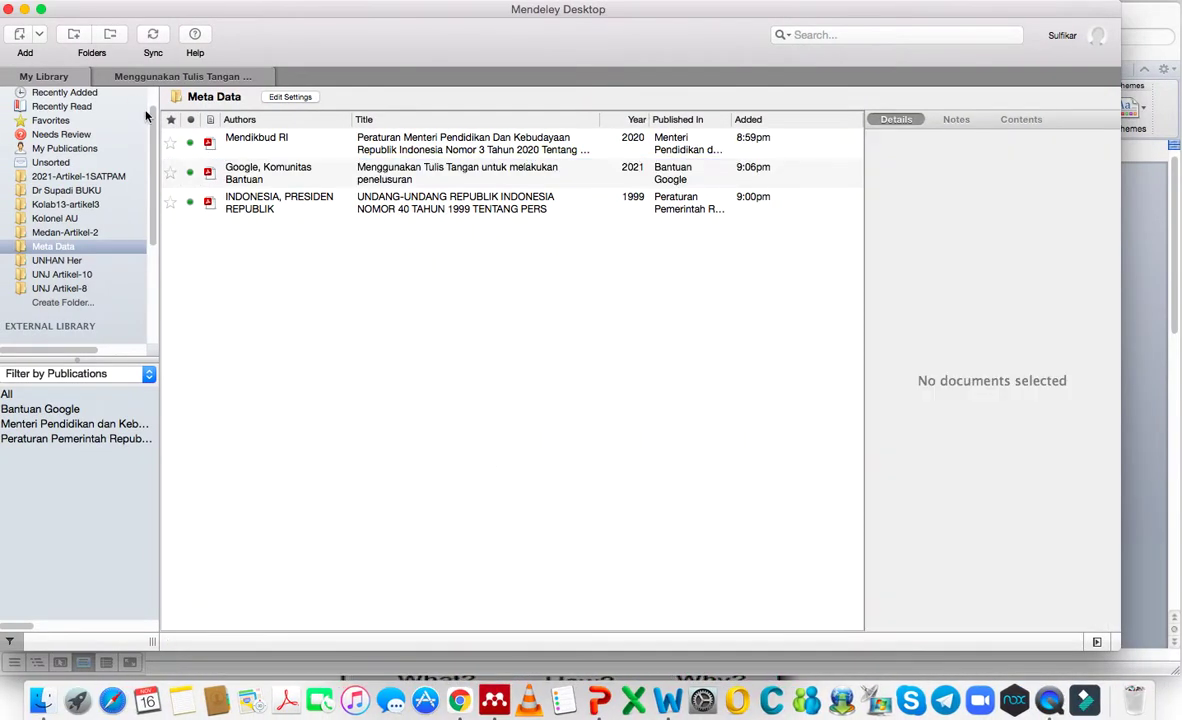
right_click(372, 333)
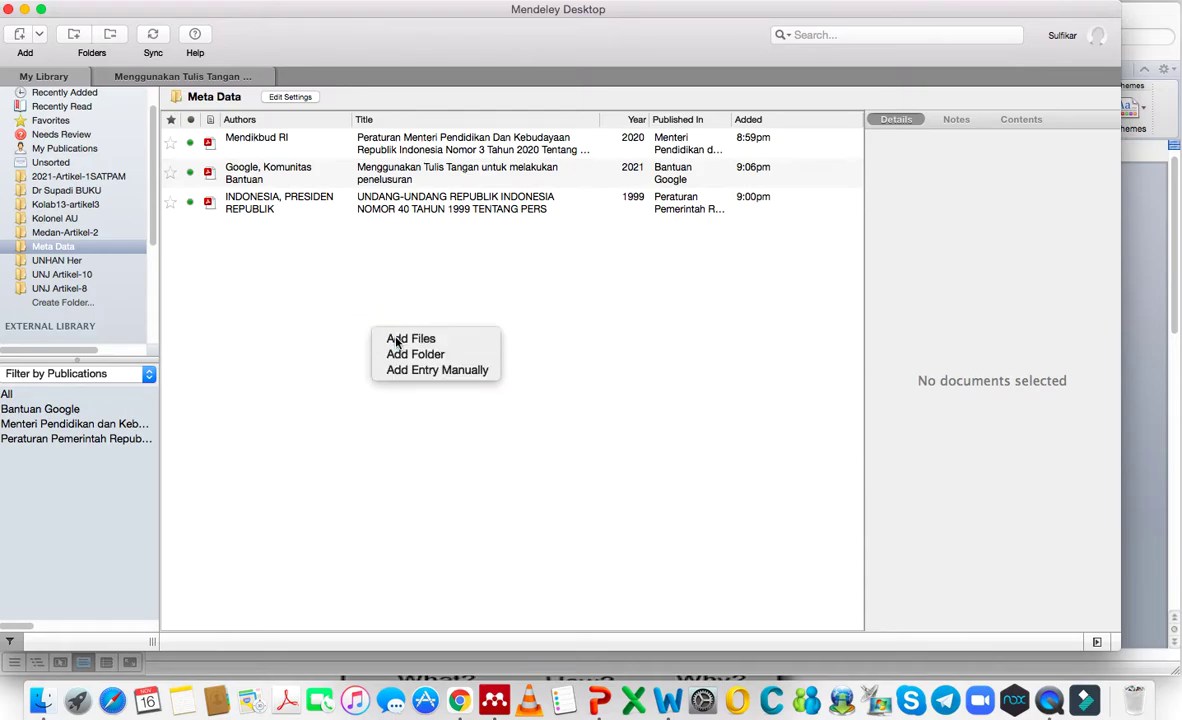
left_click(397, 338)
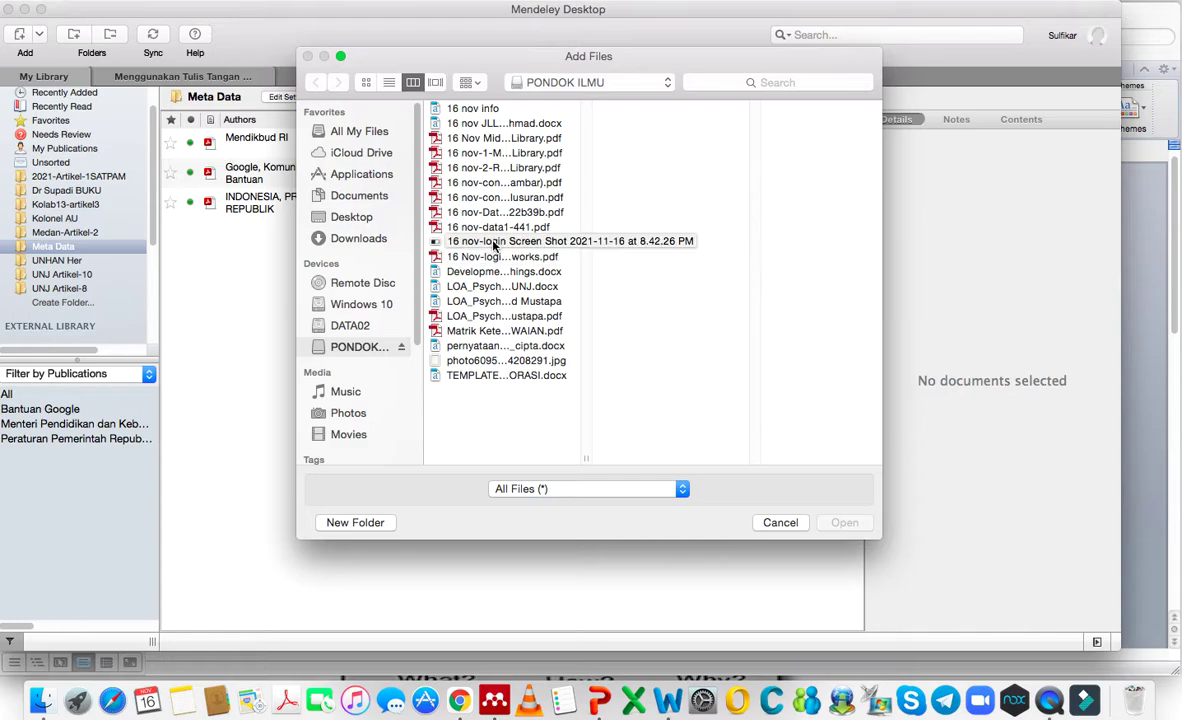
Find the PDF starting with "16 nov-contoh-1-Cara Membuka Berkas PDF di Ponsel Android" among the files and import it
left_click(492, 243)
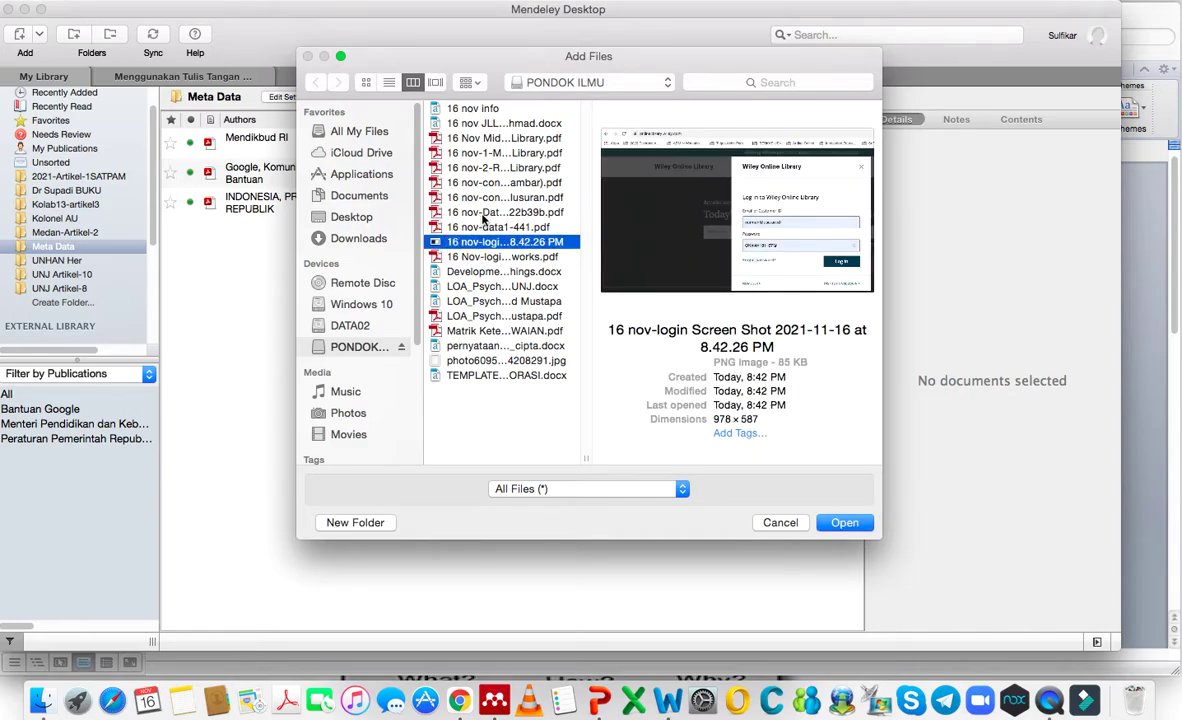
left_click(494, 169)
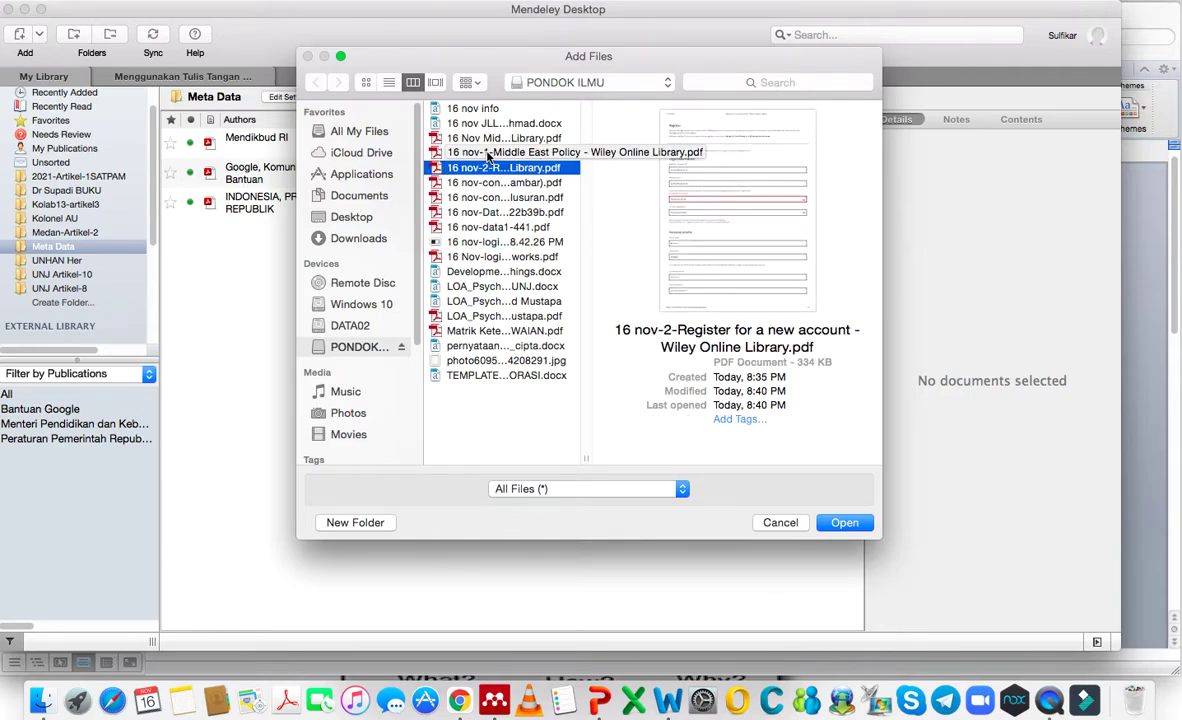
left_click(497, 124)
key("Up")
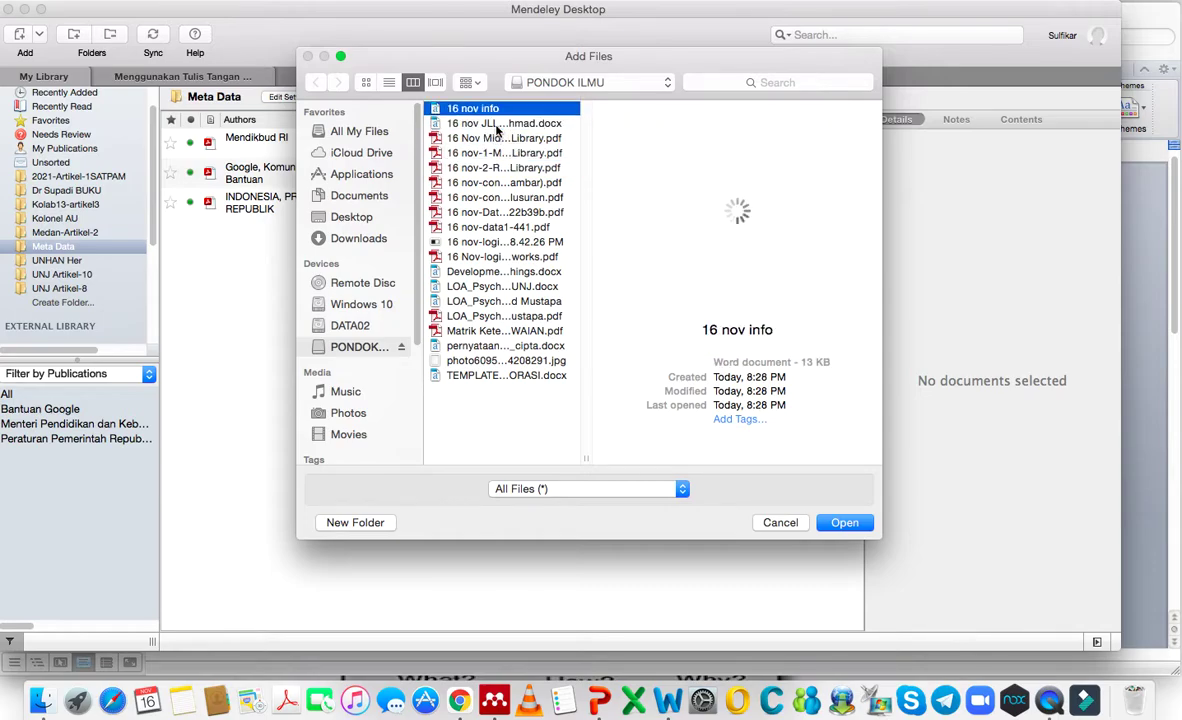
key("Down")
key("Down")
key("Down")
key("Down")
key("Down")
key("Down")
key("Down")
key("Down")
key("Down")
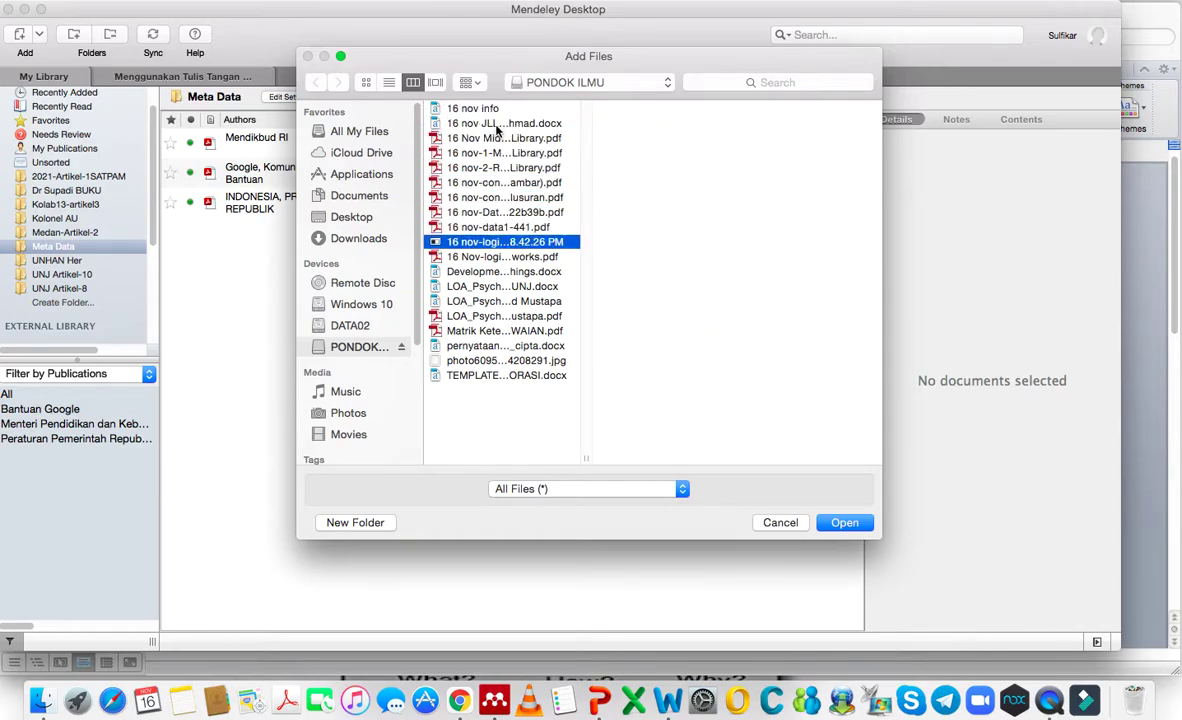
key("Up")
key("Up")
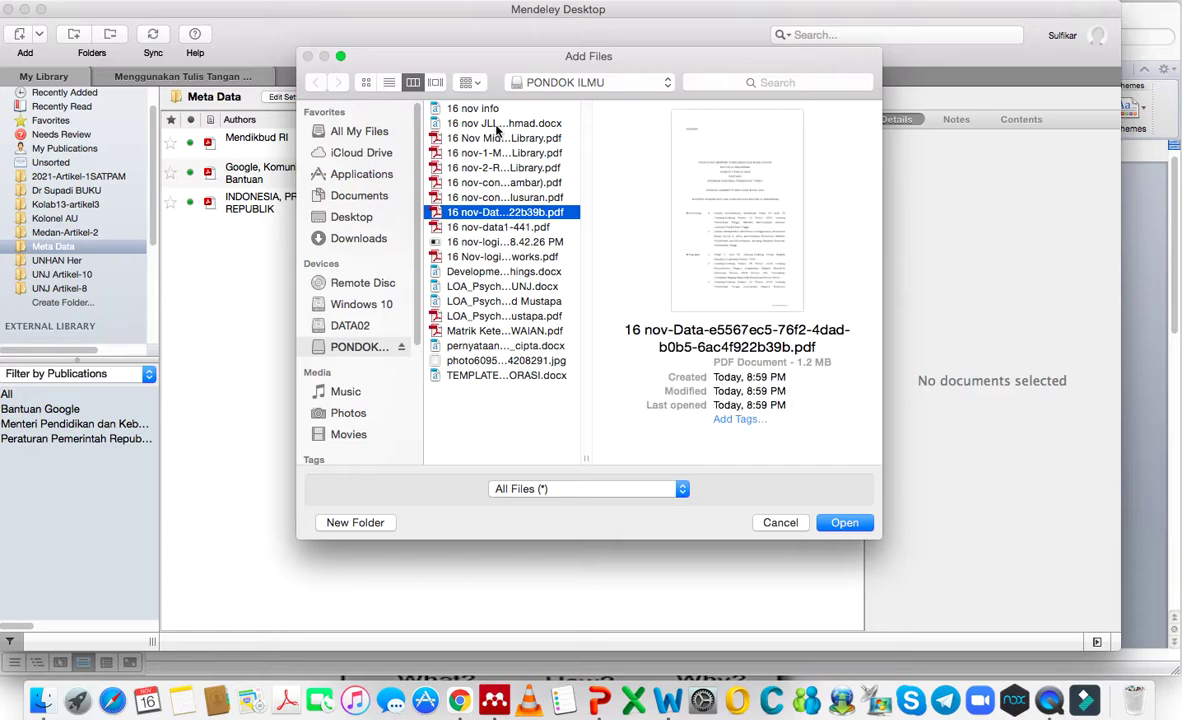
key("Up")
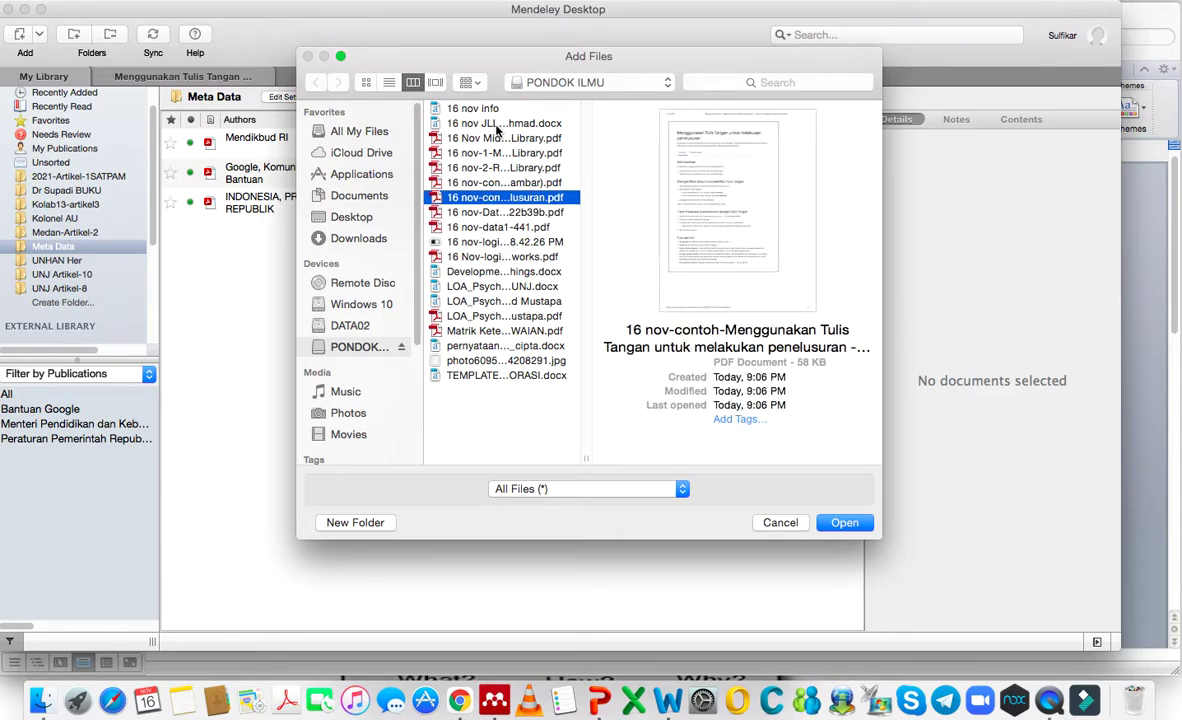
key("Up")
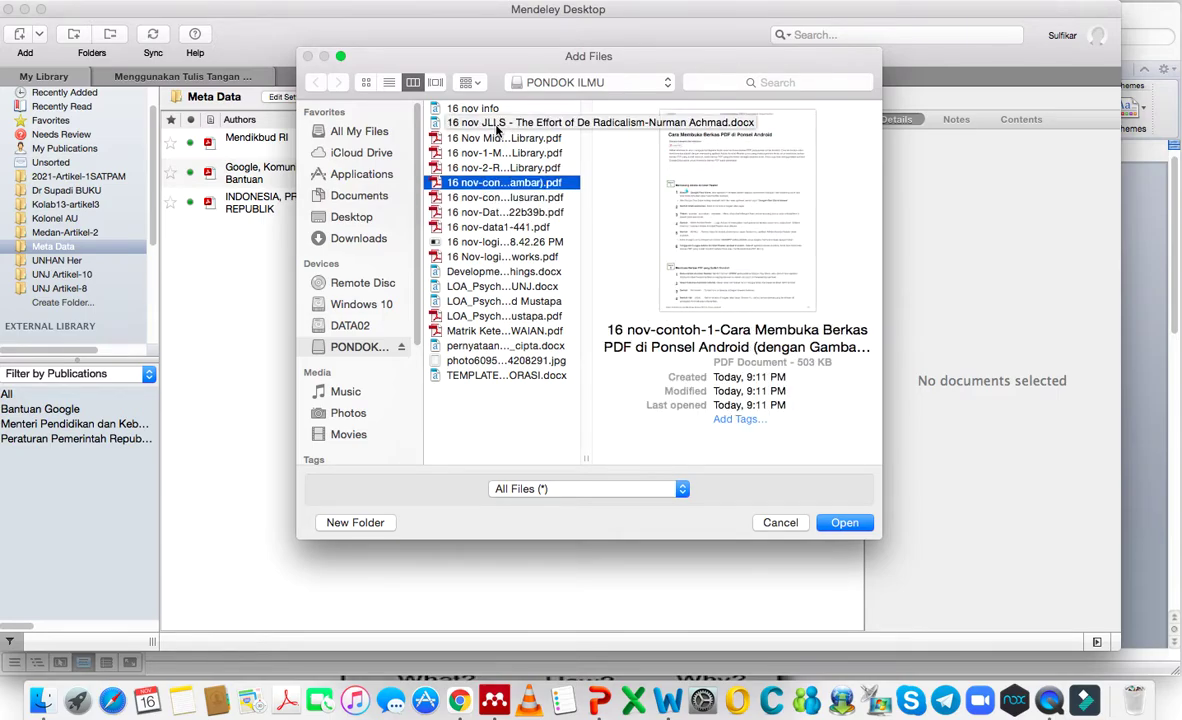
left_click(842, 522)
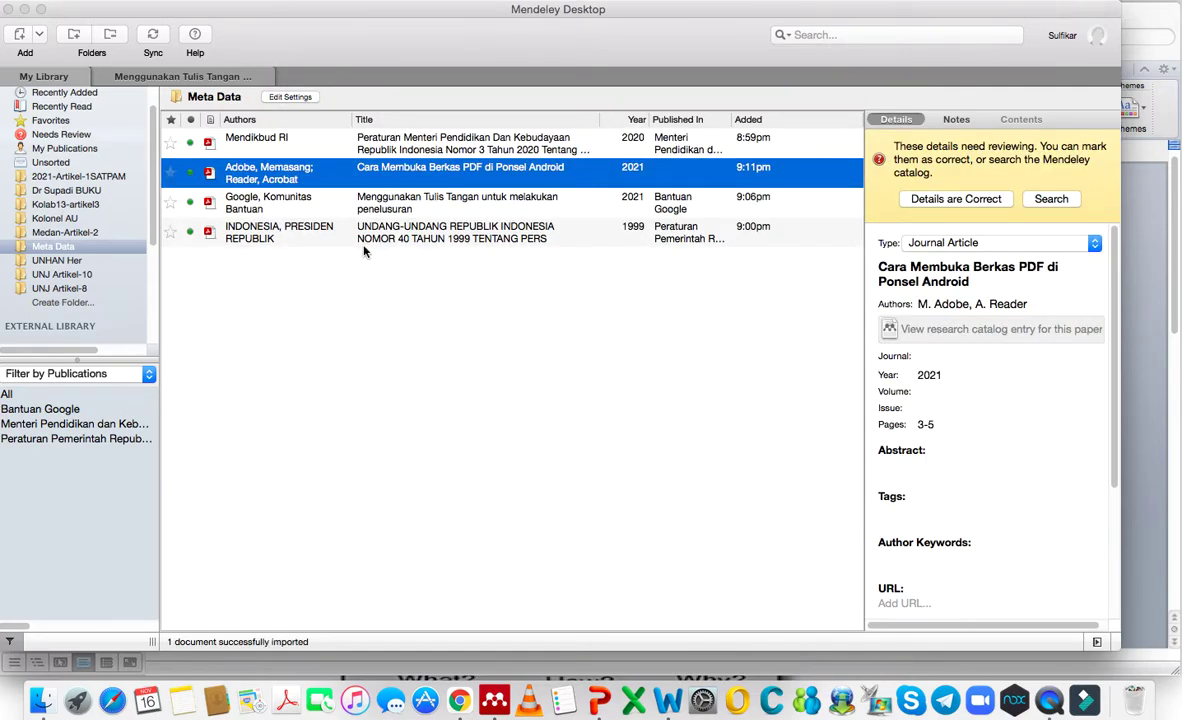
Mark the imported wikiHow entry's details as correct and clear its authors
left_click(955, 199)
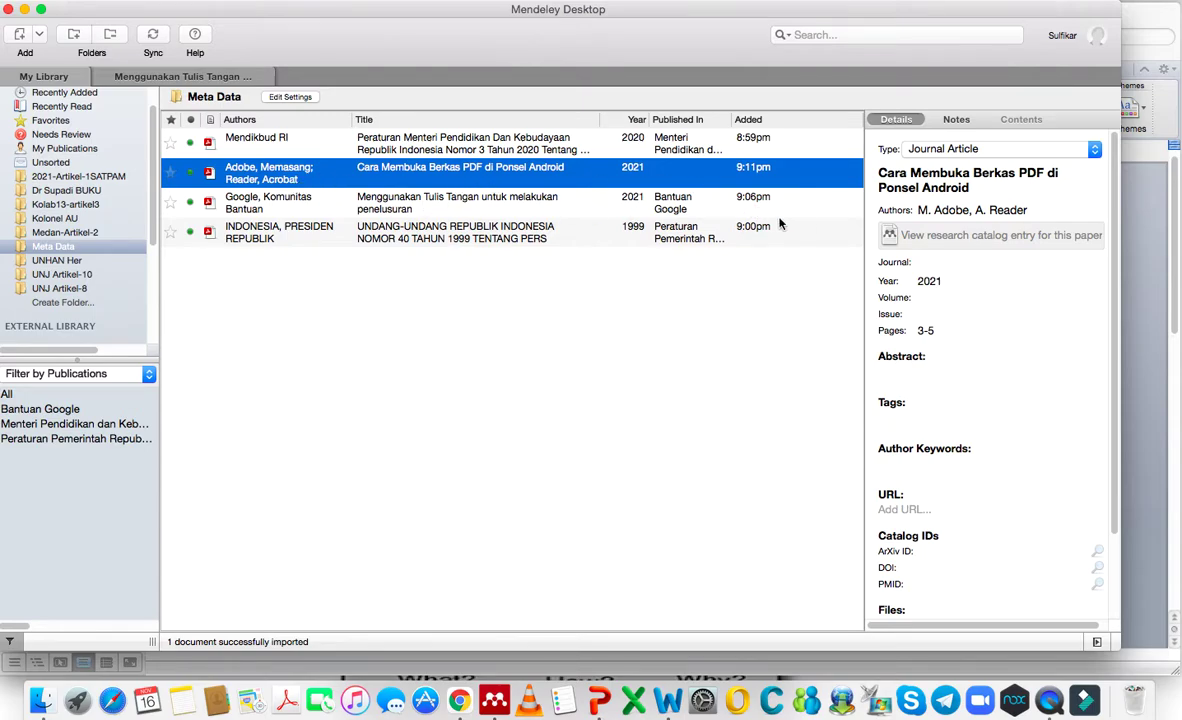
left_click(903, 214)
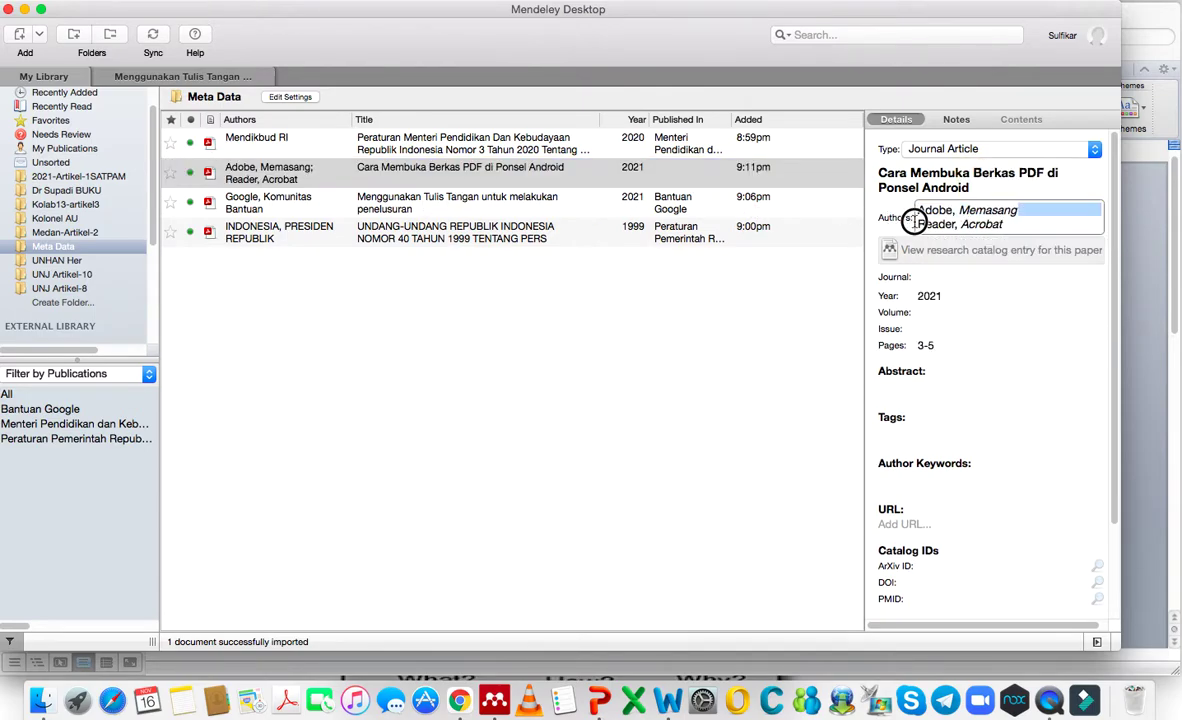
left_click(1019, 224)
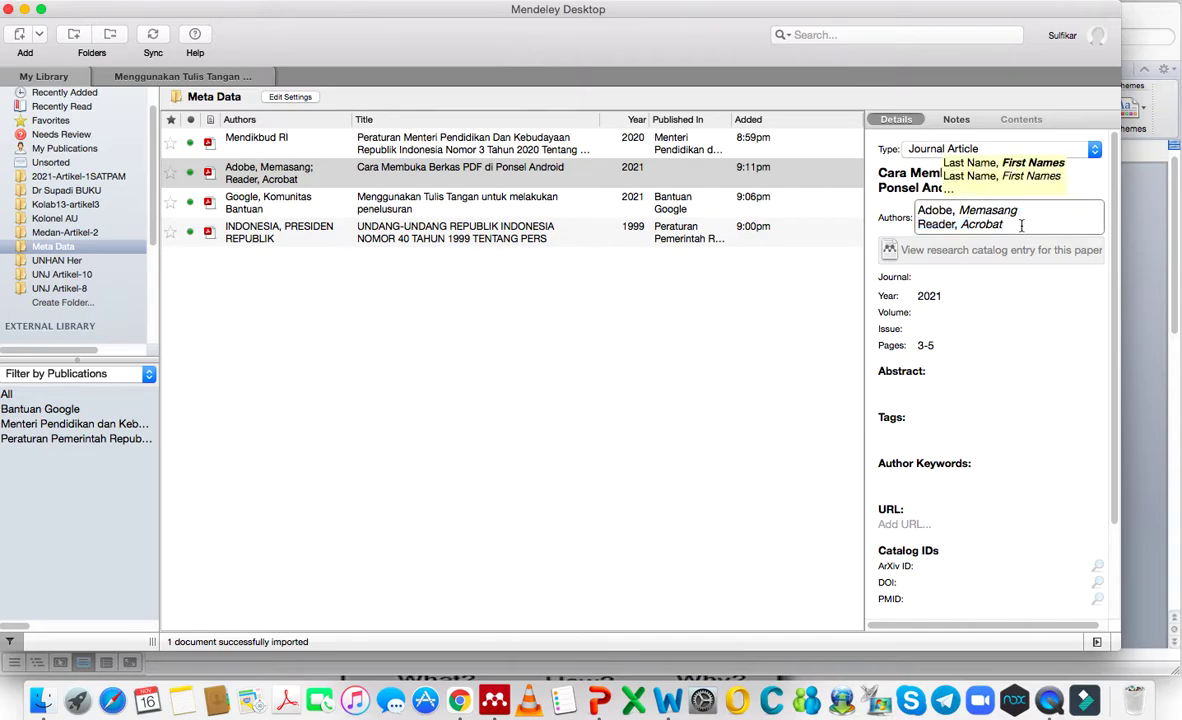
key("super+a")
key("BackSpace")
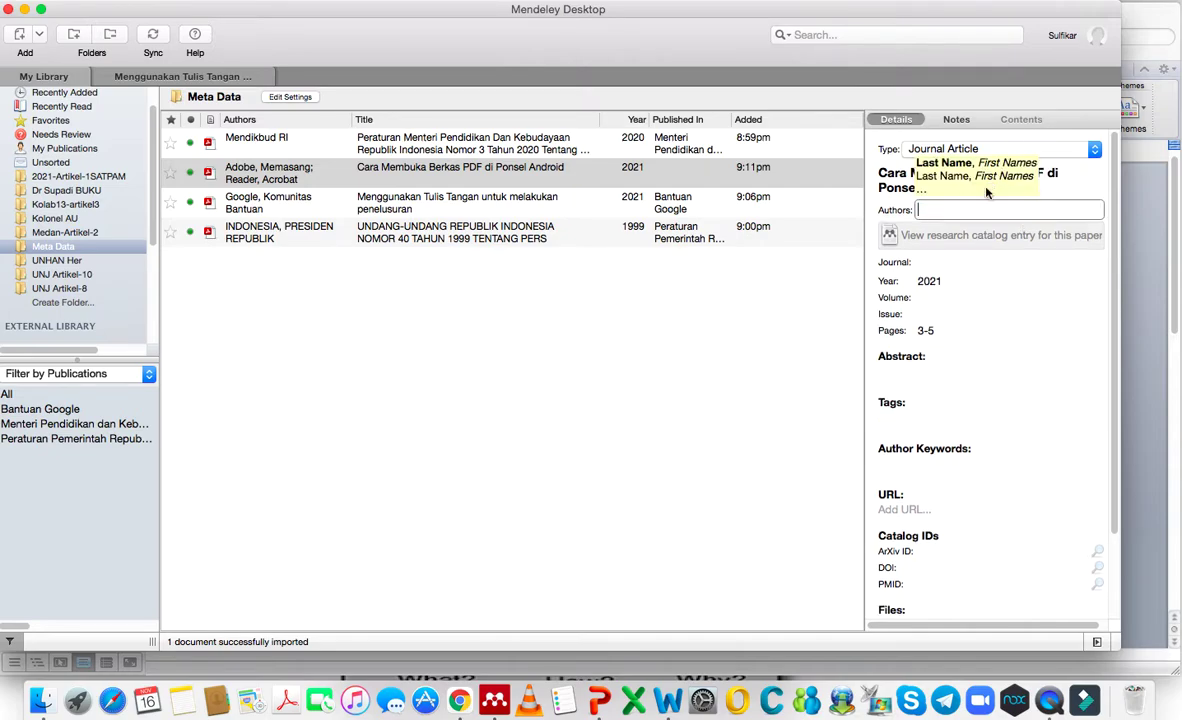
left_click(709, 370)
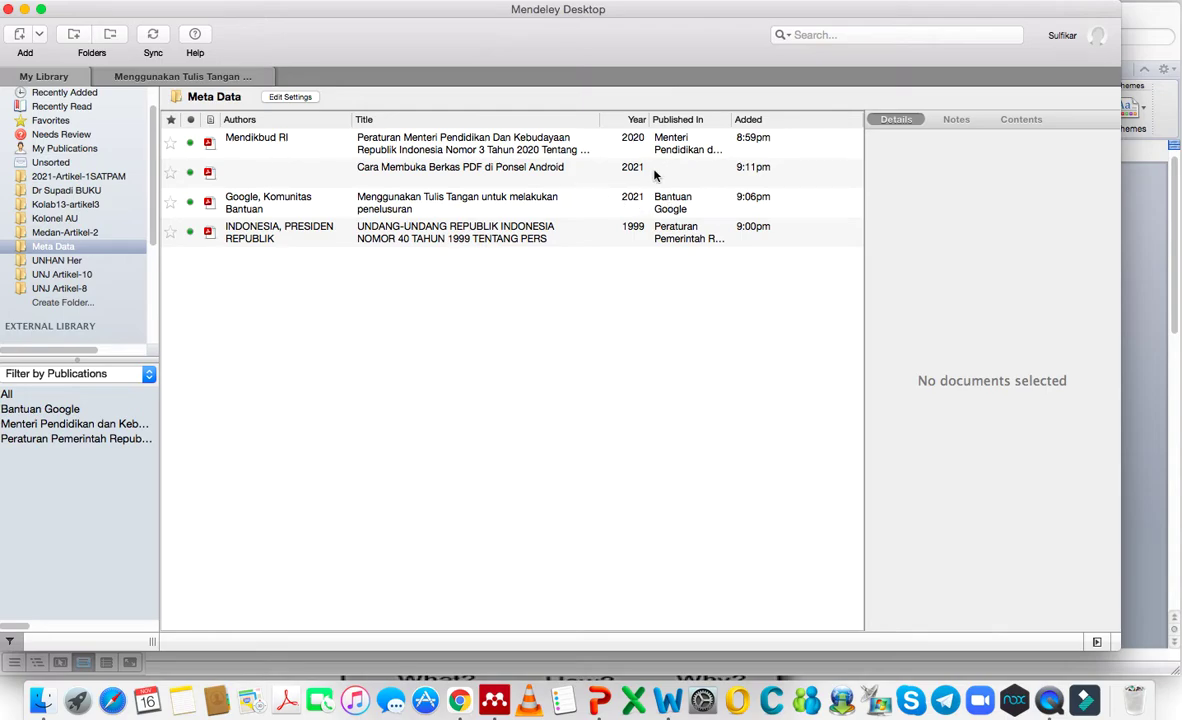
Clear the publication year of the "Cara Membuka Berkas PDF di Ponsel Android" entry
left_click(590, 167)
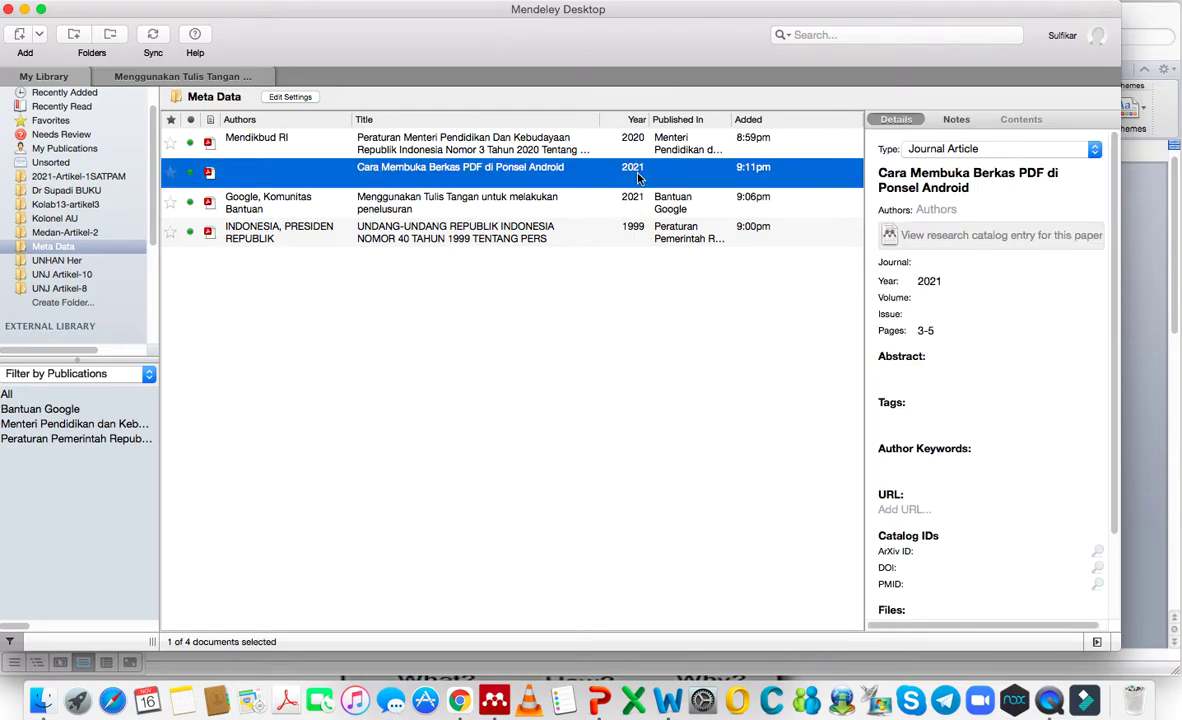
left_click(950, 282)
key("BackSpace")
key("BackSpace")
key("BackSpace")
key("BackSpace")
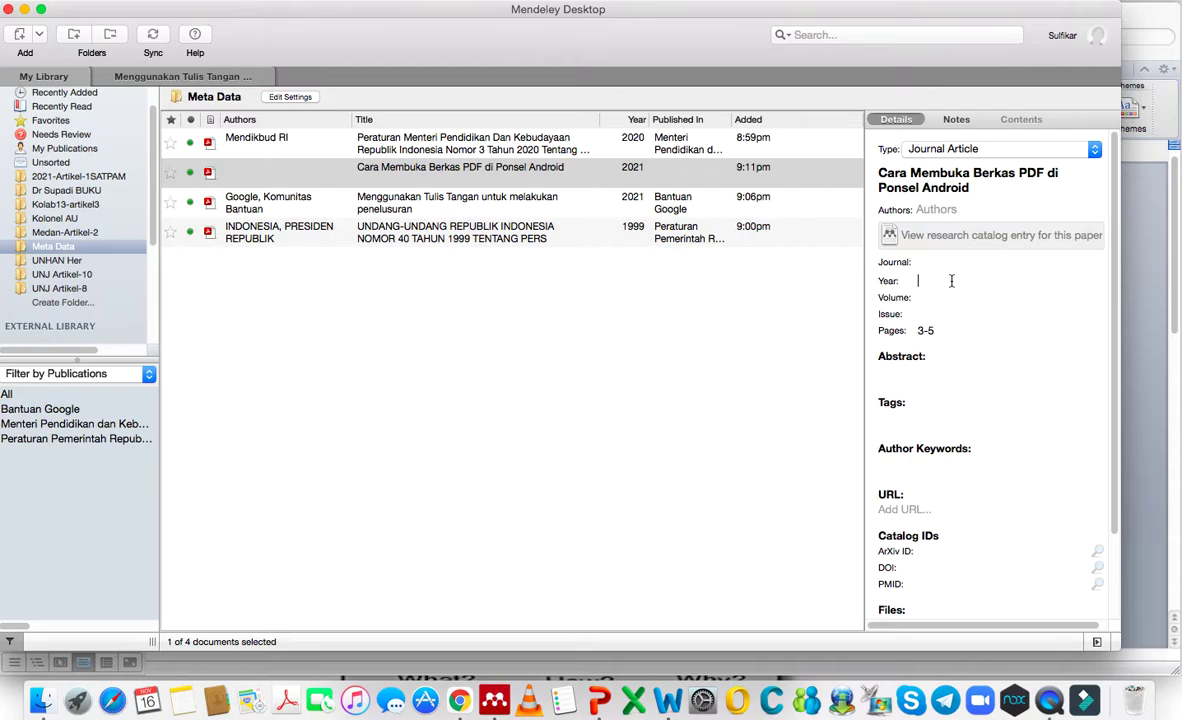
left_click(530, 454)
Open the "Cara Membuka Berkas PDF di Ponsel Android" PDF in Mendeley and copy its whole introductory paragraph
left_click(490, 172)
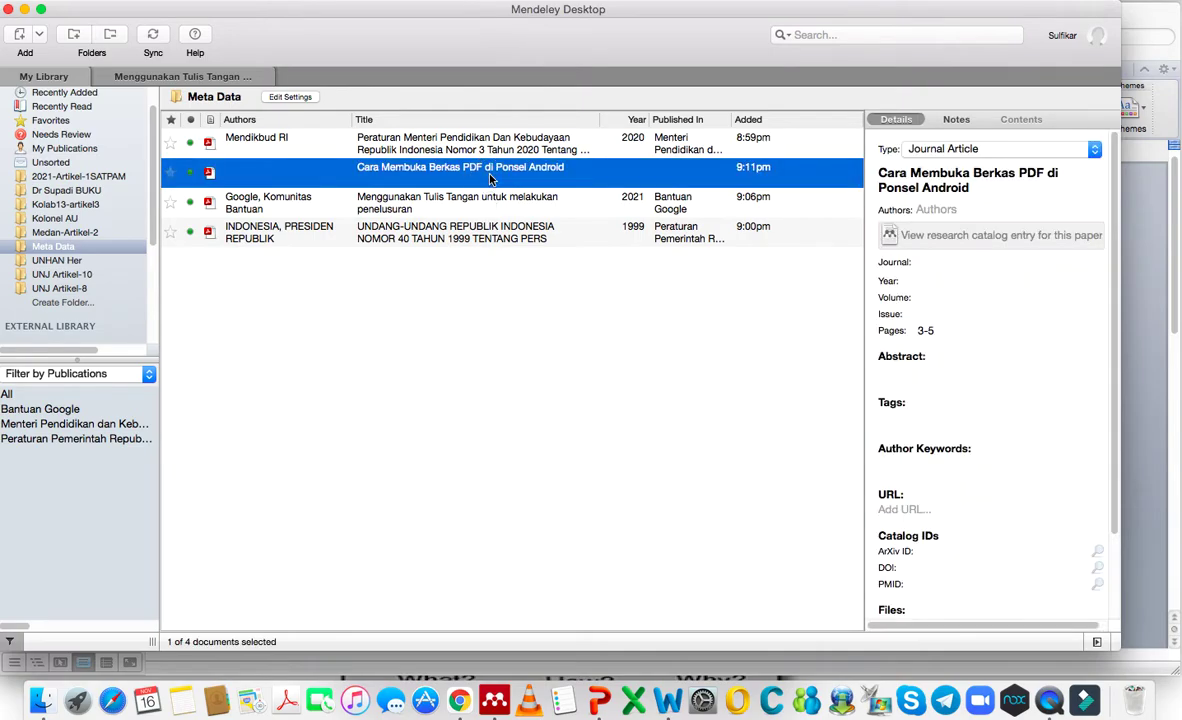
double_click(490, 172)
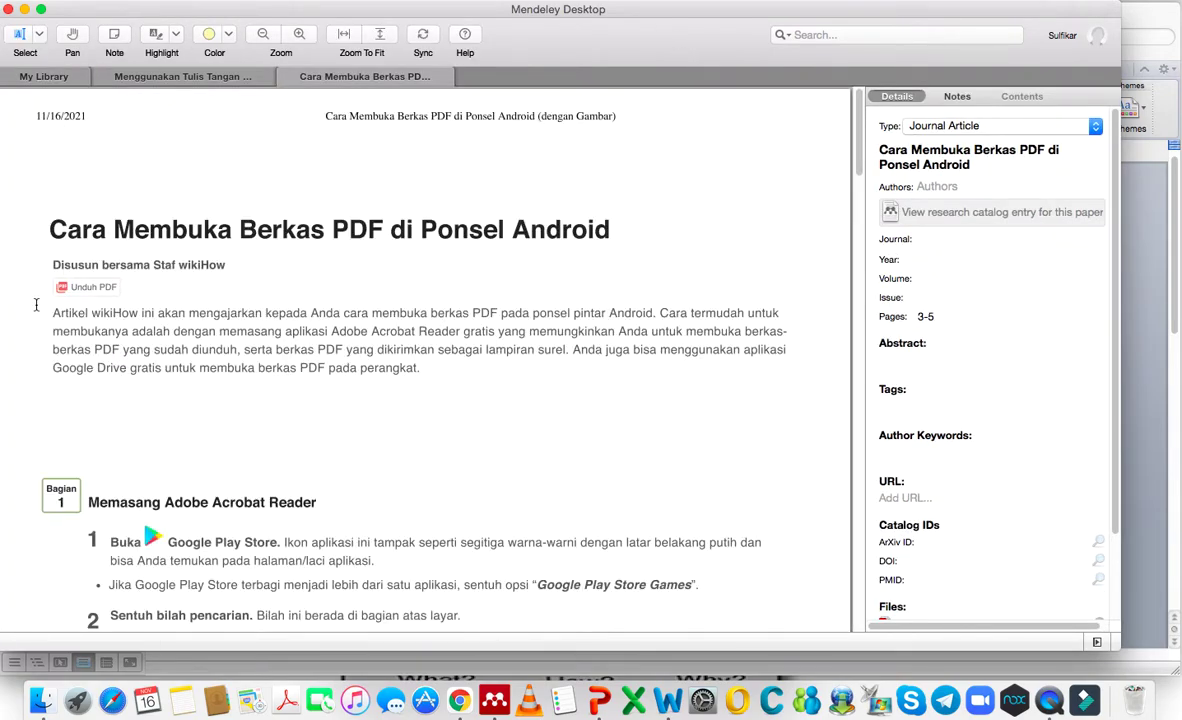
mouse_move(56, 316)
left_mouse_down()
mouse_move(208, 328)
mouse_move(430, 374)
mouse_move(420, 378)
left_mouse_up()
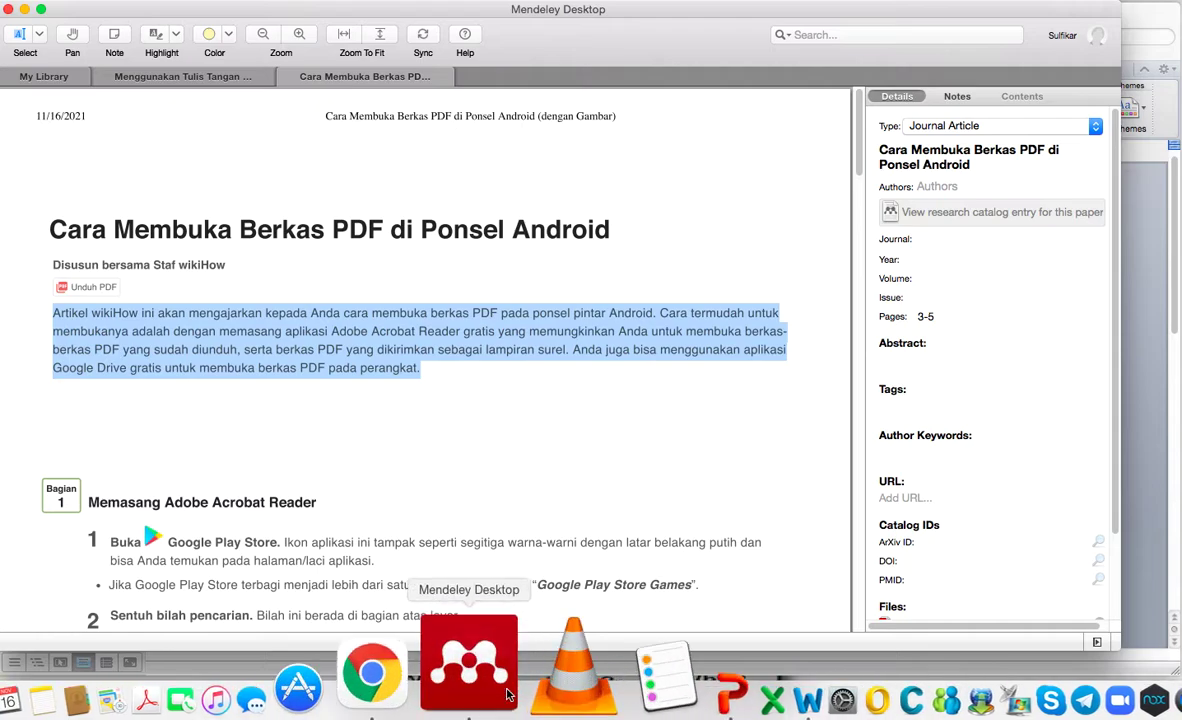
Switch to Word and paste the copied wikiHow paragraph on the line below the Android 2.3 sentence
left_click(675, 690)
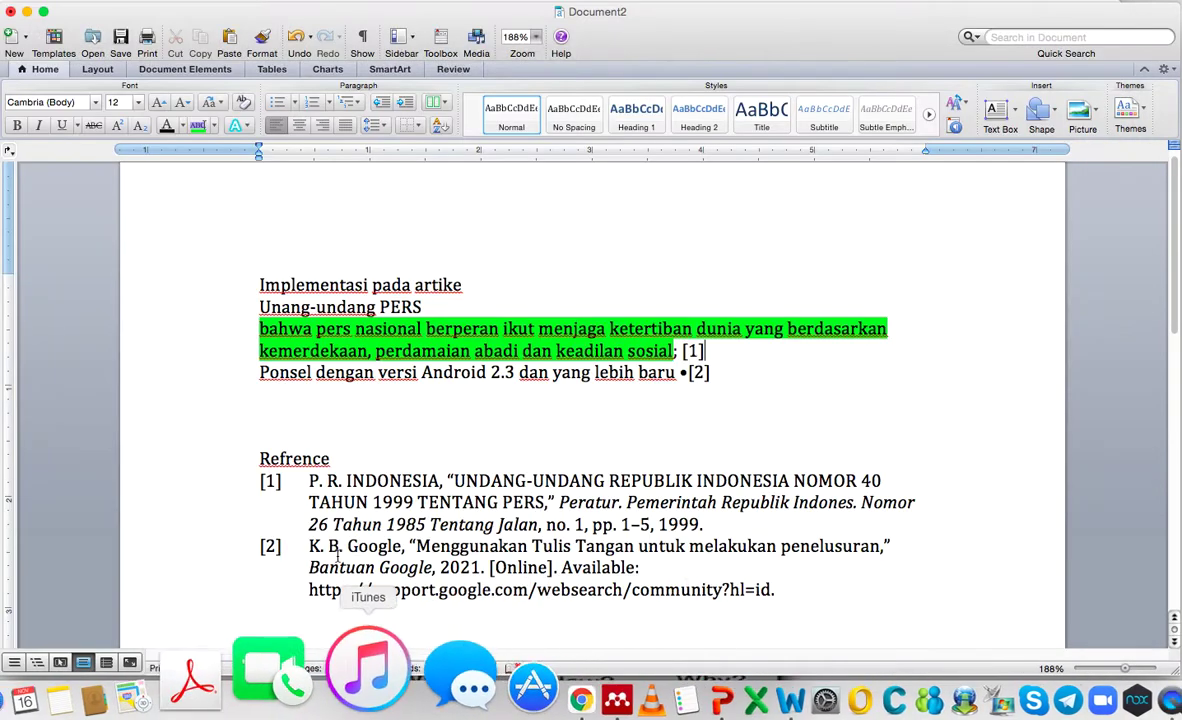
left_click(269, 397)
right_click(269, 397)
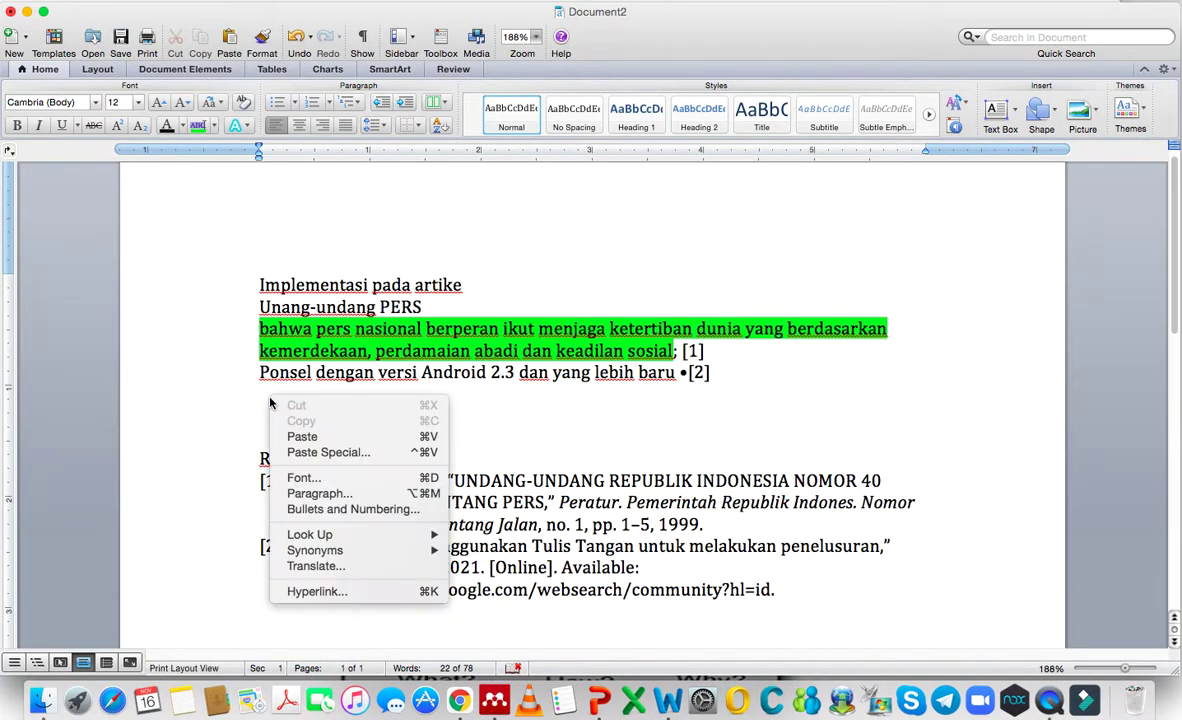
left_click(340, 438)
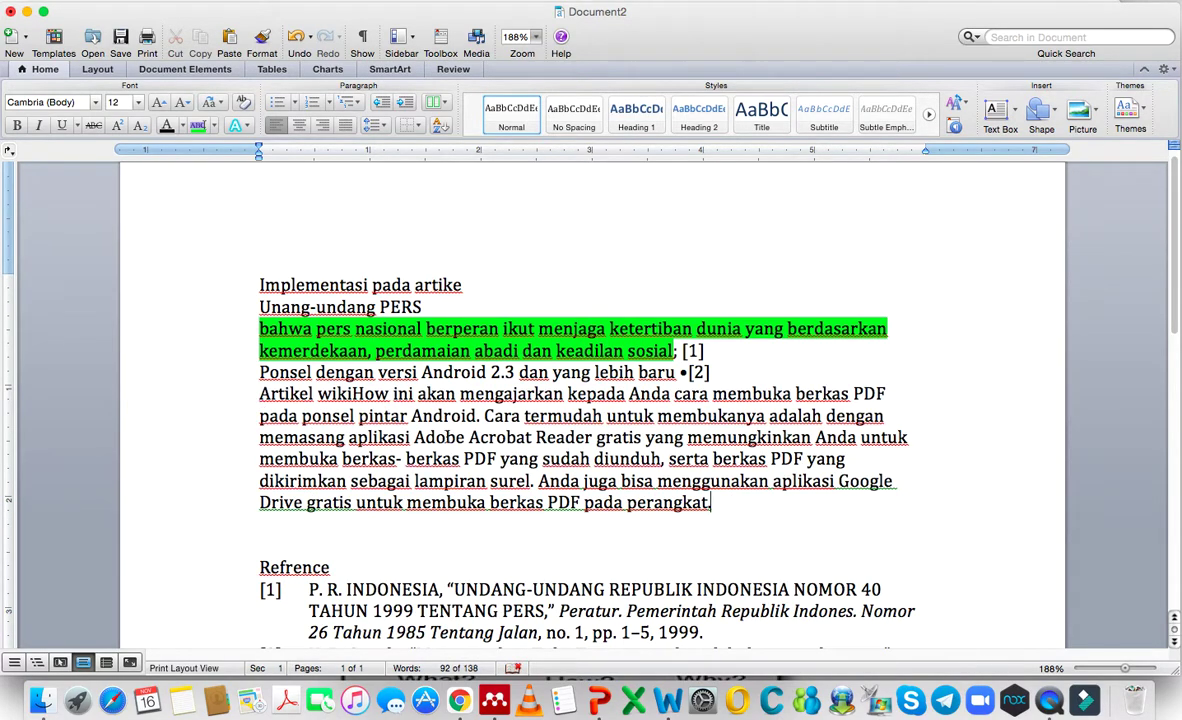
Delete the opening of the pasted wikiHow paragraph so that it begins with "Acrobat Reader gratis"
left_click_drag(259, 393, 472, 441)
key("BackSpace")
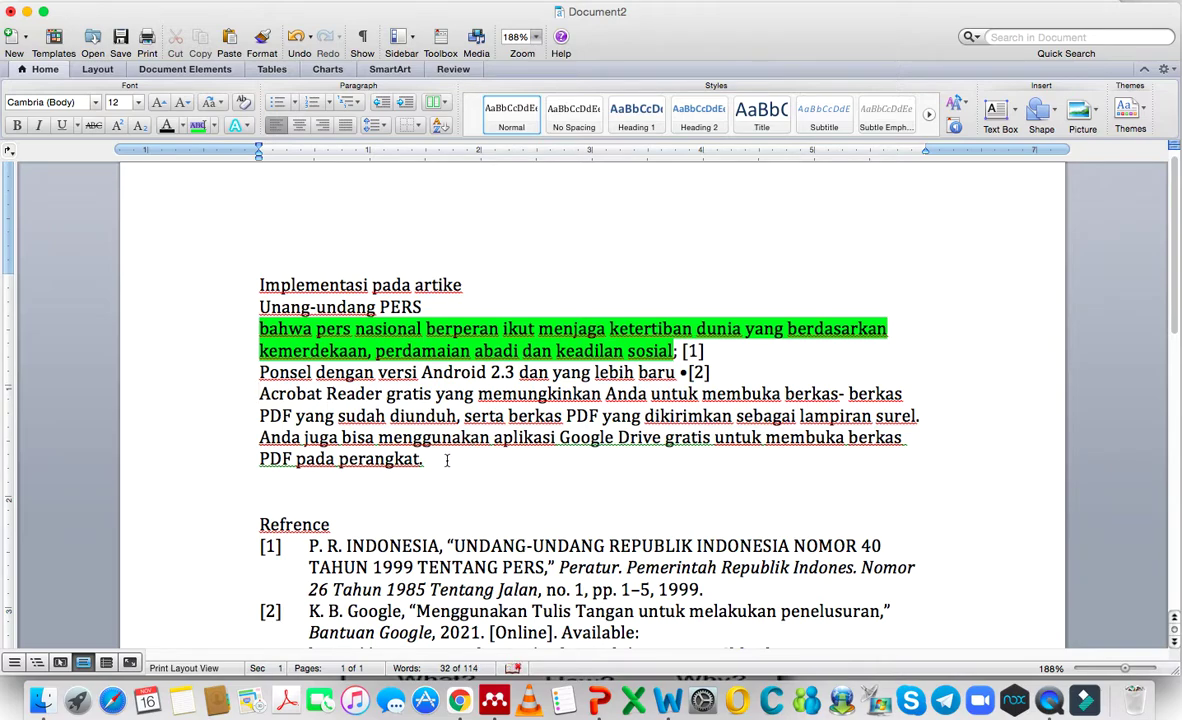
scroll(447, 460, "down", 2)
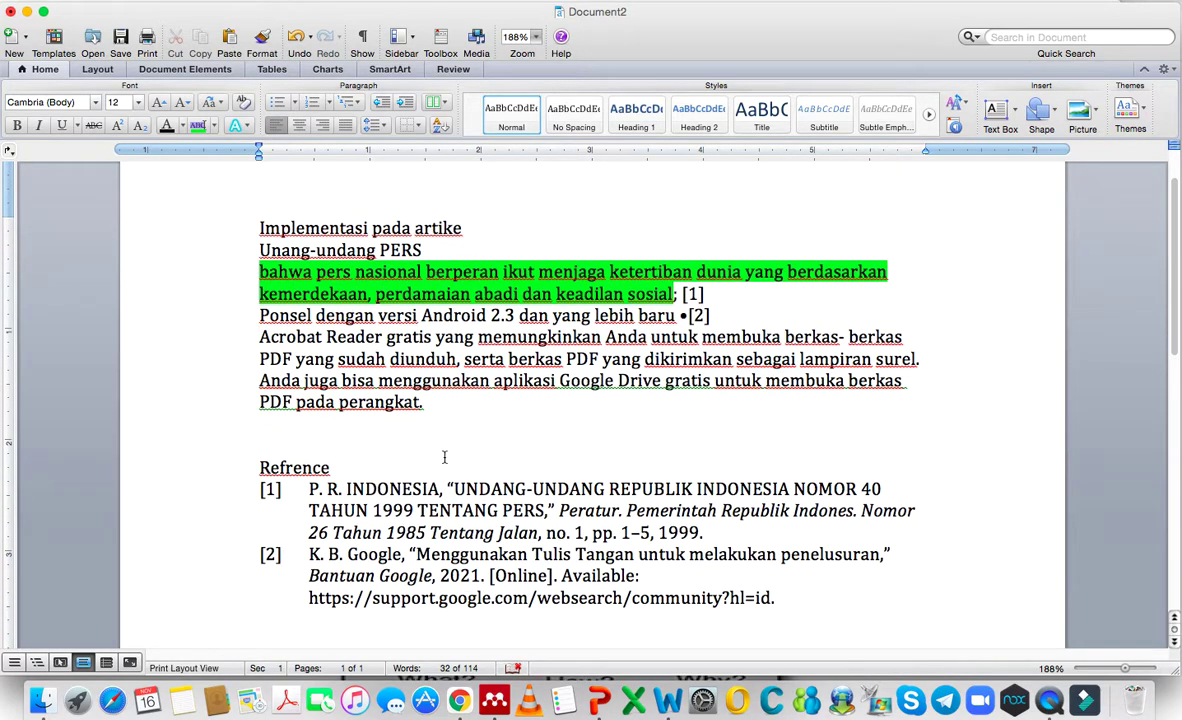
Insert a Mendeley citation of "Cara Membuka Berkas PDF di Ponsel Android" after "PDF pada perangkat." and check its entry in the reference list
left_click(424, 402)
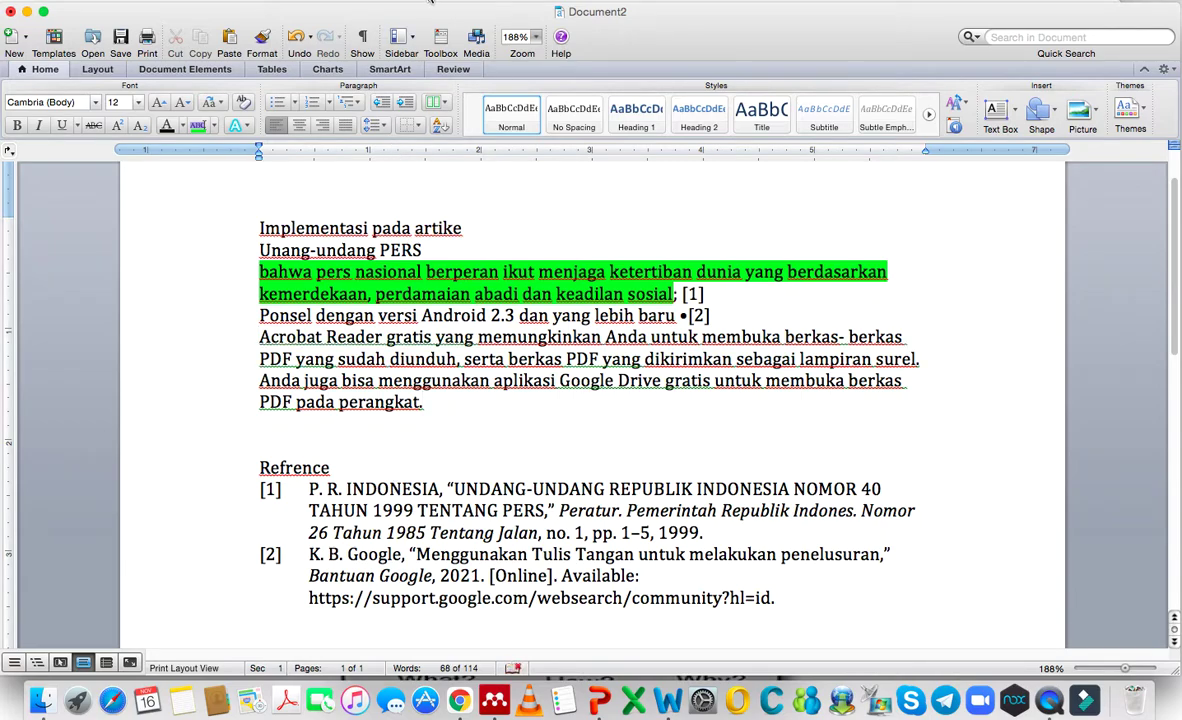
left_click(420, 8)
mouse_move(459, 37)
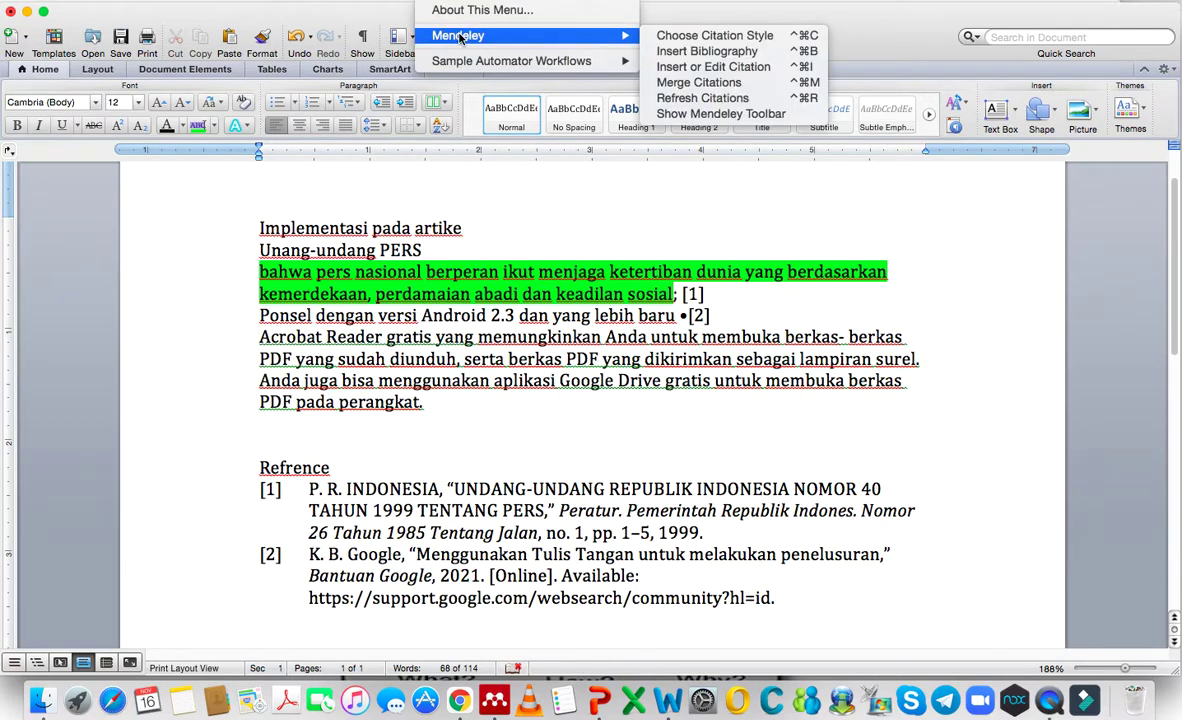
left_click(665, 68)
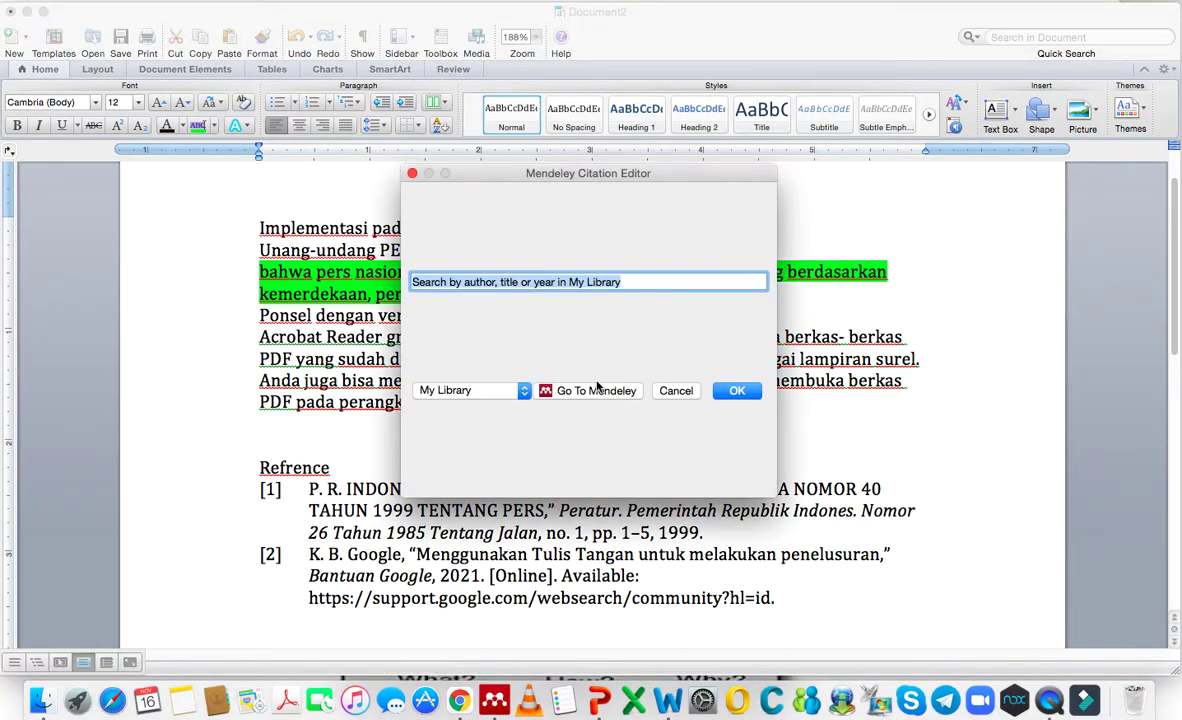
left_click(603, 398)
left_click(296, 178)
left_click(192, 40)
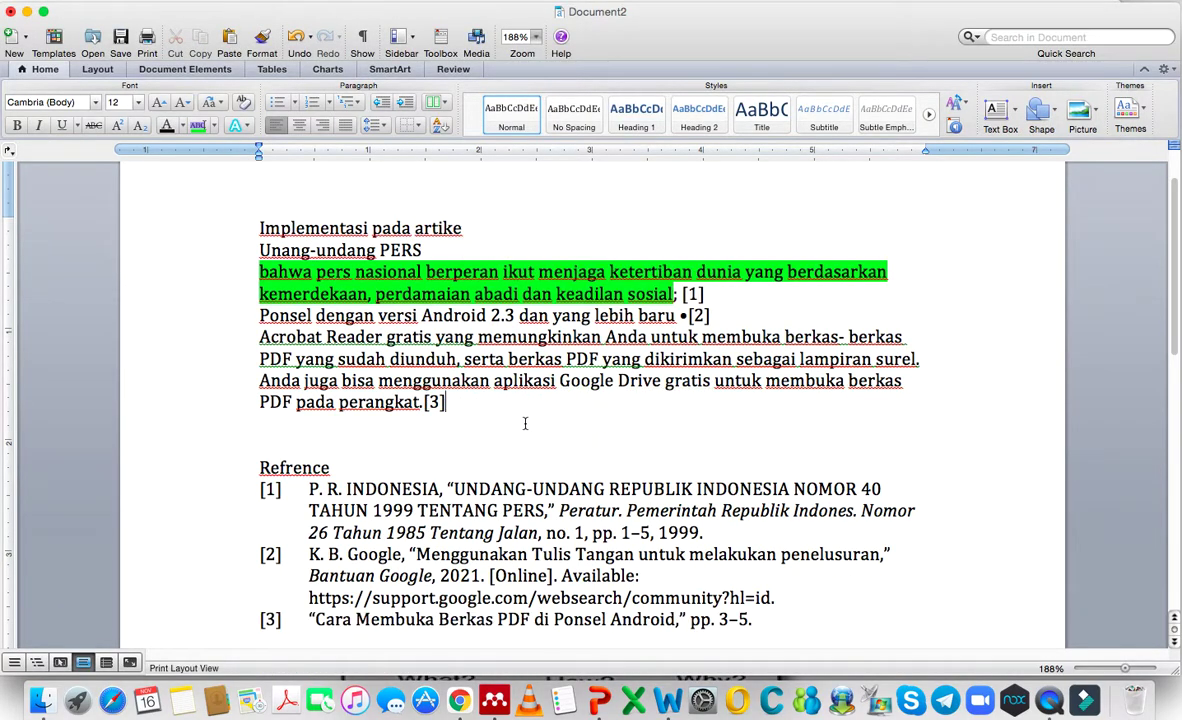
scroll(524, 423, "down", 3)
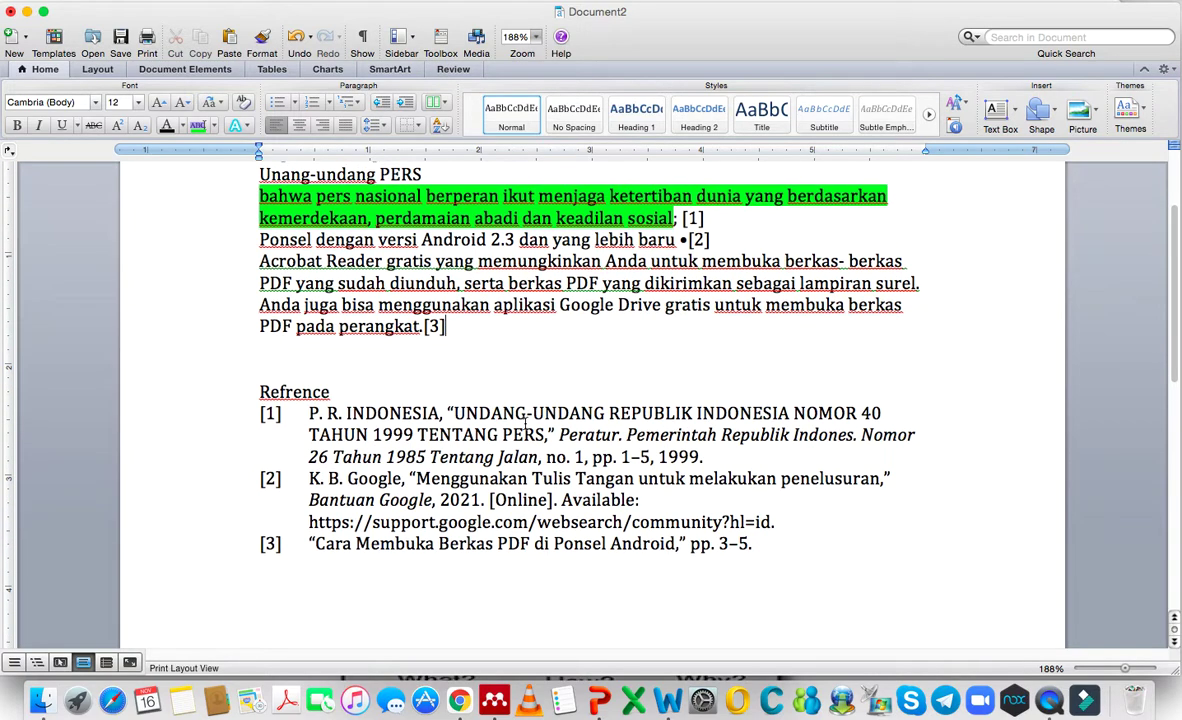
left_click(415, 543)
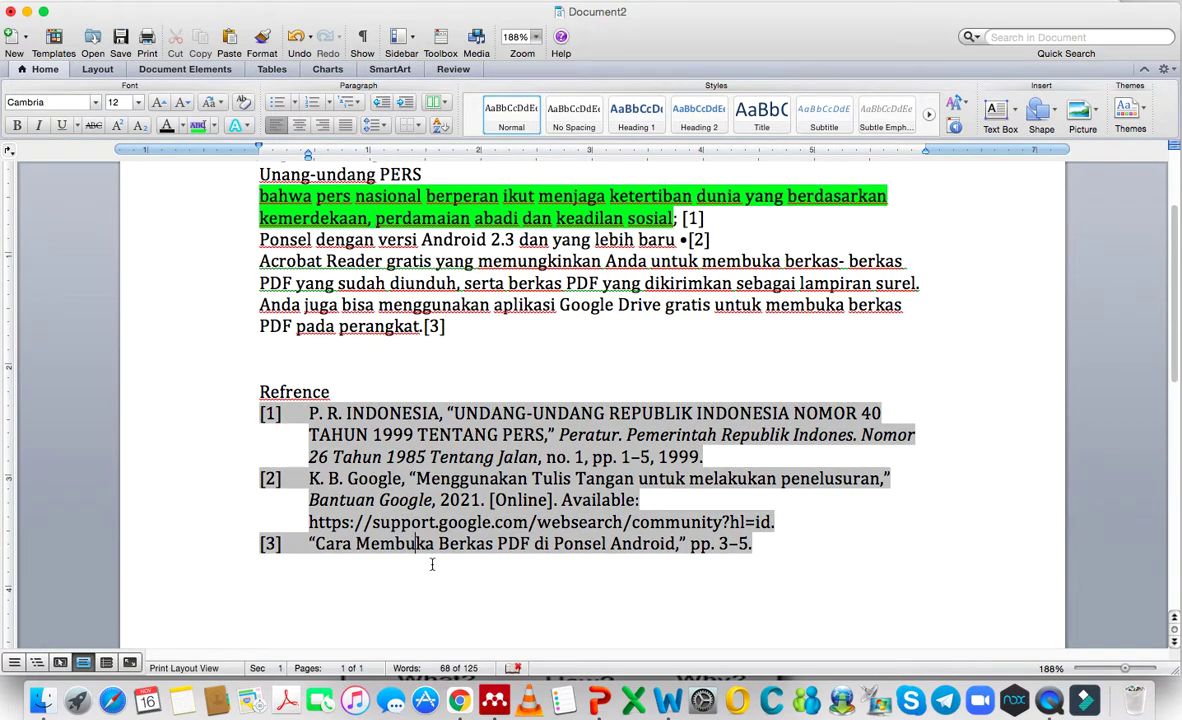
Switch to Mendeley and open the "Cara Membuka Berkas PDF di Ponsel Android" PDF to look for its author credit
left_click(492, 680)
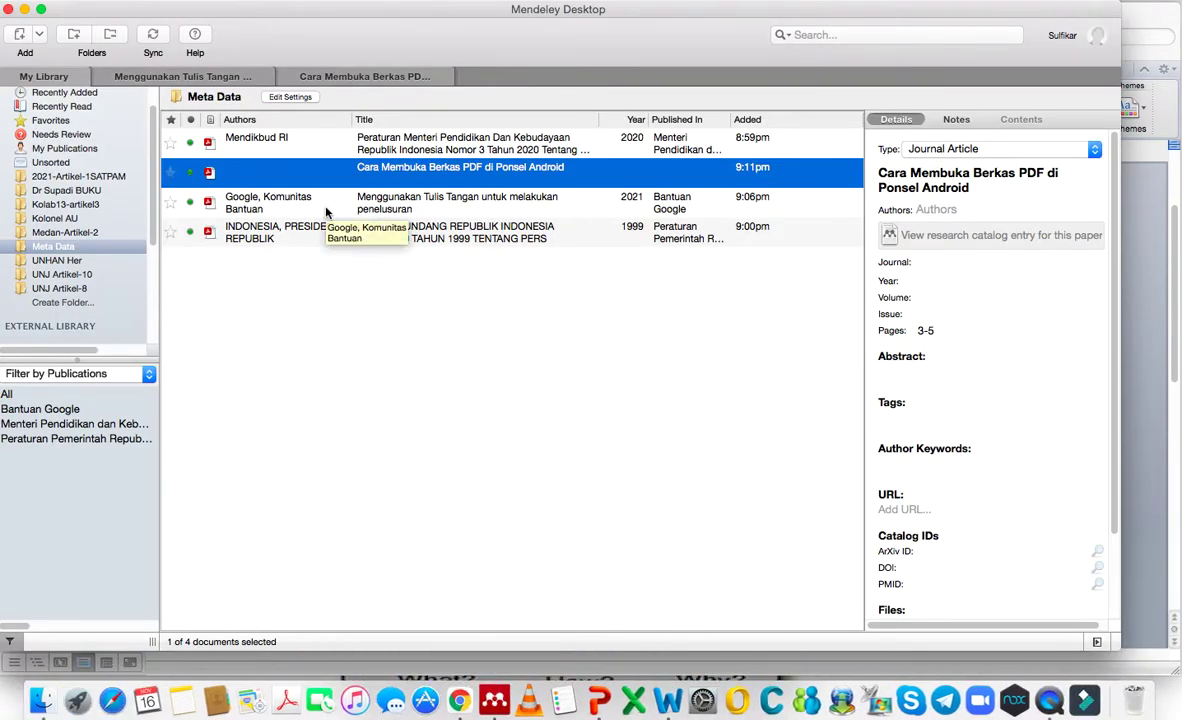
double_click(388, 184)
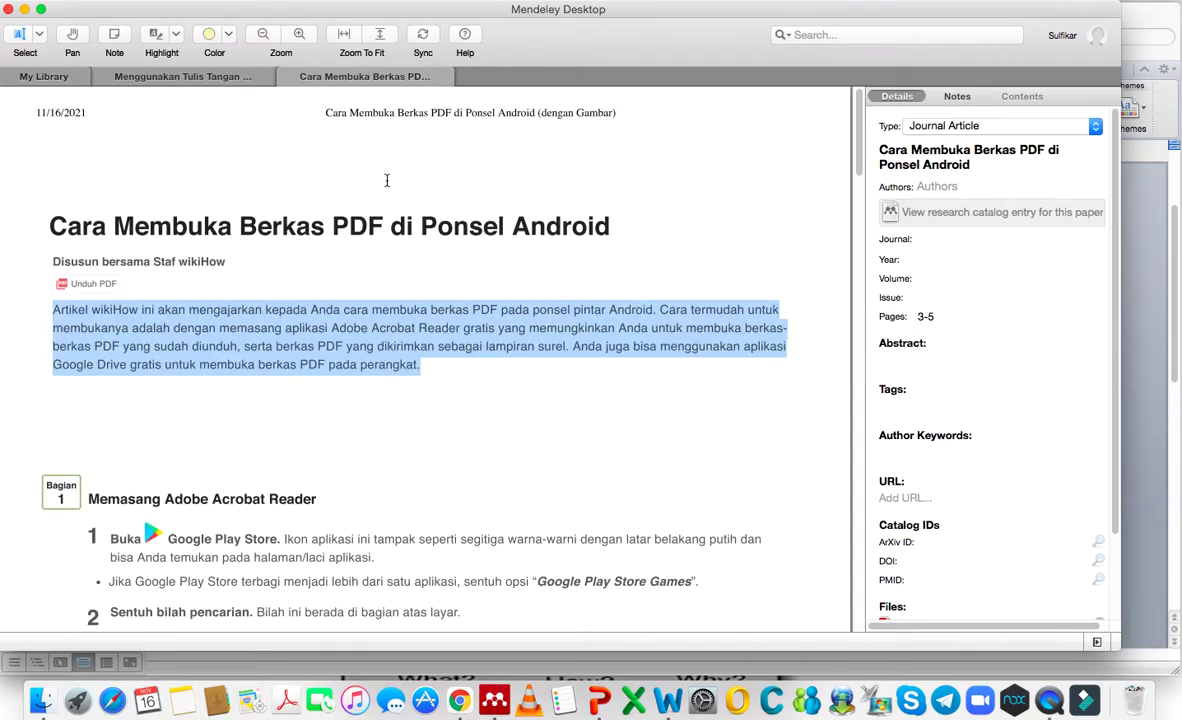
left_click(950, 186)
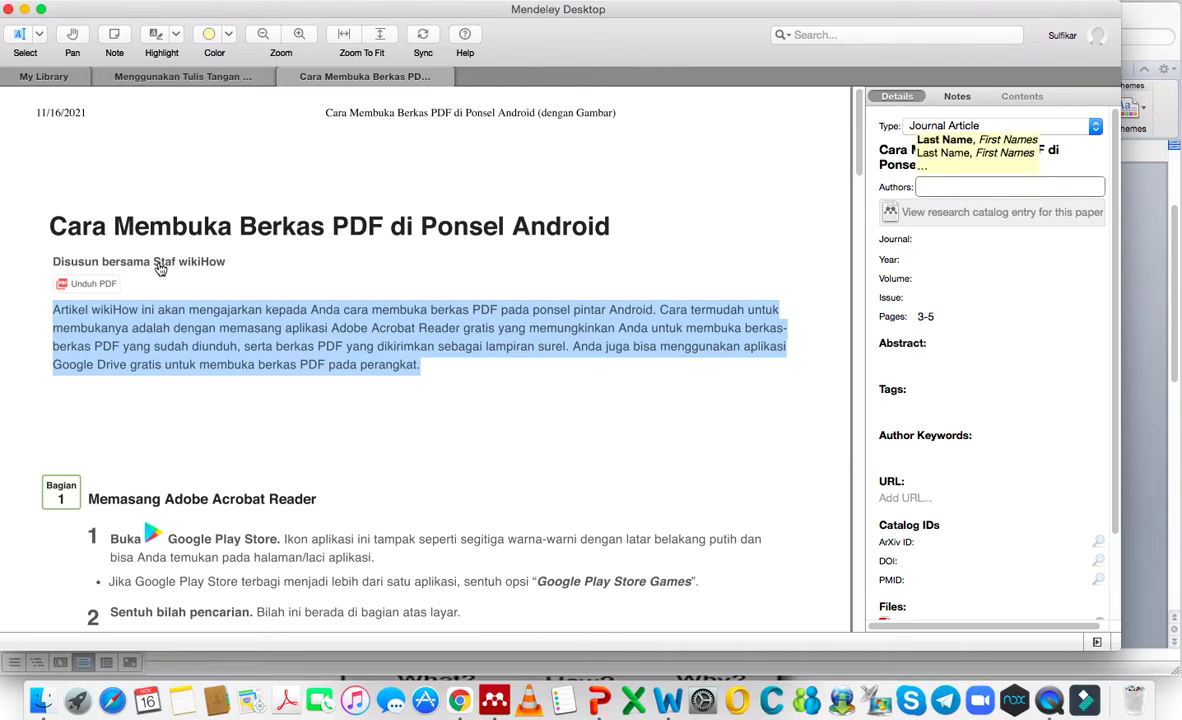
left_click(230, 264)
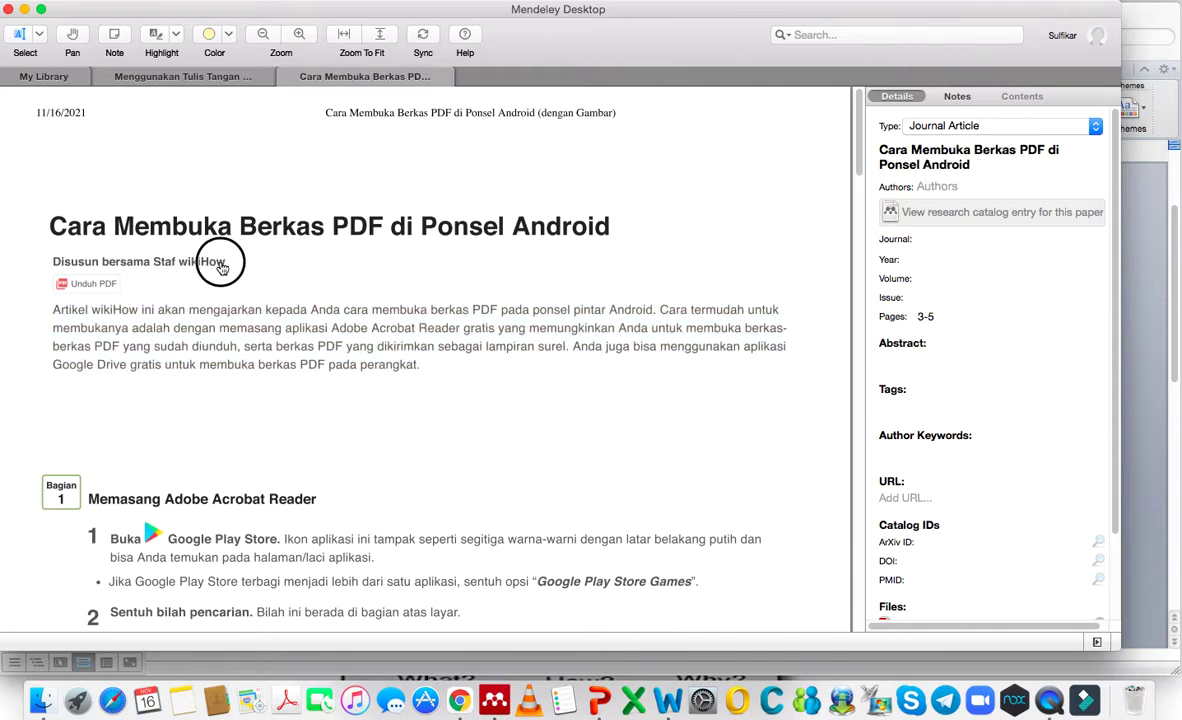
Switch to Chrome and copy the author credit "Staf wikiHow" from the article page
left_click(459, 690)
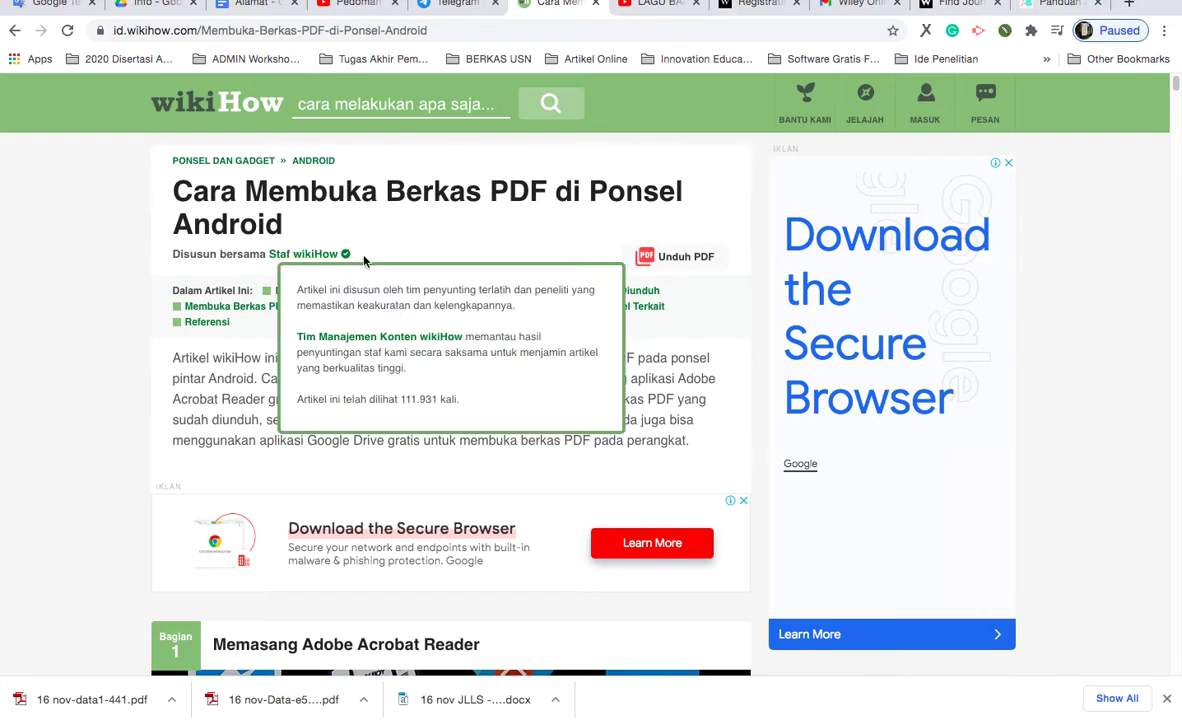
left_click_drag(340, 254, 272, 251)
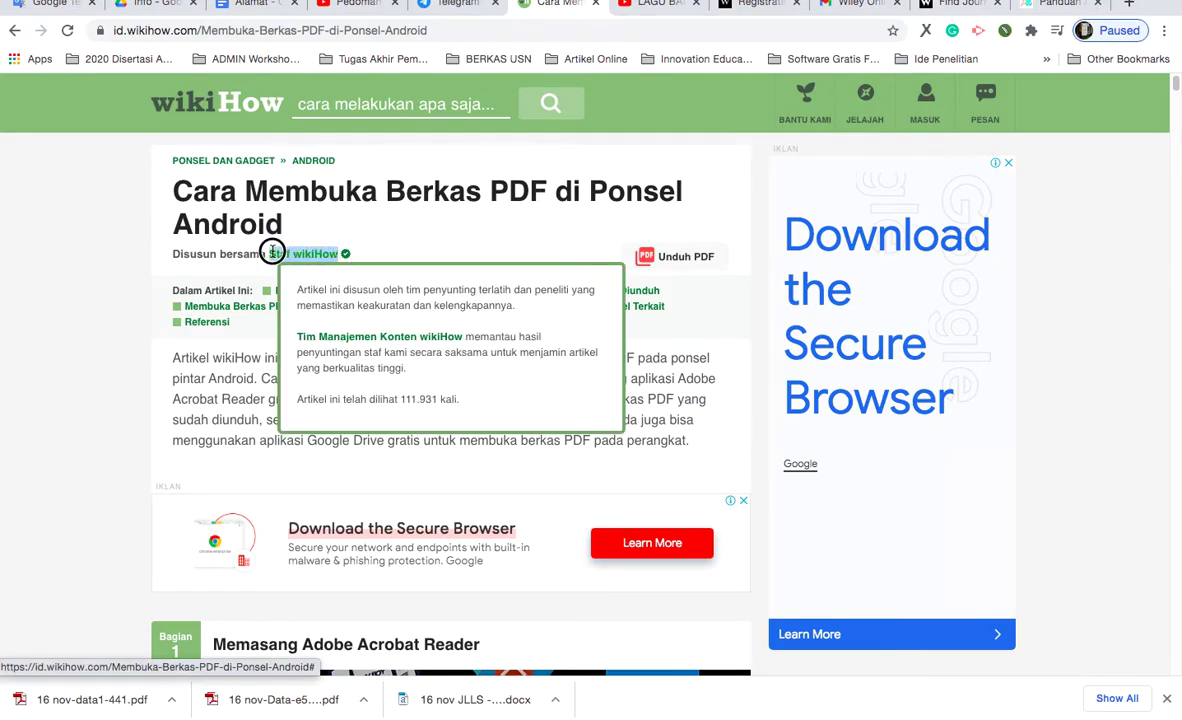
right_click(284, 260)
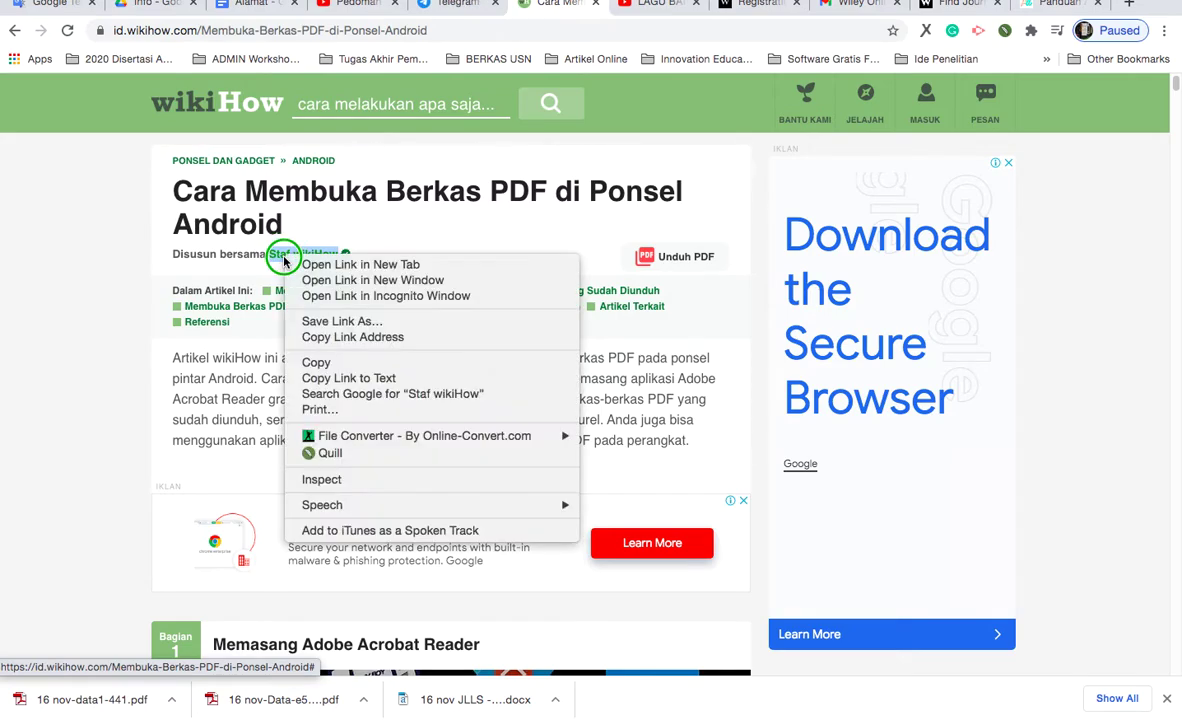
left_click(333, 363)
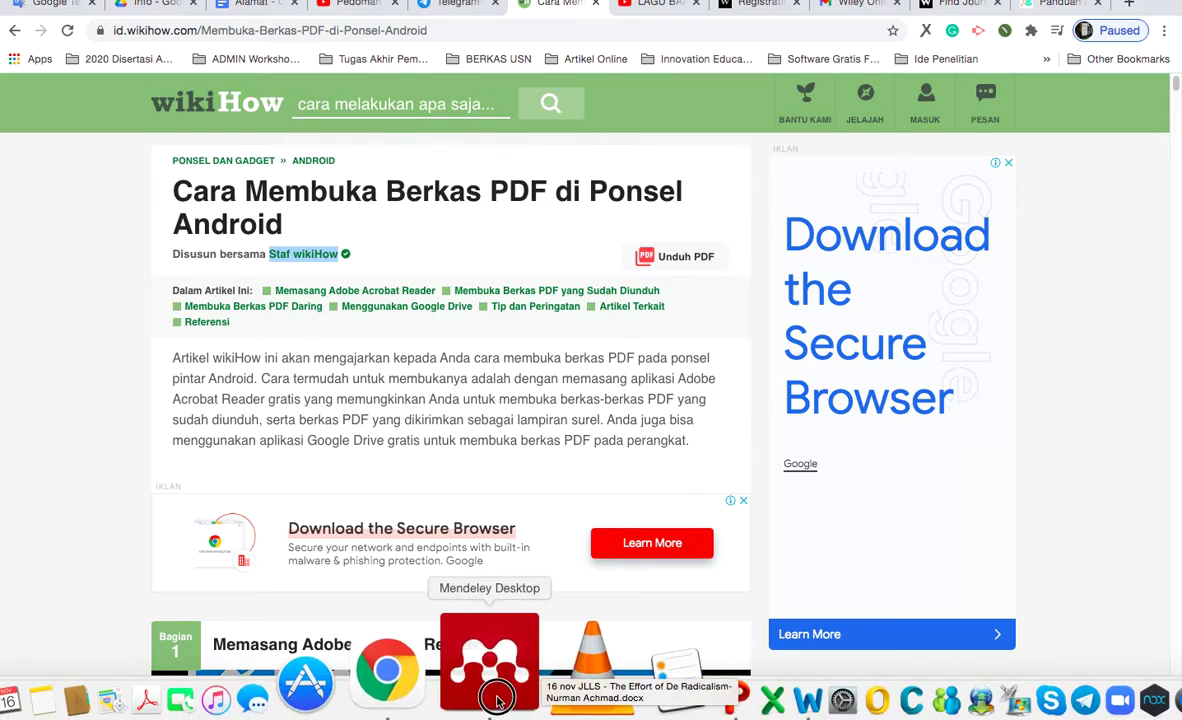
Return to Mendeley, paste "Staf wikiHow" as the entry's author and change the document type to Web Page
left_click(496, 662)
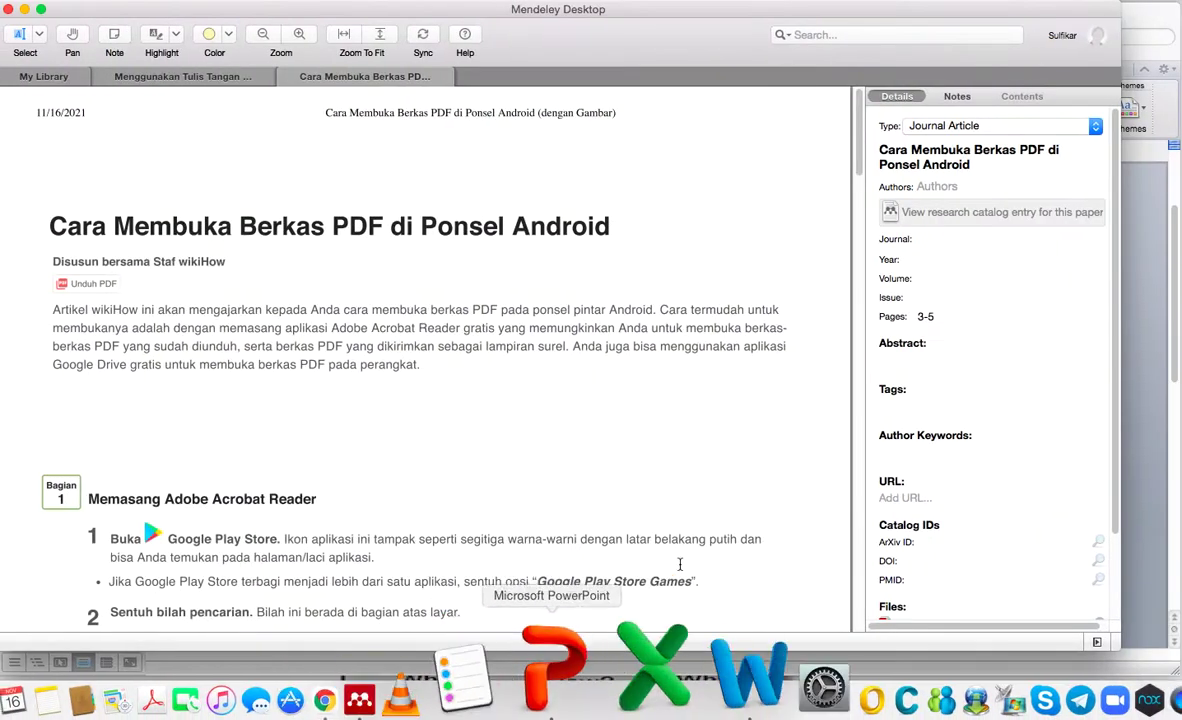
left_click(973, 187)
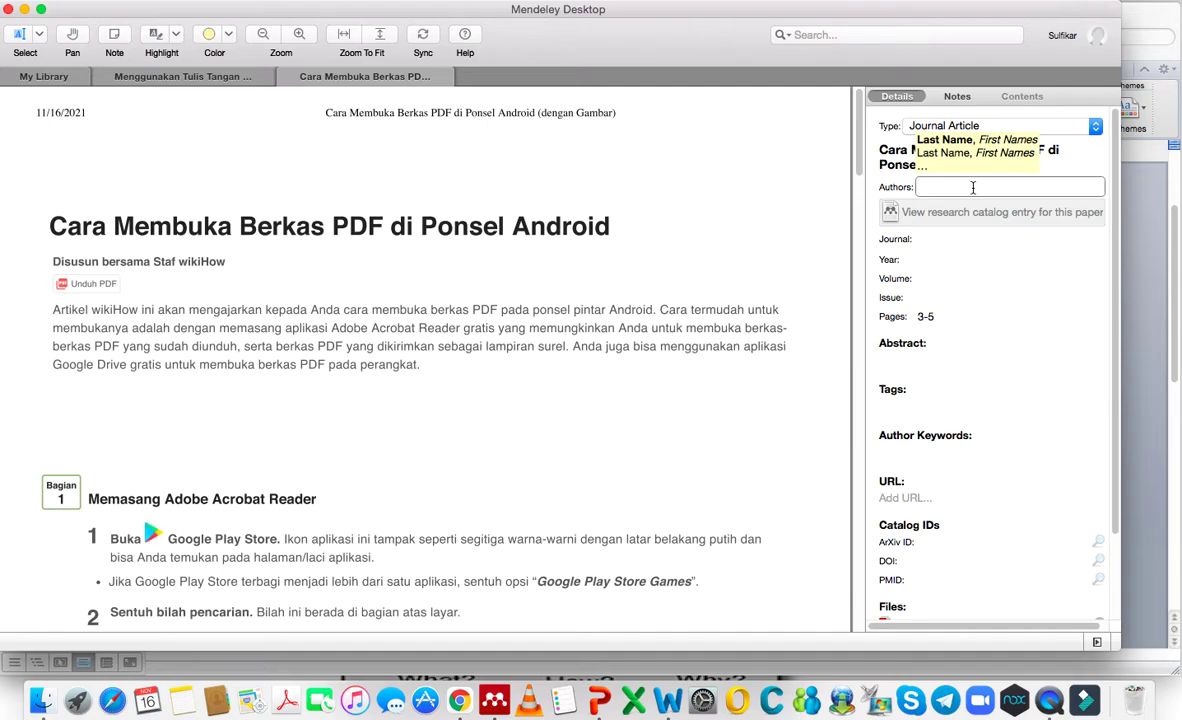
right_click(973, 187)
left_click(1014, 281)
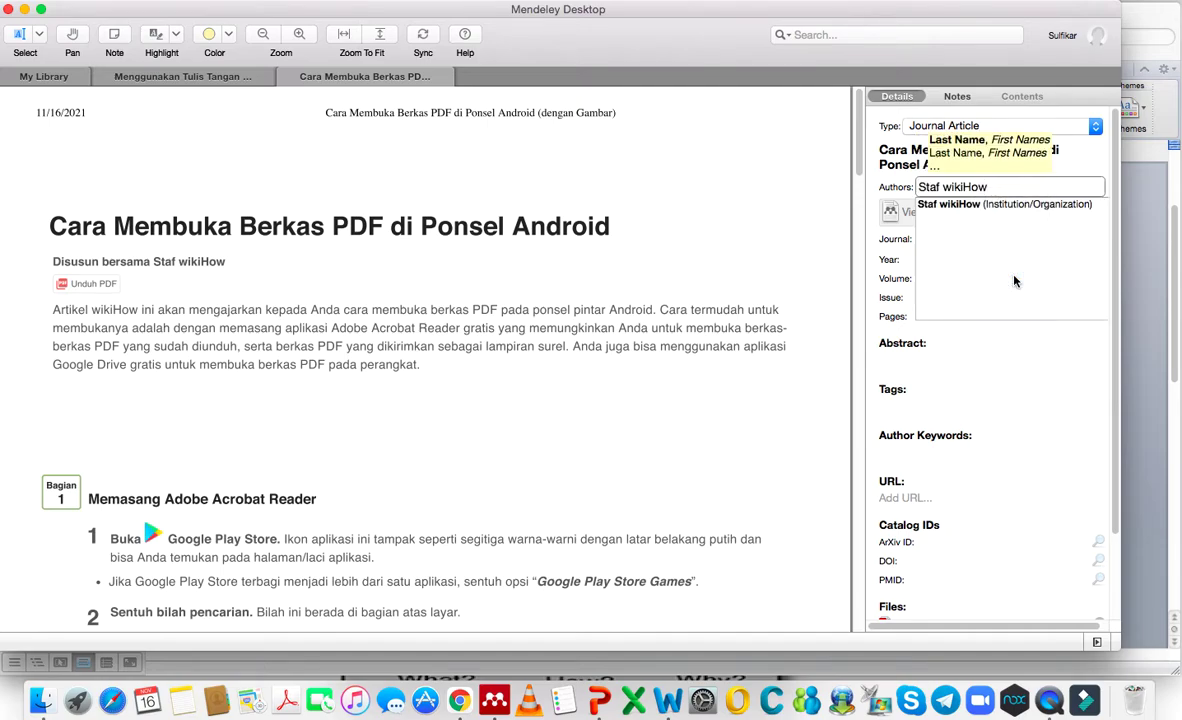
key("Tab")
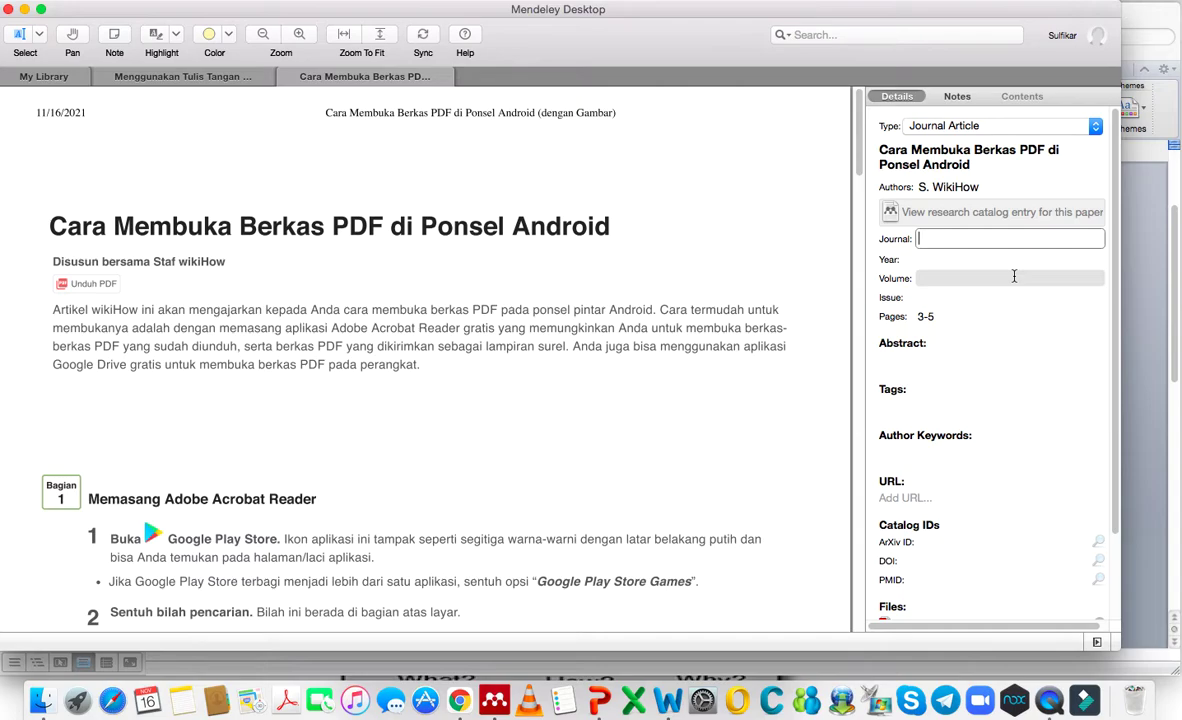
left_click(1018, 126)
left_click(948, 278)
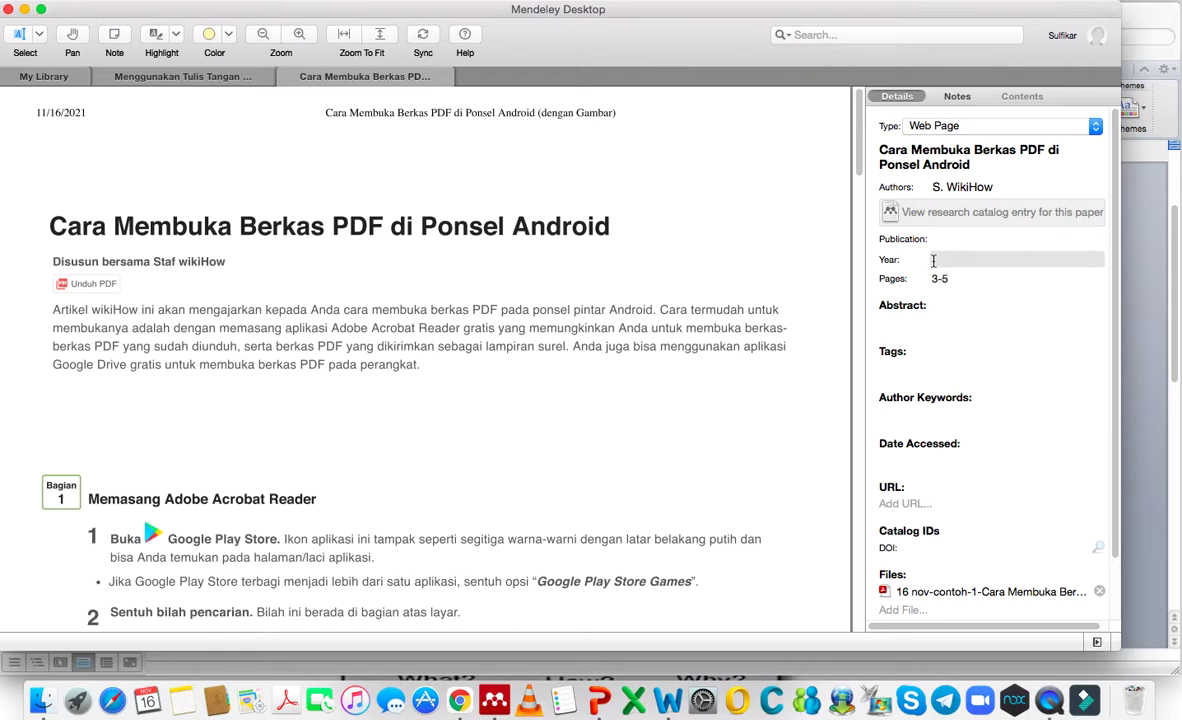
Glance at the wikiHow page in Chrome, and in Mendeley clear the entry's pages and set its year to 2021
left_click(470, 708)
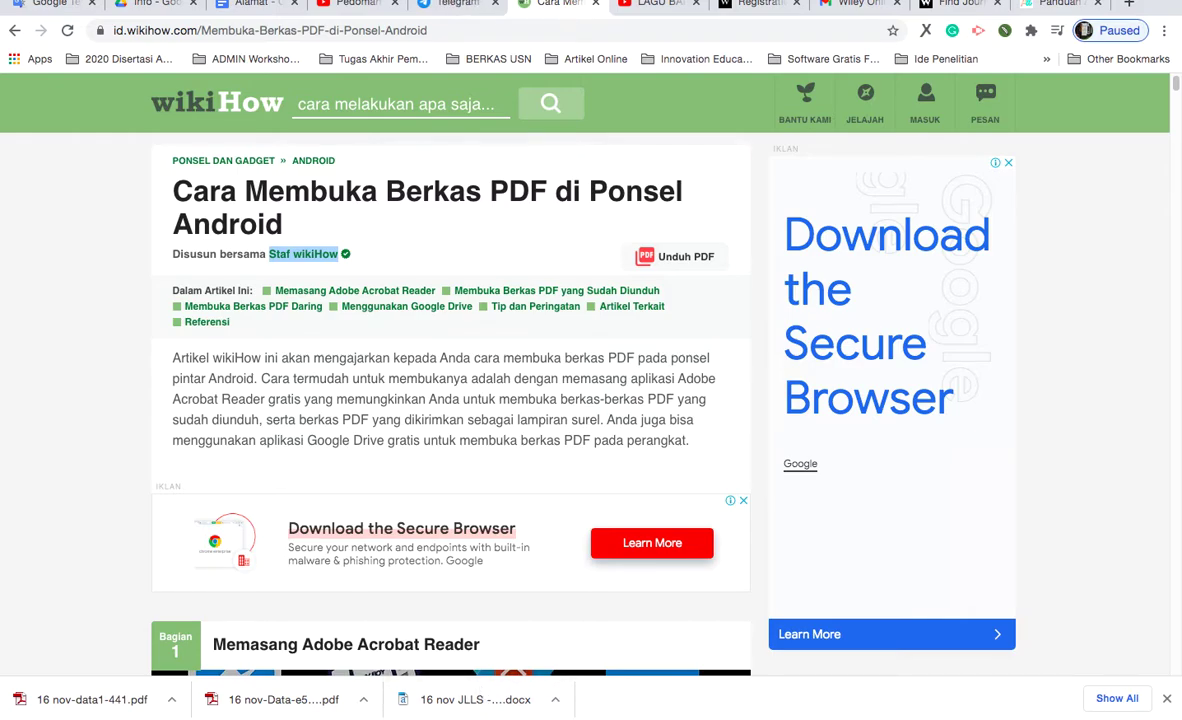
left_click(492, 665)
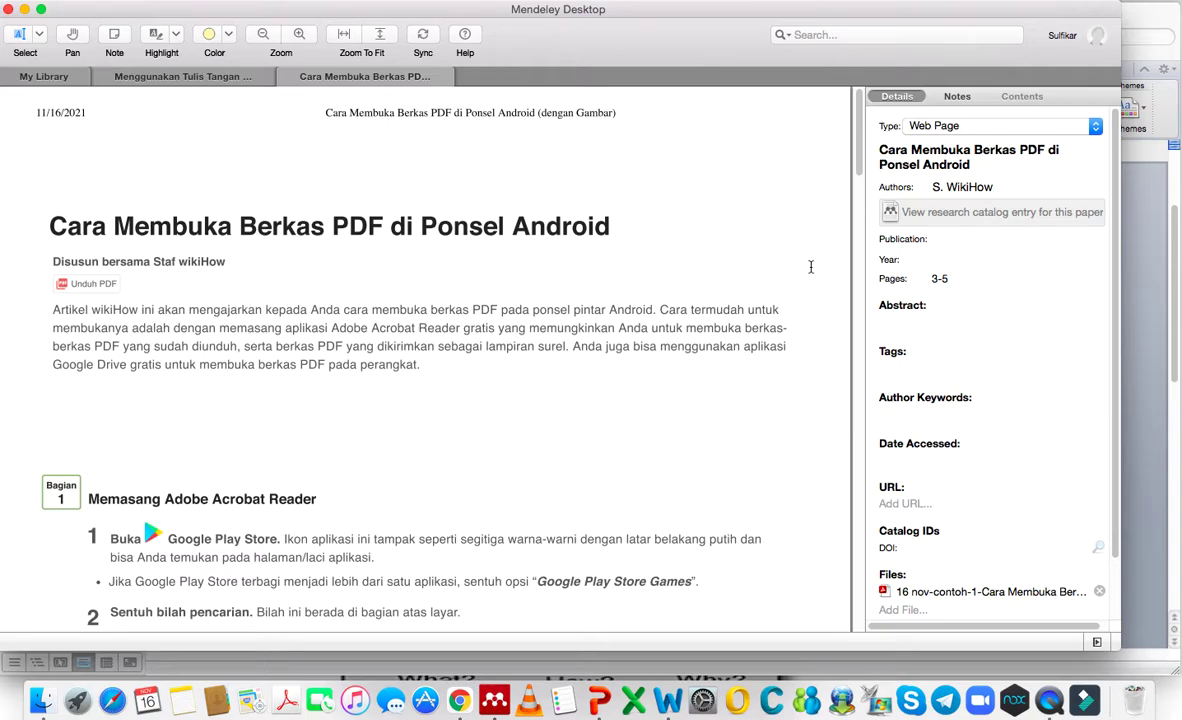
left_click(898, 279)
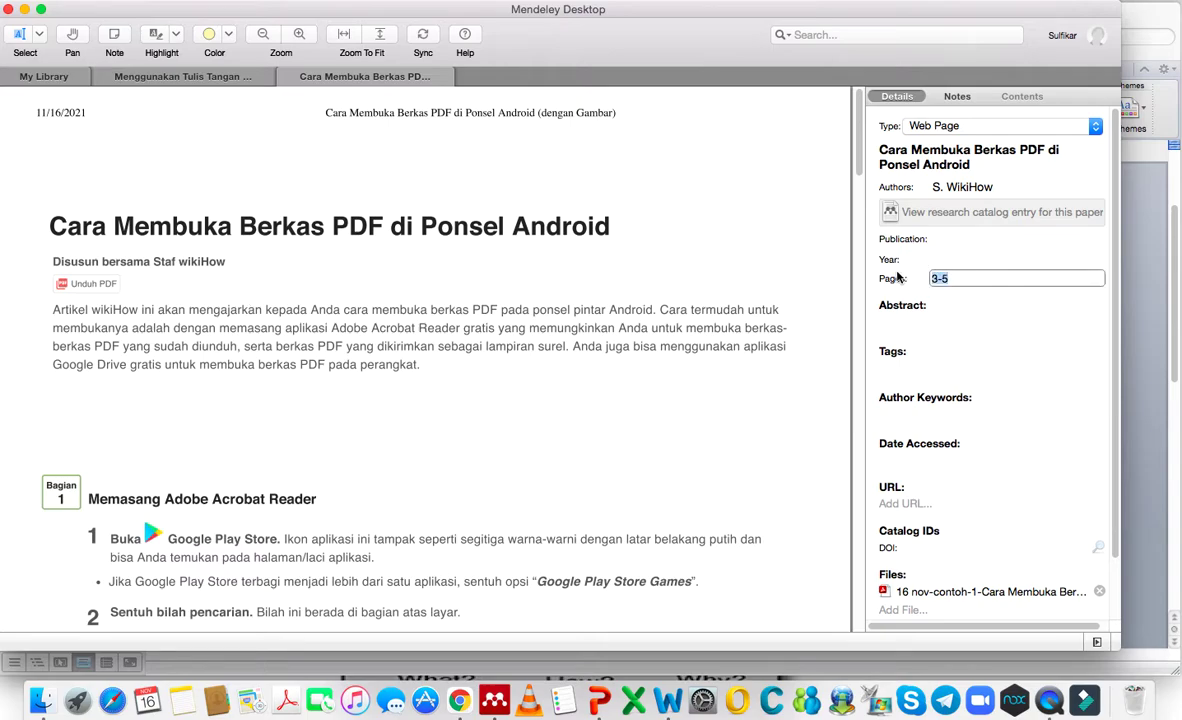
key("BackSpace")
left_click(923, 260)
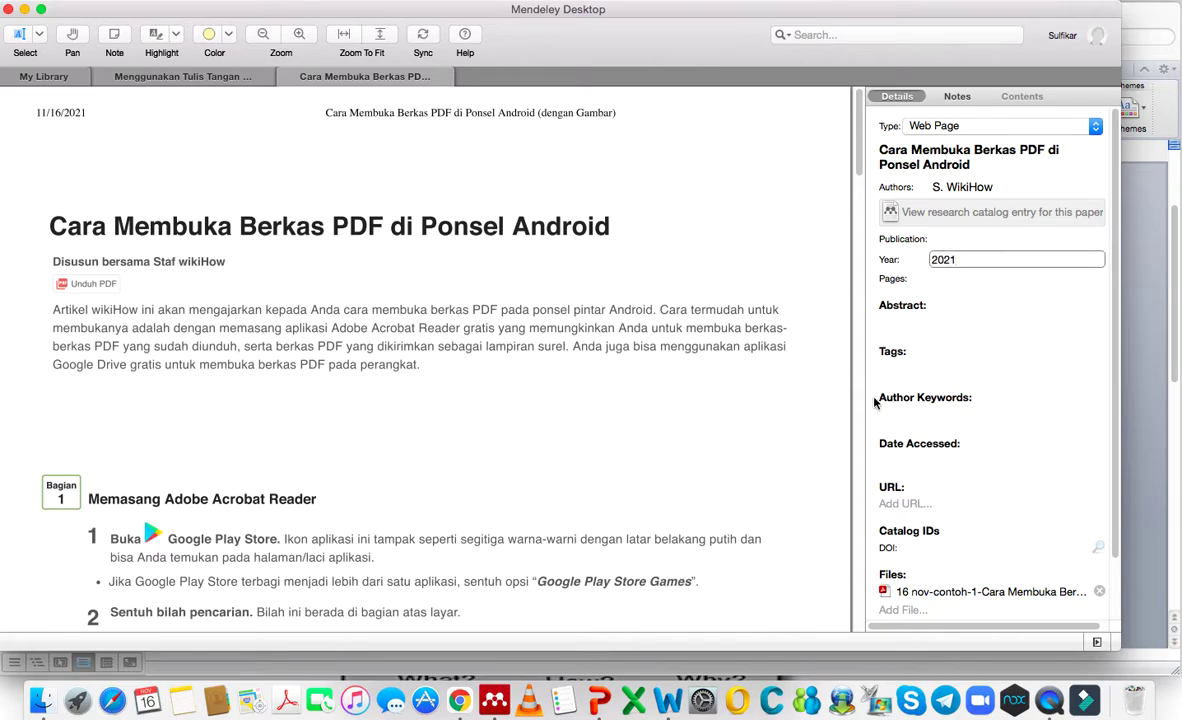
Set the entry's publication to "WikiPedia" and its pages to 3
left_click(946, 239)
type("E")
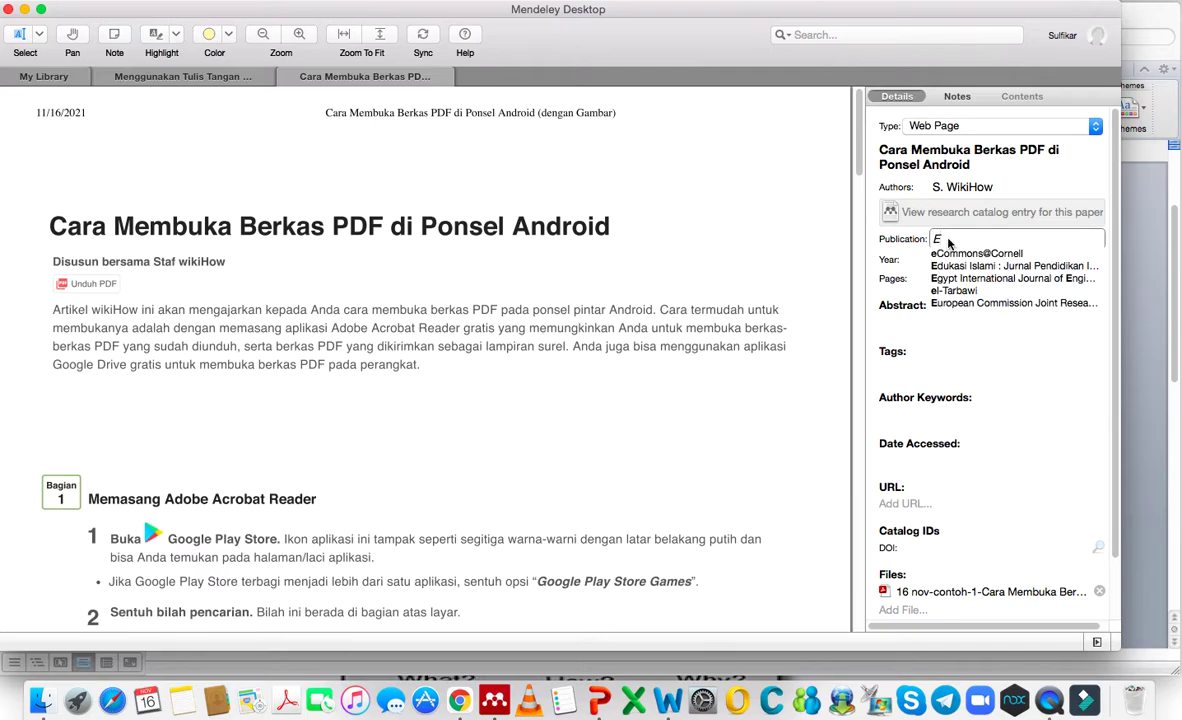
type("WikiPedia")
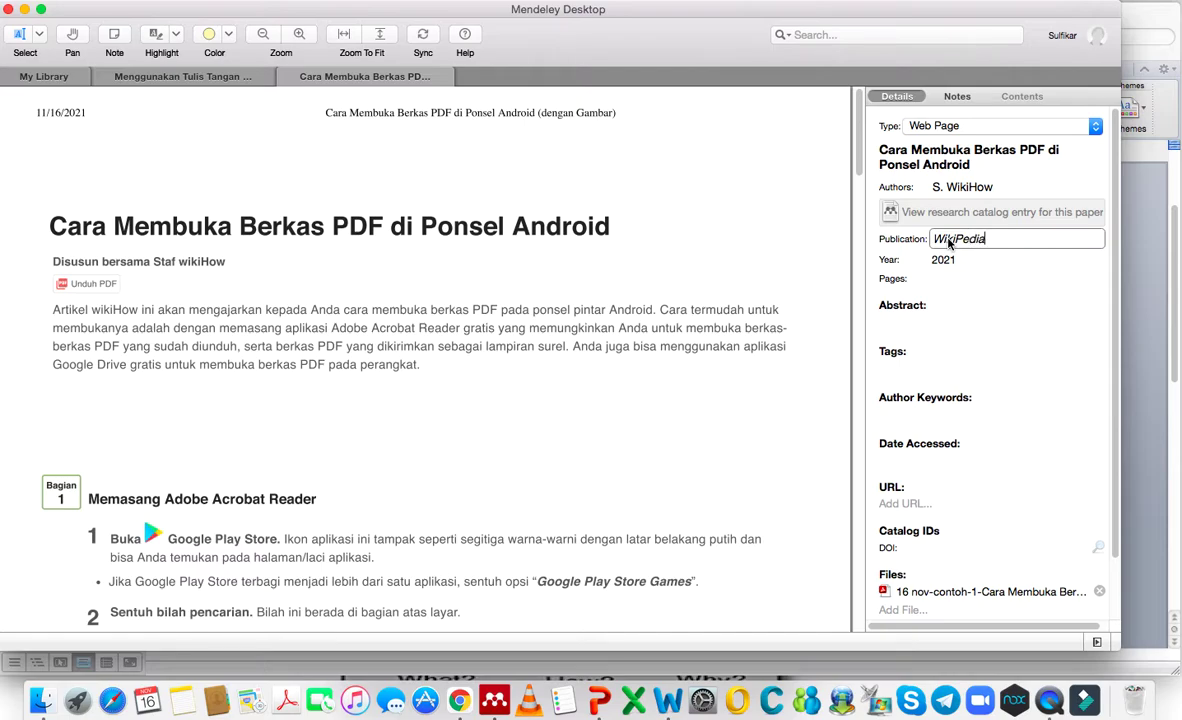
left_click(940, 279)
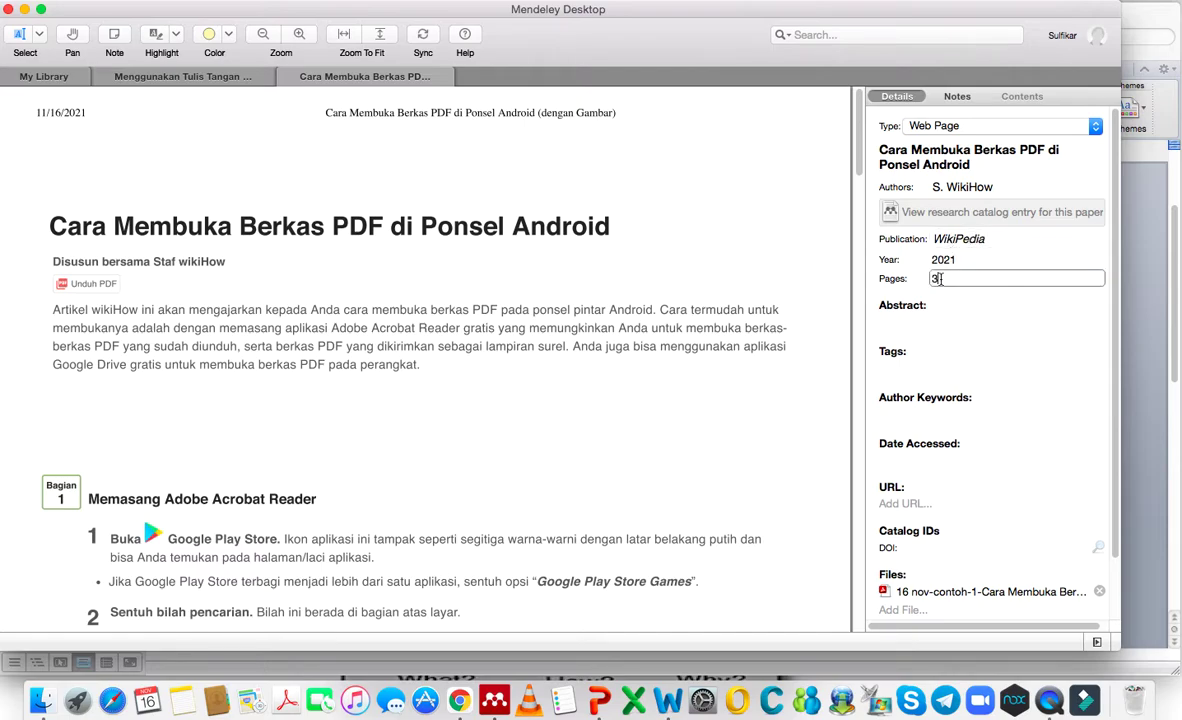
Switch to Chrome and copy the web address of the wikiHow article
left_click(913, 503)
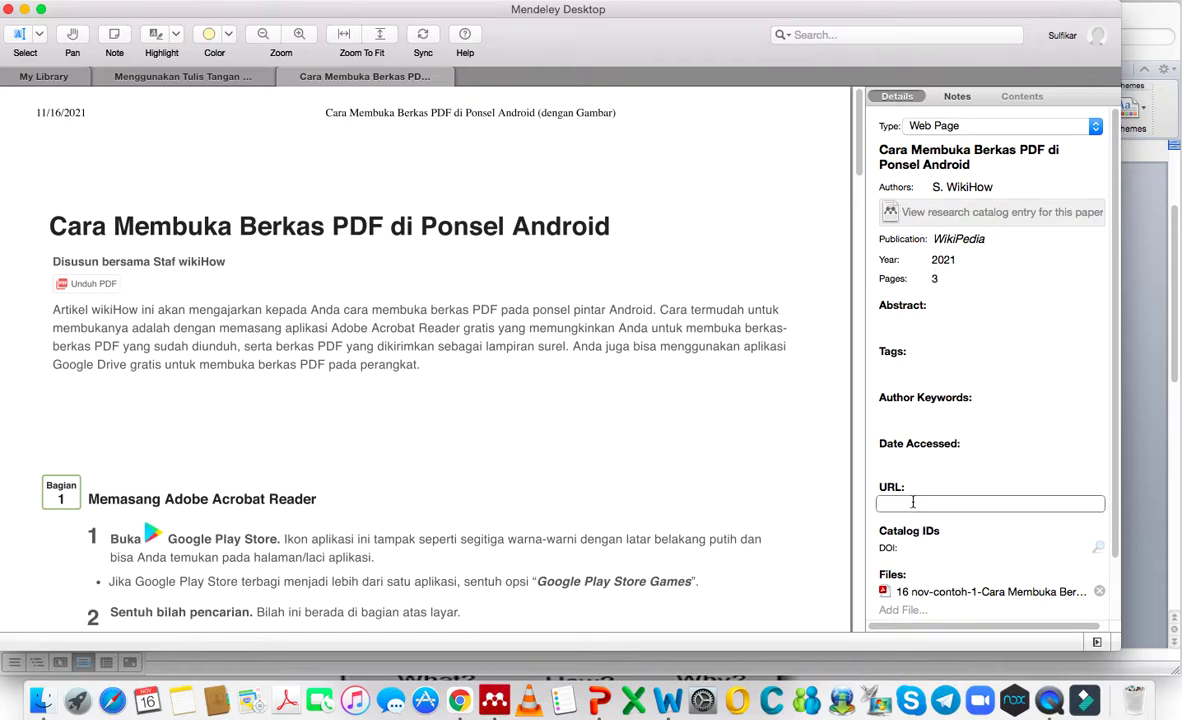
left_click(473, 708)
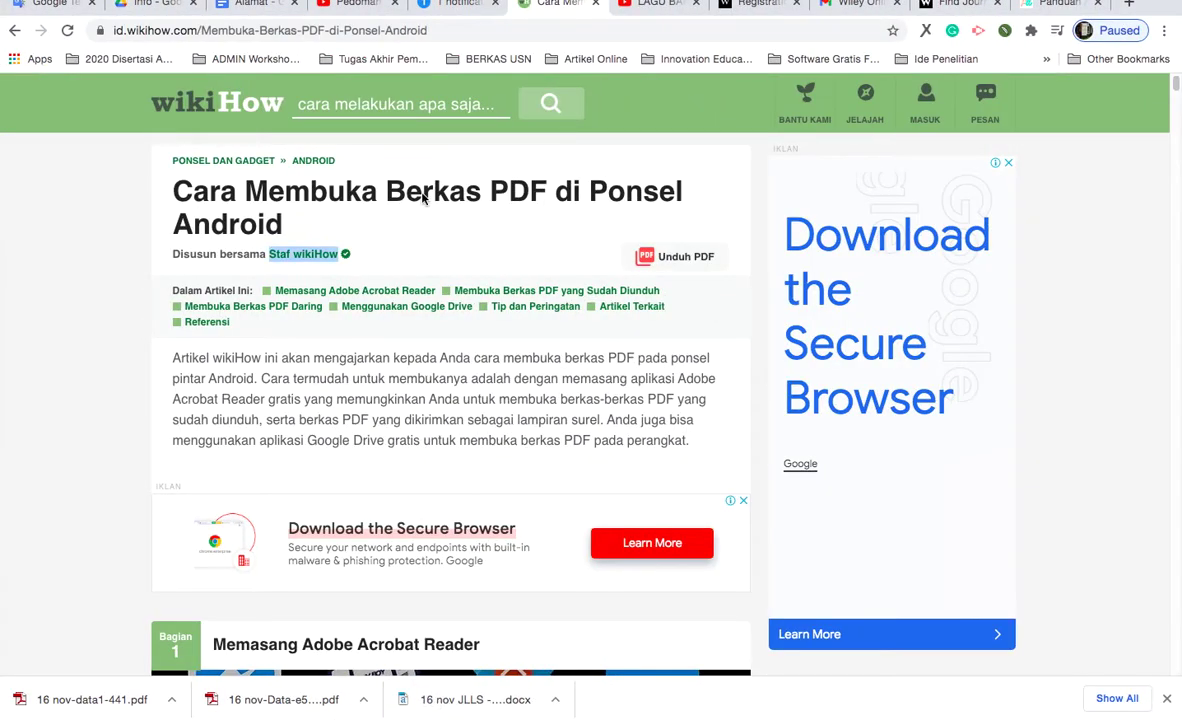
left_click(462, 31)
right_click(403, 34)
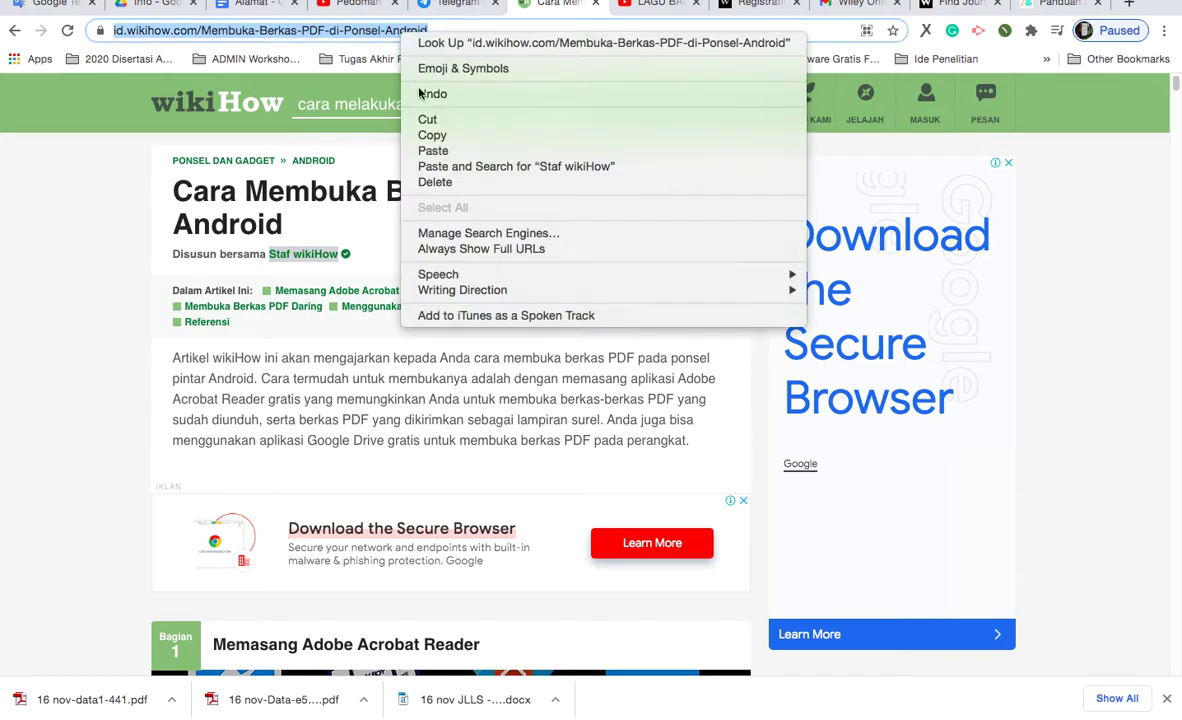
left_click(433, 135)
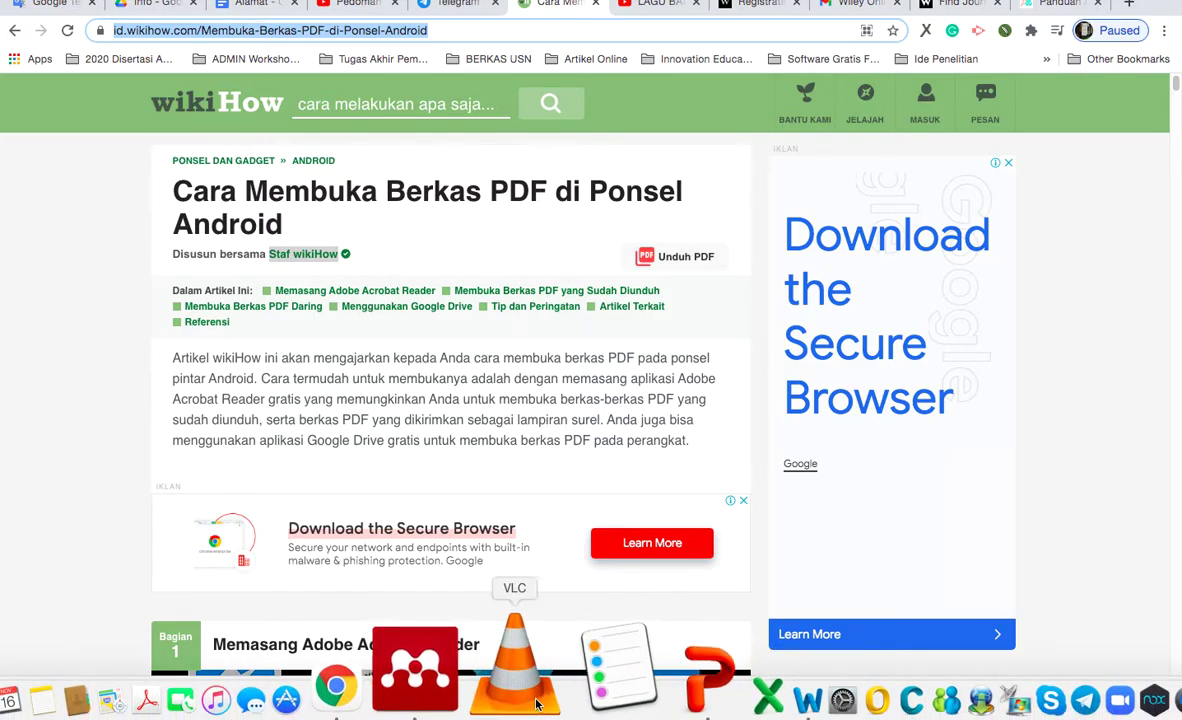
Return to Mendeley and paste the copied wikiHow address as the entry's URL
left_click(494, 699)
left_click(915, 502)
right_click(984, 499)
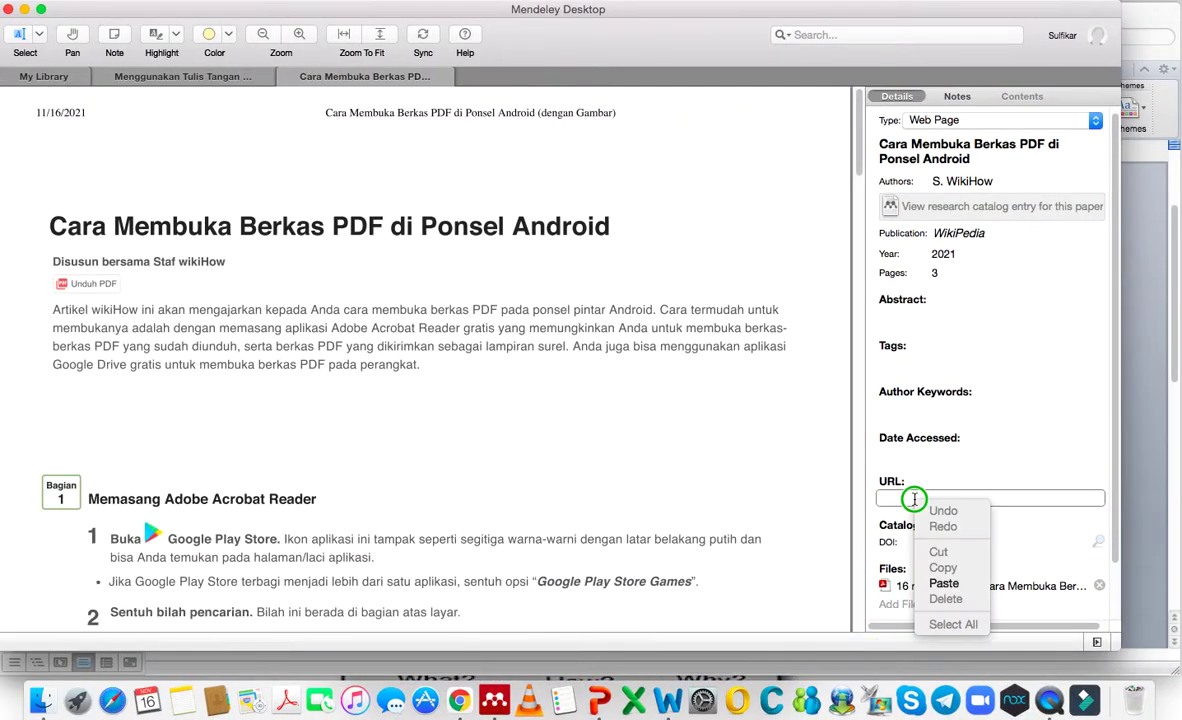
left_click(1017, 585)
key("Tab")
scroll(677, 395, "up", 1)
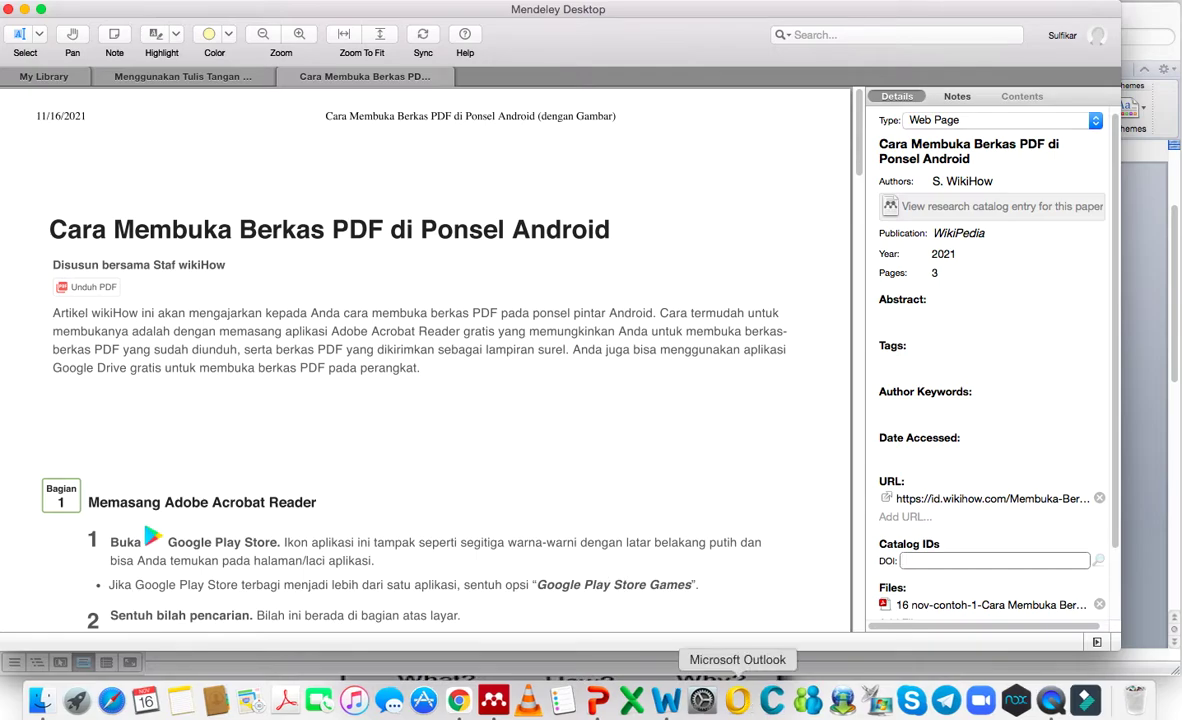
Switch to Word and change the font colour of the [3] citation in the text to orange
left_click(669, 700)
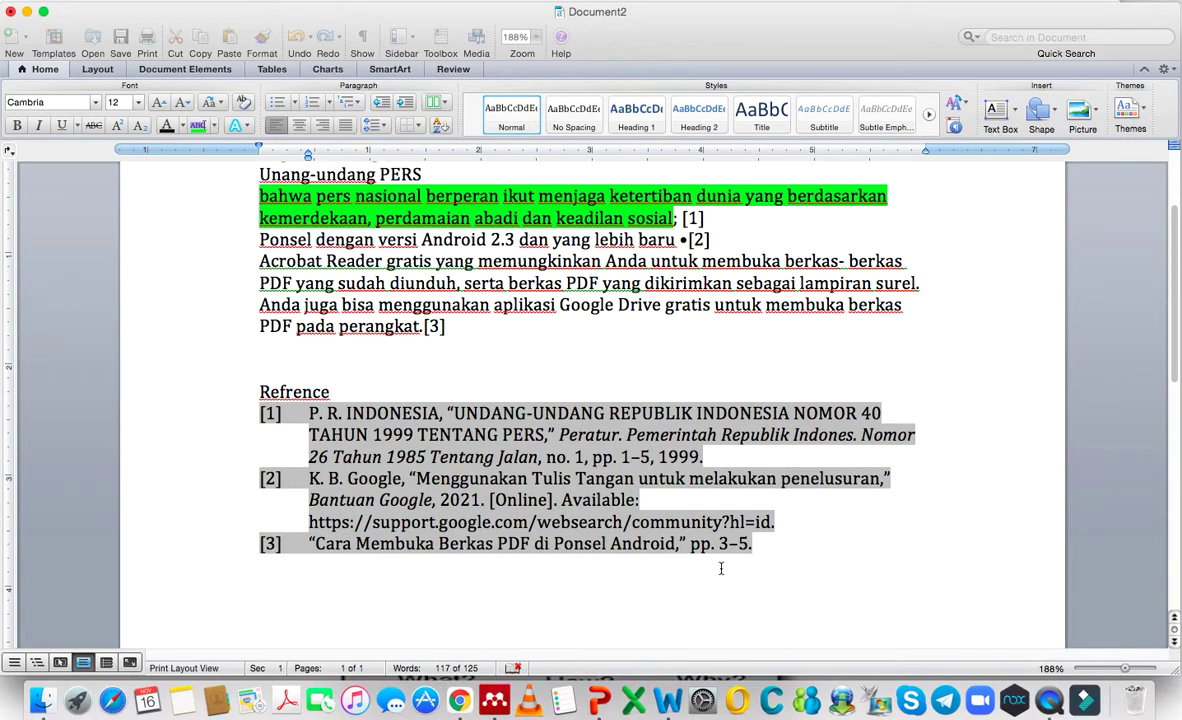
left_click(301, 563)
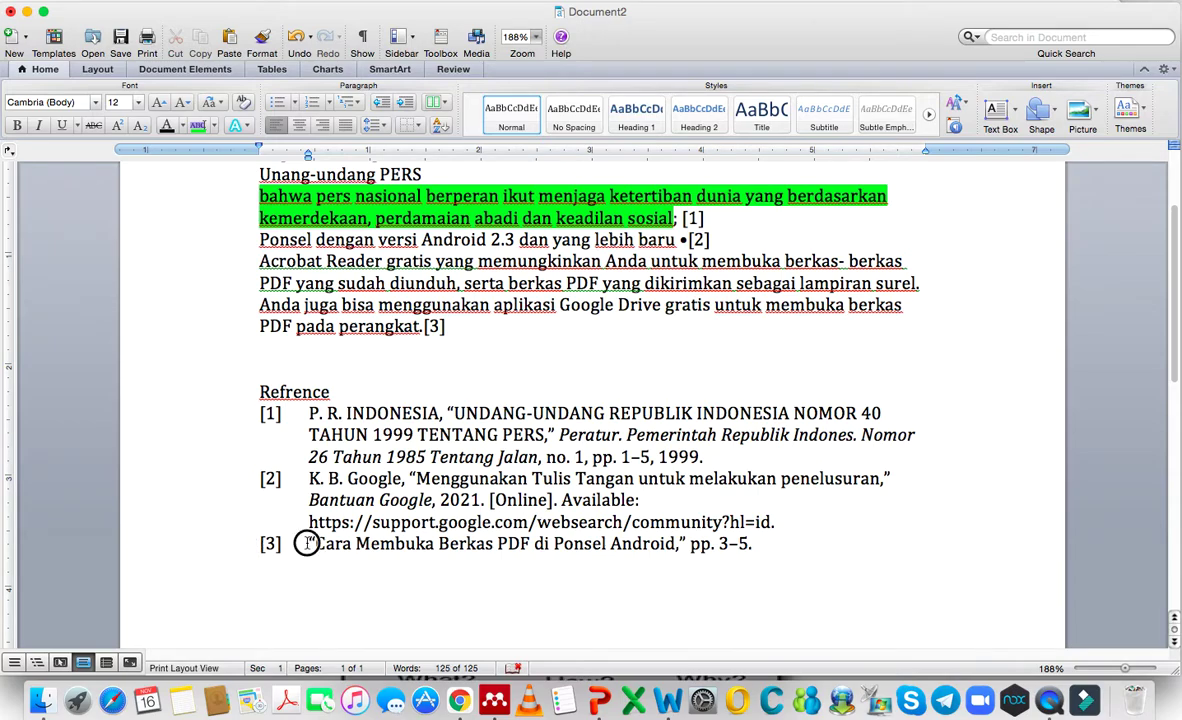
left_click(312, 543)
left_click_drag(312, 543, 755, 545)
left_click(700, 505)
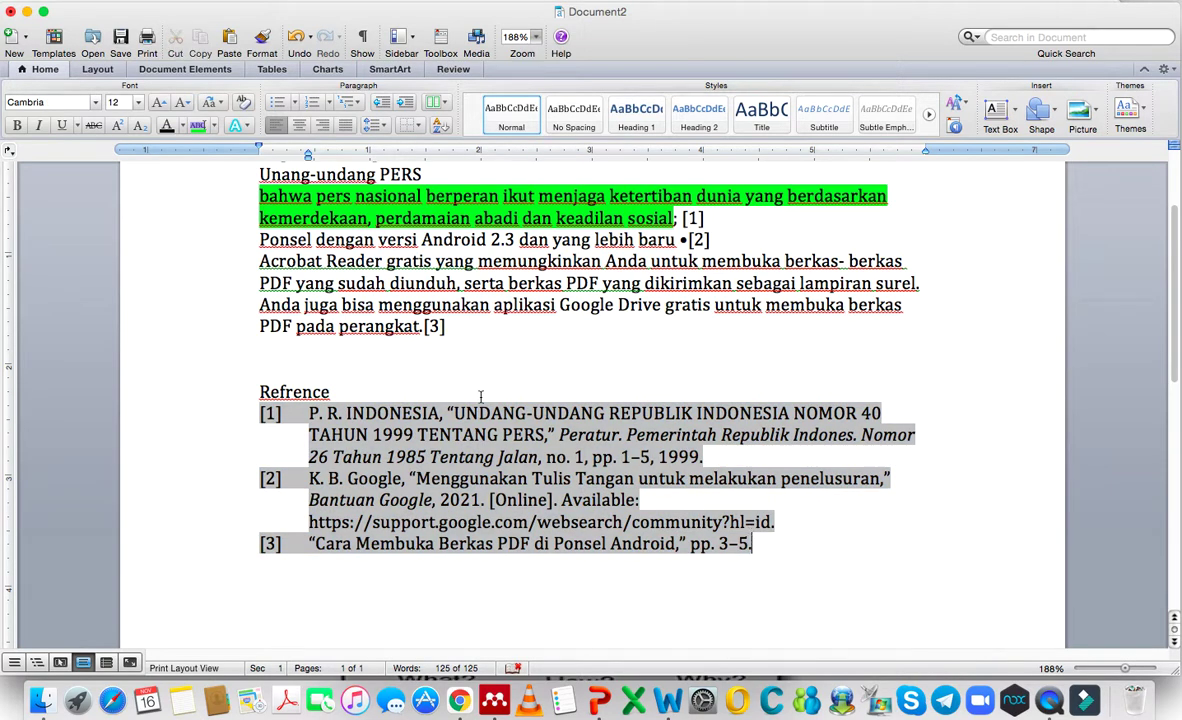
left_click_drag(445, 330, 422, 326)
left_click(178, 126)
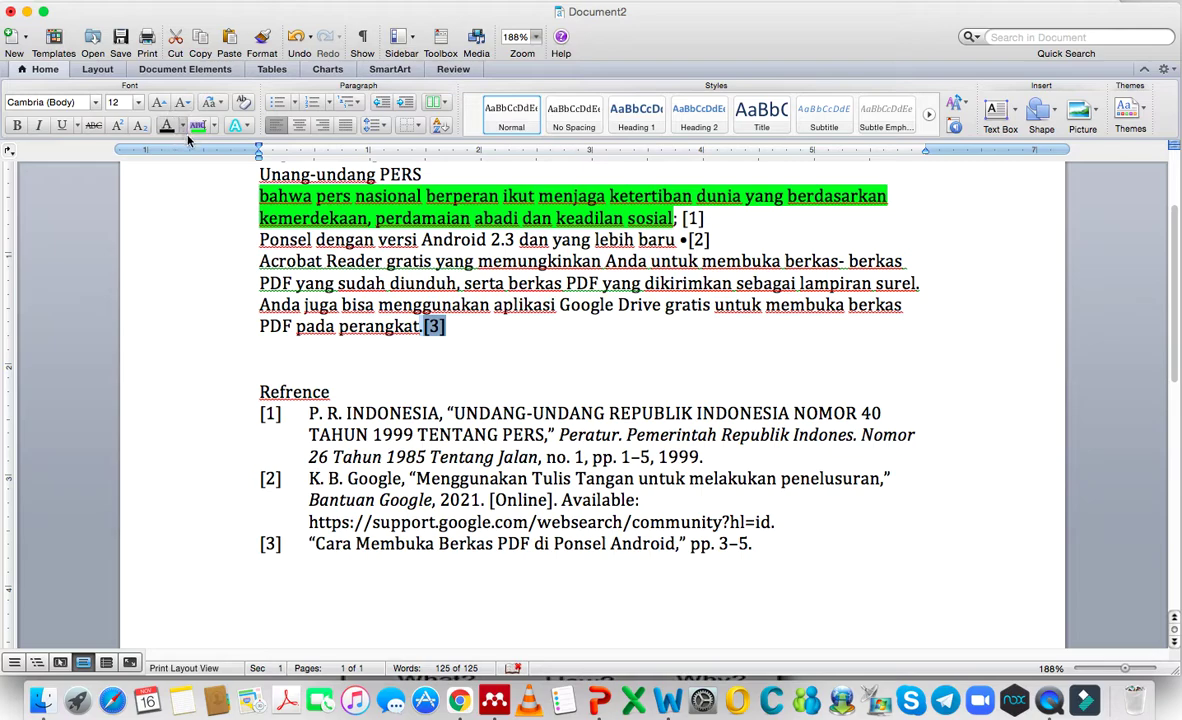
left_click(183, 127)
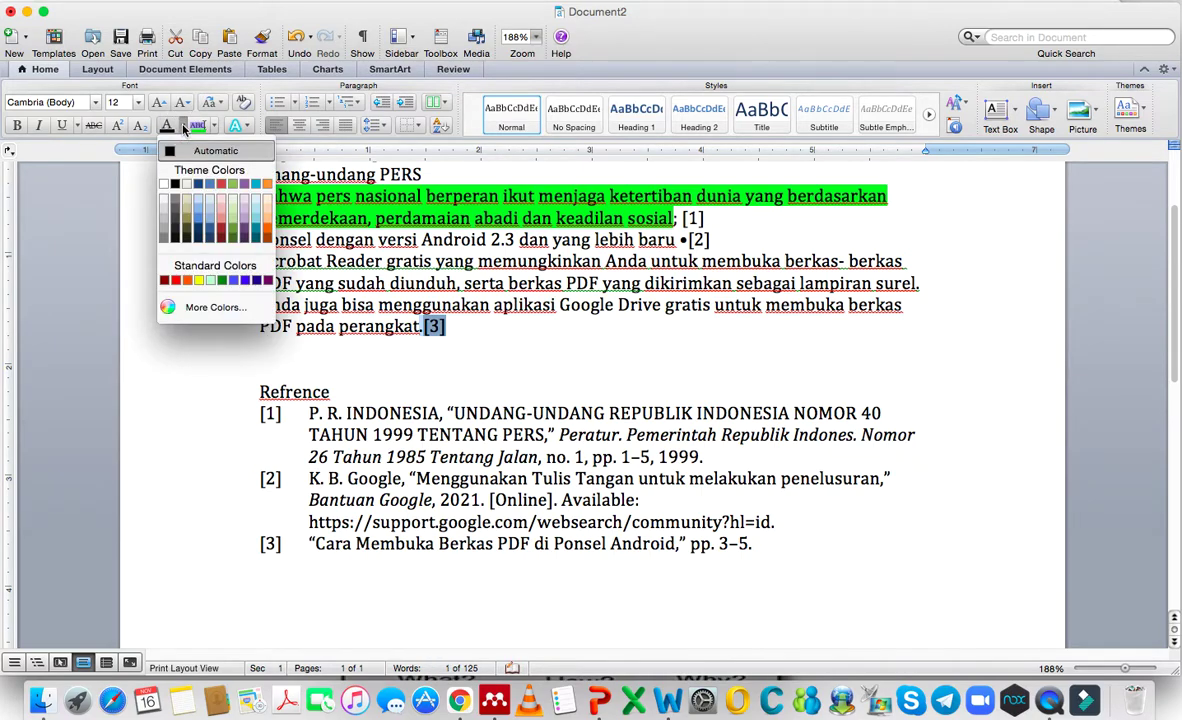
left_click(180, 266)
left_click(505, 376)
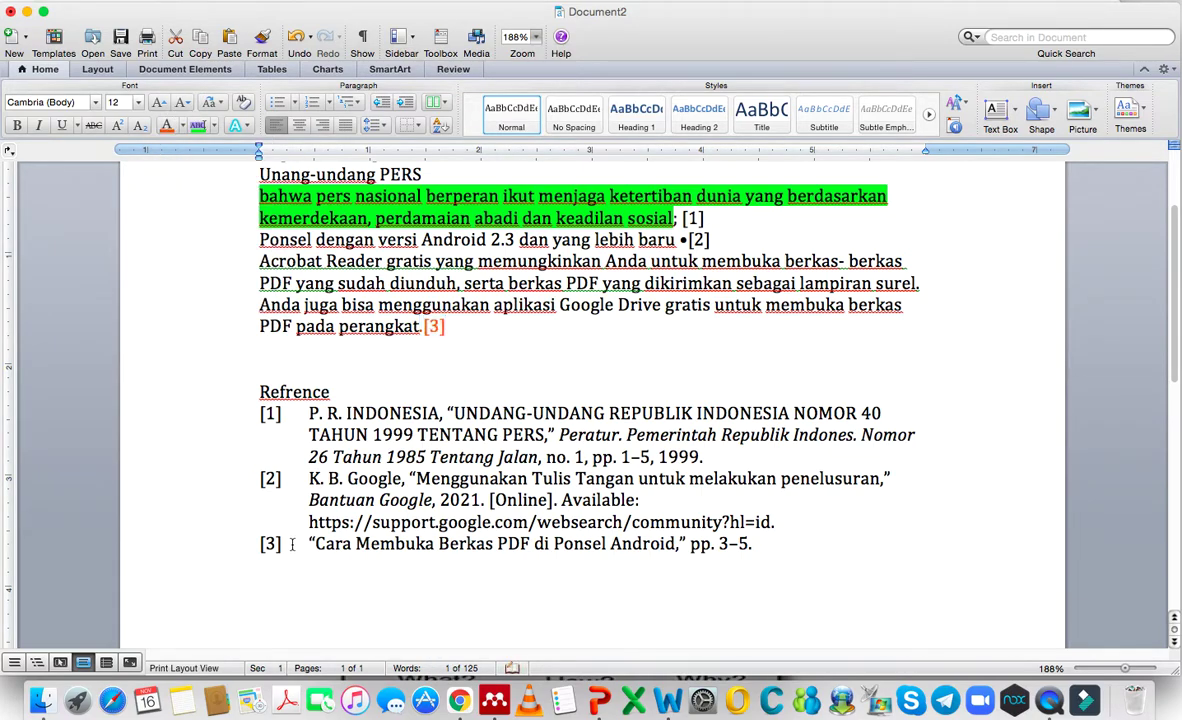
Try to apply the orange font colour to the whole reference list
left_click_drag(260, 413, 765, 546)
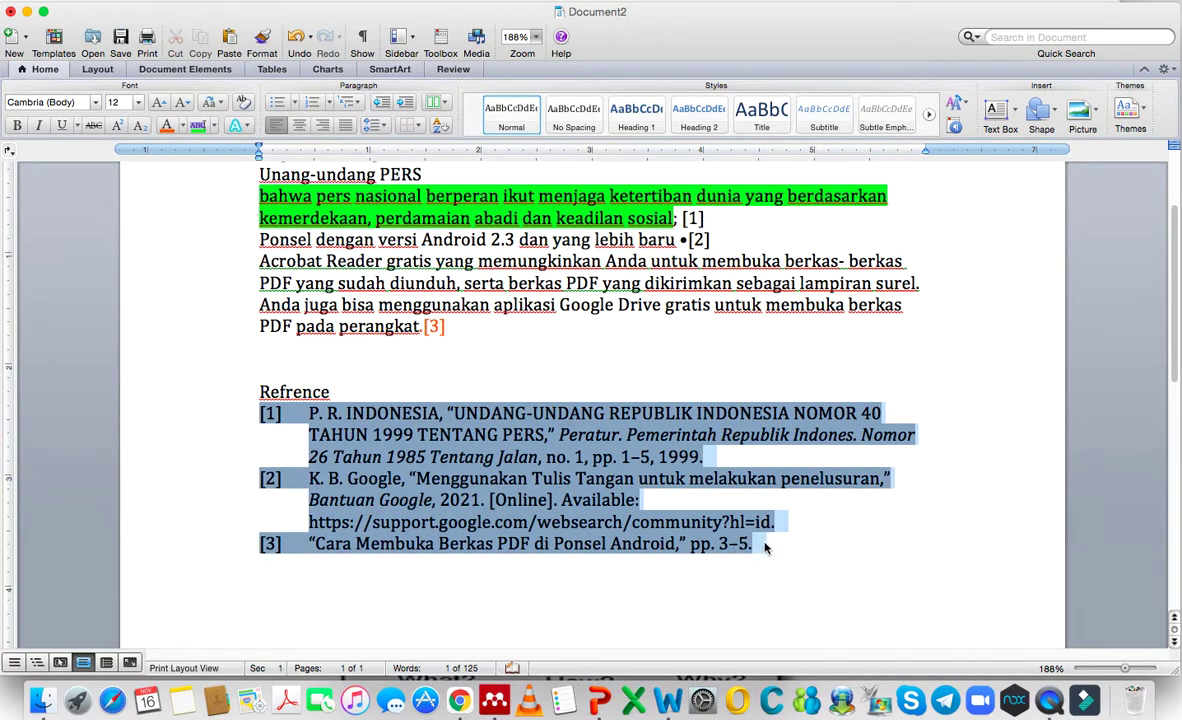
left_click(166, 125)
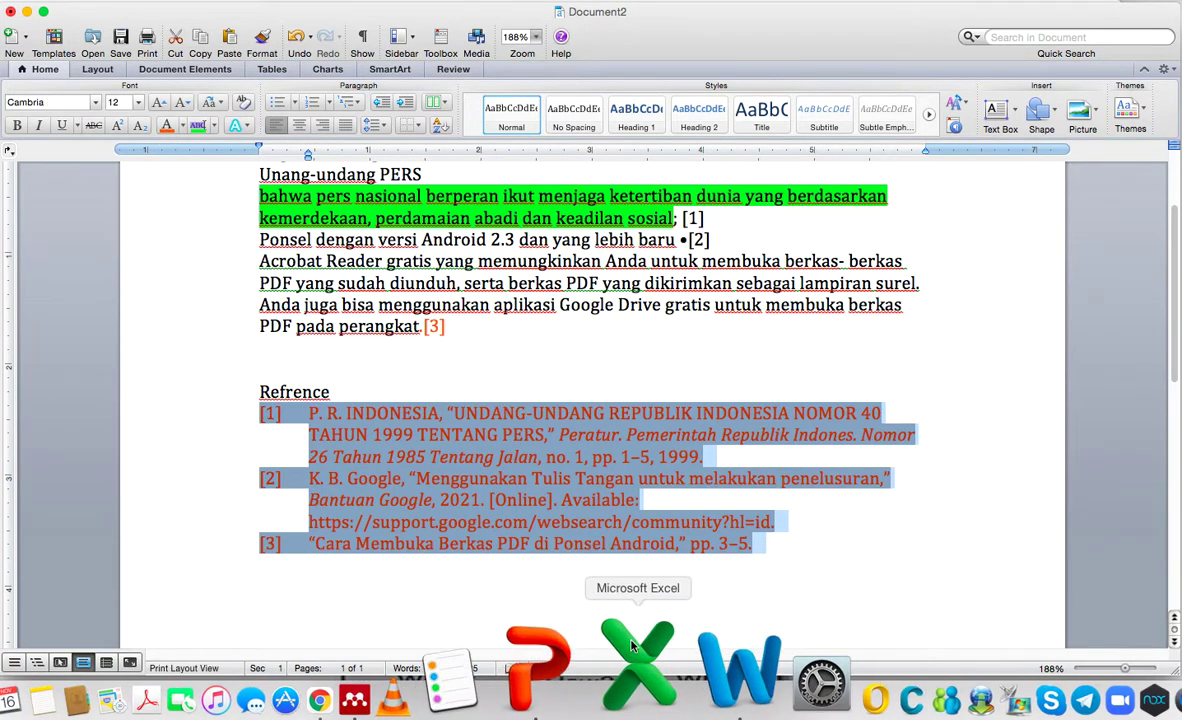
left_click(541, 595)
left_click_drag(258, 410, 370, 556)
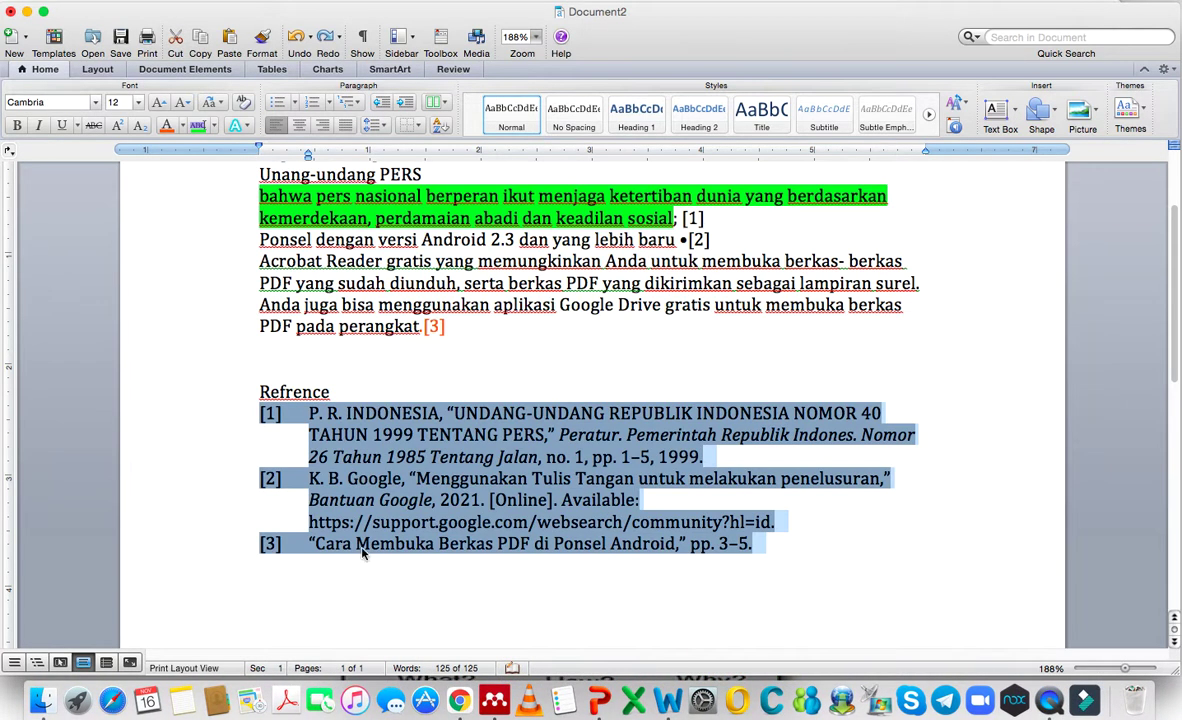
Colour the text of reference [3] orange, from the title "Cara Membuka Berkas PDF di Ponsel Android" through the page range
left_click(314, 543)
key("shift+Right")
key("shift+Right")
key("shift+Right")
key("shift+Right")
key("shift+Right")
key("shift+Right")
key("shift+Right")
key("shift+Right")
key("shift+Right")
key("shift+Right")
key("shift+Right")
key("shift+Right")
key("shift+Right")
key("shift+Right")
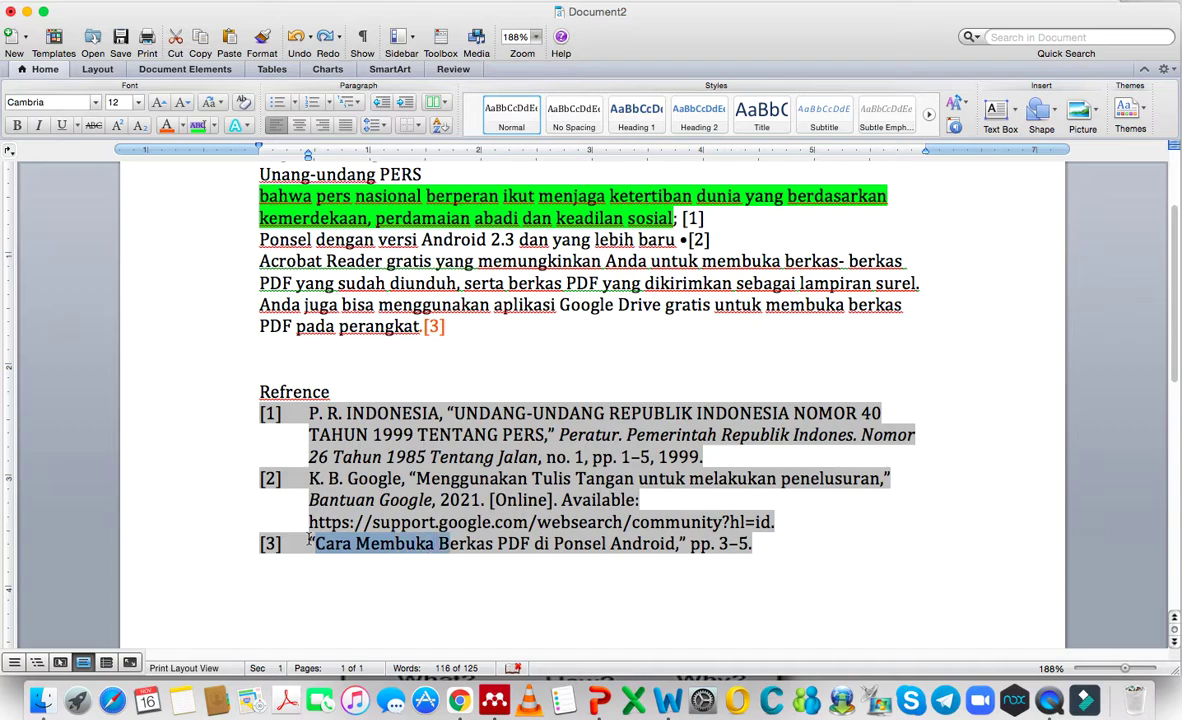
key("shift+Right")
key("shift+Right")
key("shift+Right")
key("shift+Right")
key("shift+Right")
key("shift+Right")
key("shift+Right")
key("shift+Right")
key("shift+Right")
key("shift+Right")
key("shift+Right")
key("shift+Right")
key("shift+Right")
key("shift+Right")
key("shift+Right")
key("shift+Right")
key("shift+Right")
key("shift+Right")
key("shift+Right")
key("shift+Right")
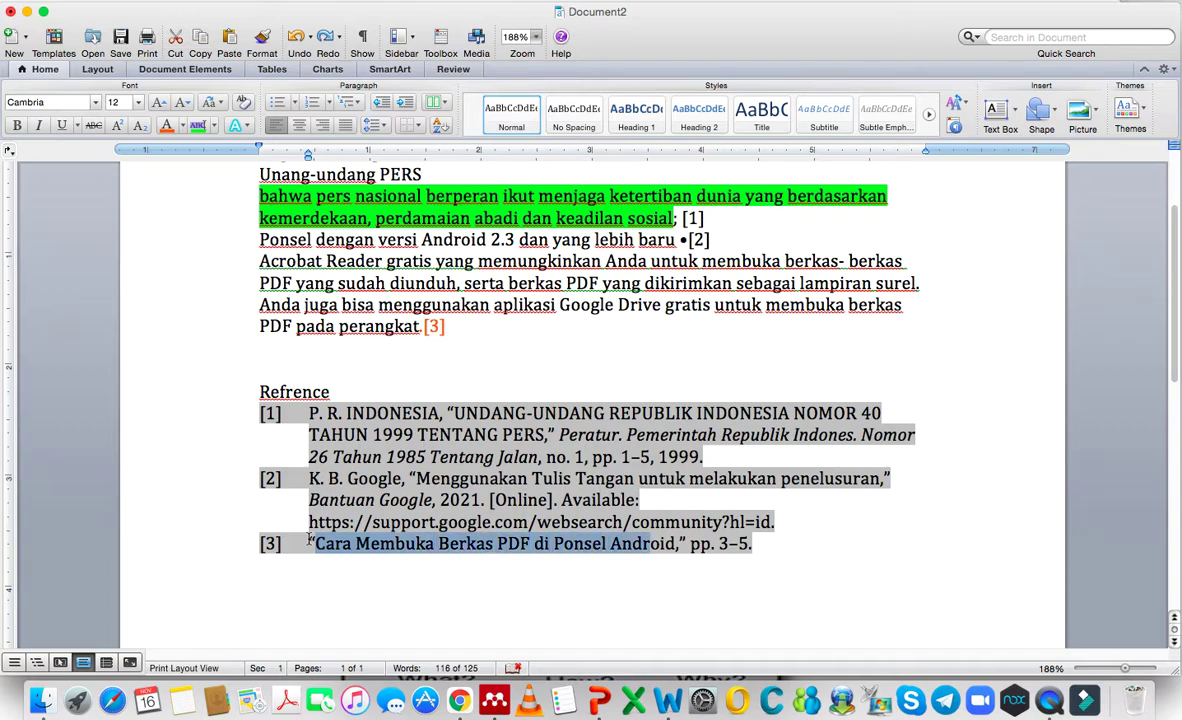
key("shift+Right")
key("shift+Right")
key("shift+Right")
key("shift+Right")
key("shift+Right")
key("shift+Right")
key("shift+Right")
key("shift+Right")
key("shift+Right")
key("shift+Right")
key("shift+Right")
key("shift+Right")
key("shift+Right")
key("shift+Right")
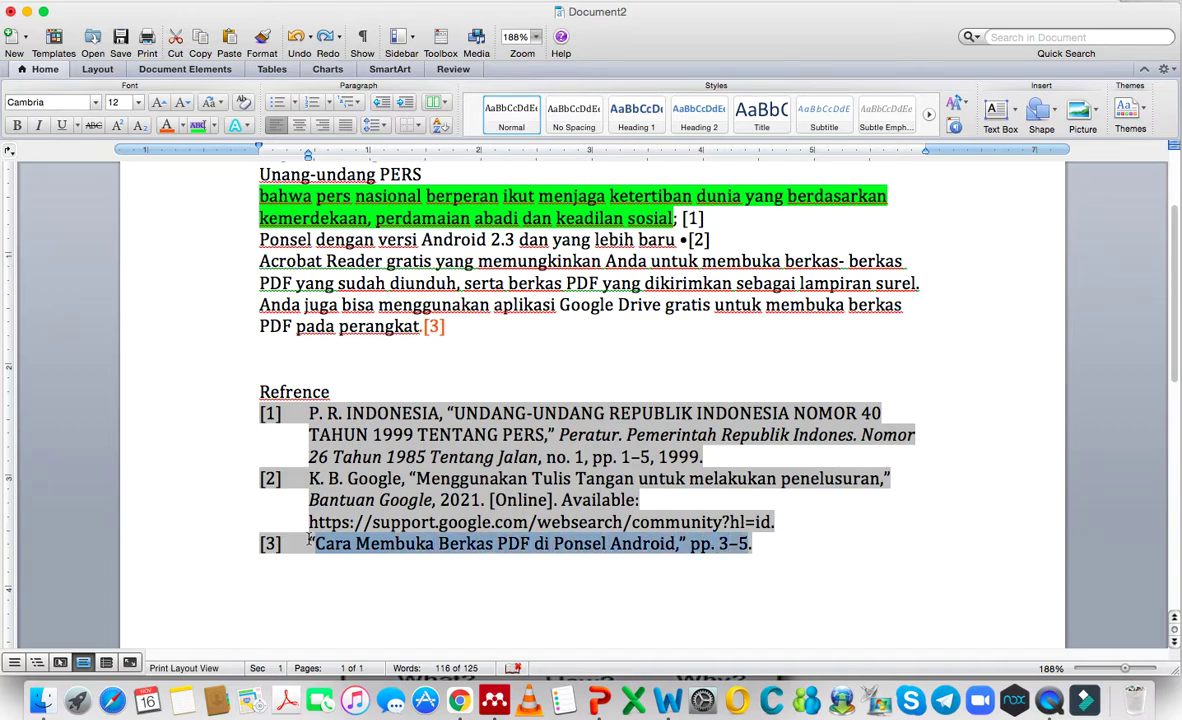
left_click(168, 130)
left_click(759, 563)
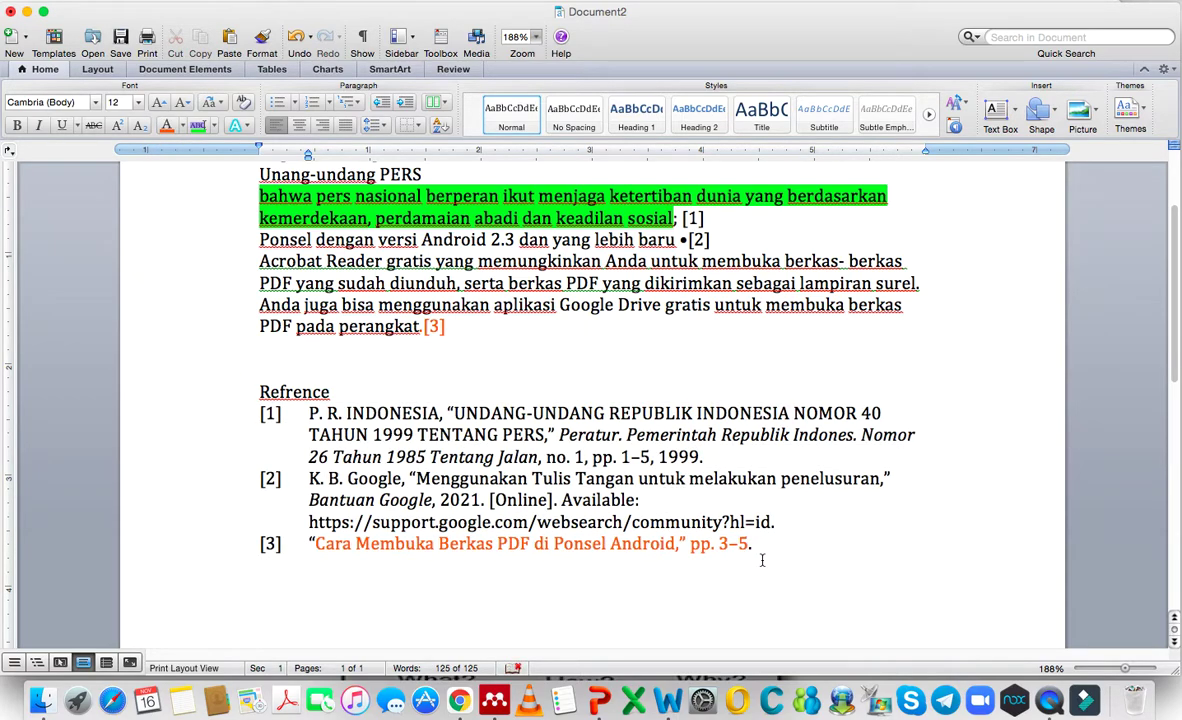
key("super+p")
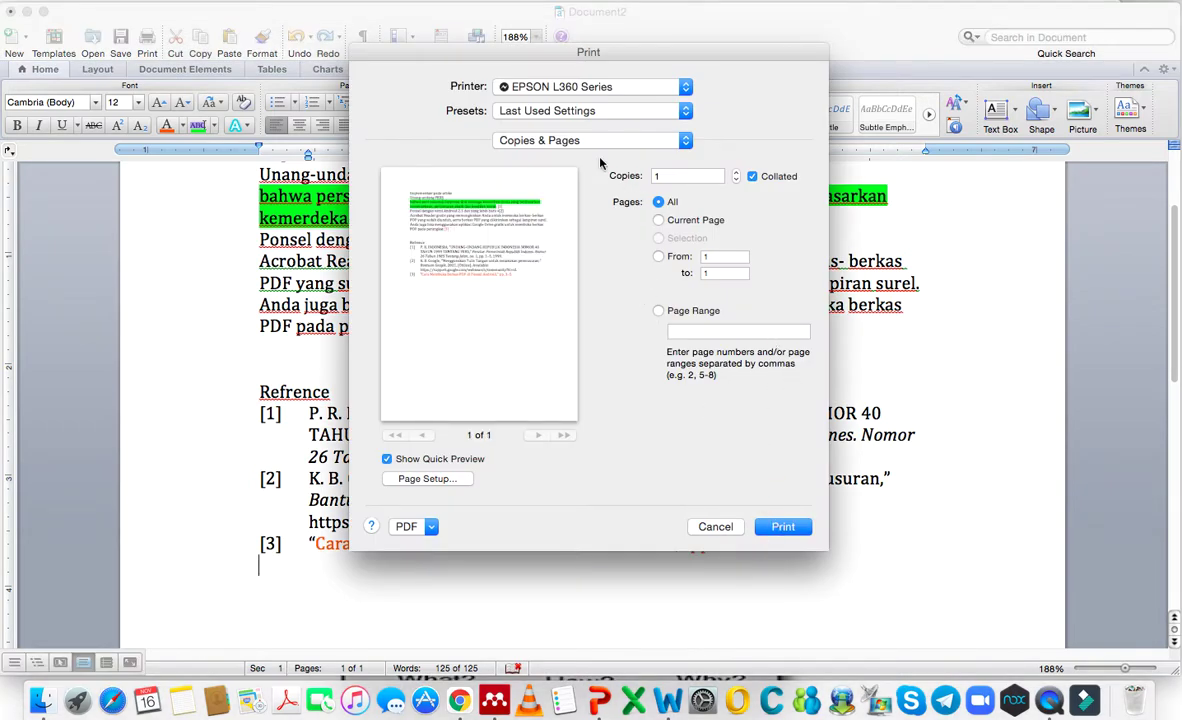
left_click(565, 90)
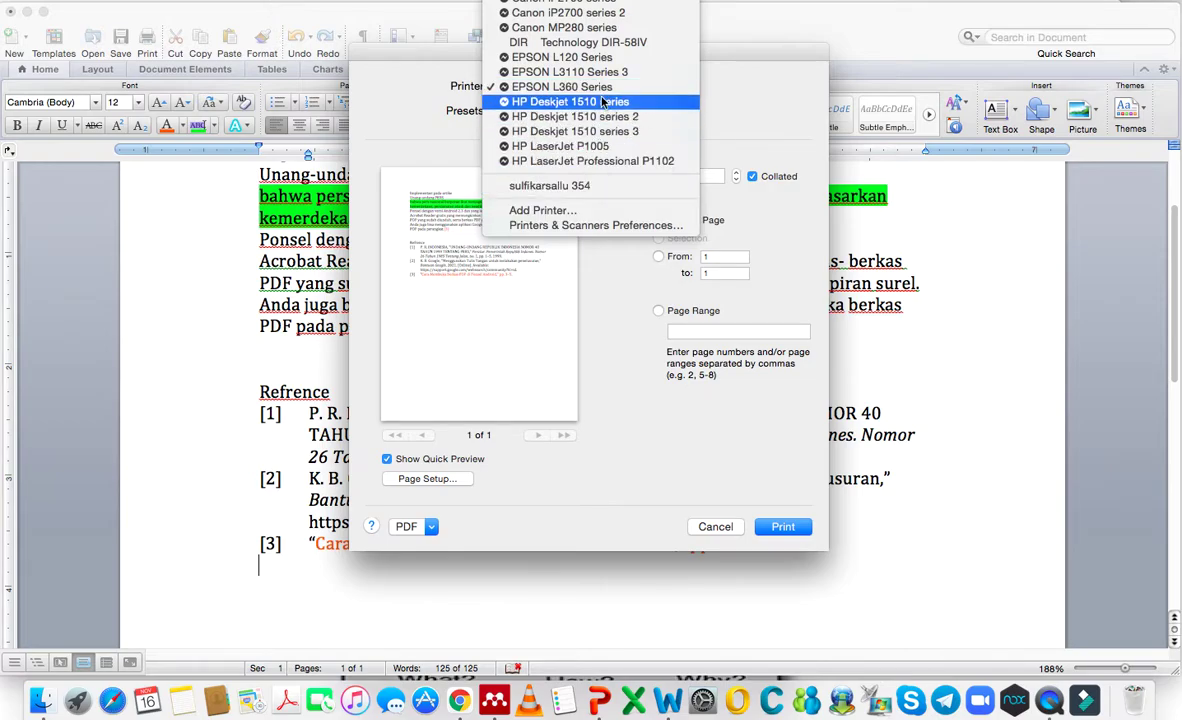
key("Escape")
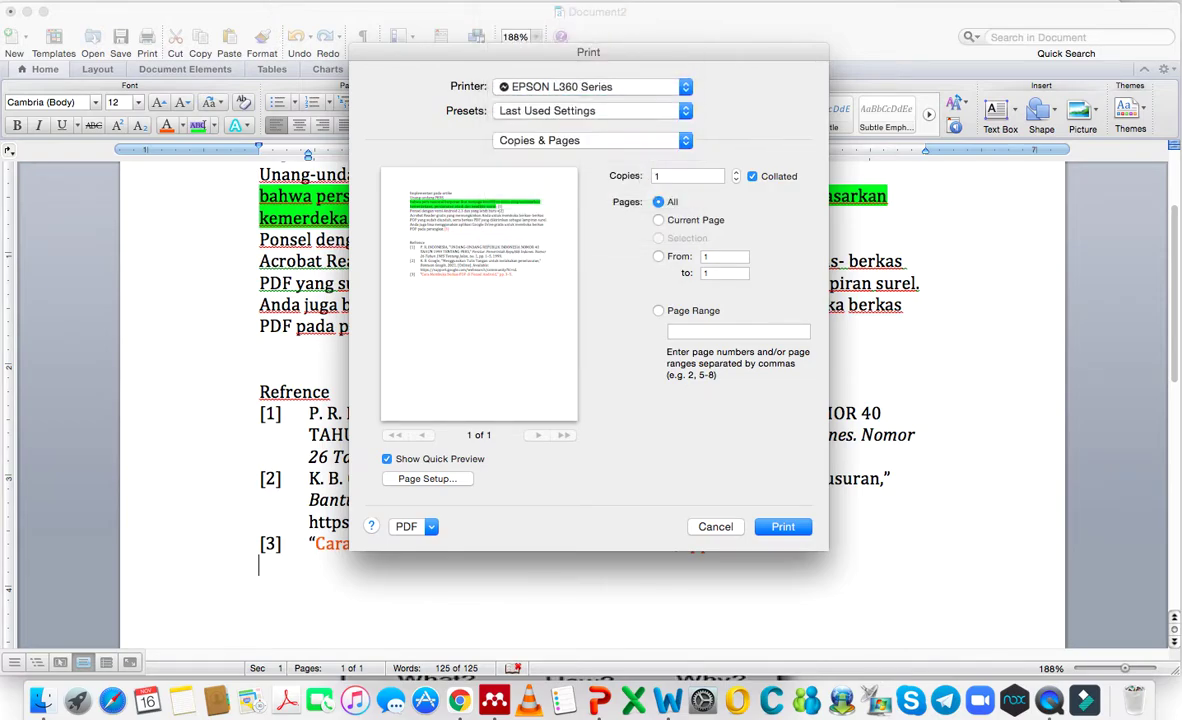
key("Escape")
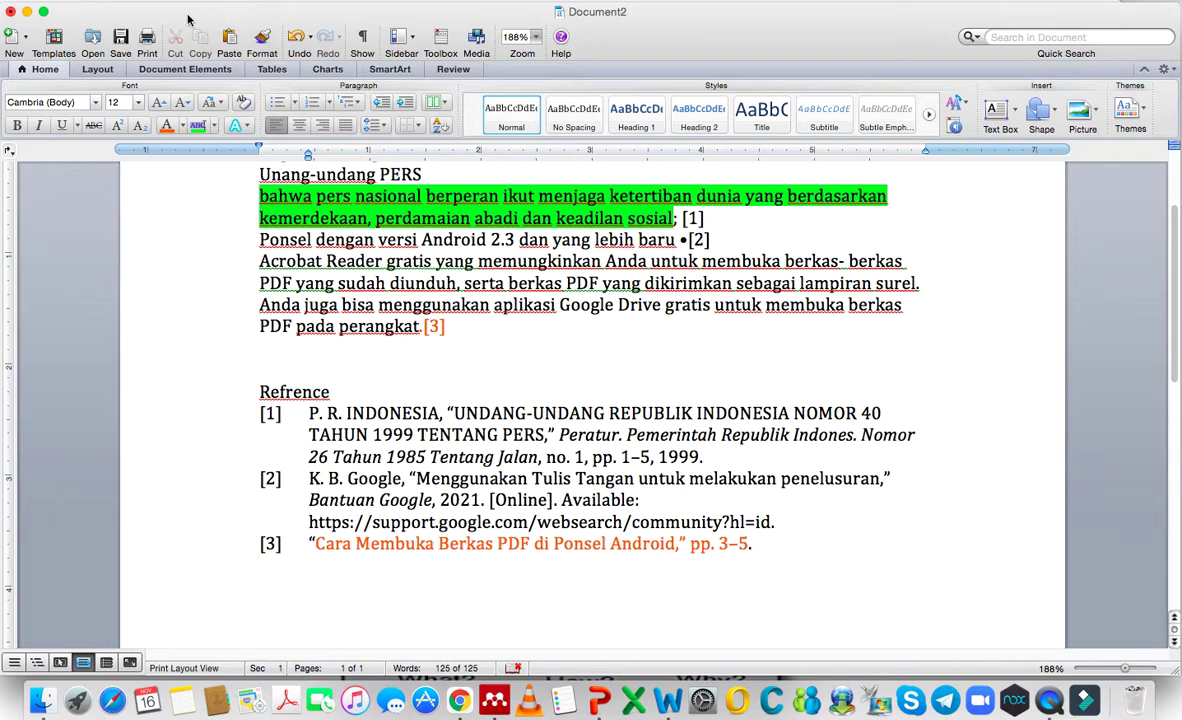
Start saving the document under a file name and choose PDF as the file format
left_click(95, 3)
left_click(116, 127)
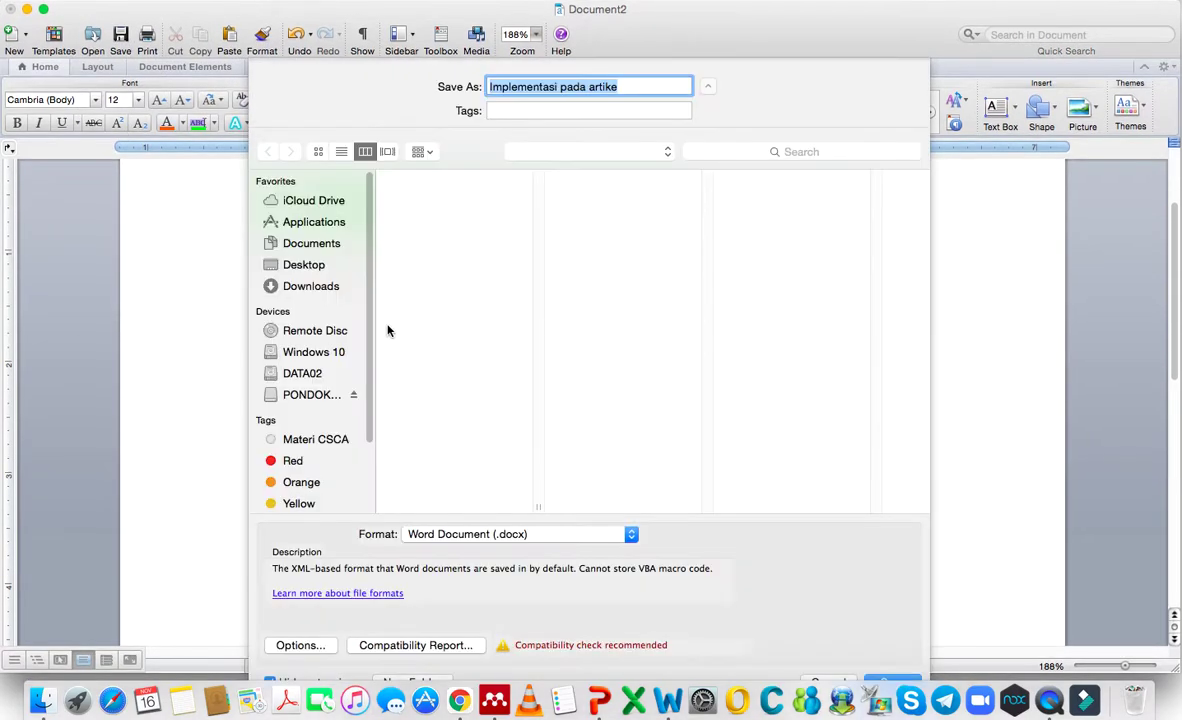
left_click(540, 536)
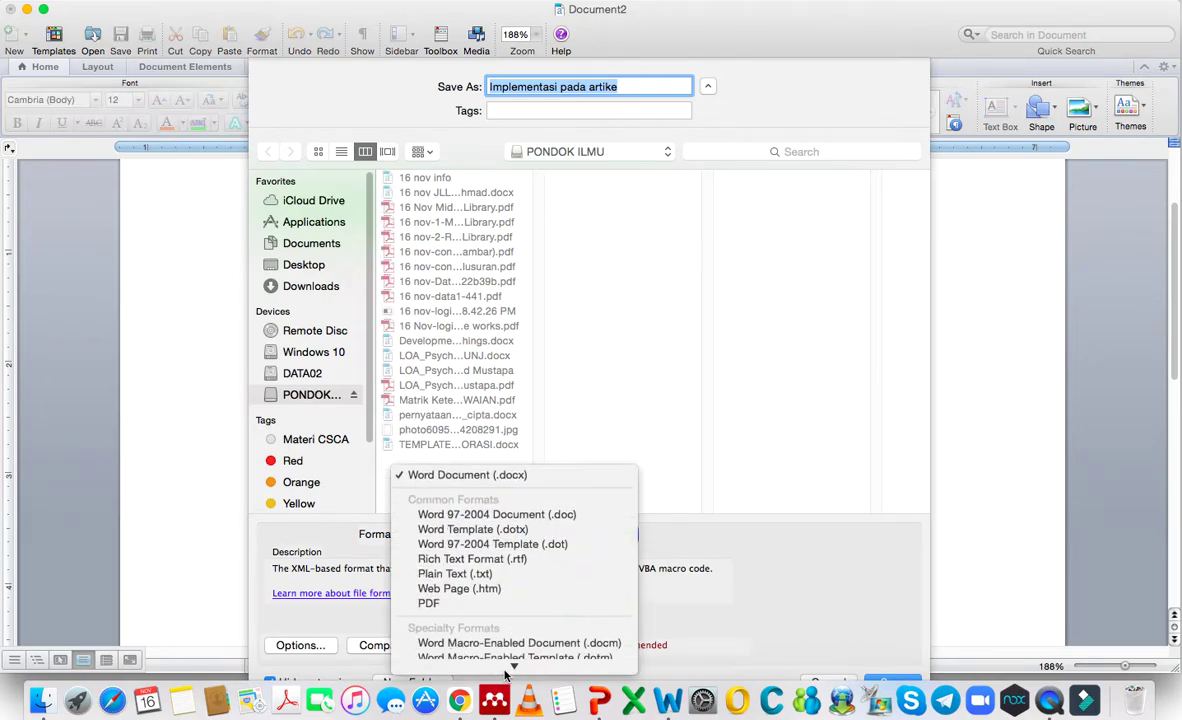
left_click(441, 545)
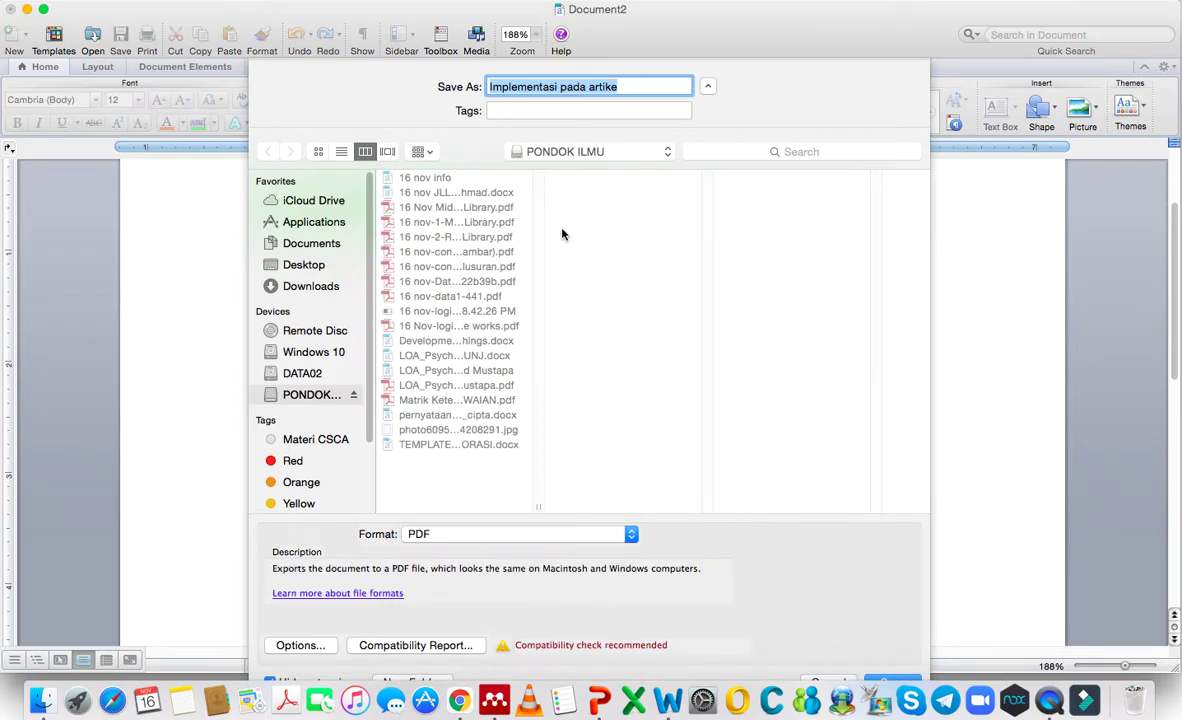
Name the file "16 nov-mendeley-Implementasi pada artike-1" and save it to the PONDOK ILMU drive
left_click(644, 87)
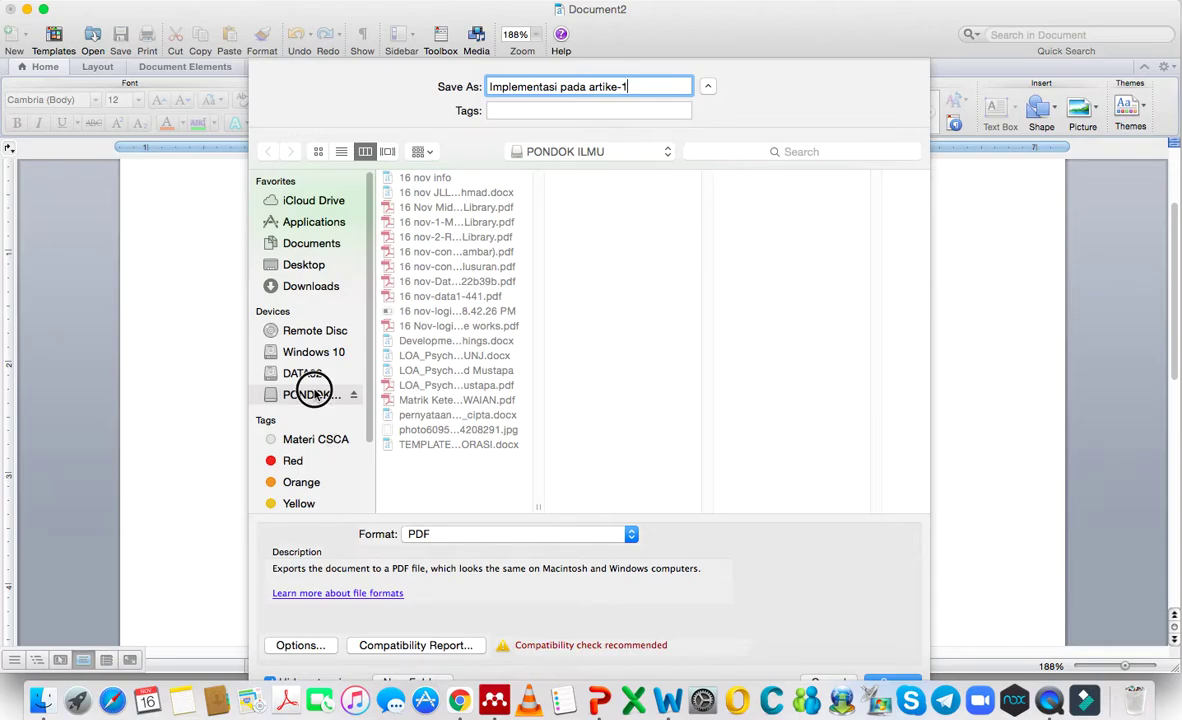
left_click(628, 86)
key("Up")
type("16 np")
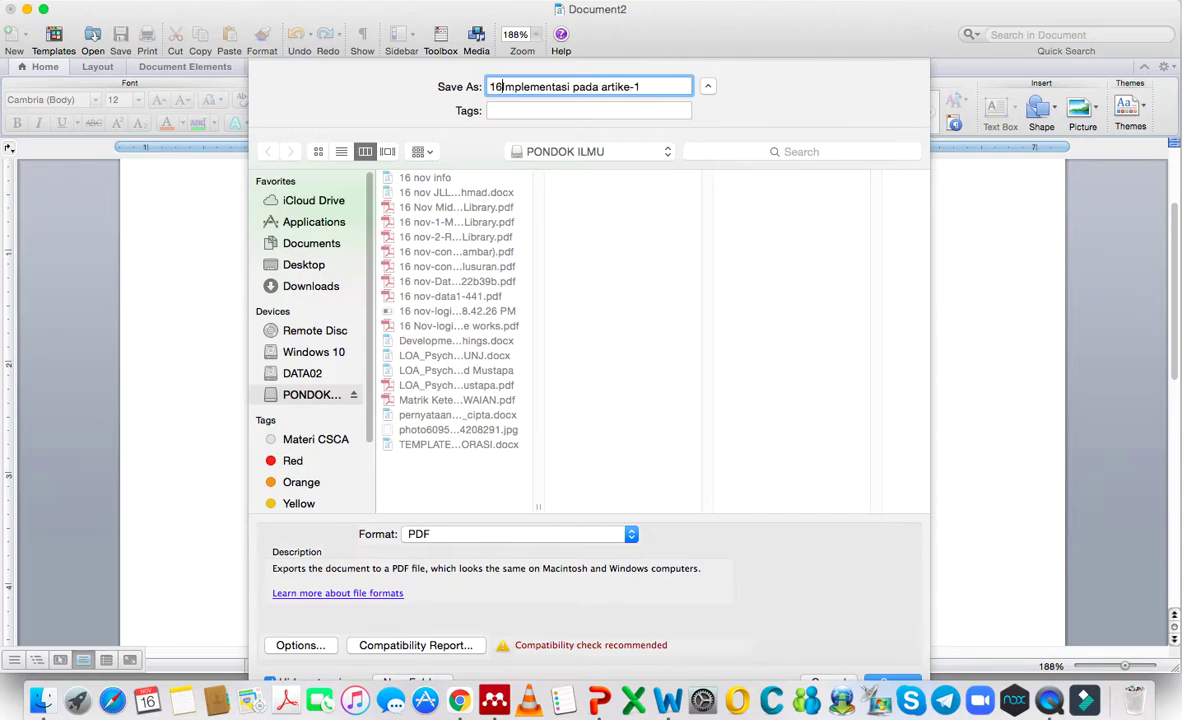
key("BackSpace")
key("BackSpace")
key("BackSpace")
key("BackSpace")
key("BackSpace")
type("16 nov")
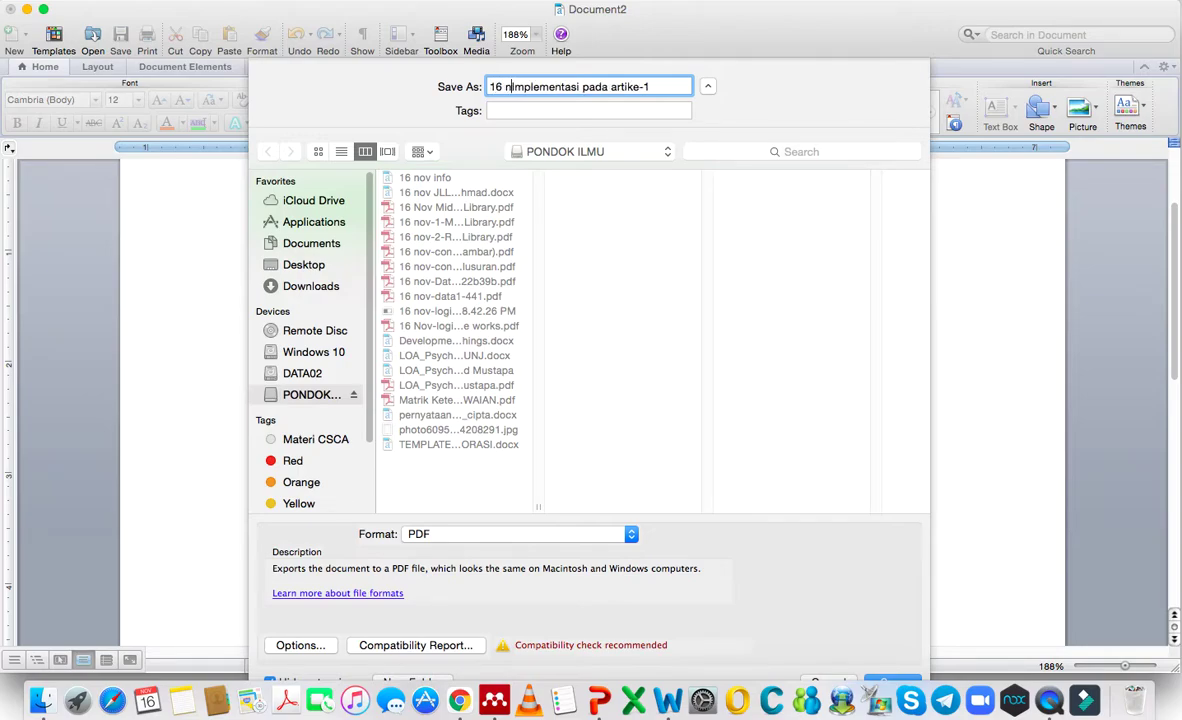
type("-mendeley-")
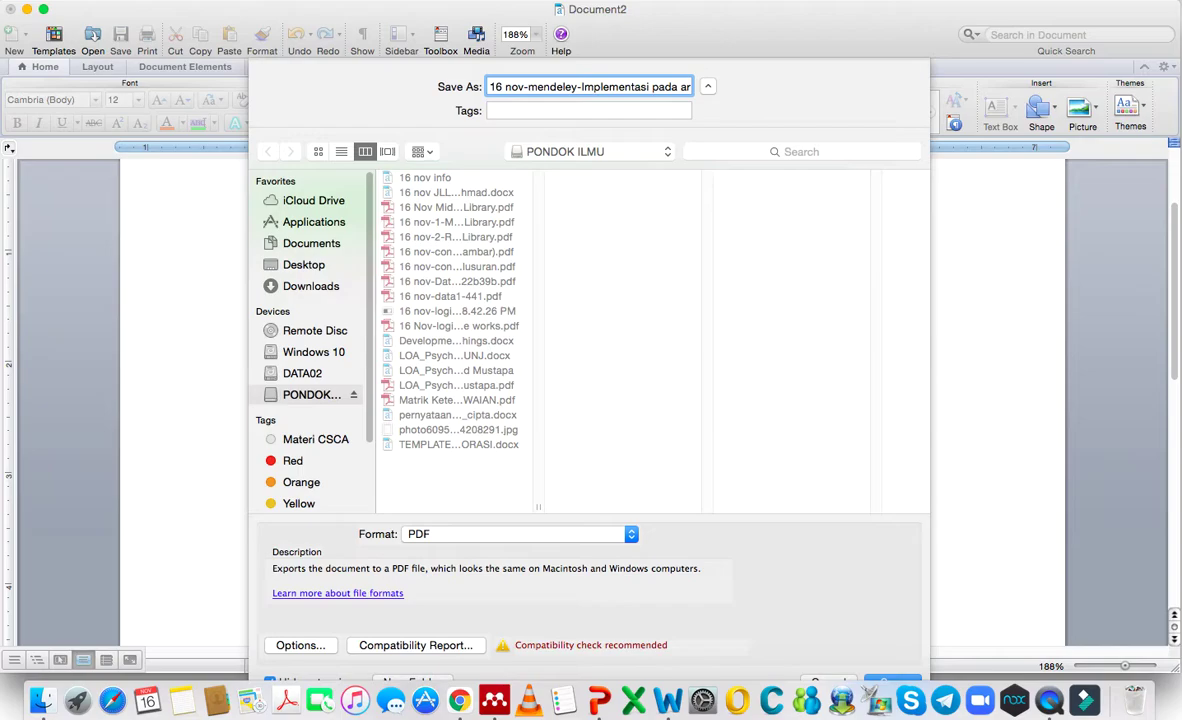
left_click(708, 86)
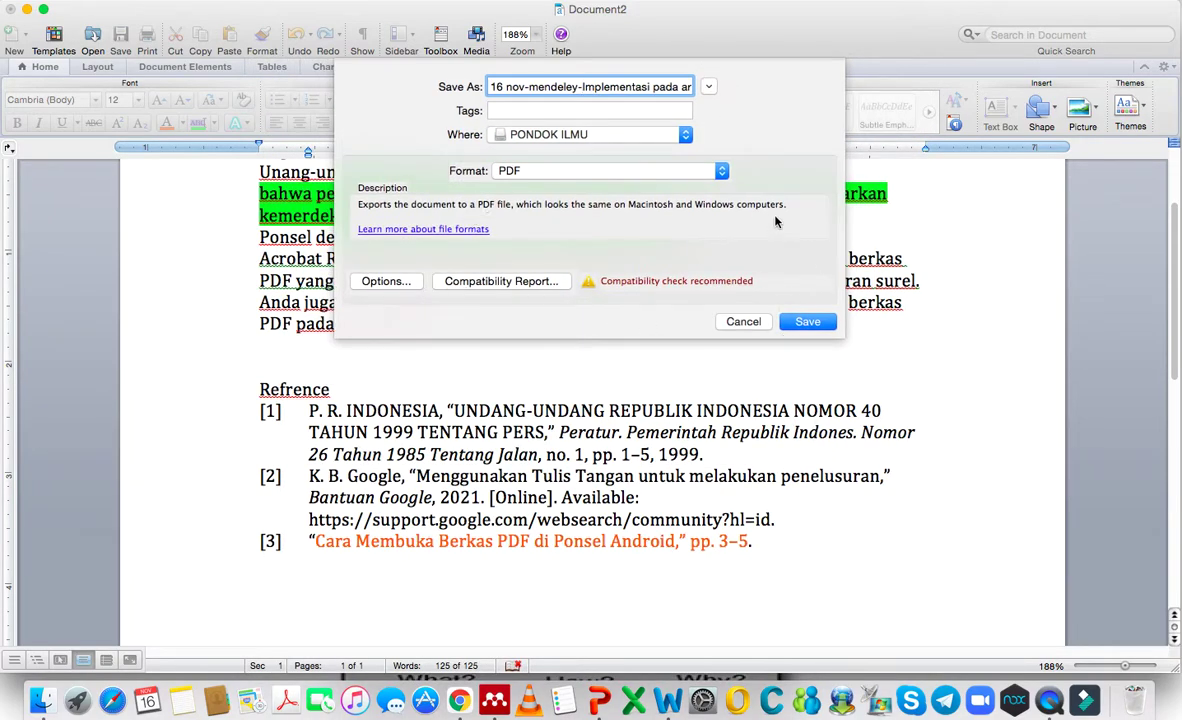
left_click(709, 88)
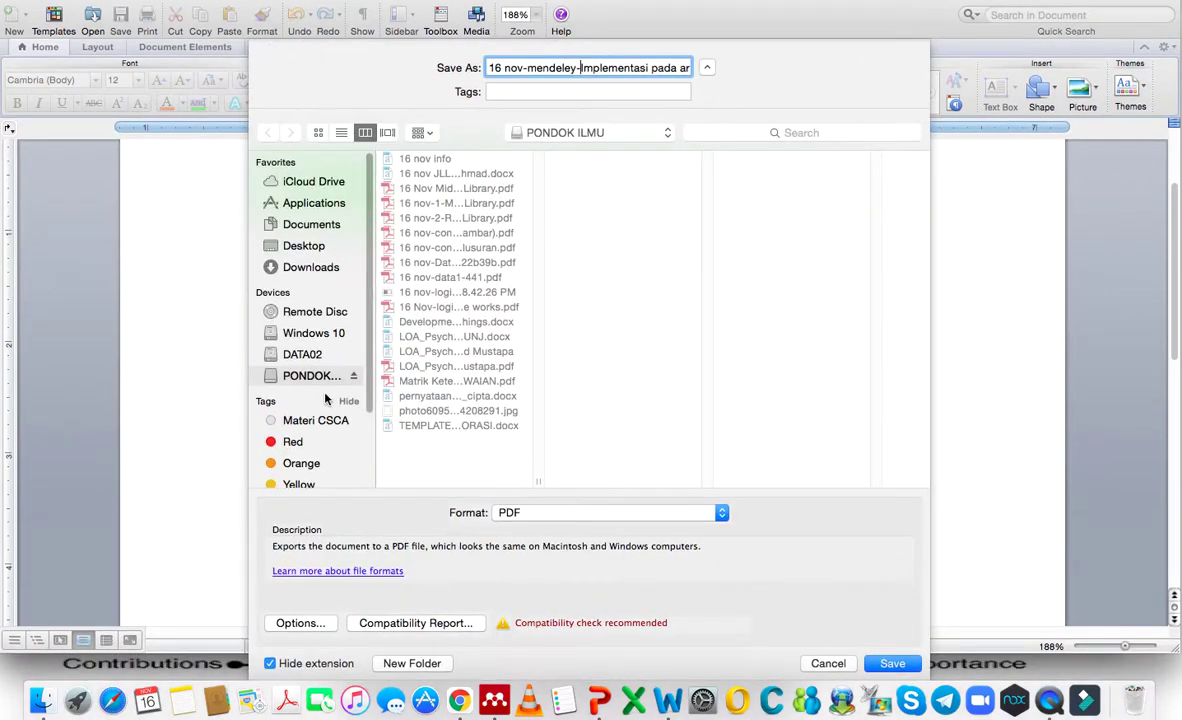
left_click(893, 663)
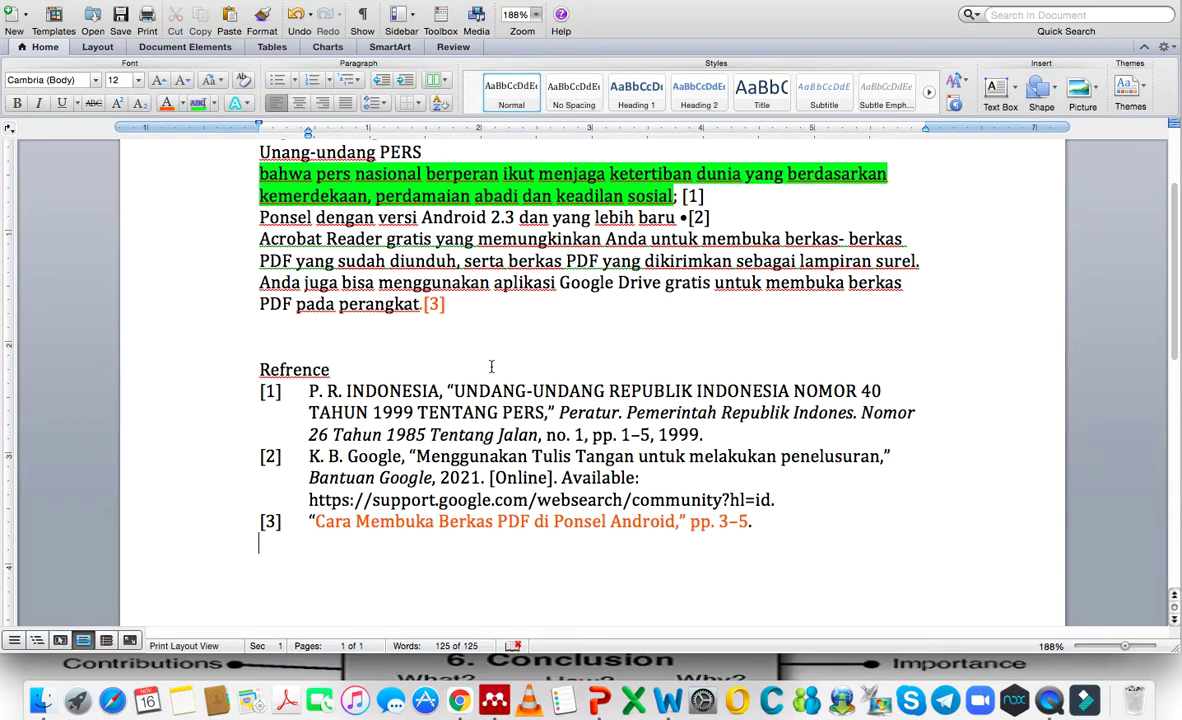
Undo the orange colouring of reference [3] and its citation in the text
left_click(491, 367, "shift")
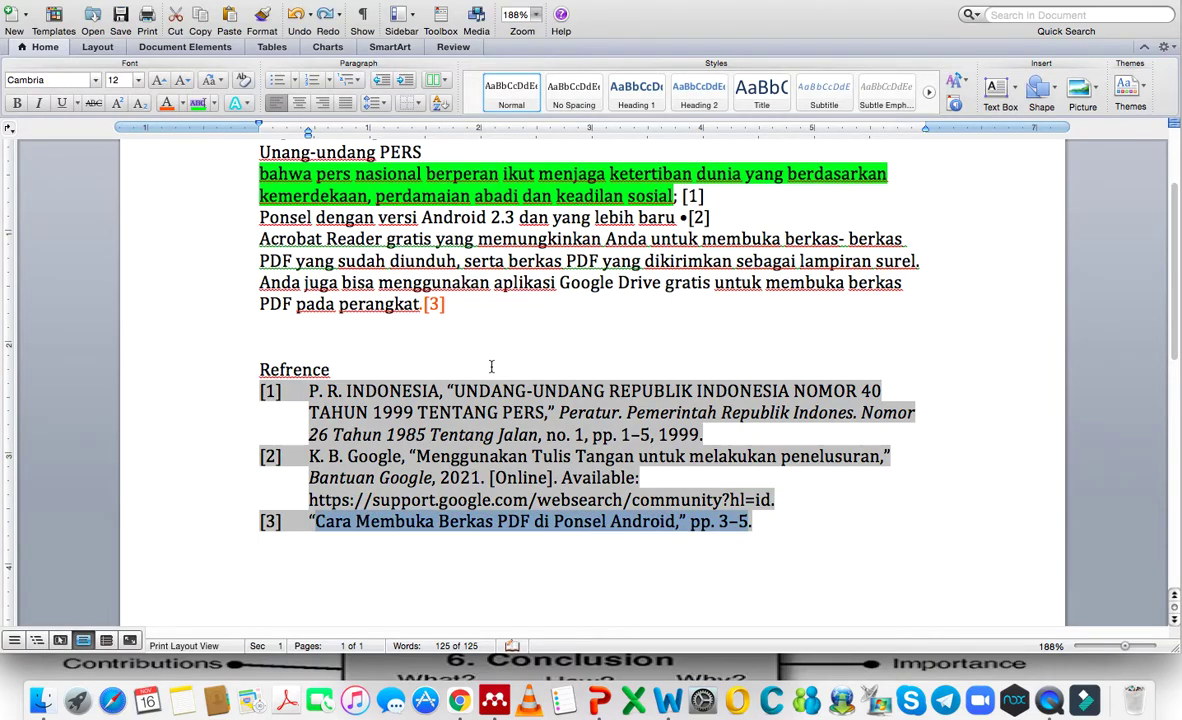
left_click(474, 323)
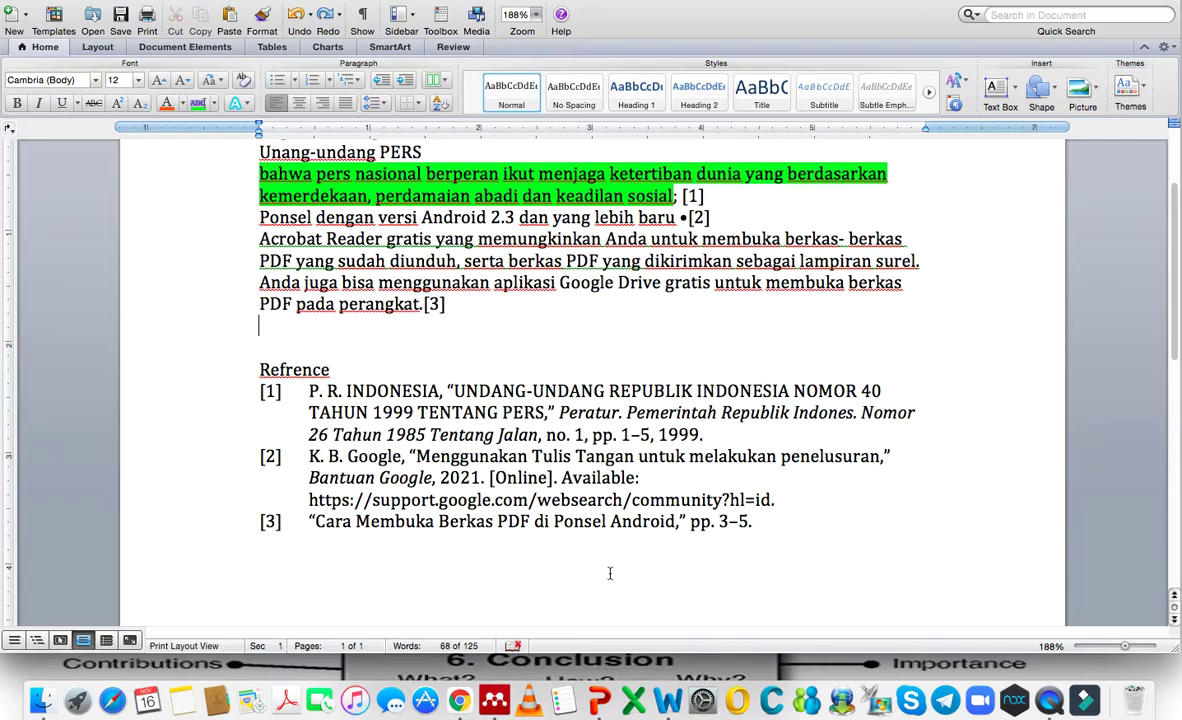
Switch to Mendeley and close the two open PDFs to get back to the Meta Data folder
left_click(485, 690)
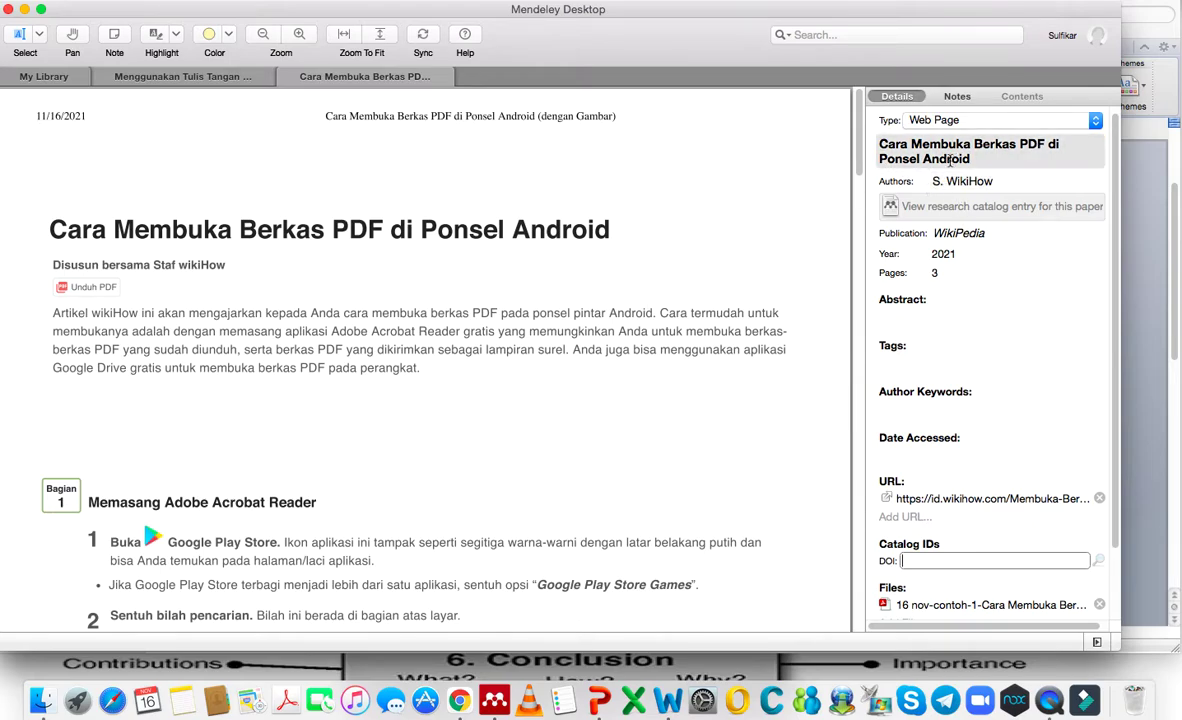
left_click(286, 78)
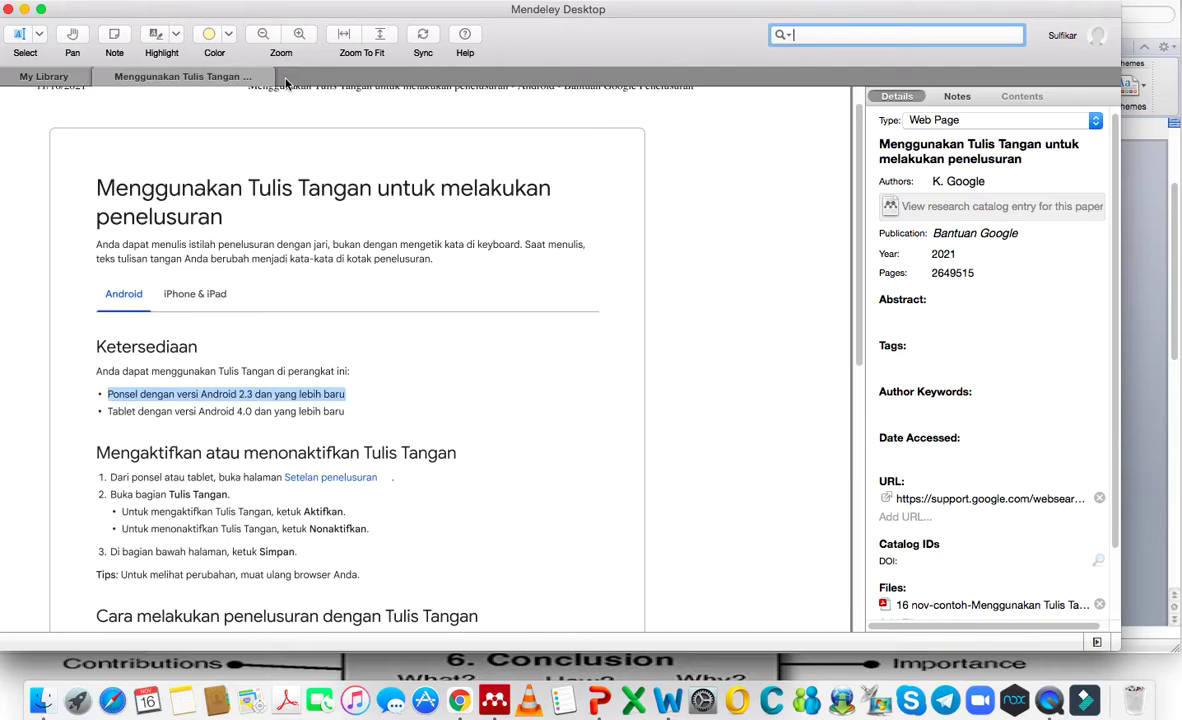
left_click(101, 77)
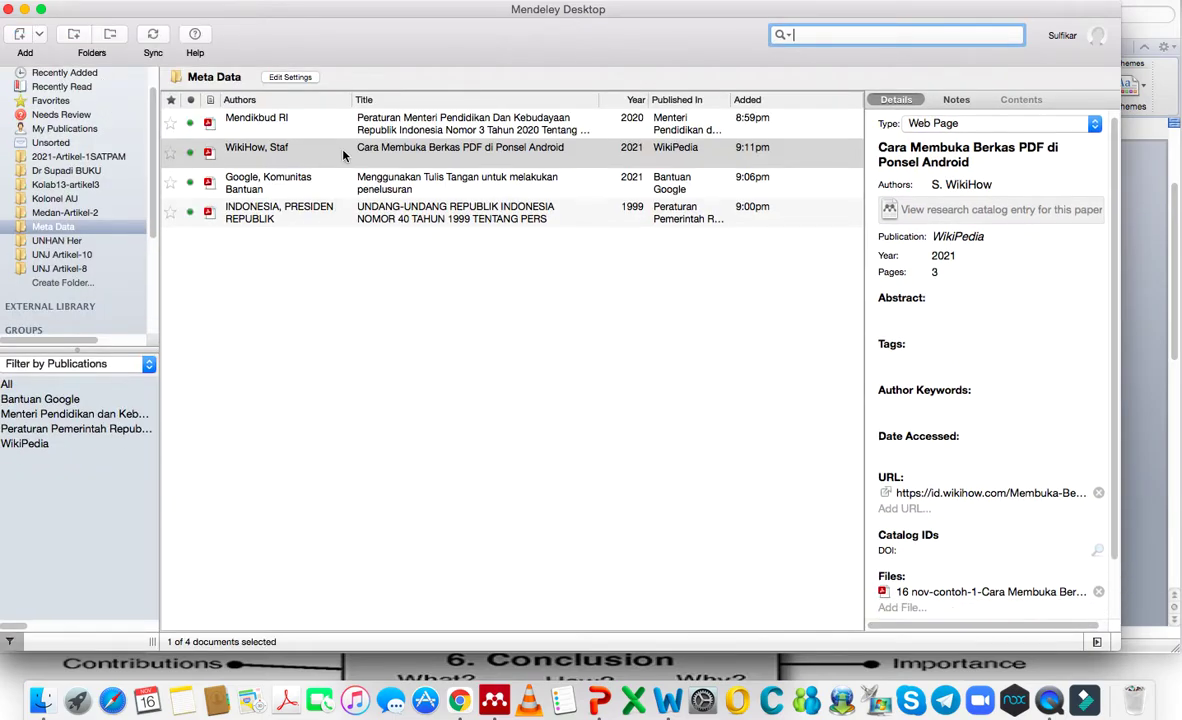
Select the wikiHow entry in the Meta Data list to view its details, and return to Word
left_click(358, 178)
left_click(386, 157)
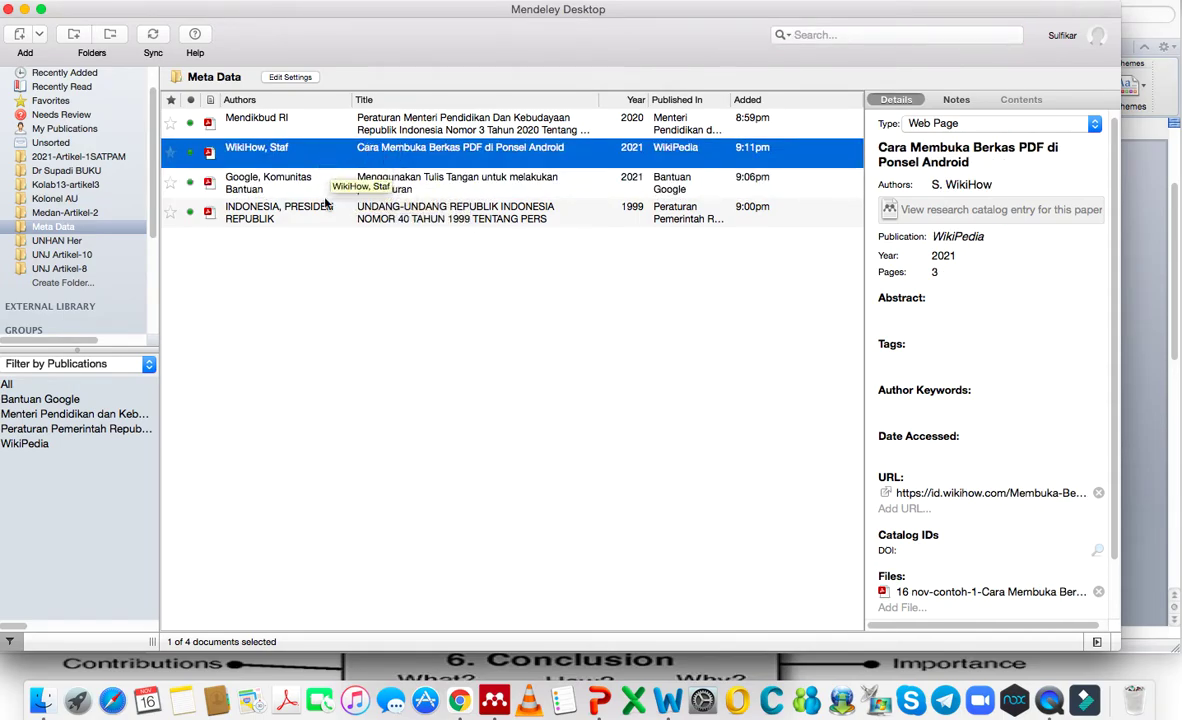
left_click(664, 699)
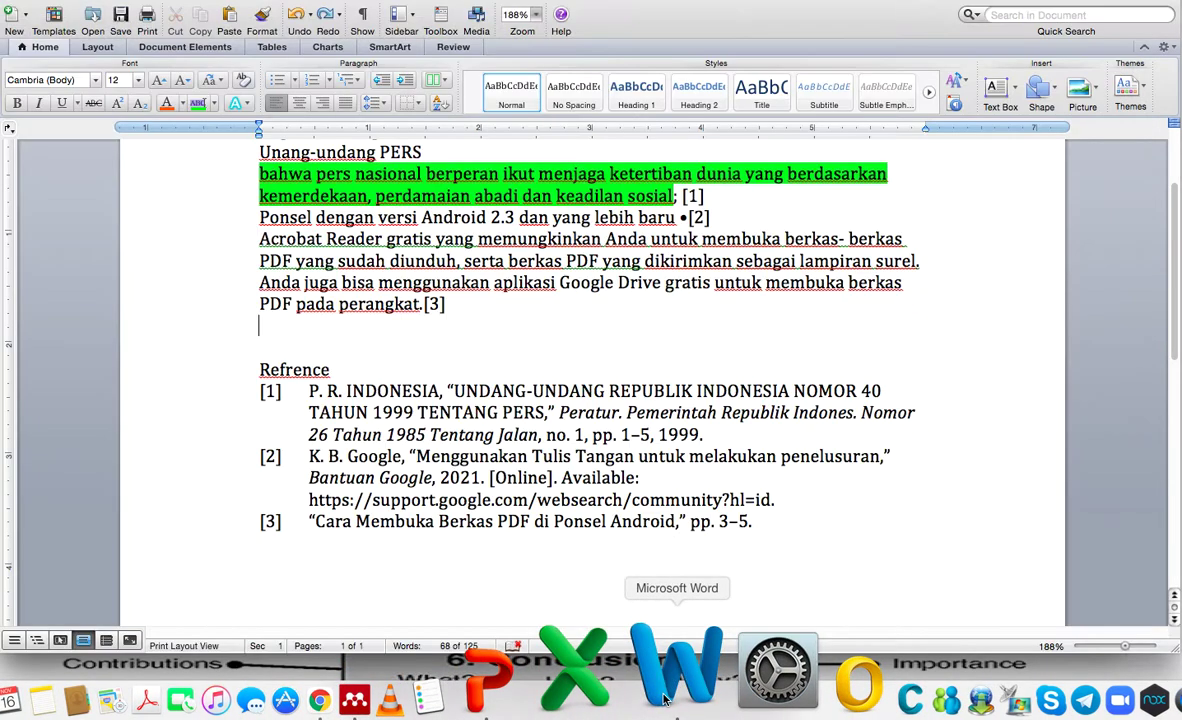
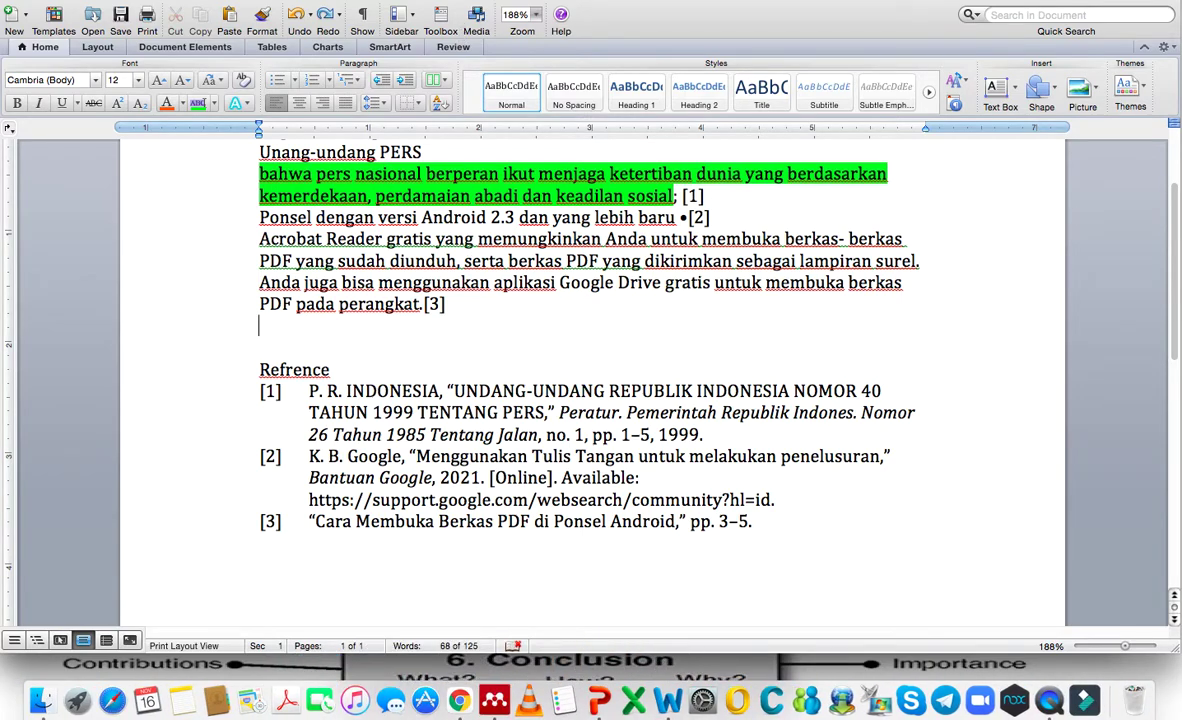
Refresh the Mendeley citations in the article so the reference list picks up the updated wikiHow details
left_click(400, 2)
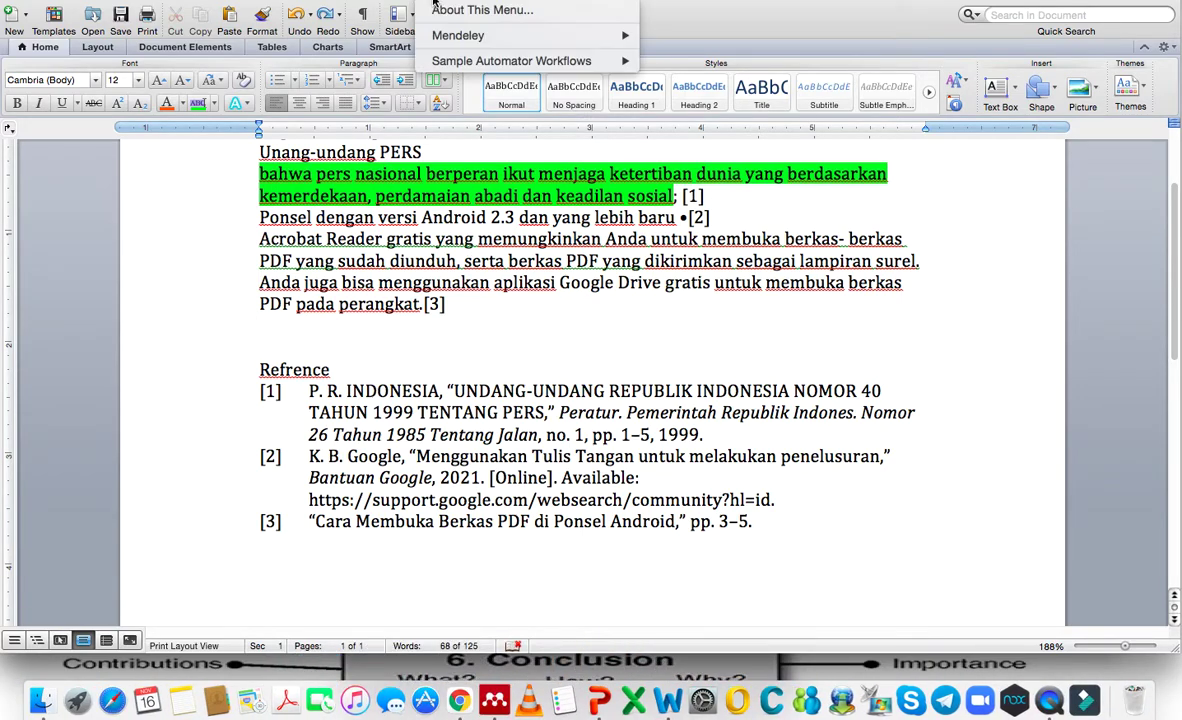
mouse_move(447, 36)
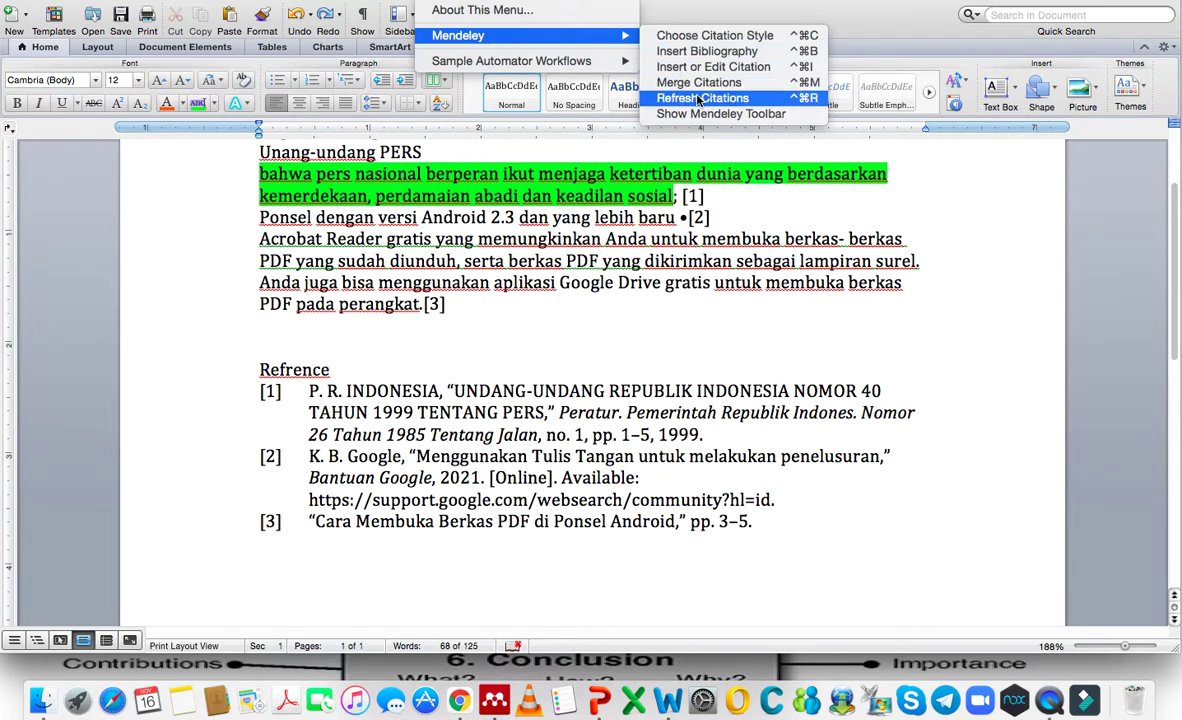
left_click(742, 98)
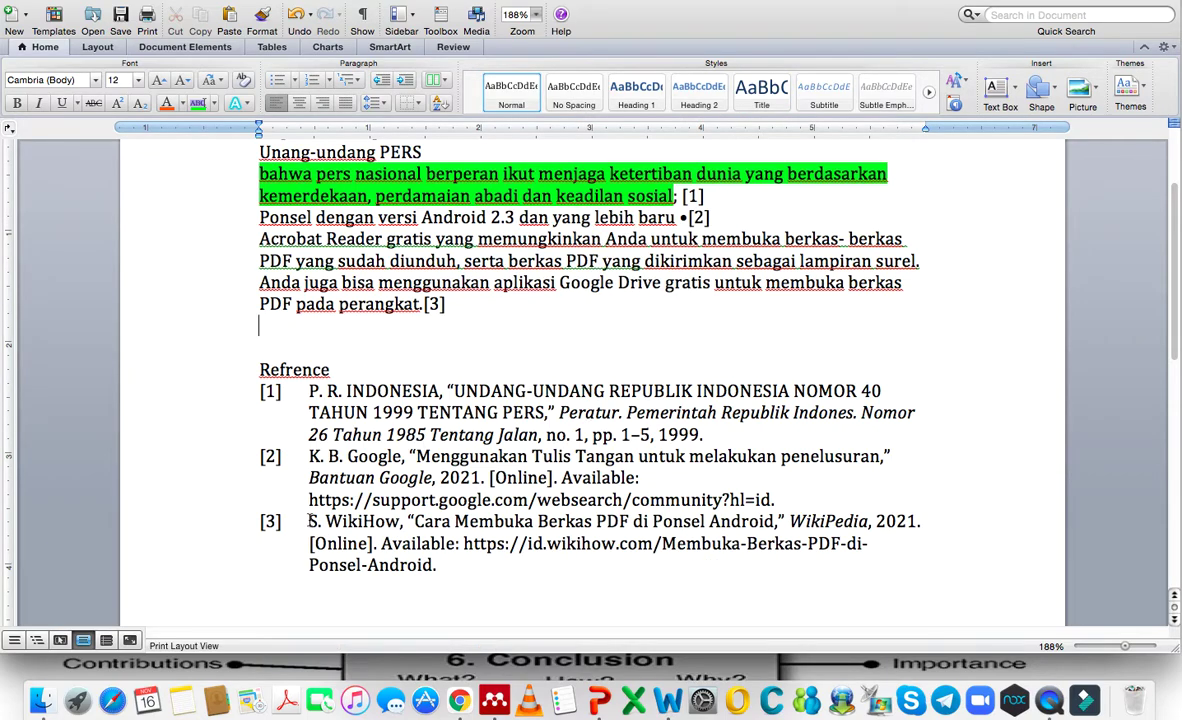
Colour the text of reference [3] orange and select its [3] citation in the article
left_click_drag(310, 521, 436, 566)
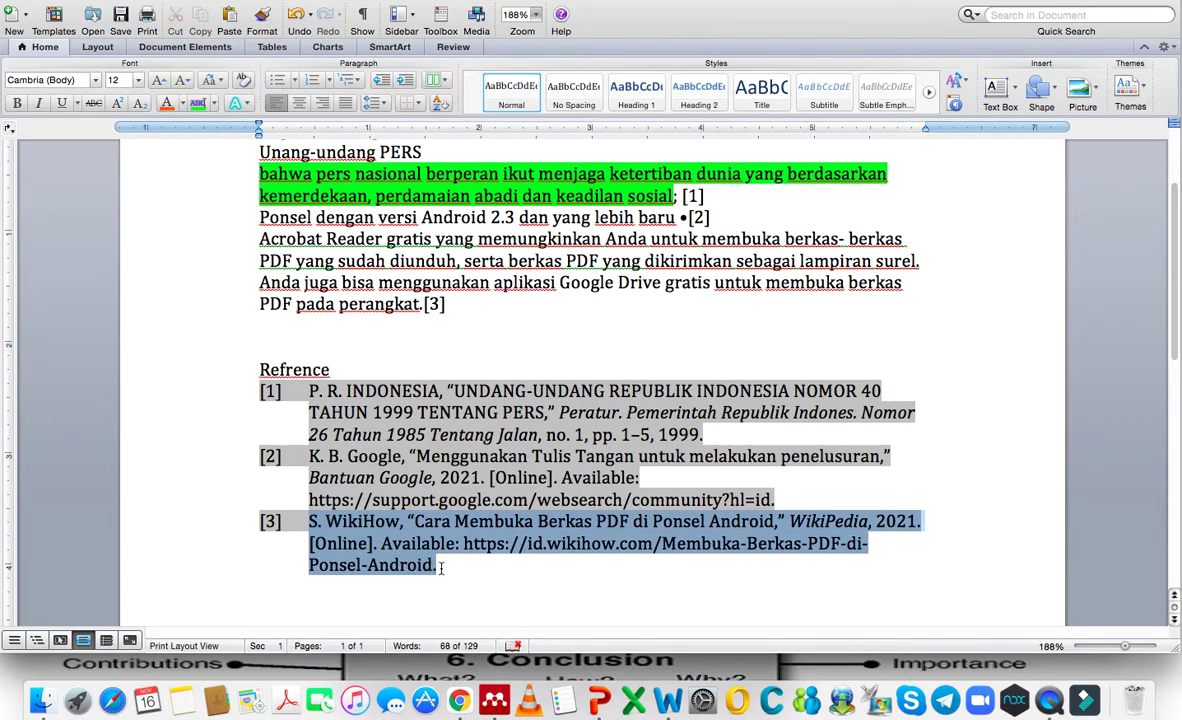
left_click(166, 103)
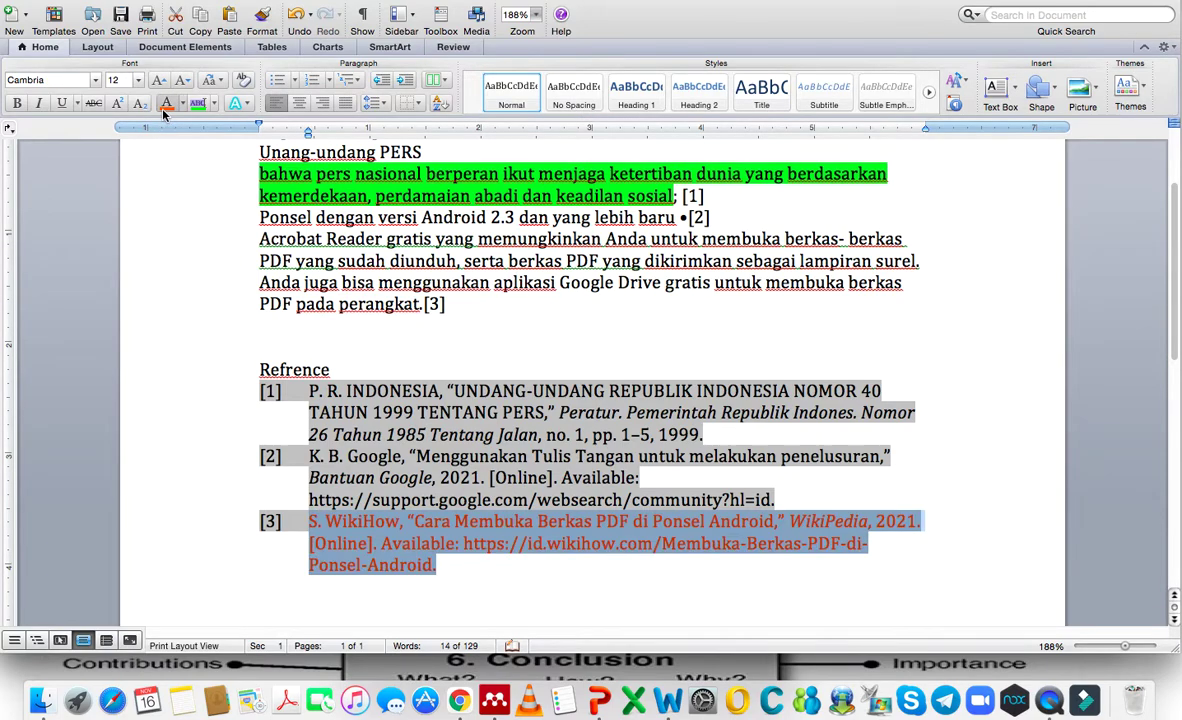
left_click_drag(451, 305, 422, 304)
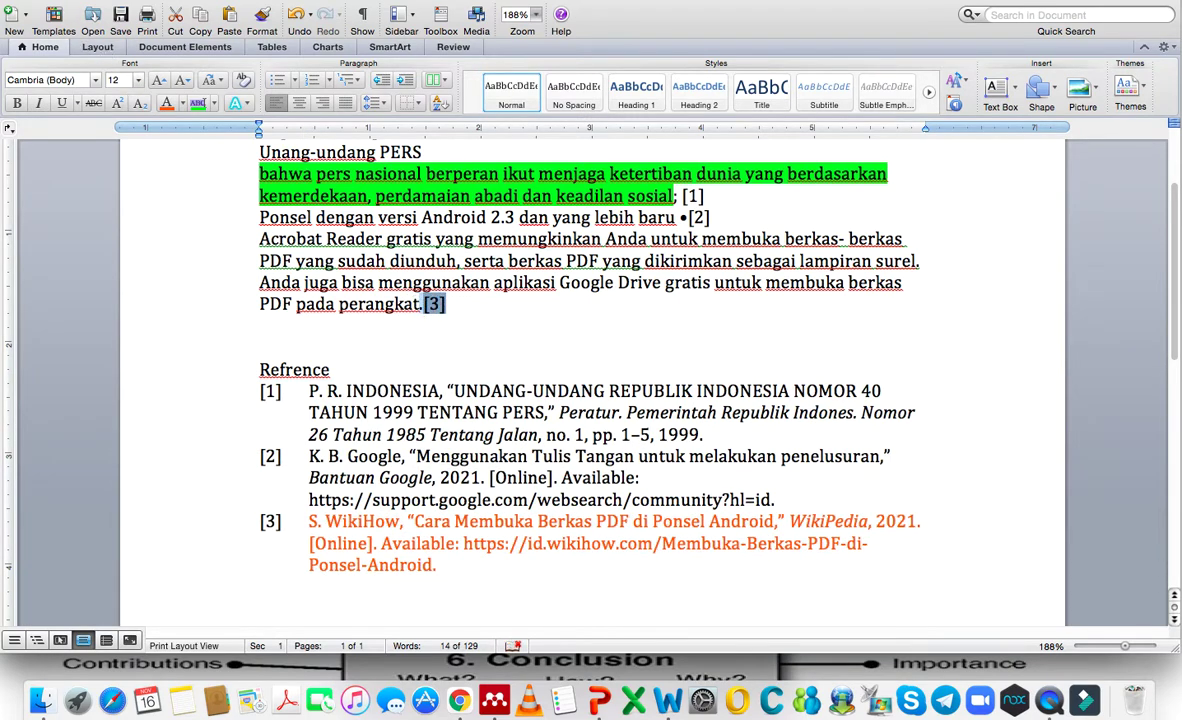
Start saving a copy of the article with PDF as the file format
left_click(96, 2)
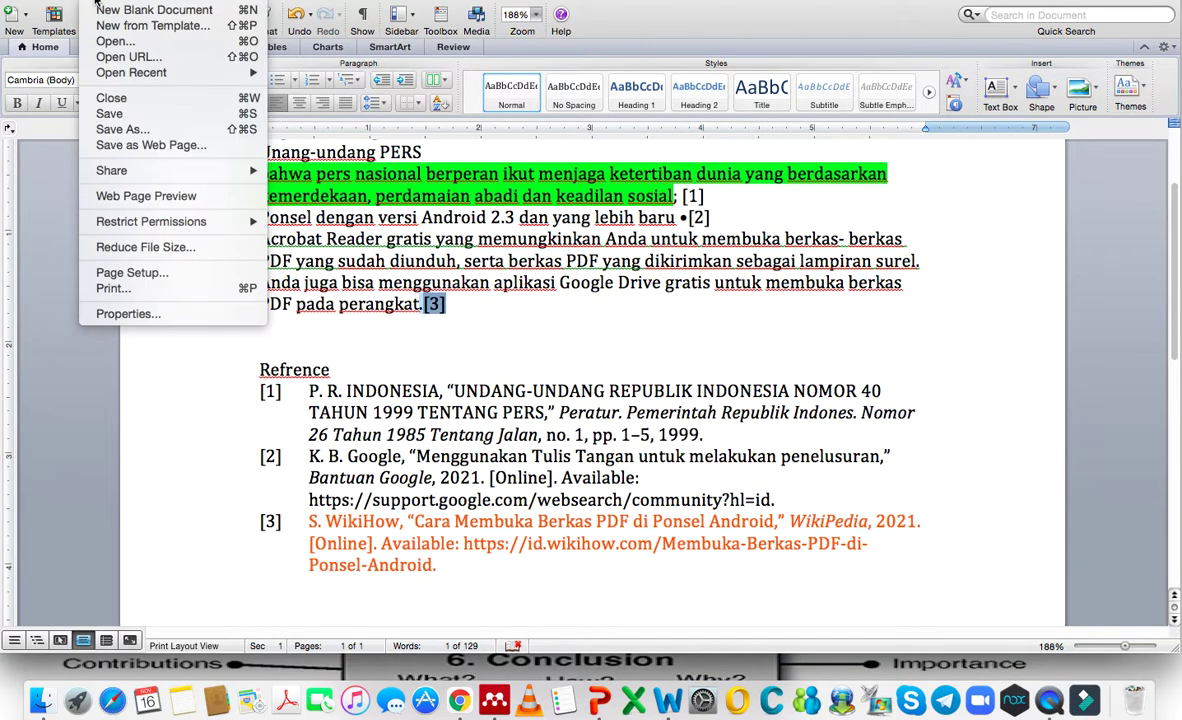
left_click(120, 127)
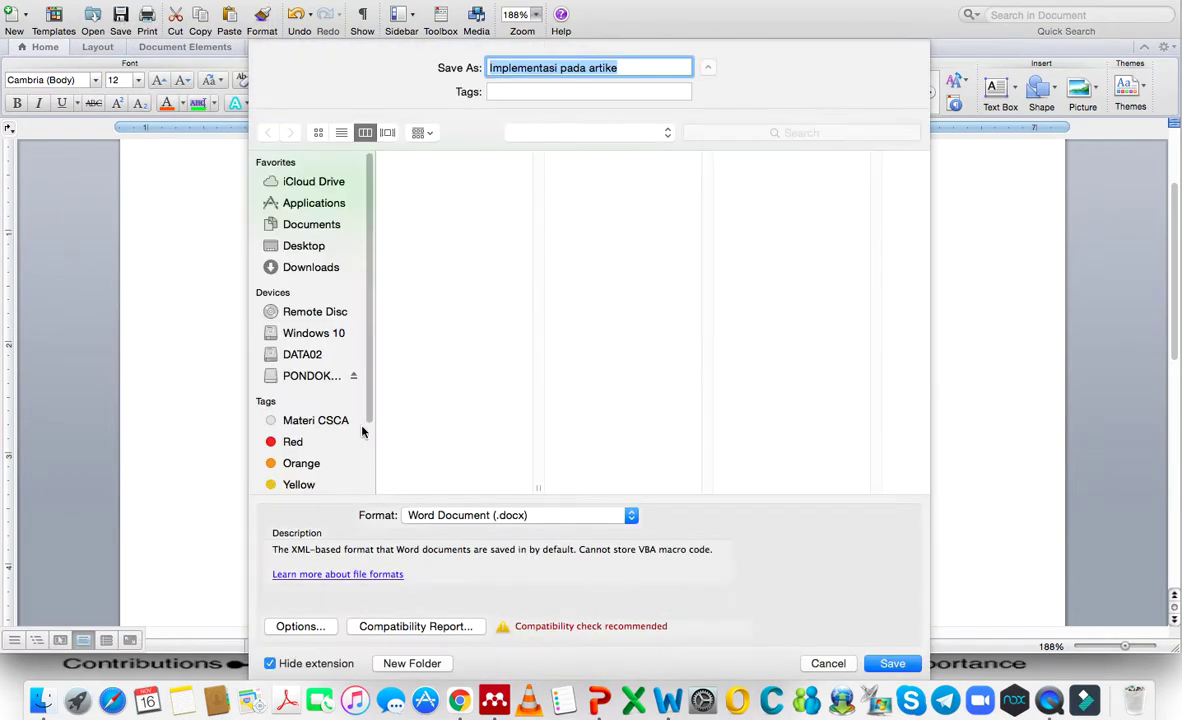
left_click(517, 513)
left_click(445, 643)
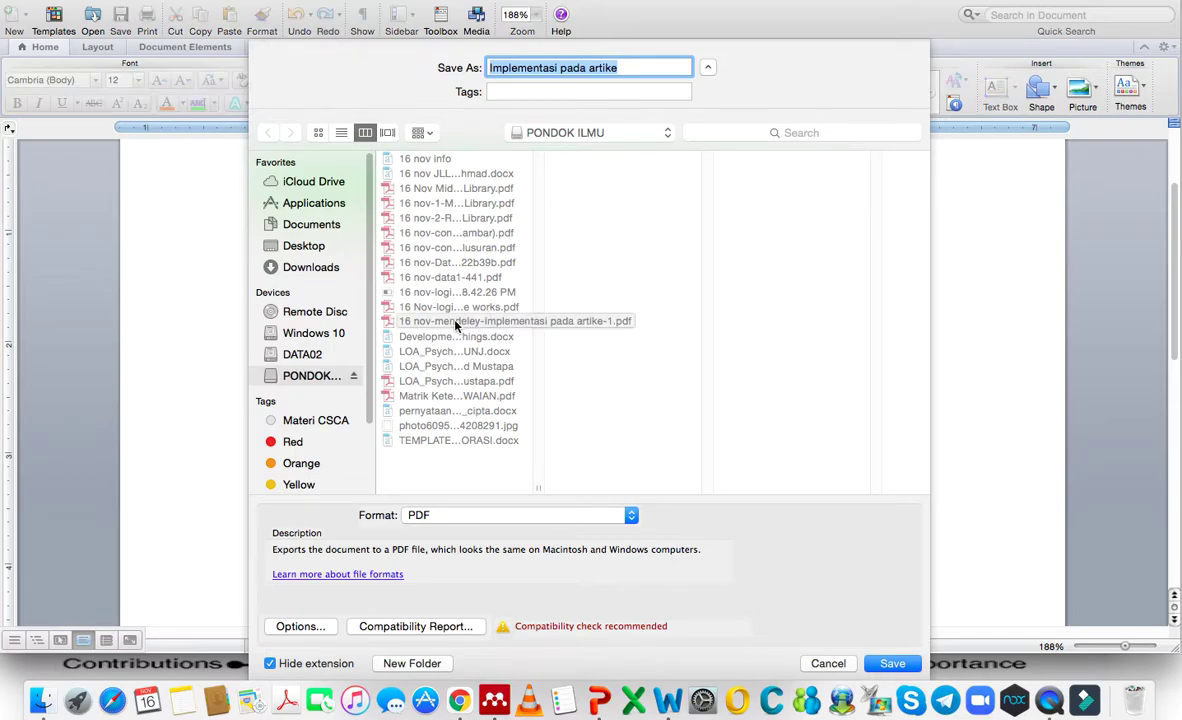
Name the PDF "16 nov-mendeley-Implementasi pada artike-2", based on the existing artike-1 file, and save it to the PONDOK ILMU drive
left_click(483, 321)
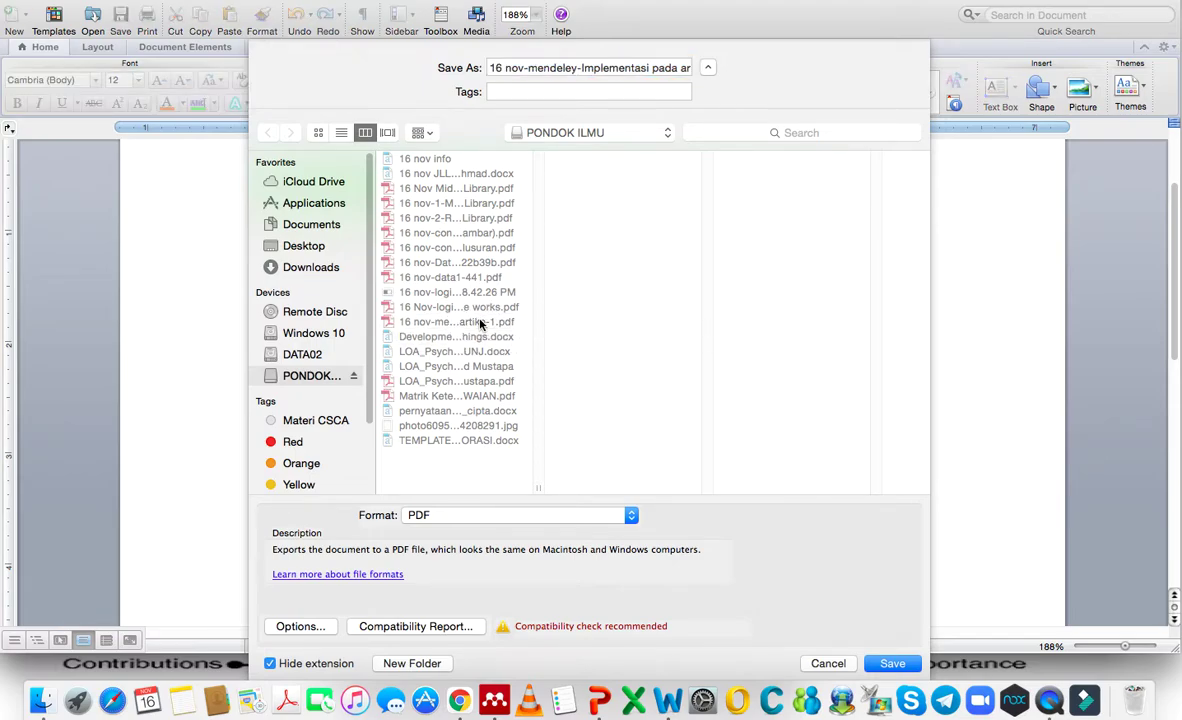
left_click(588, 66)
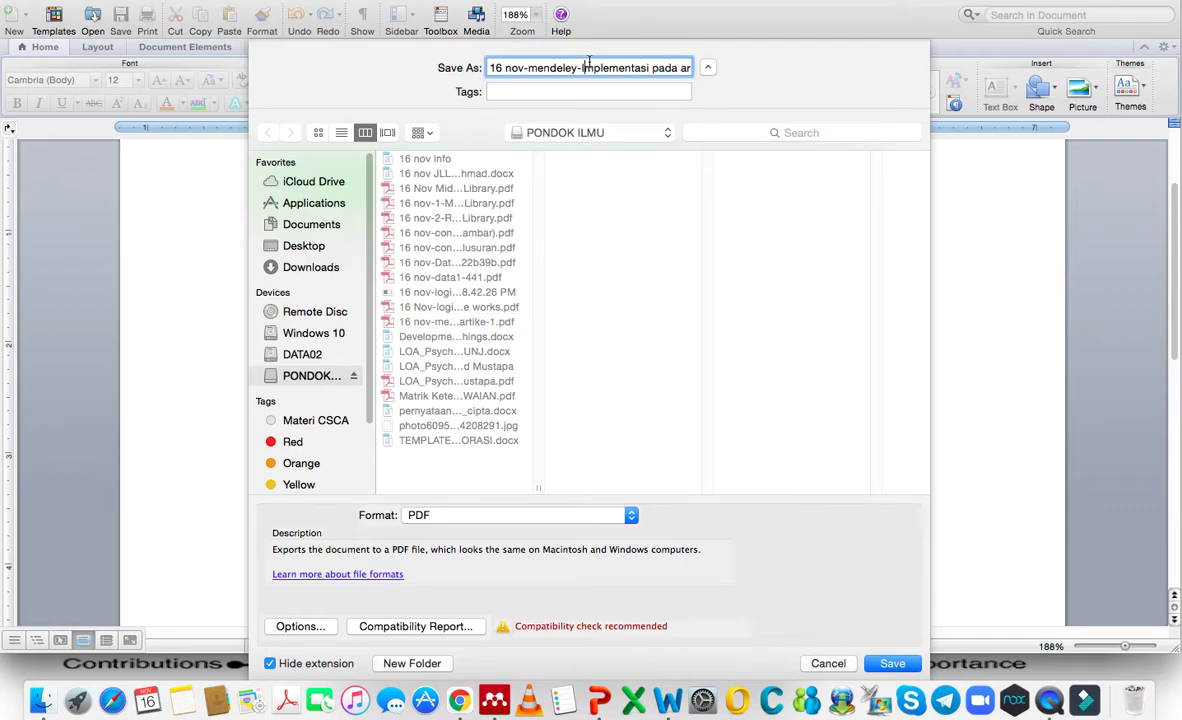
key("super+Right")
key("BackSpace")
type("2")
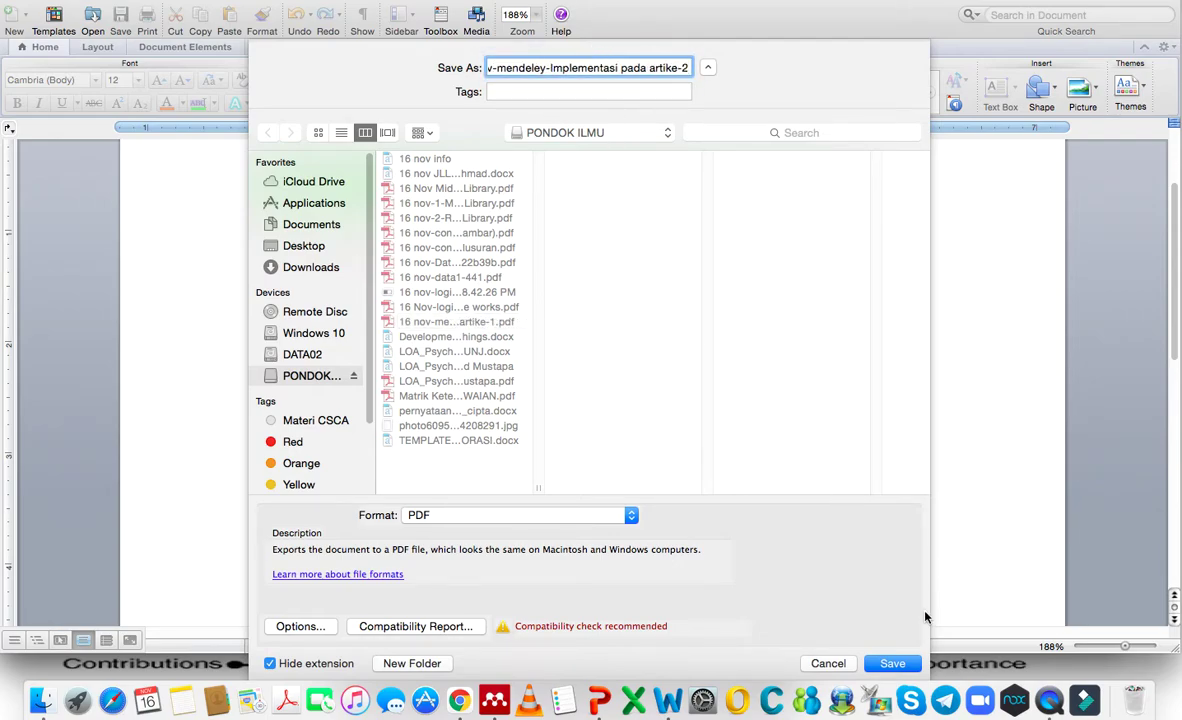
left_click(893, 663)
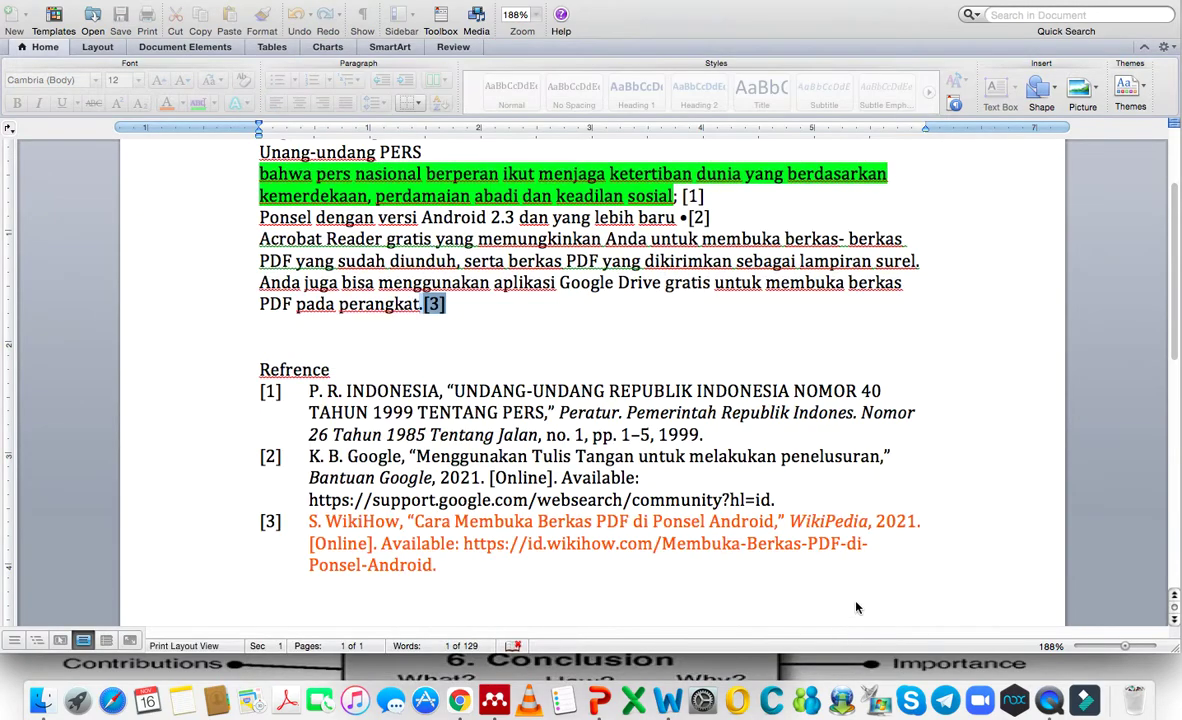
Undo the orange colouring of reference [3] and the edit before it, and place the cursor in the blank line under Refrence
key("super+z")
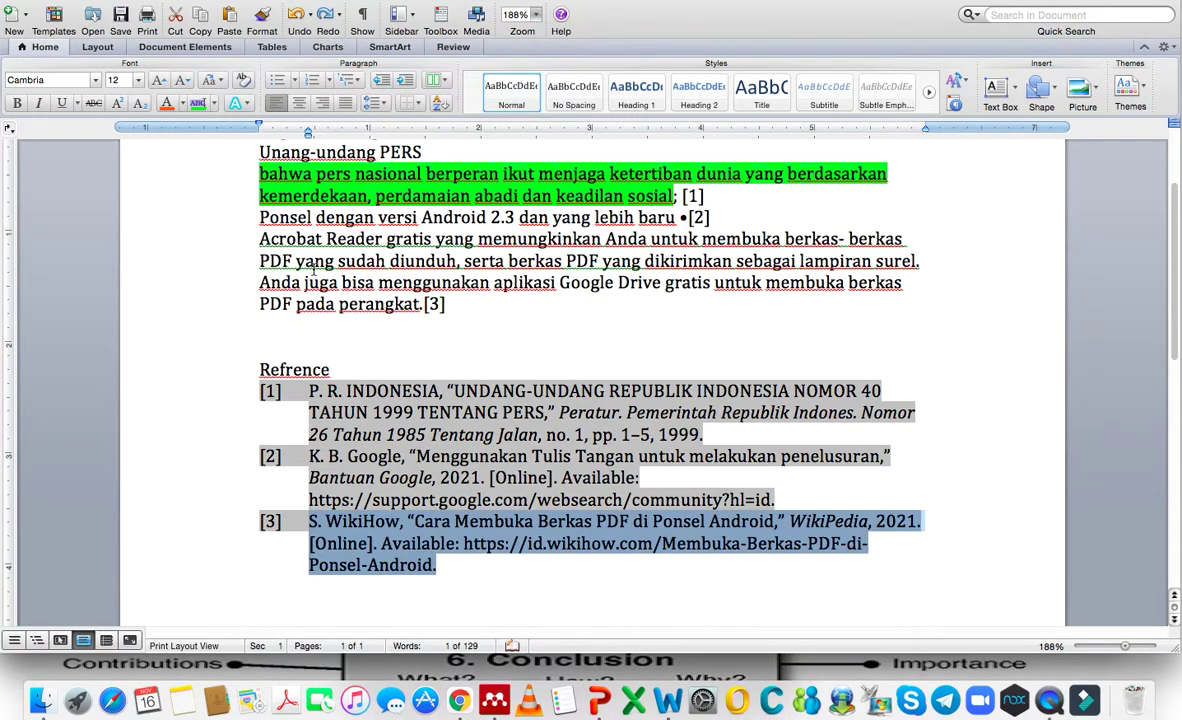
key("super+z")
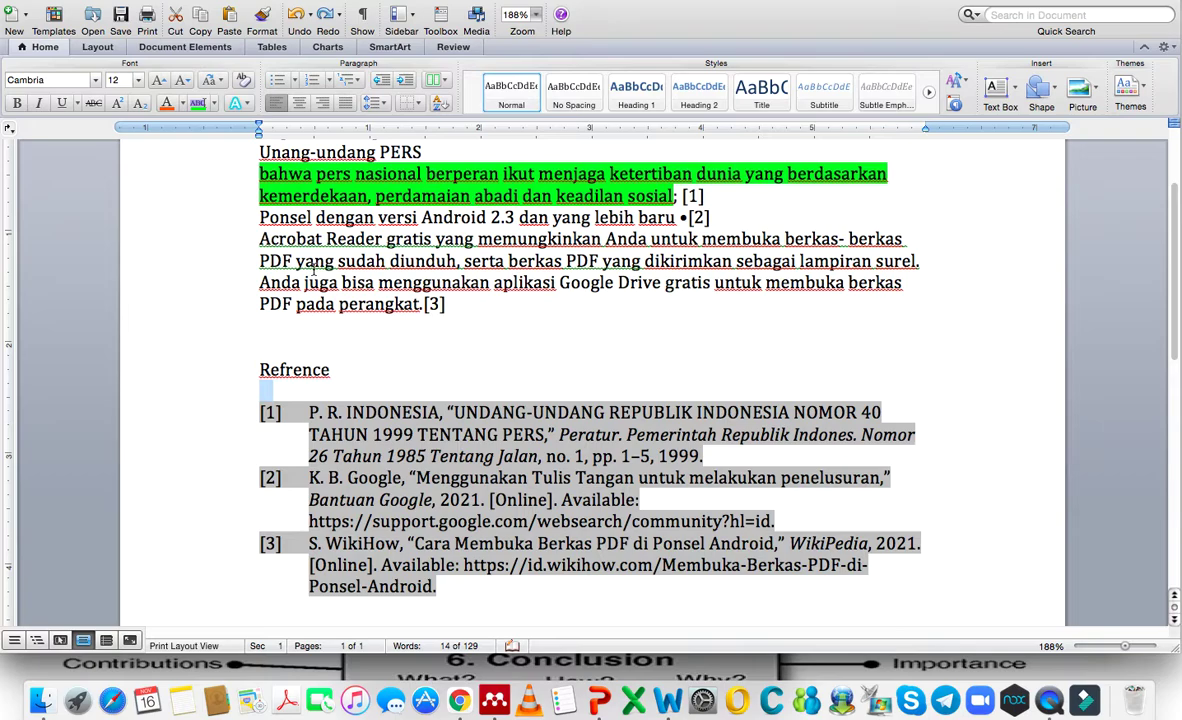
left_click(336, 392)
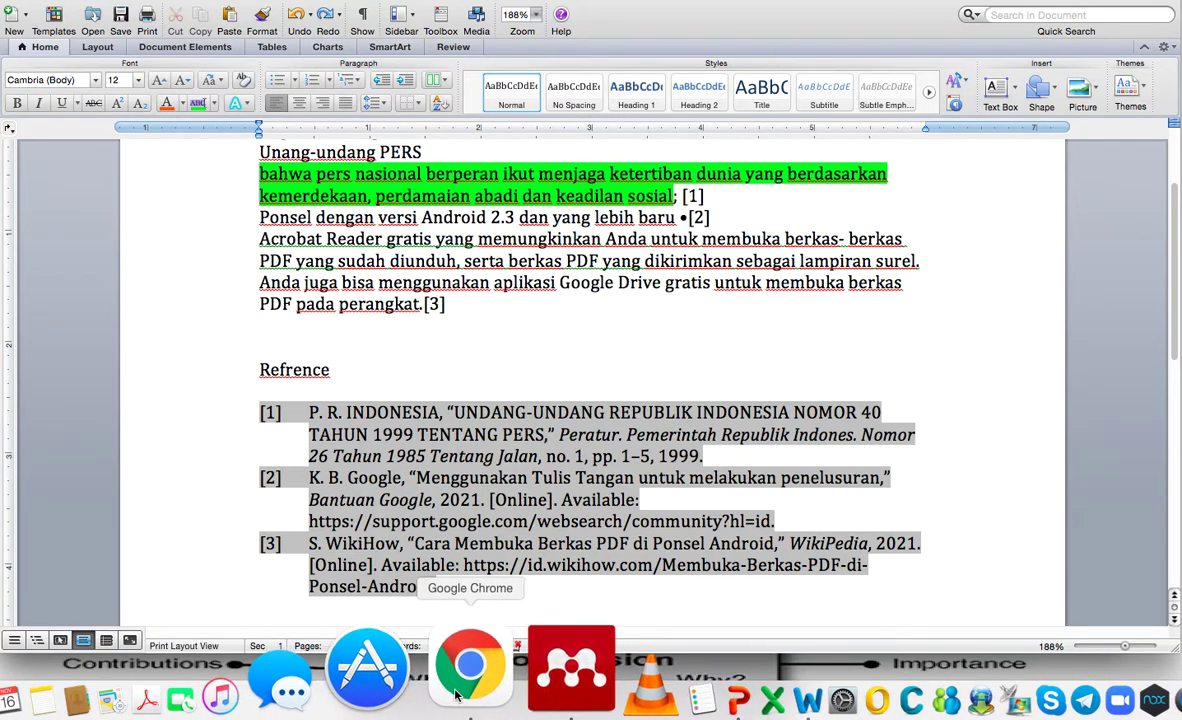
Switch to Chrome, search Google for "gambar" and open the image results
left_click(466, 668)
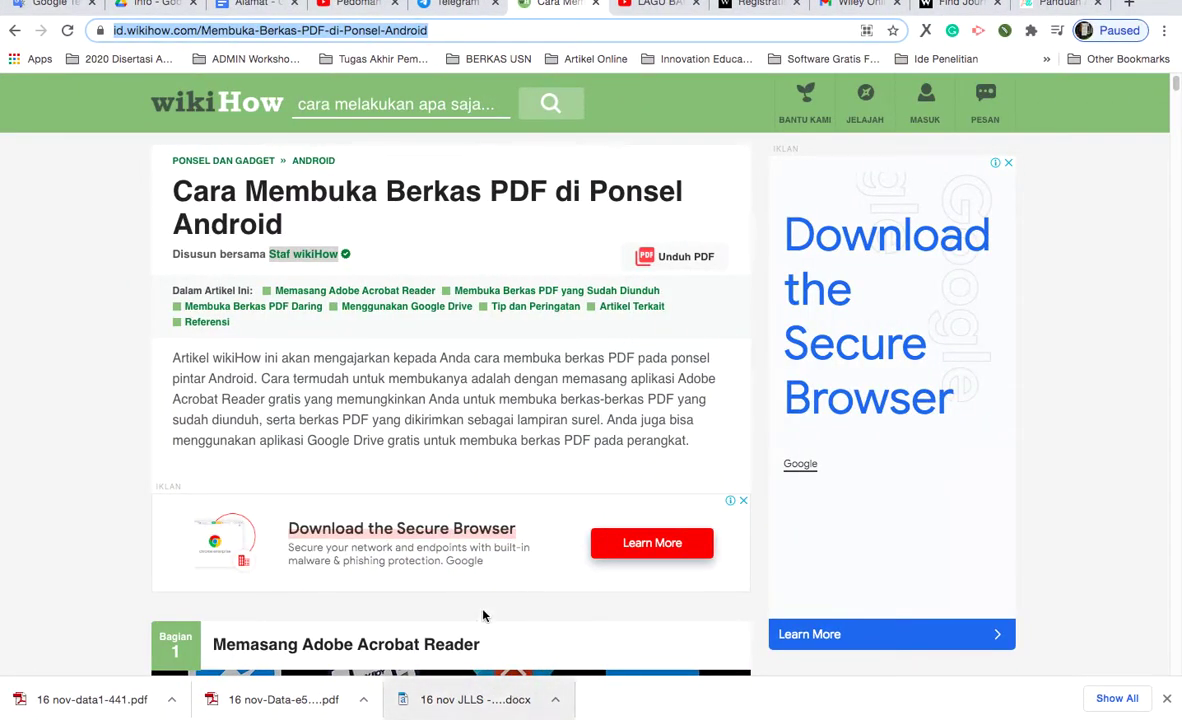
type("gambar")
key("Return")
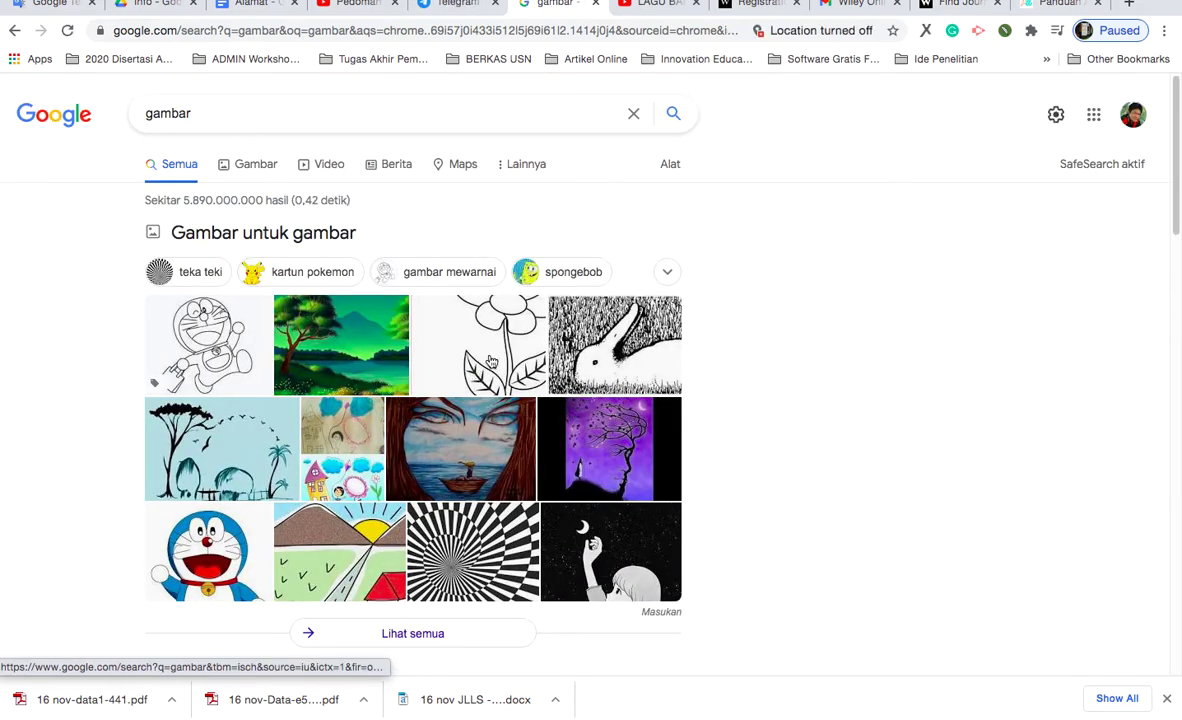
left_click(205, 338)
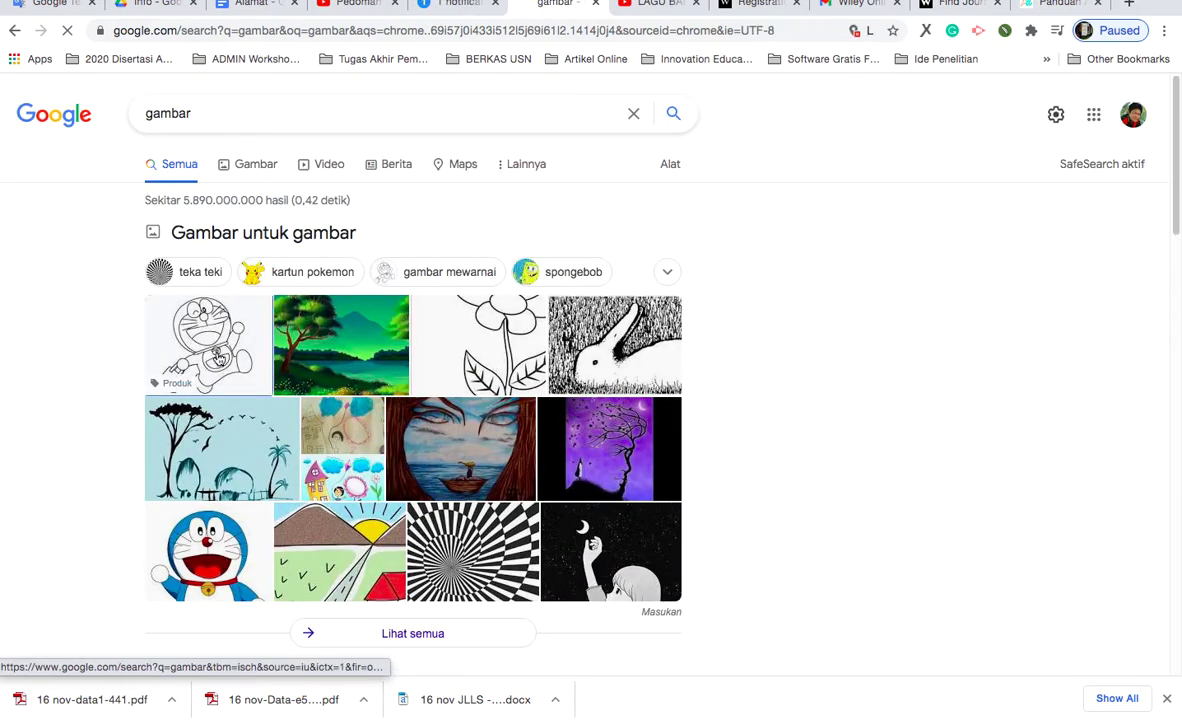
Open the large preview of the Shopee Doraemon colouring drawing in the image results
left_click(90, 320)
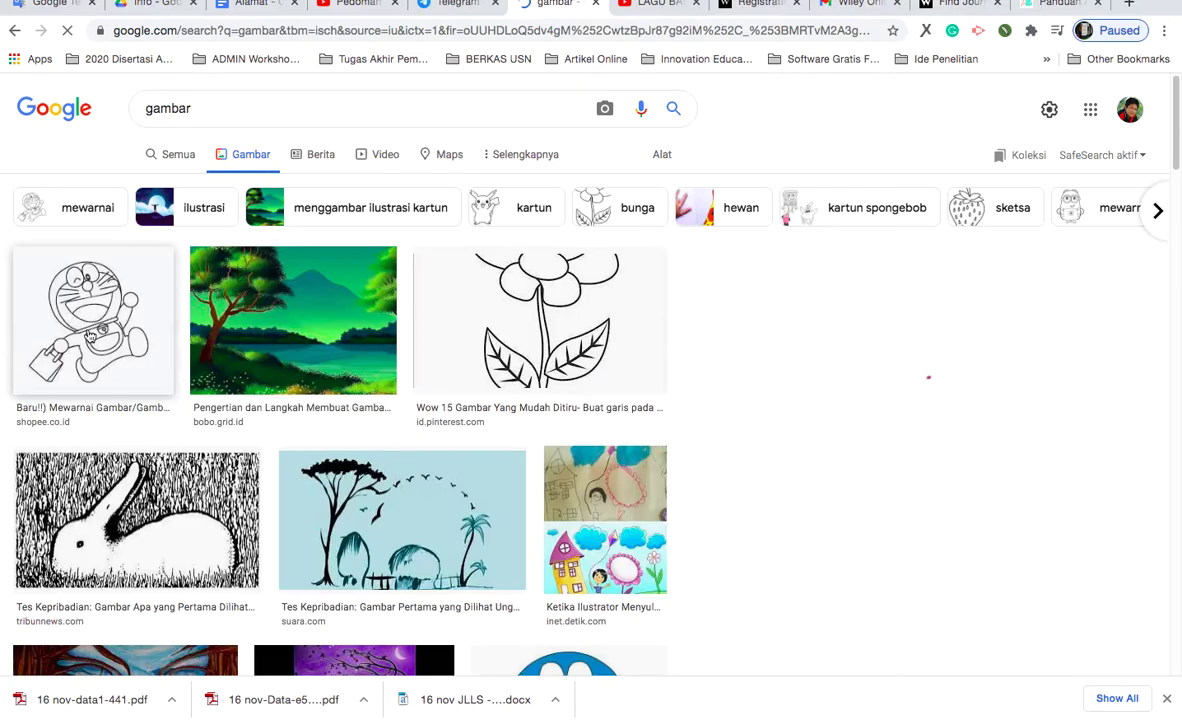
left_click(250, 365)
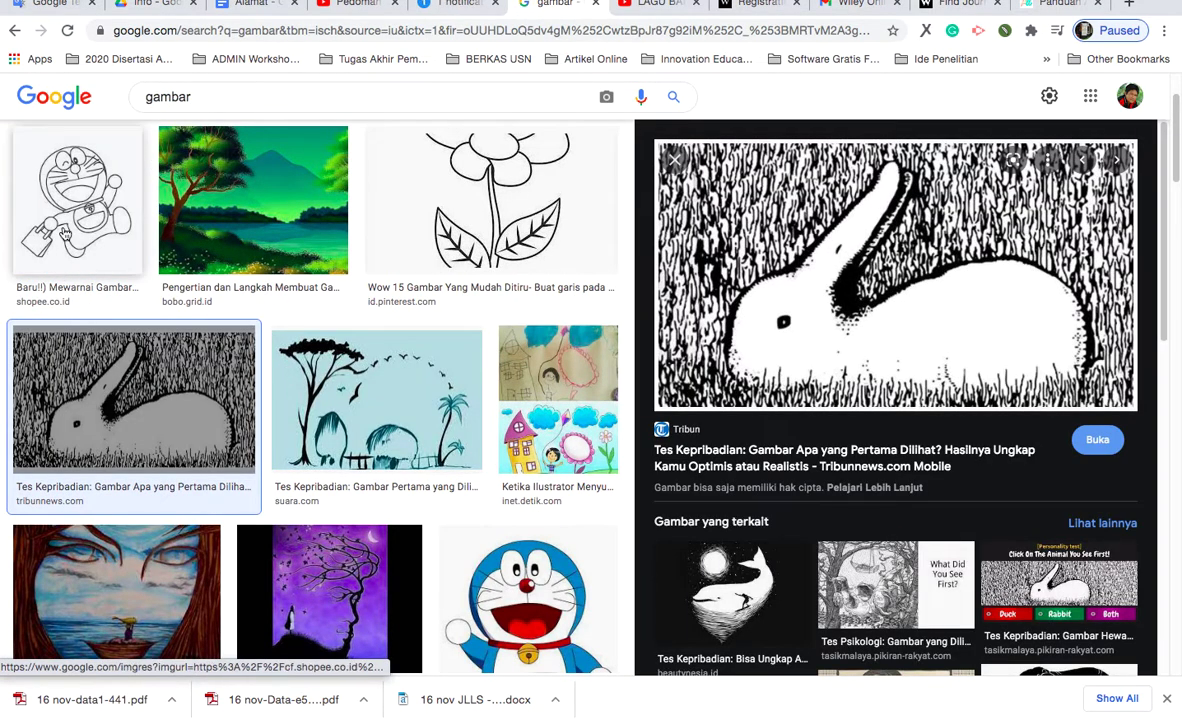
left_click(77, 213)
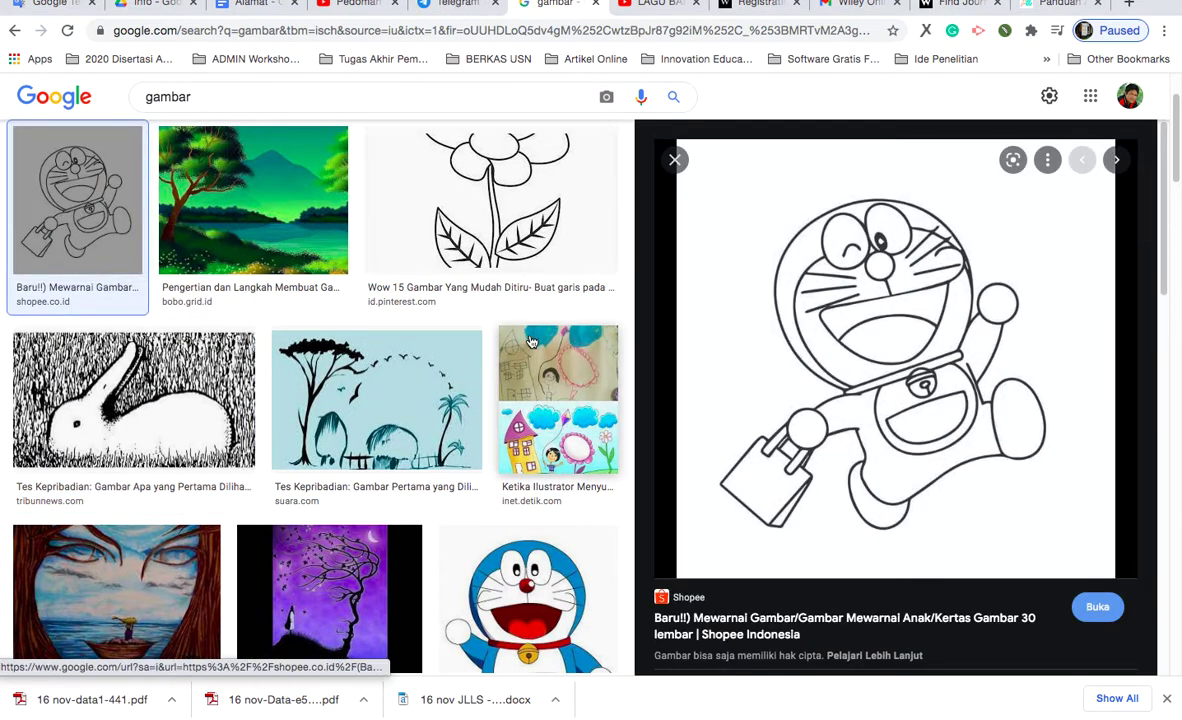
right_click(848, 319)
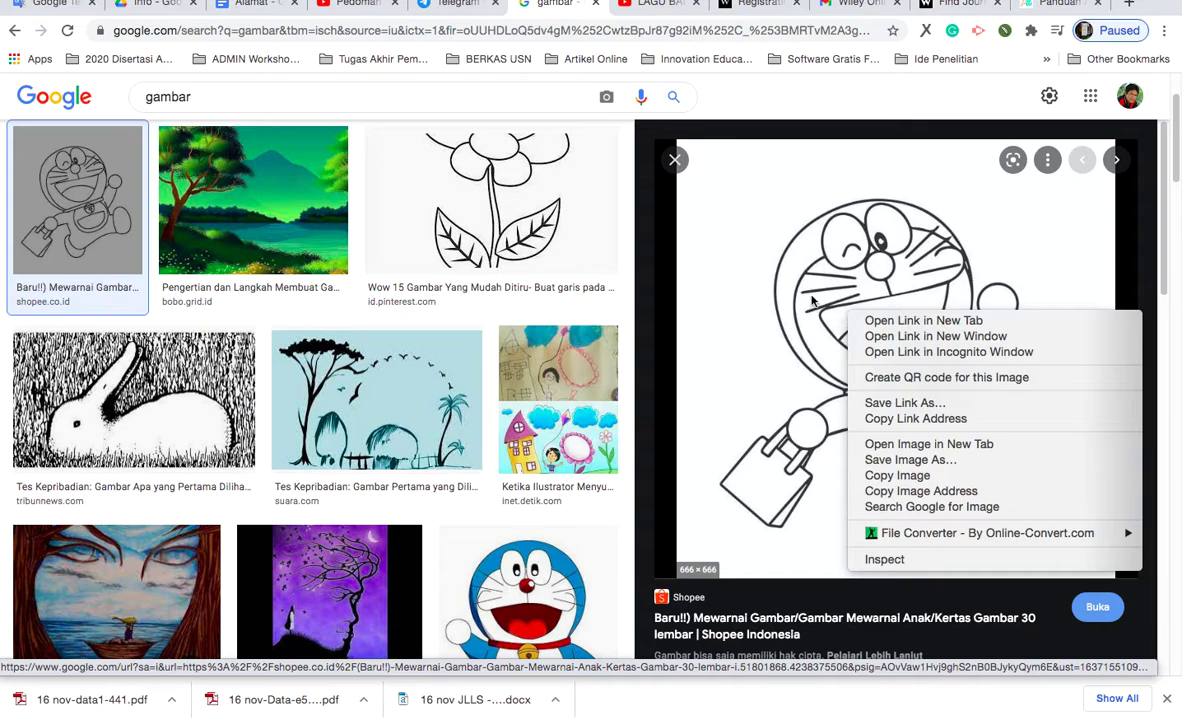
left_click(850, 321)
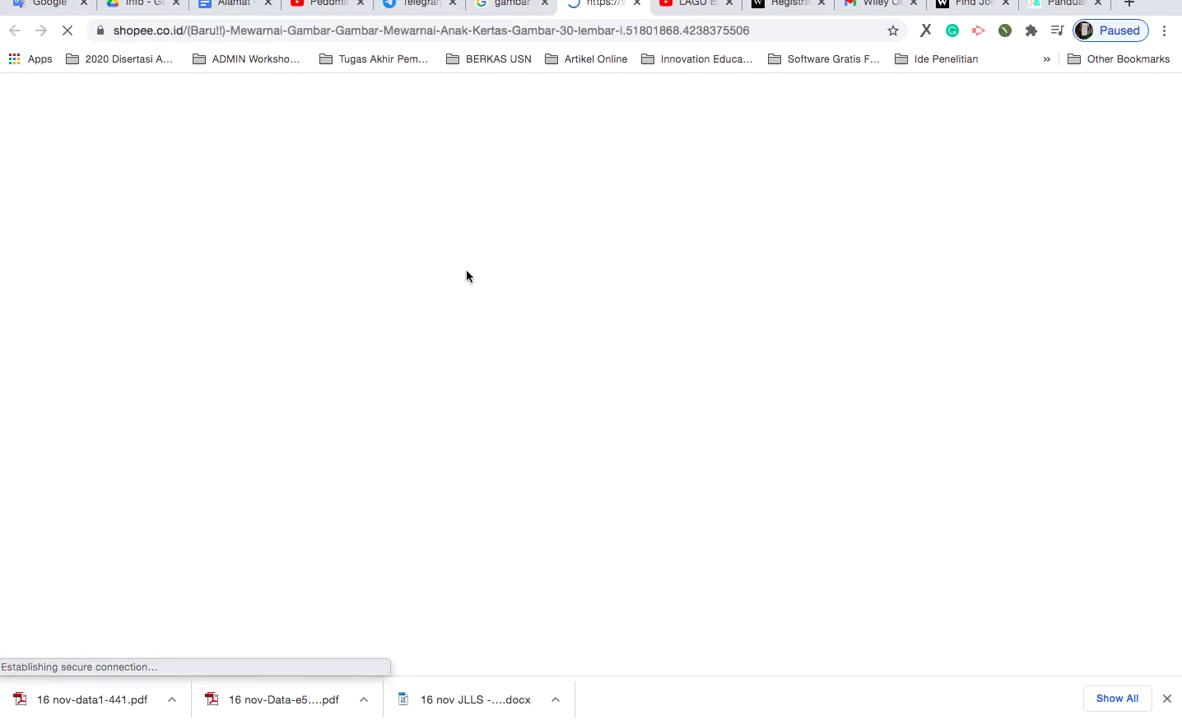
left_click(637, 5)
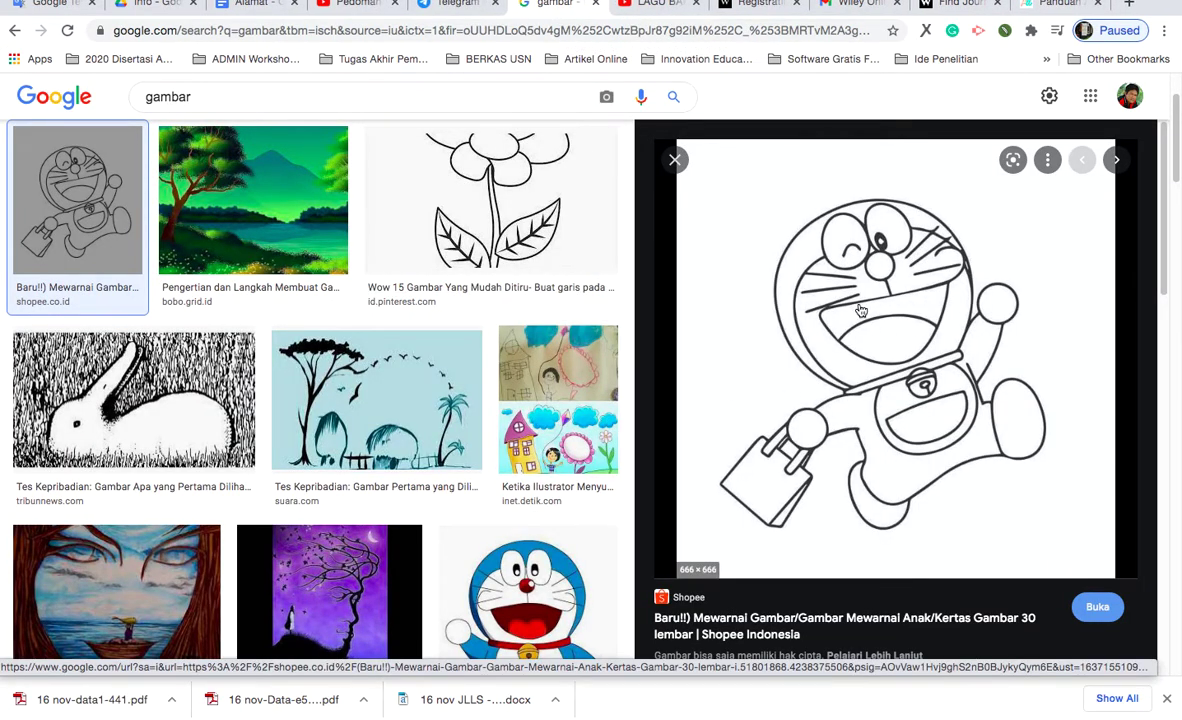
Save the Doraemon drawing as a JPEG image on the PONDOK ILMU drive, prefixing its file name with "16 nov-gambar-"
right_click(859, 309)
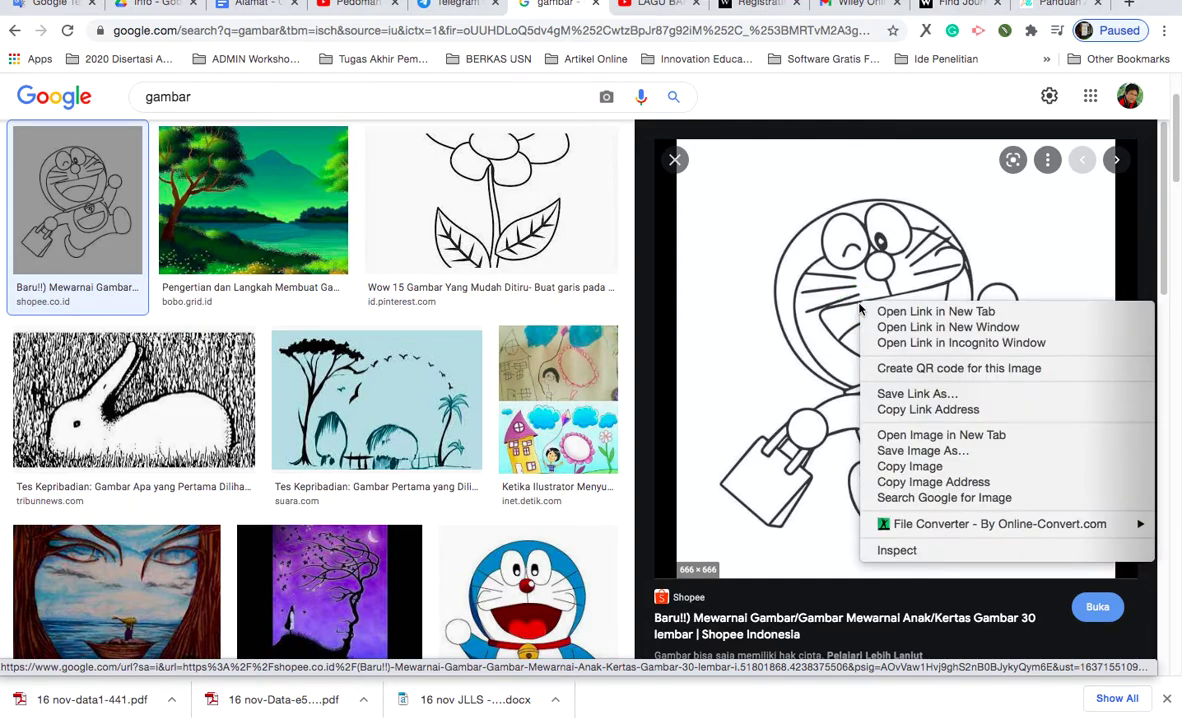
left_click(936, 452)
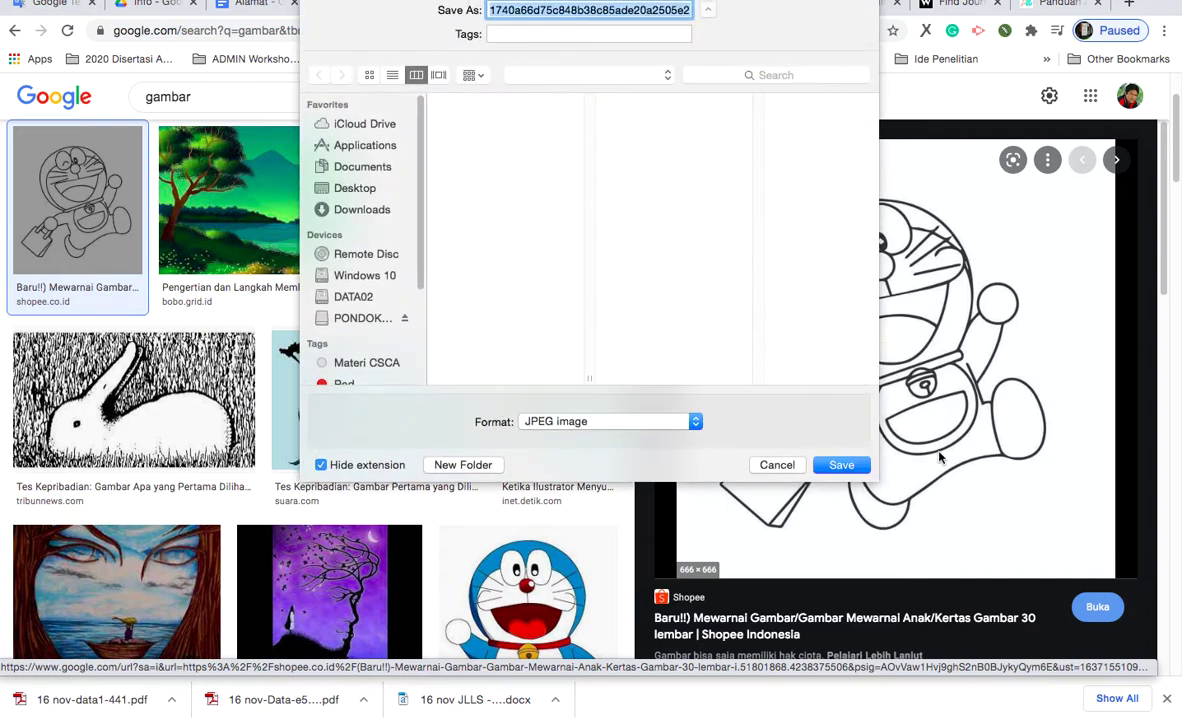
key("Left")
type("16 nov")
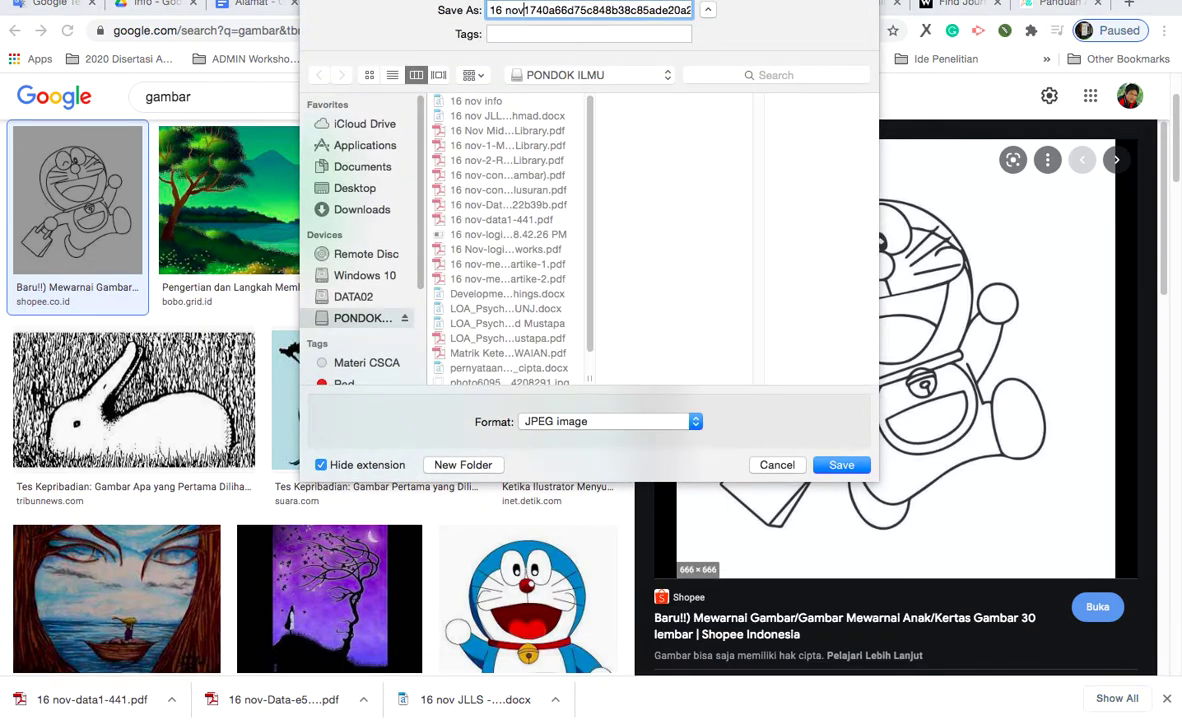
type("-gambar-")
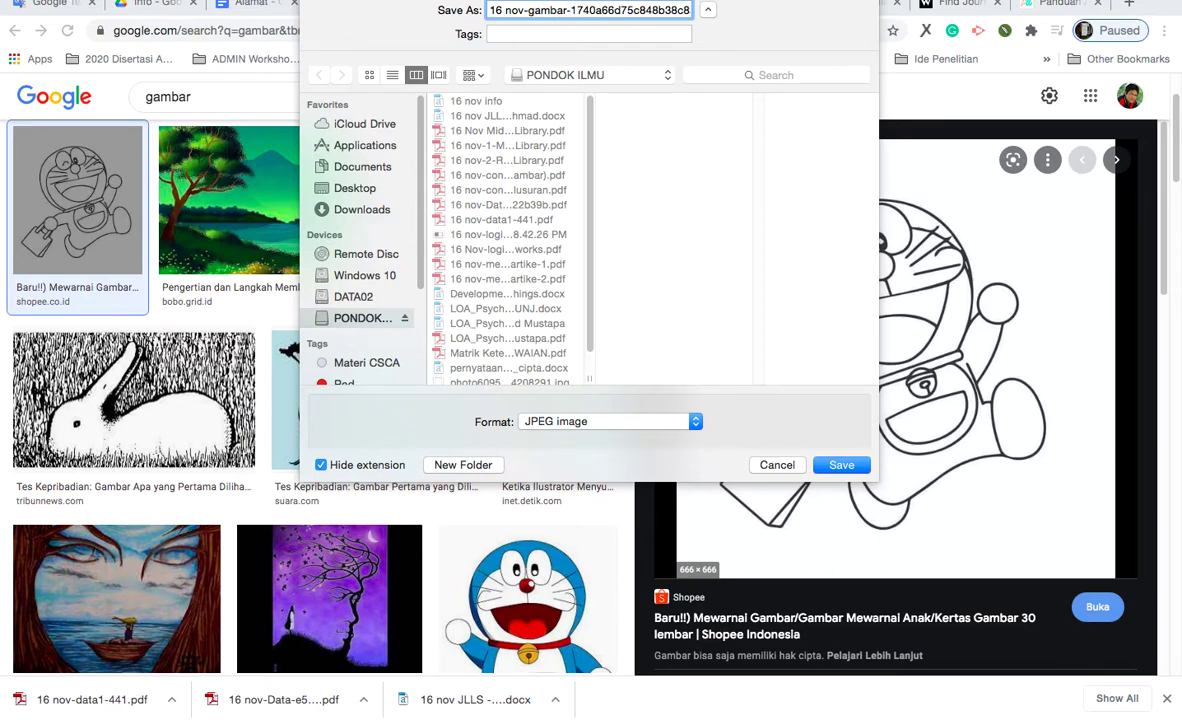
key("Return")
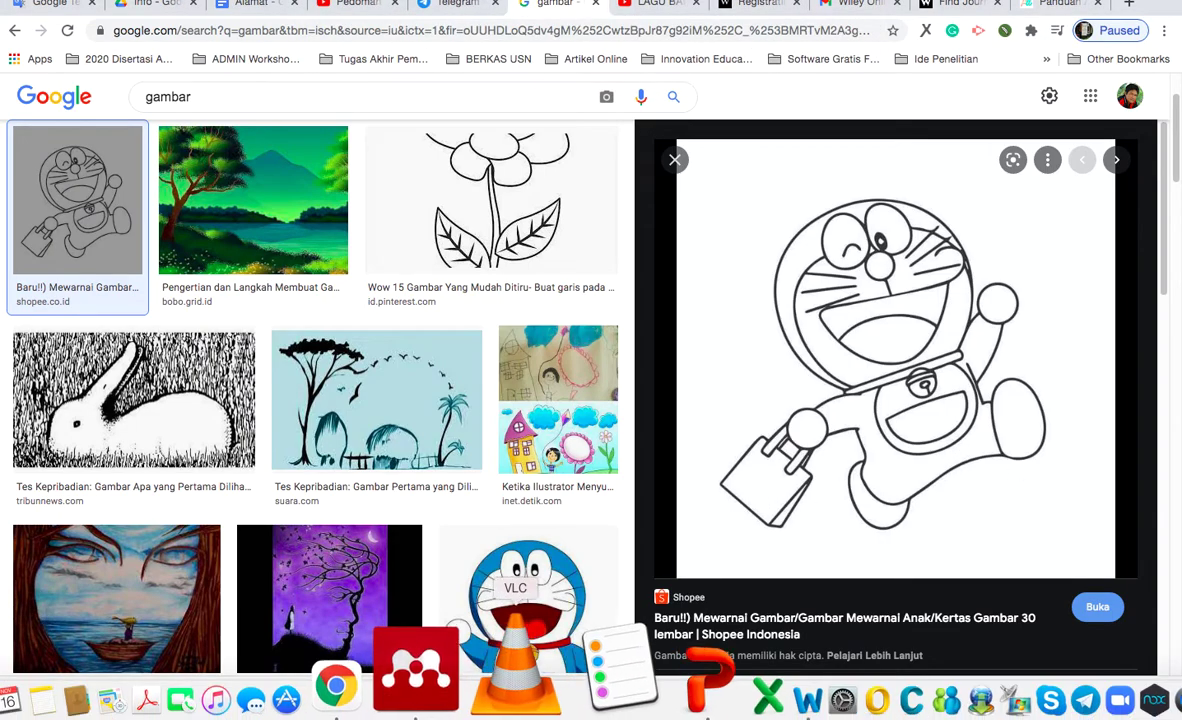
Switch to Mendeley and add the "16 nov-gambar" JPEG from PONDOK ILMU to the Meta Data folder
left_click(488, 658)
left_click(453, 423)
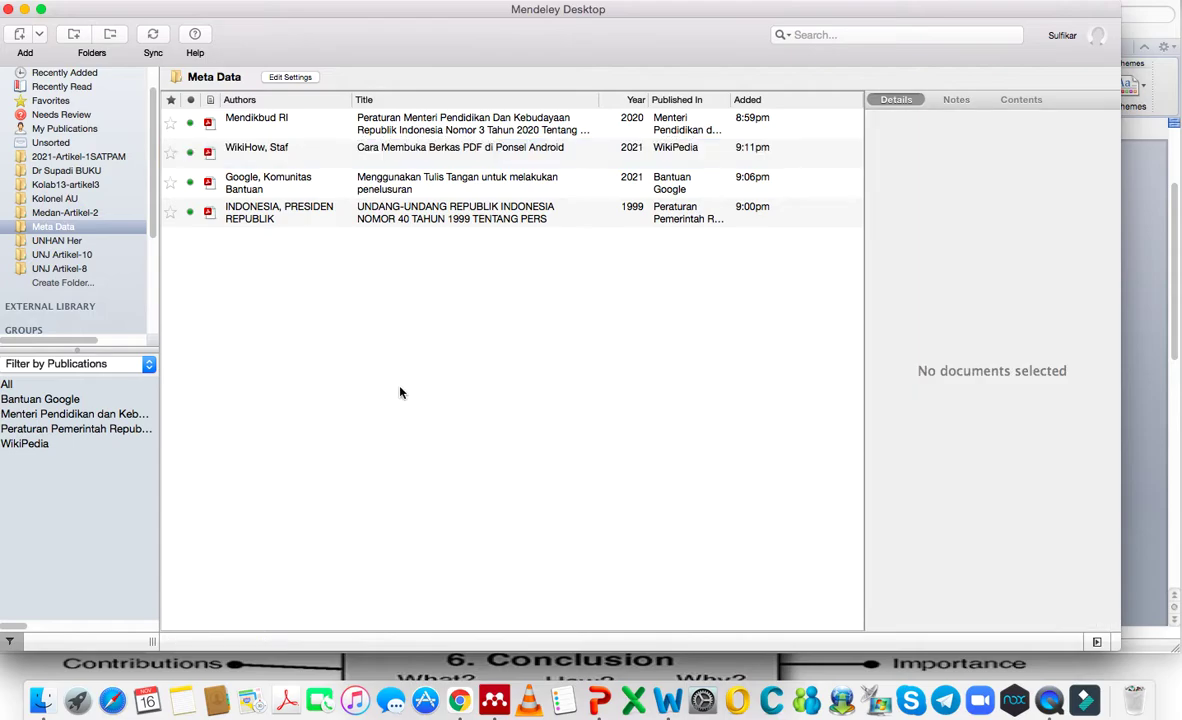
right_click(362, 337)
left_click(392, 346)
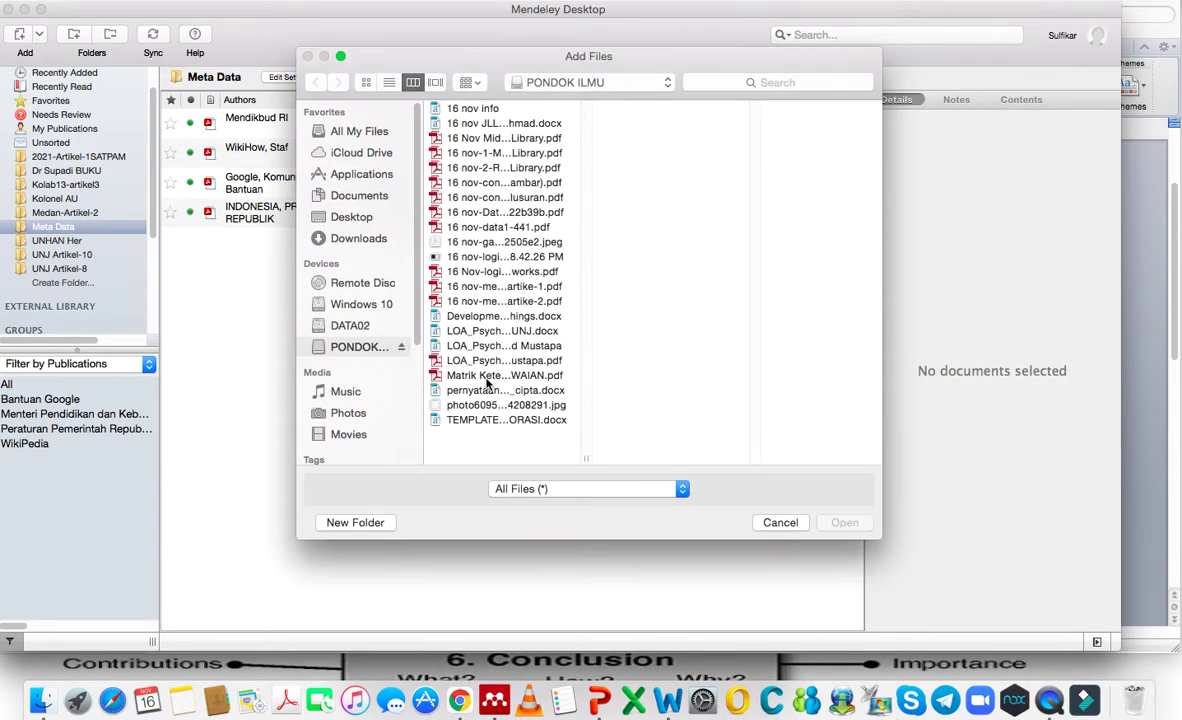
left_click(497, 212)
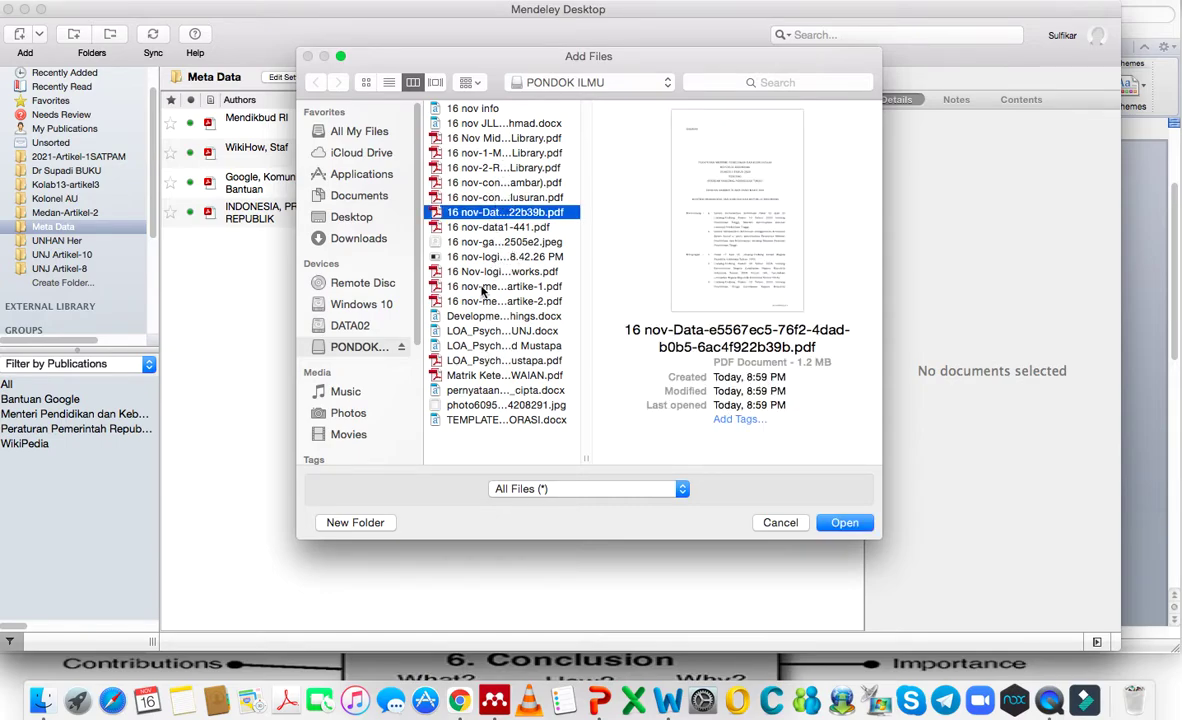
left_click(487, 243)
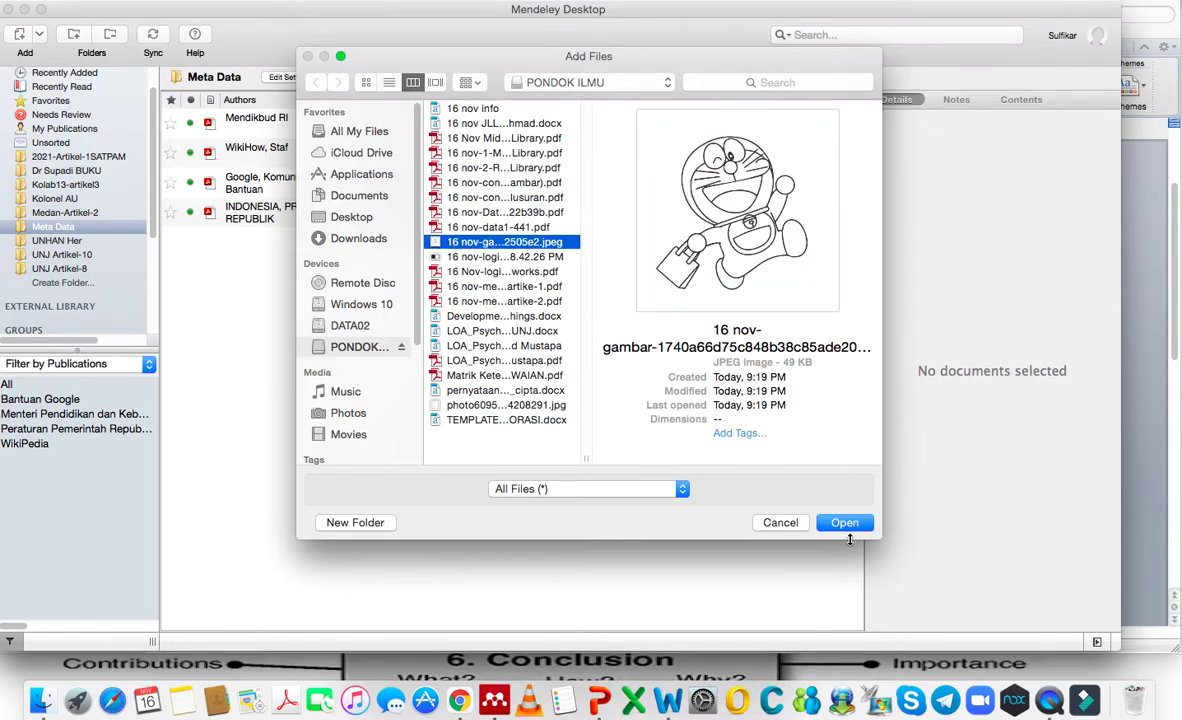
left_click(845, 523)
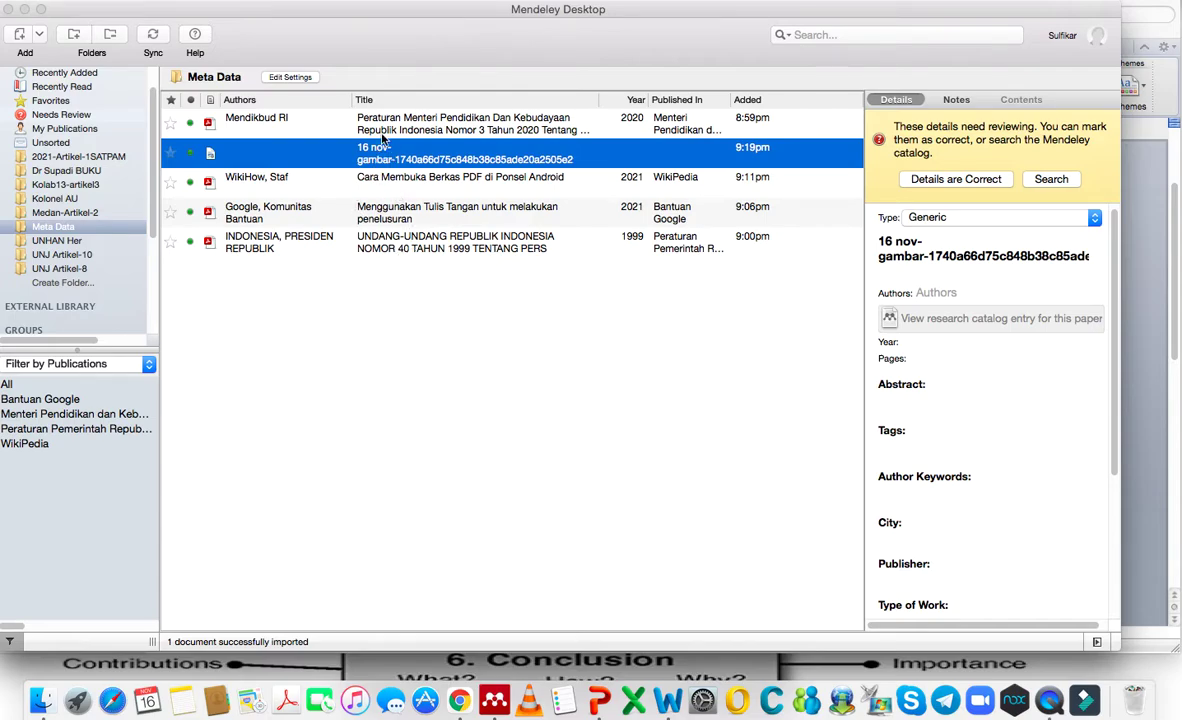
Confirm the image entry's details as correct, switch to Word and add the line "Ini cotasi gambar" below the paragraph citing [3]
left_click(962, 179)
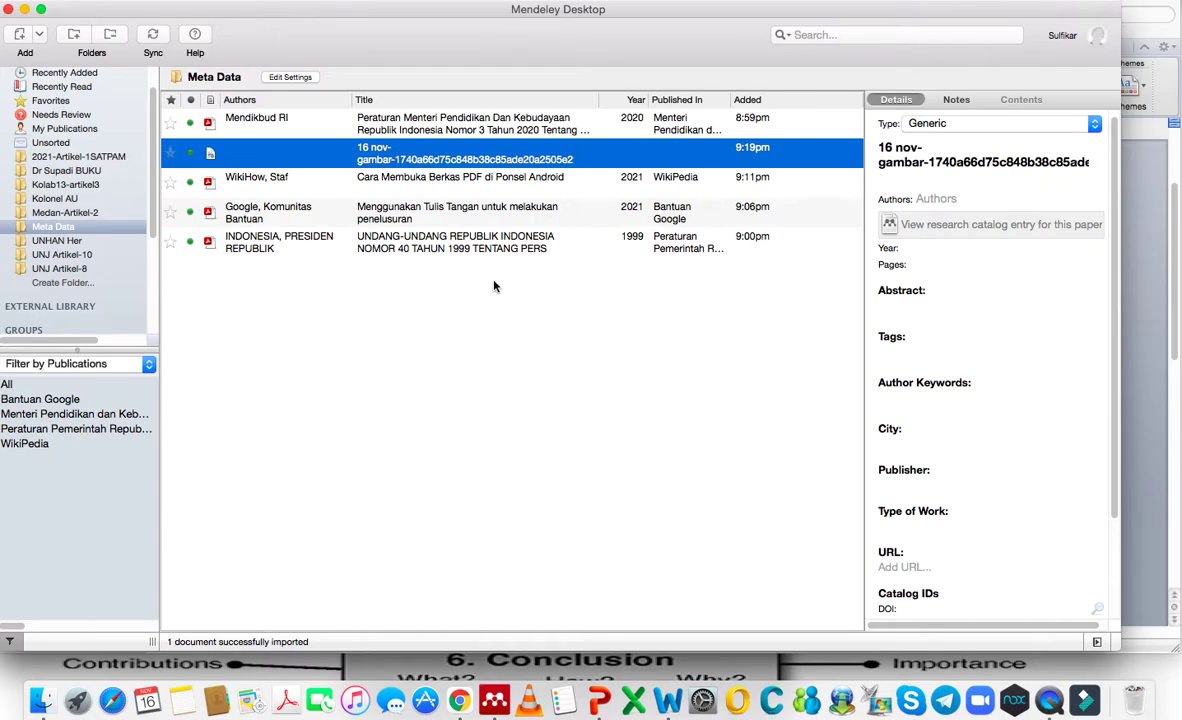
left_click(672, 695)
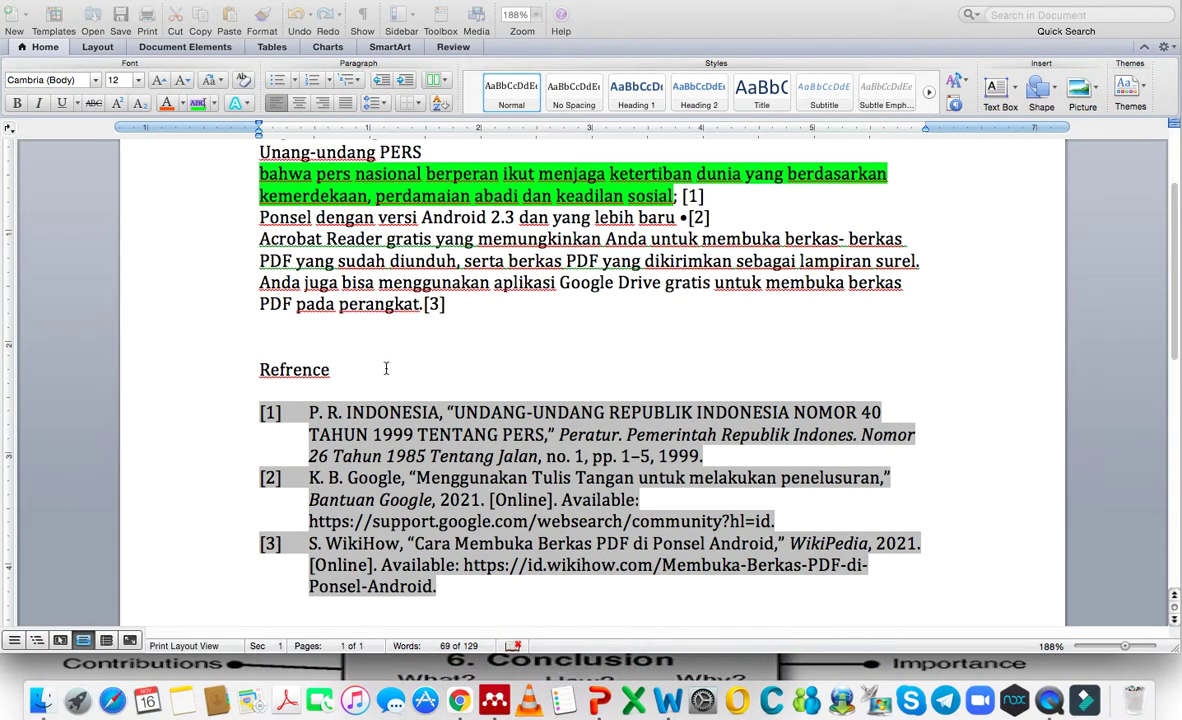
left_click(507, 318)
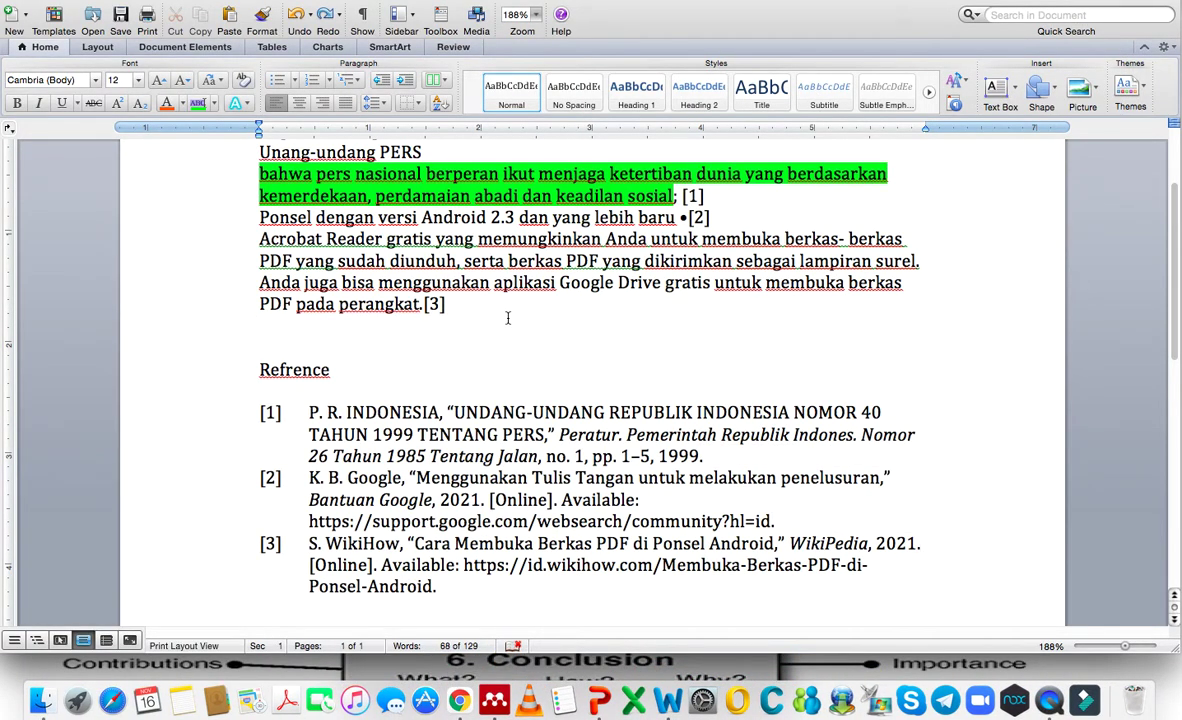
type("Ini cotasi gambar")
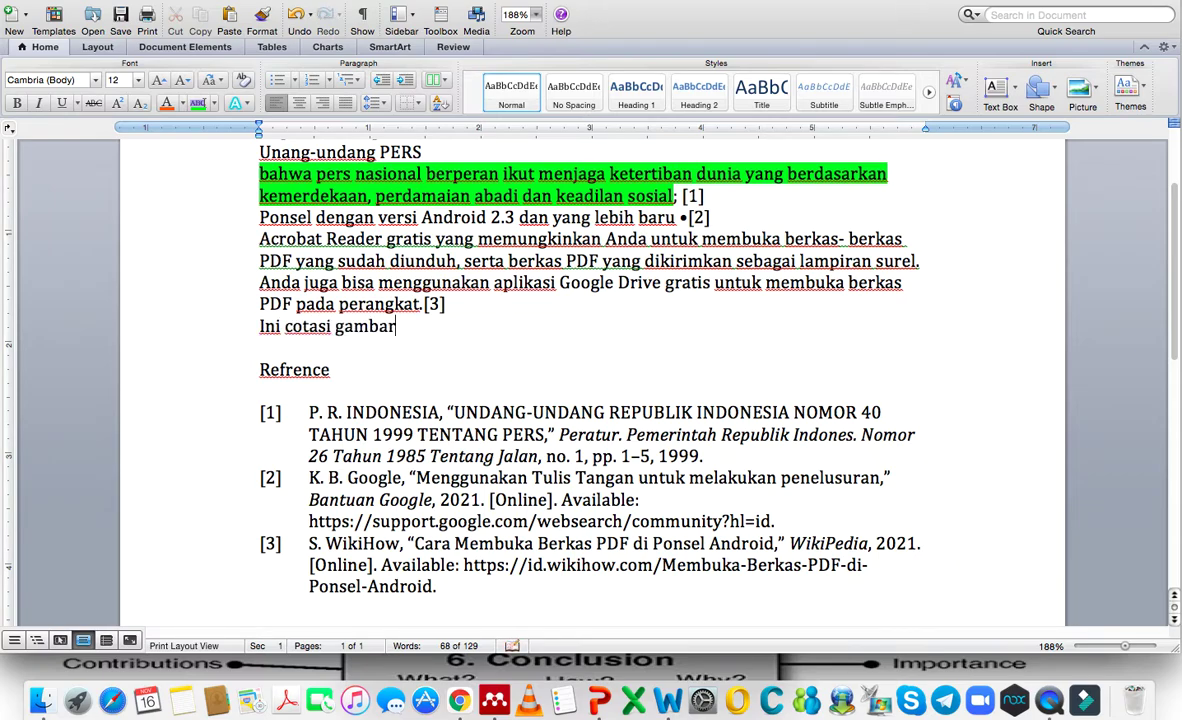
Insert a Mendeley citation of the "16 nov-gambar" entry after "Ini cotasi gambar" and select the updated reference list
scroll(590, 370, "up", 1)
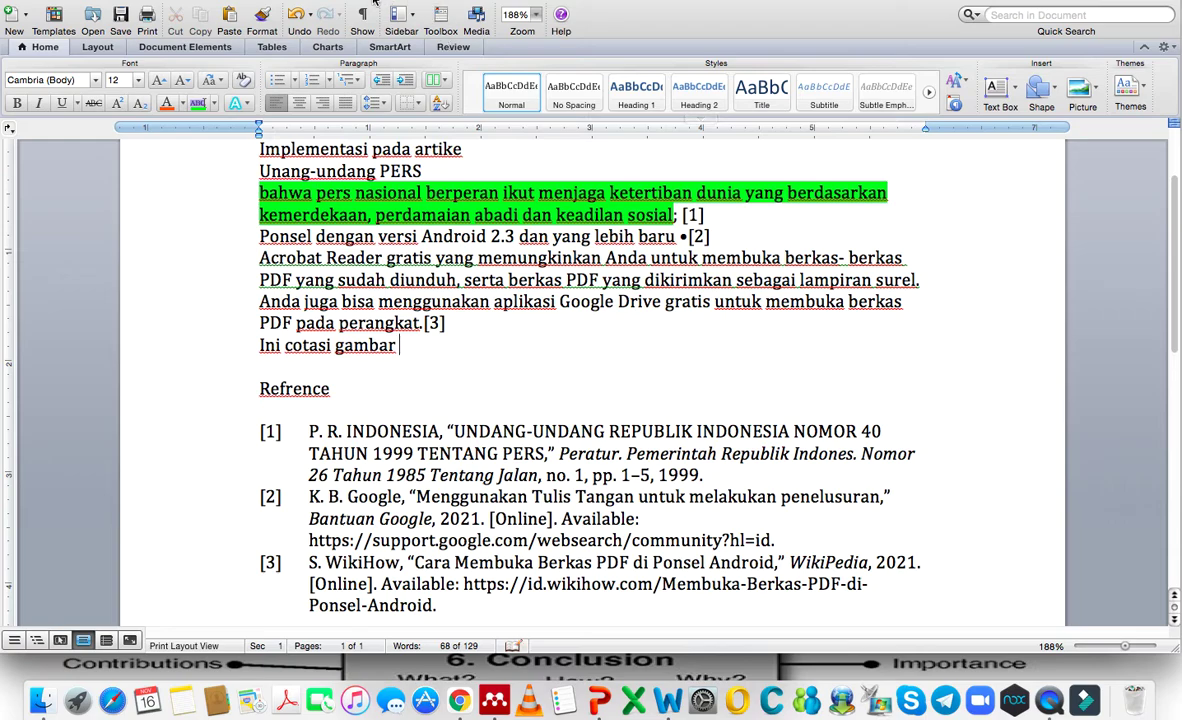
left_click(428, 2)
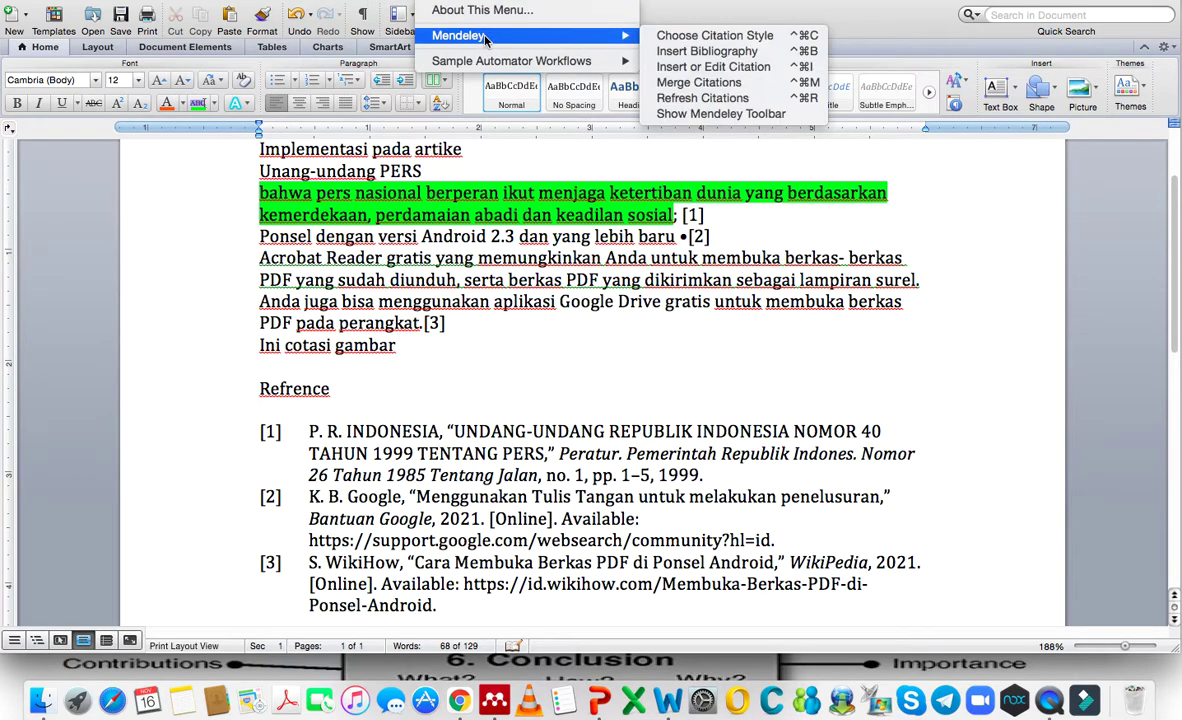
mouse_move(603, 42)
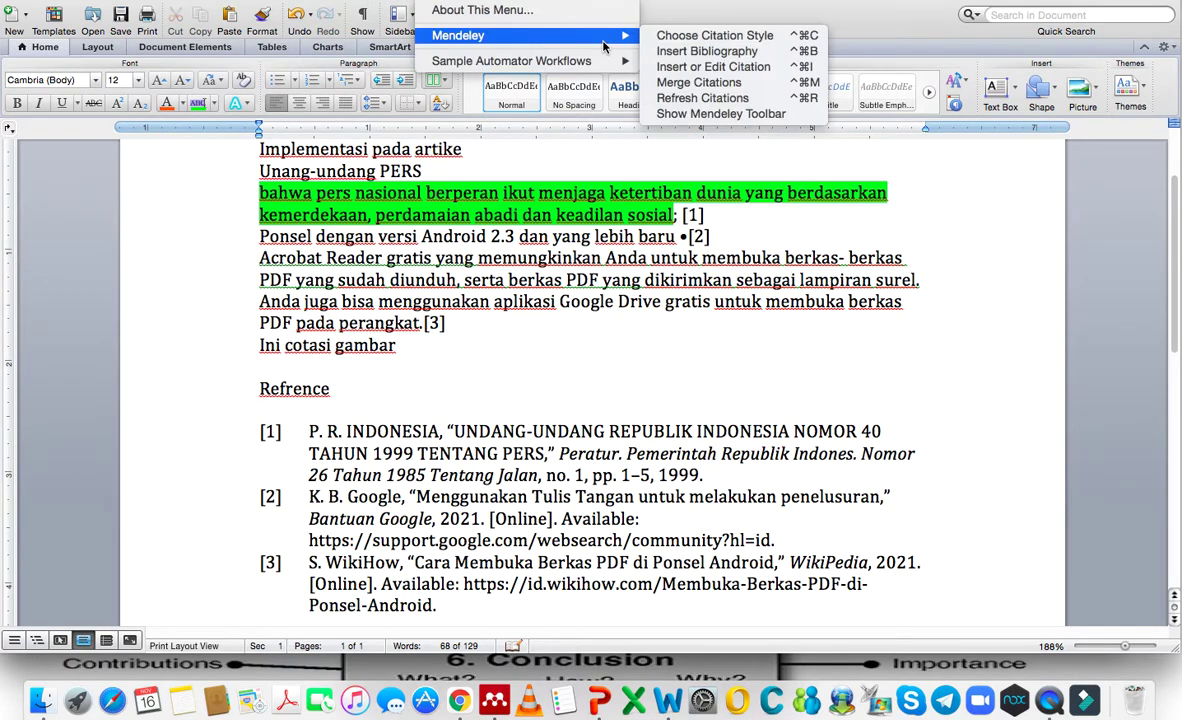
left_click(672, 67)
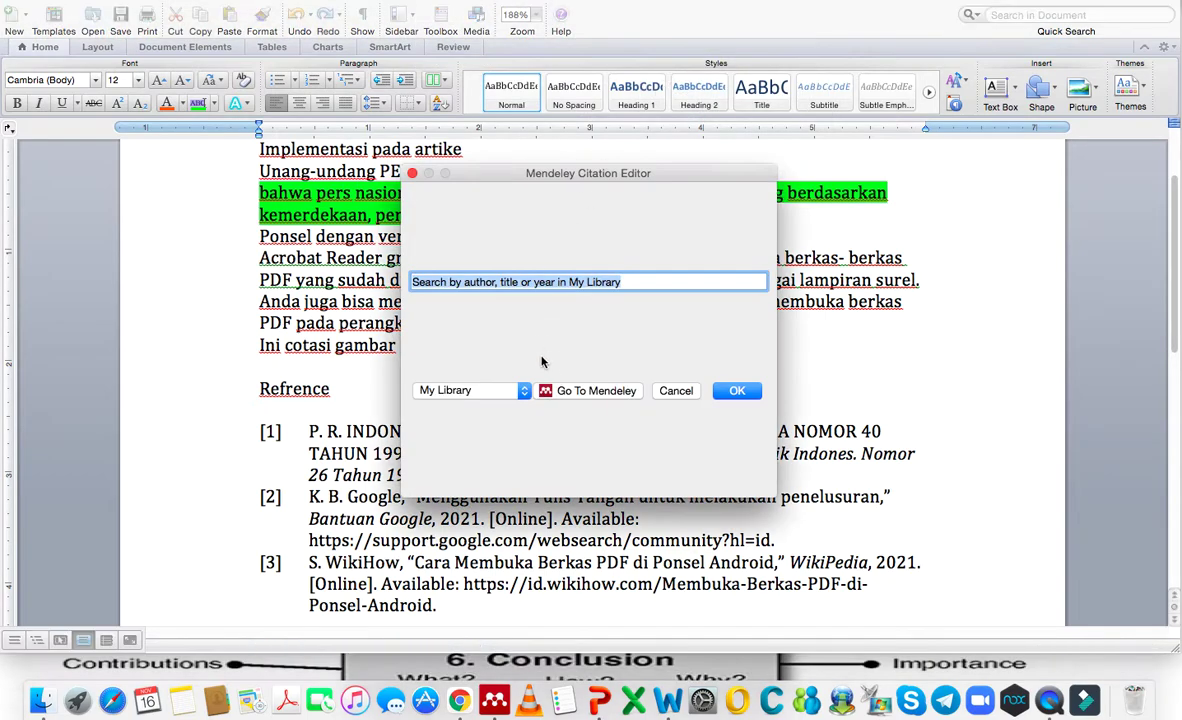
left_click(600, 391)
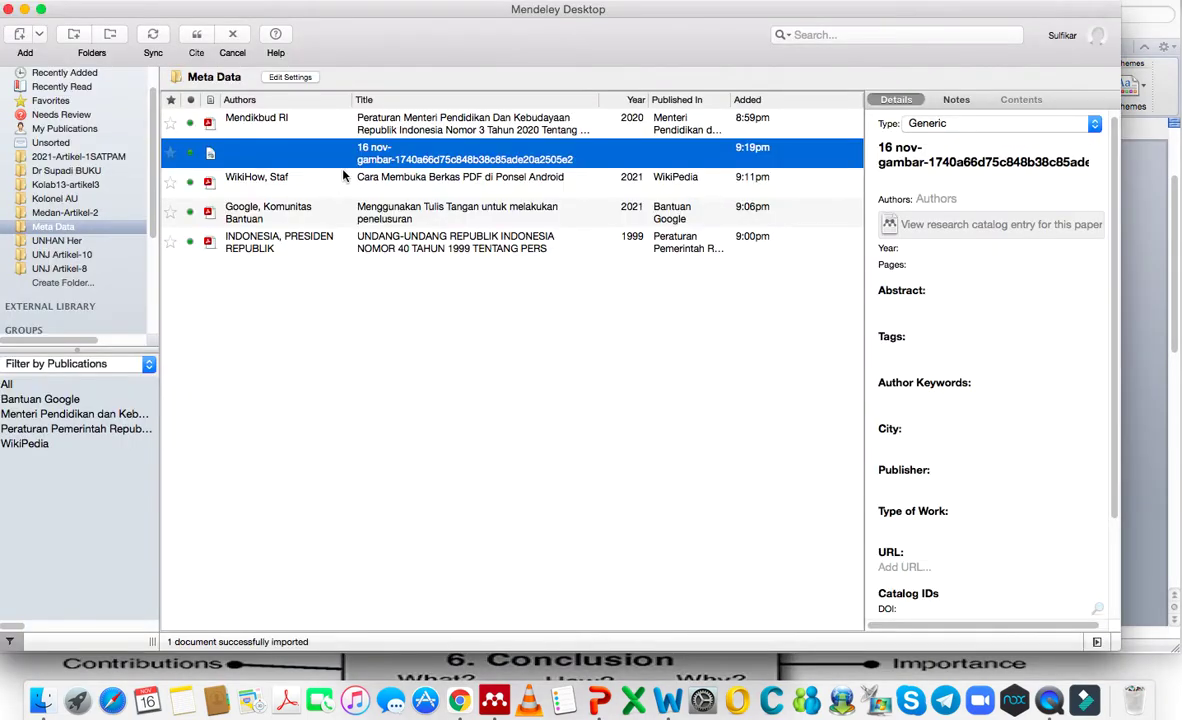
left_click(196, 40)
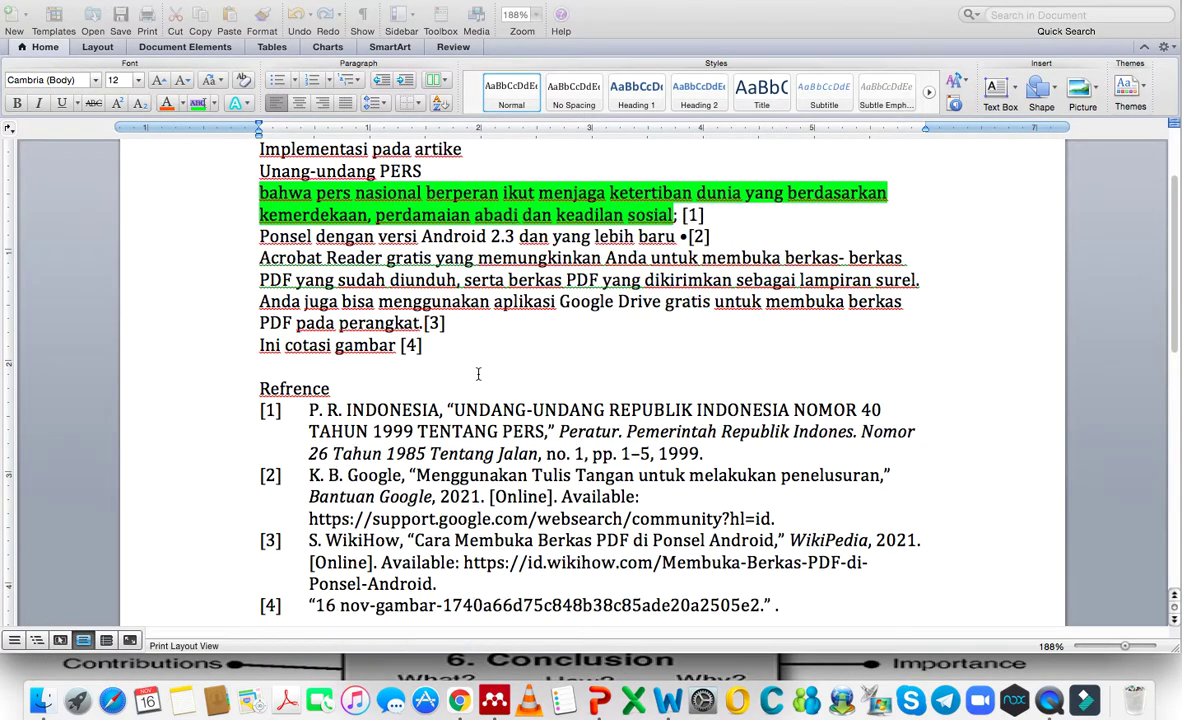
scroll(479, 369, "down", 5)
scroll(479, 369, "up", 3)
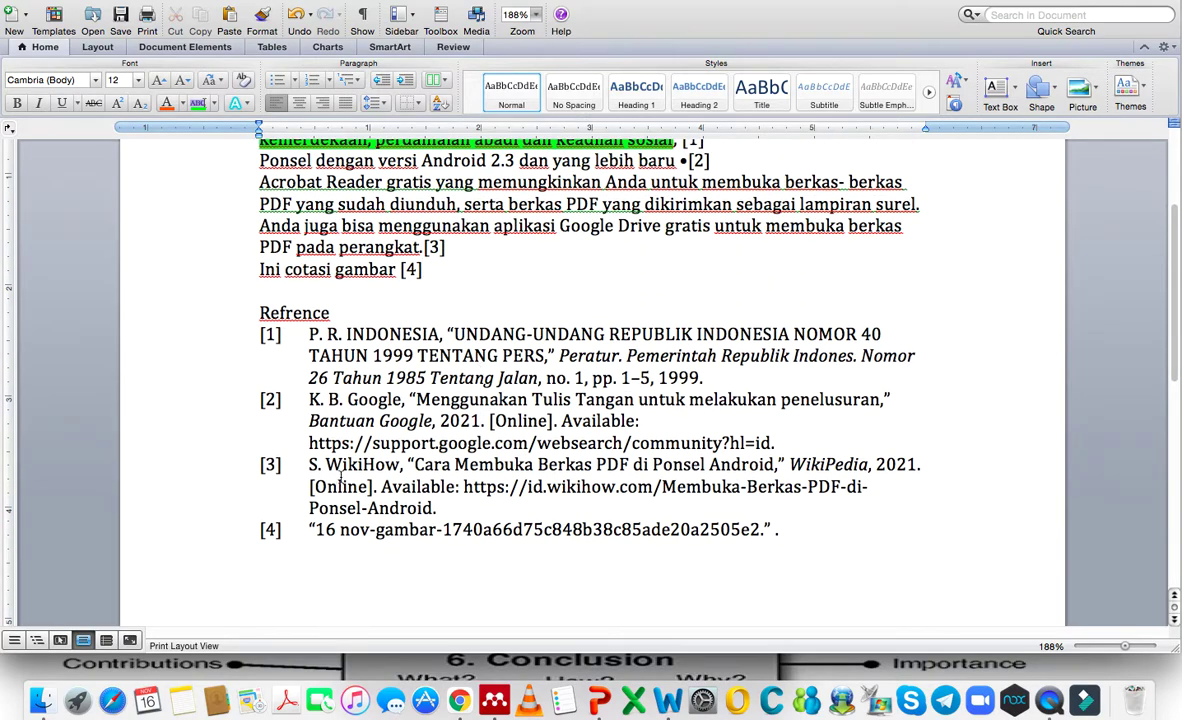
left_click_drag(262, 334, 500, 552)
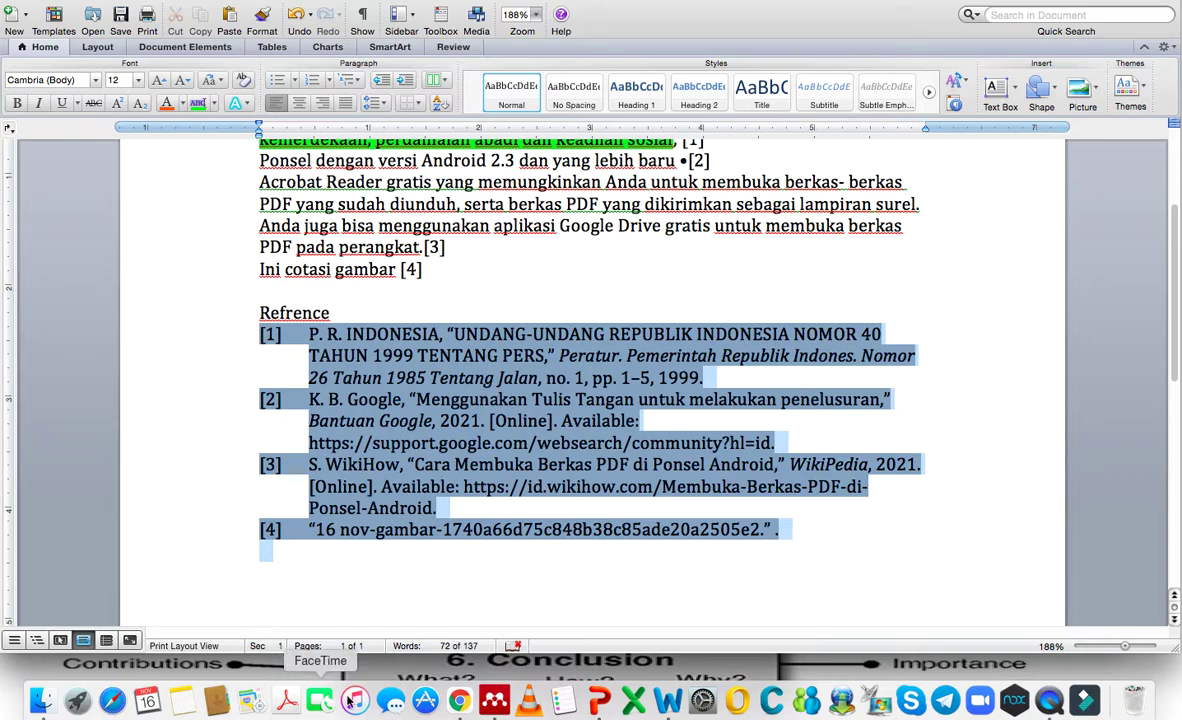
Switch to Mendeley and view the JPEG drawing attached to the "16 nov-gambar" entry
left_click(494, 700)
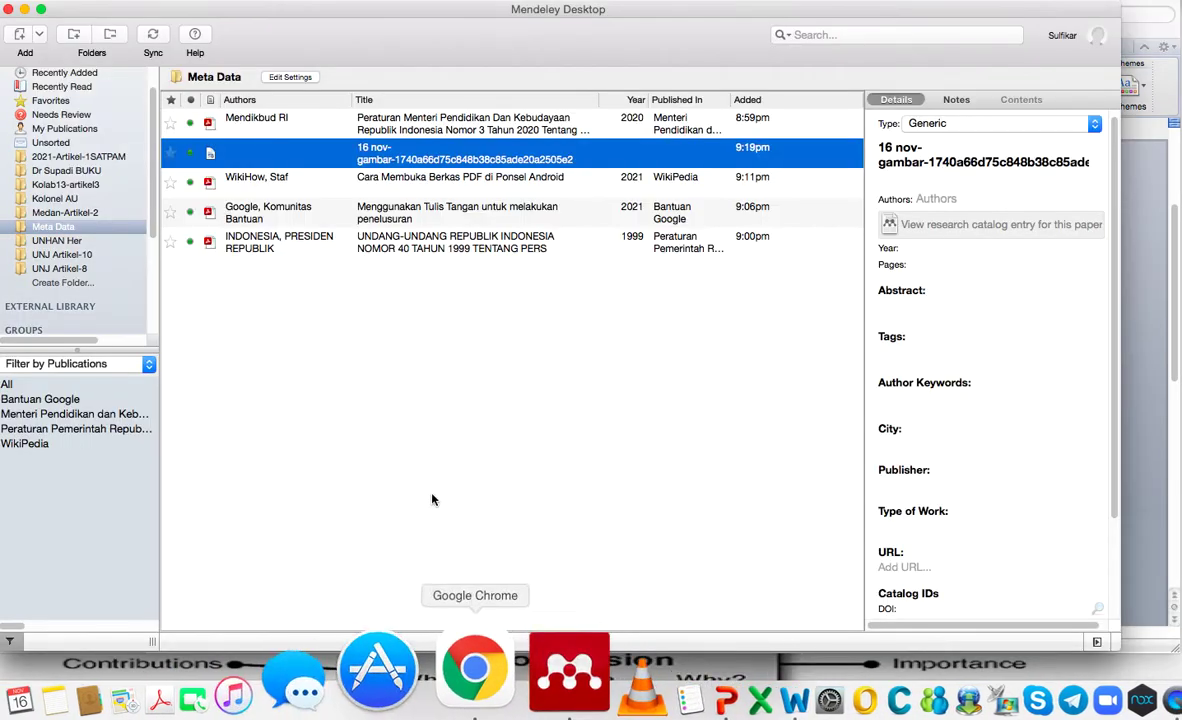
double_click(383, 162)
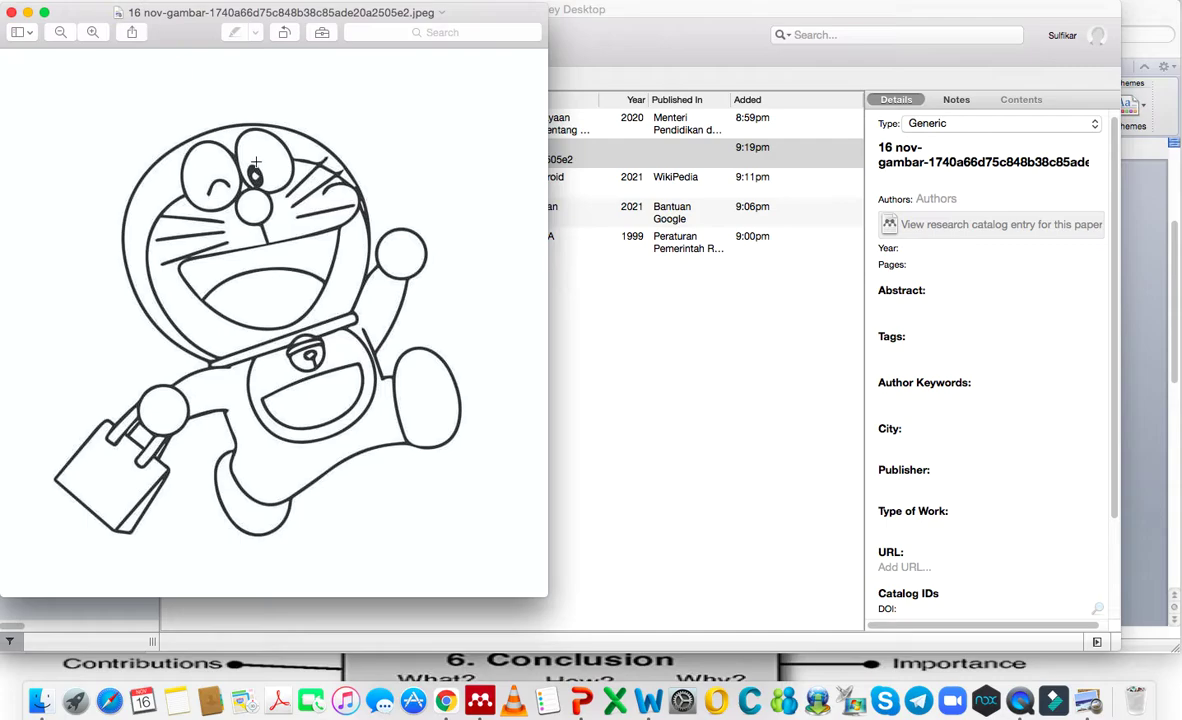
left_click(717, 438)
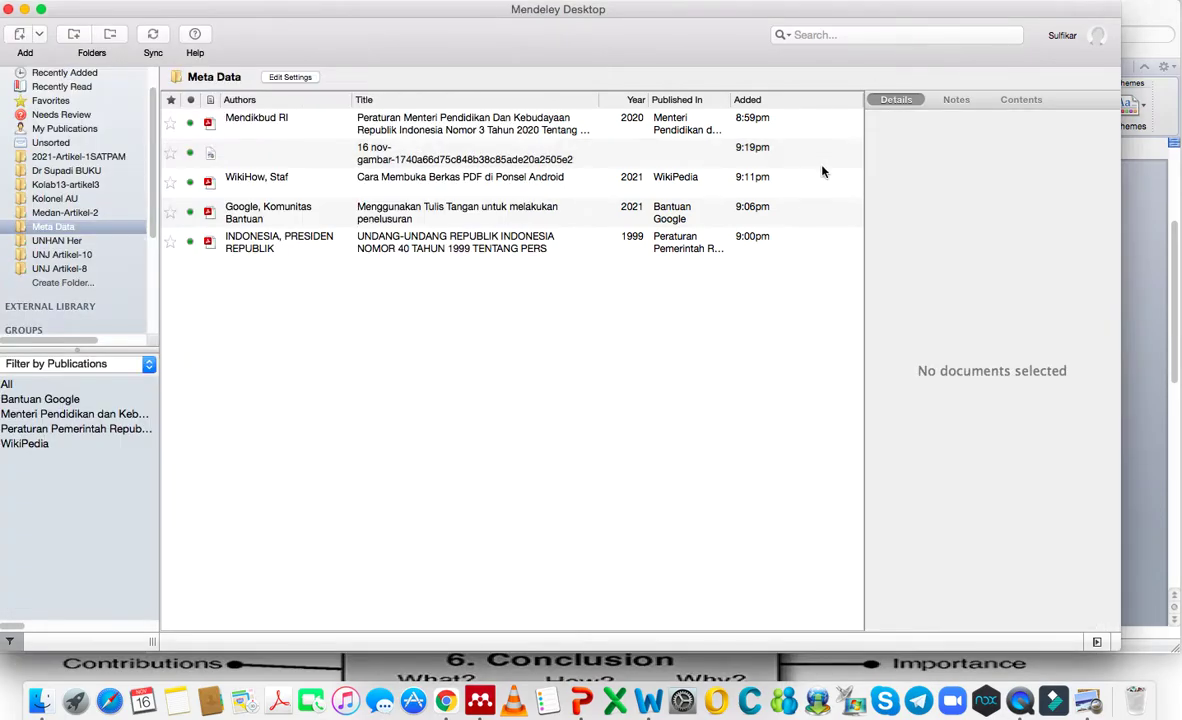
Keep the image entry's type as Generic and change its title to "Gambar Mister Bean salah"
left_click(372, 151)
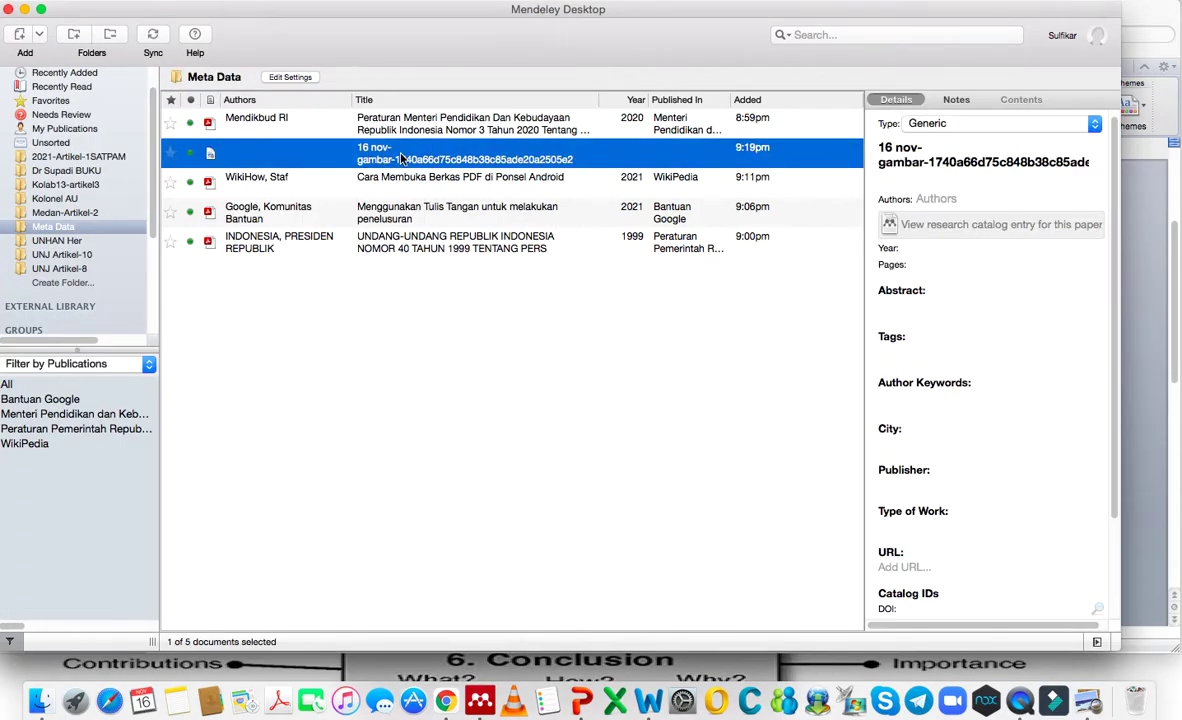
left_click(961, 128)
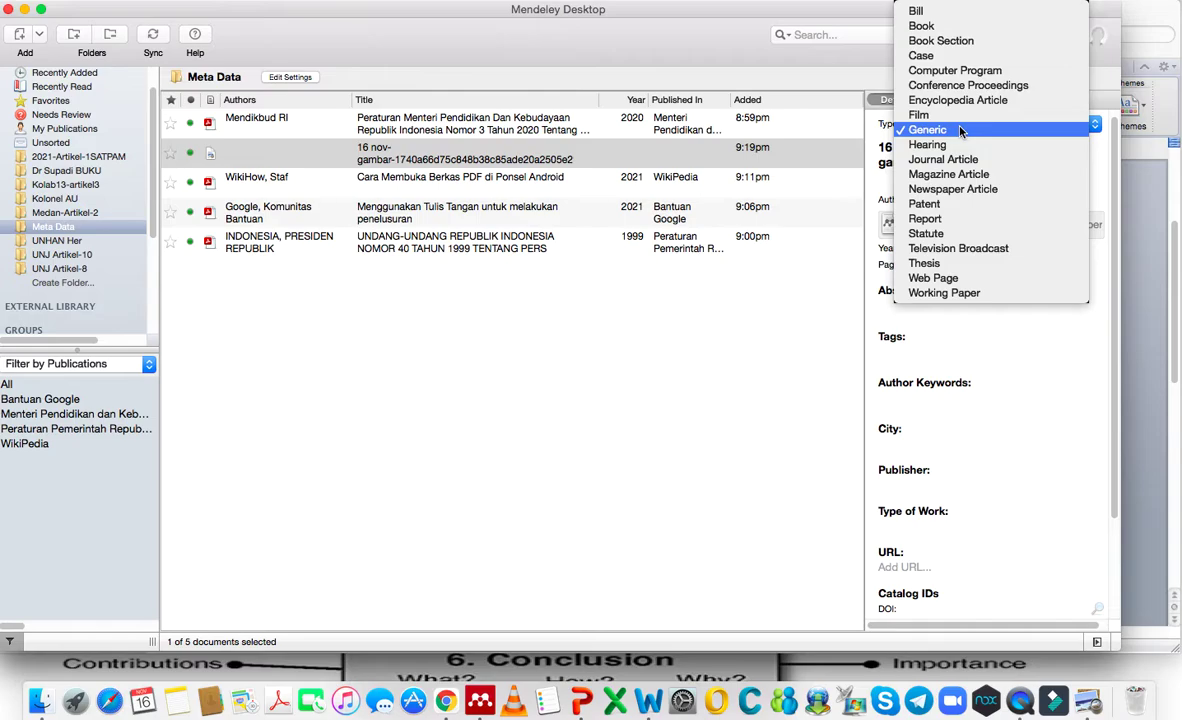
left_click(961, 130)
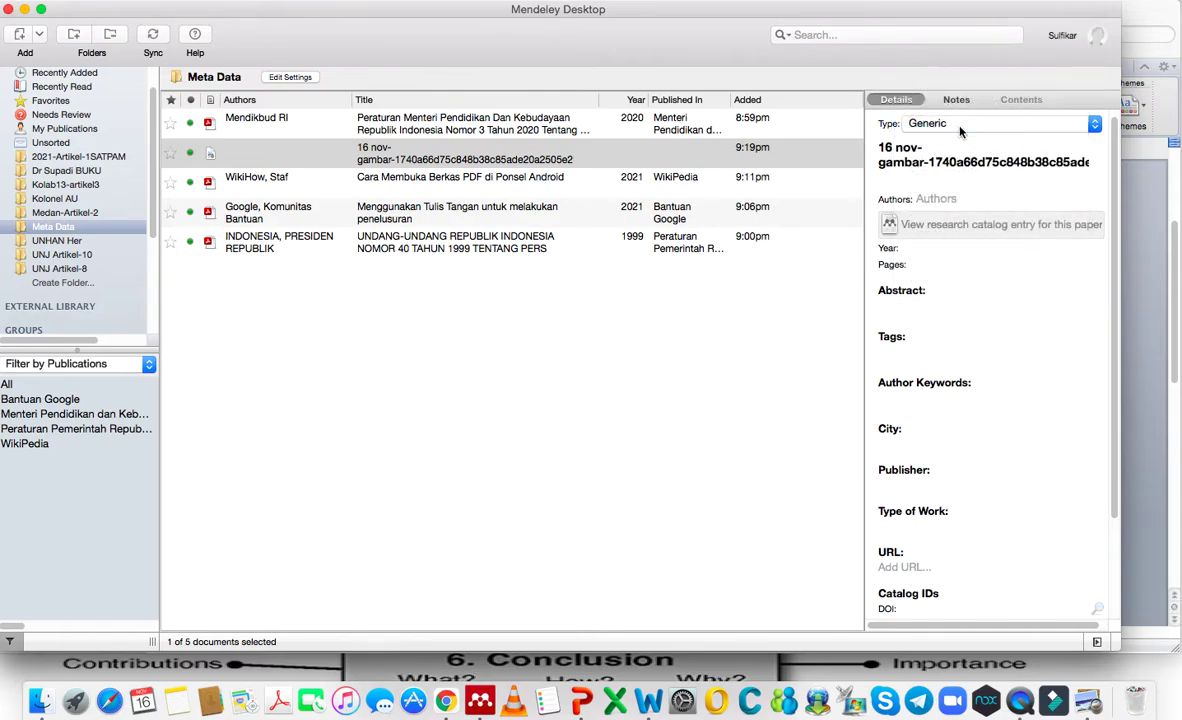
left_click(961, 151)
triple_click(962, 151)
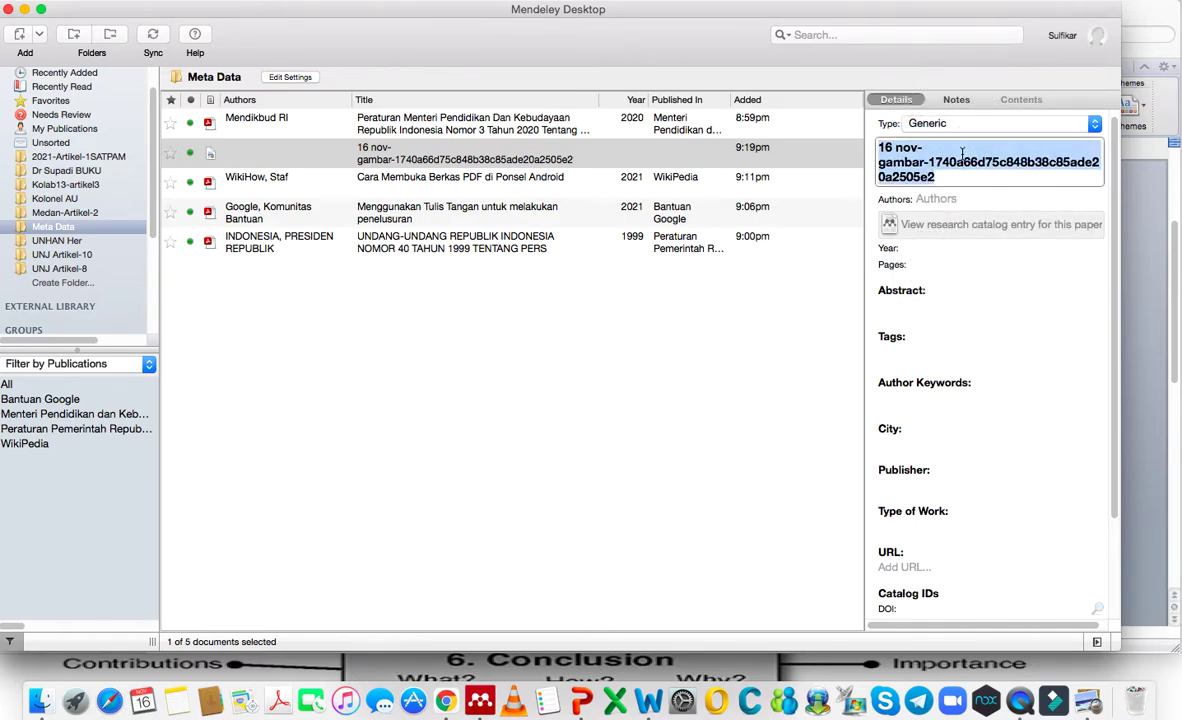
type("Gambar")
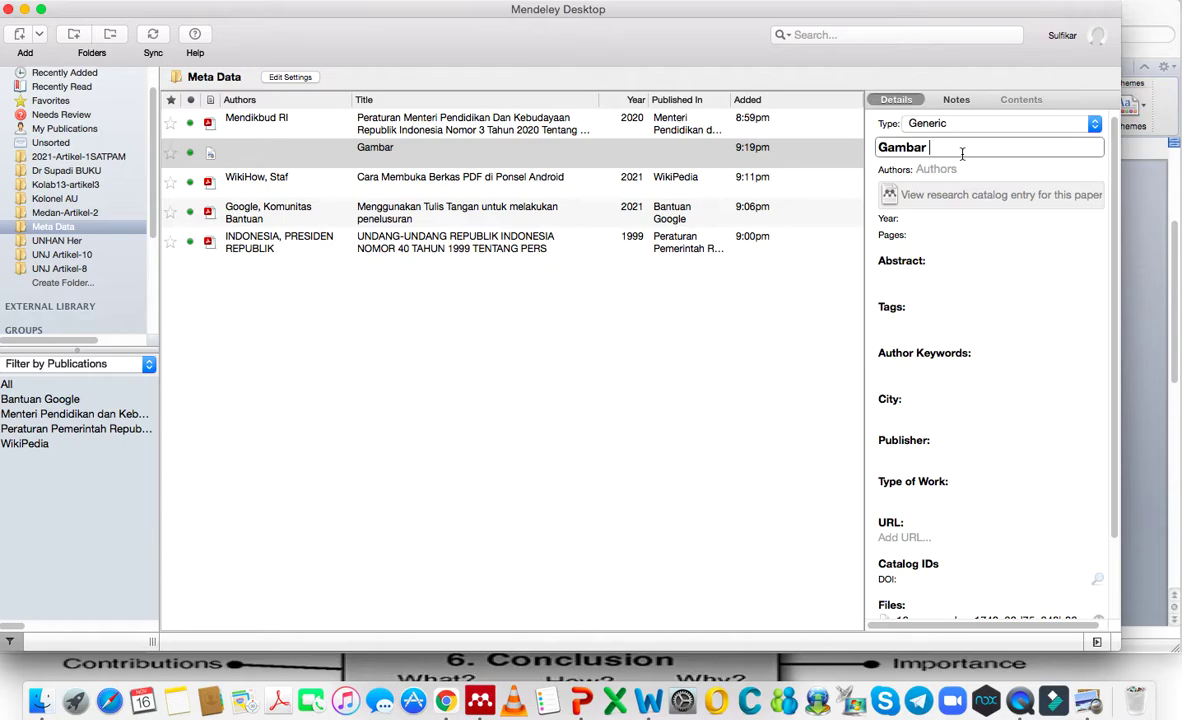
type("Mister Bean salah")
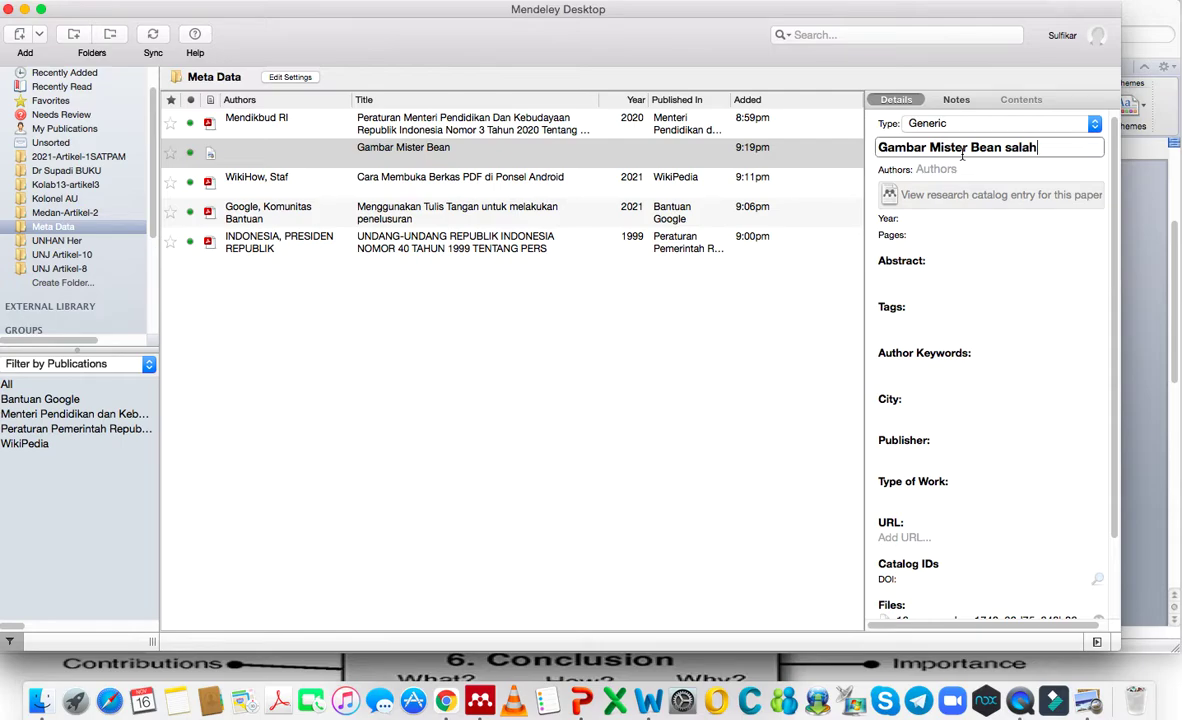
Switch to Chrome and open the Doraemon drawing's source page on Shopee from the image preview
left_click(958, 170)
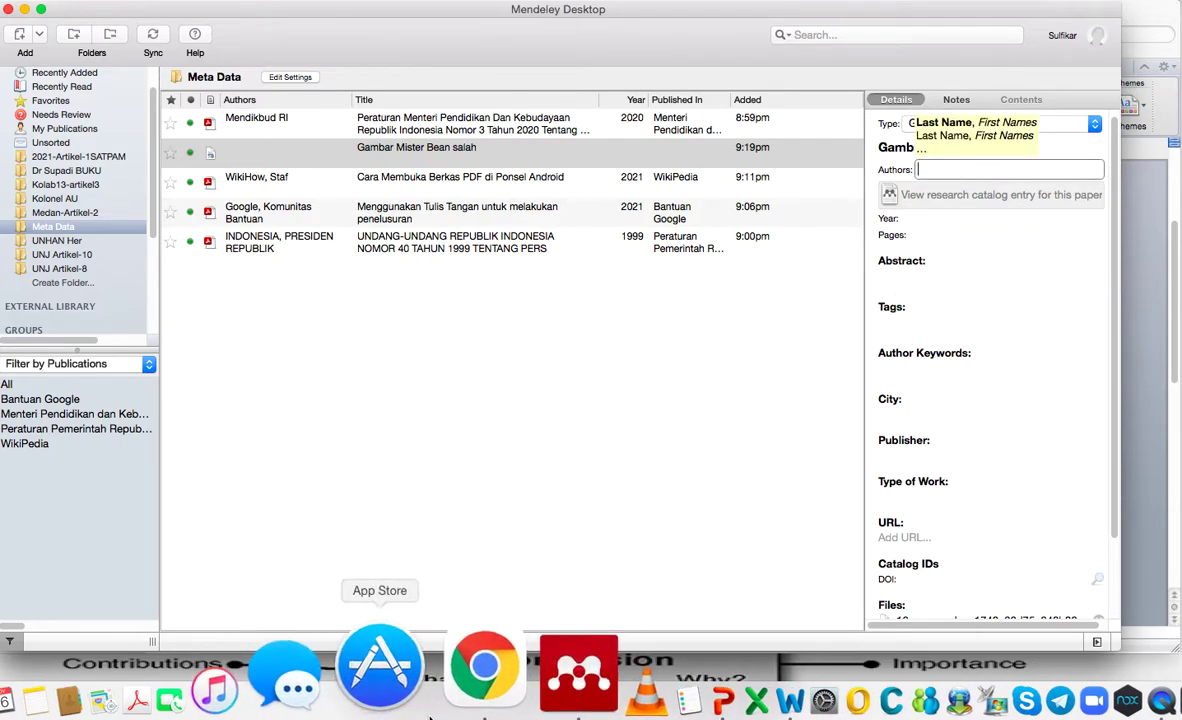
left_click(447, 665)
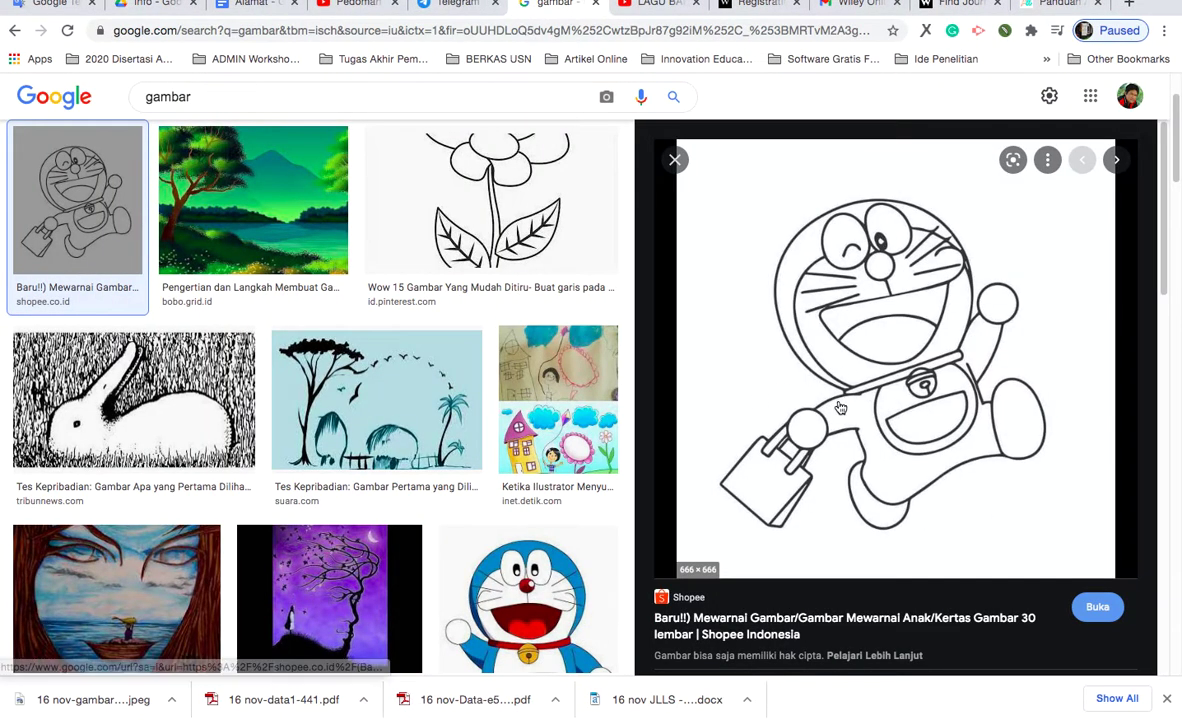
left_click(893, 388)
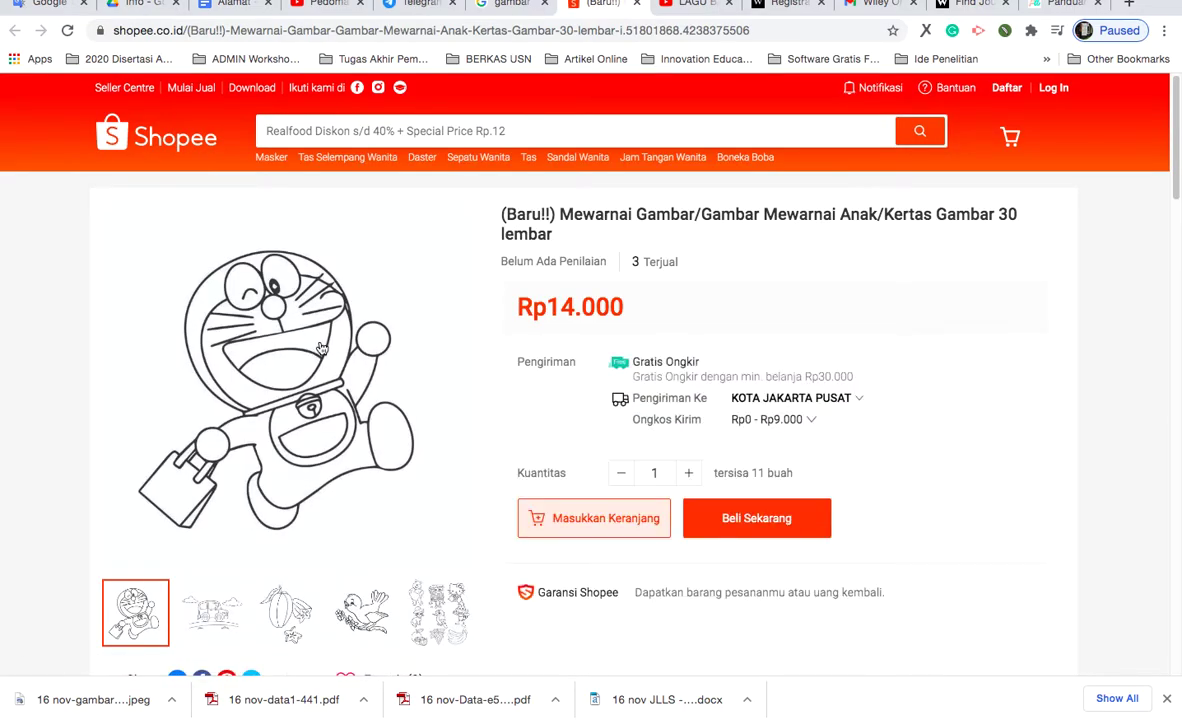
mouse_move(452, 667)
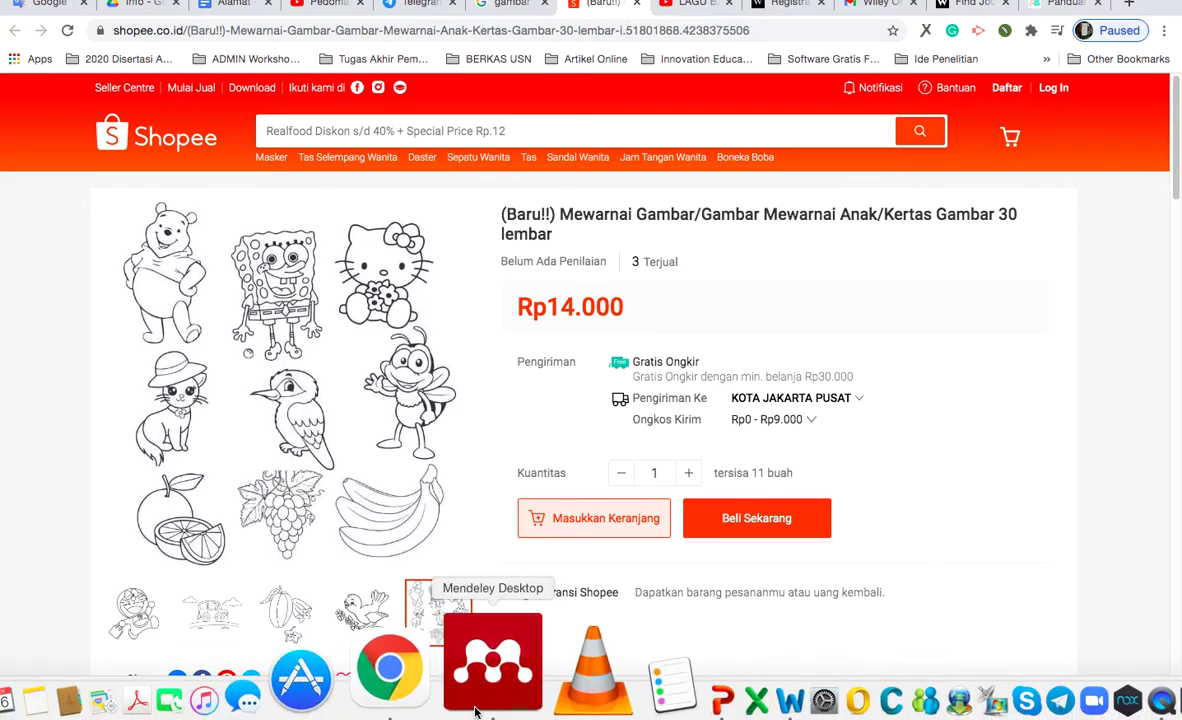
Switch to Mendeley and set the image entry's author to Shoope, its year to 2001 and its pages to 1
left_click(475, 707)
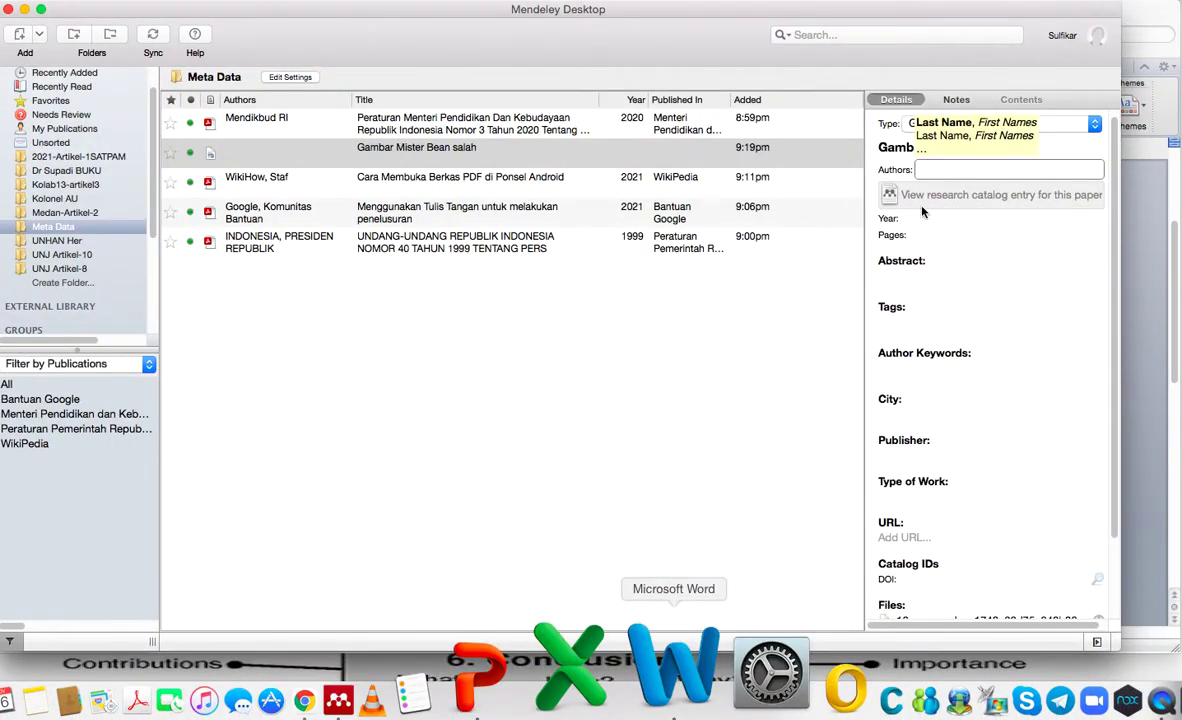
type("sh")
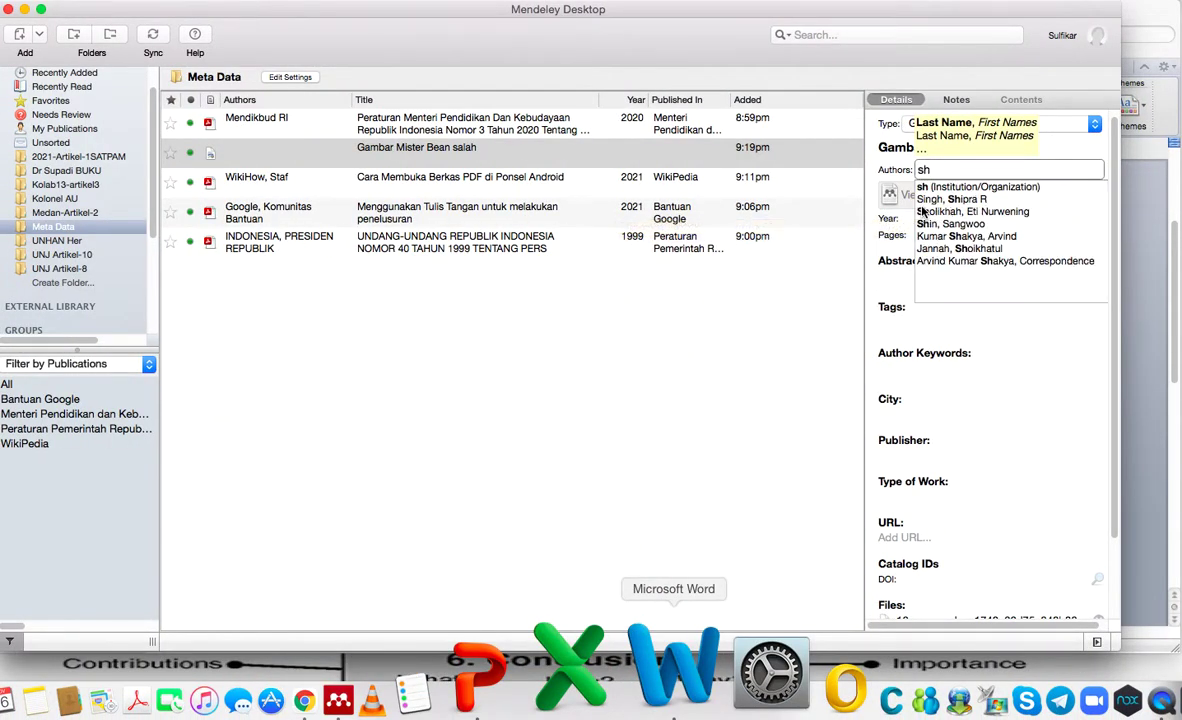
type("oopw")
key("BackSpace")
type("e")
left_click(924, 216)
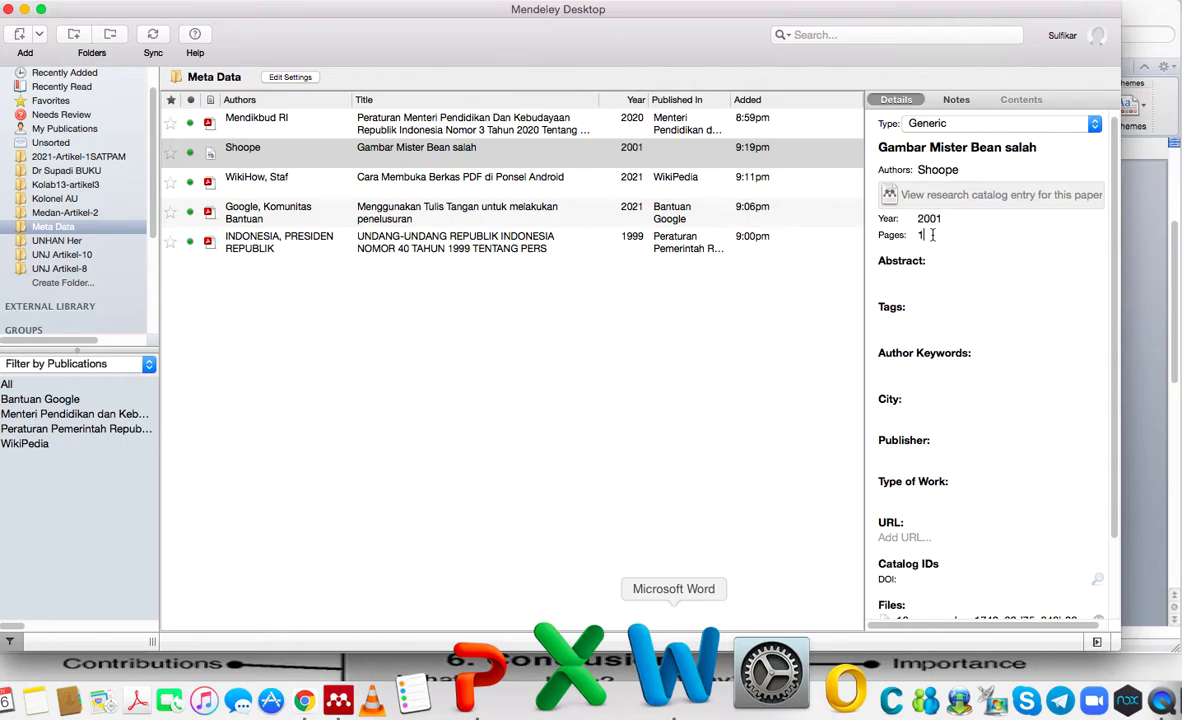
Switch to Chrome and copy the web address of the Shopee colouring-picture product page
left_click(913, 537)
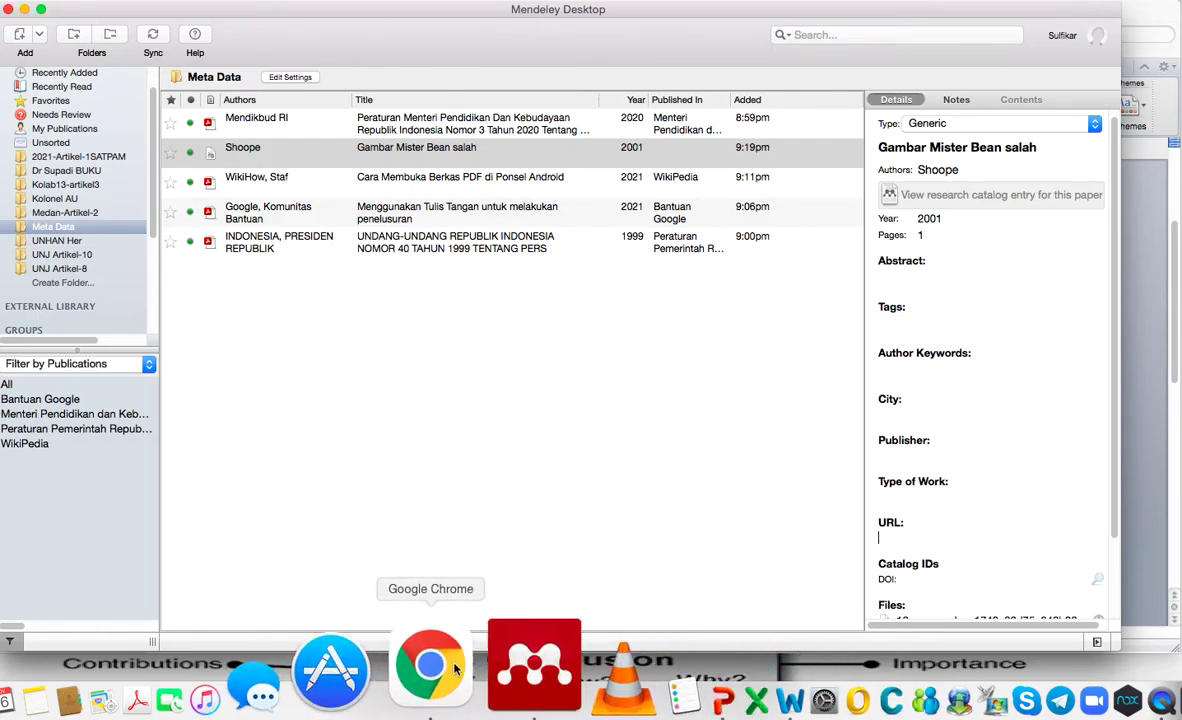
left_click(430, 668)
left_click(511, 35)
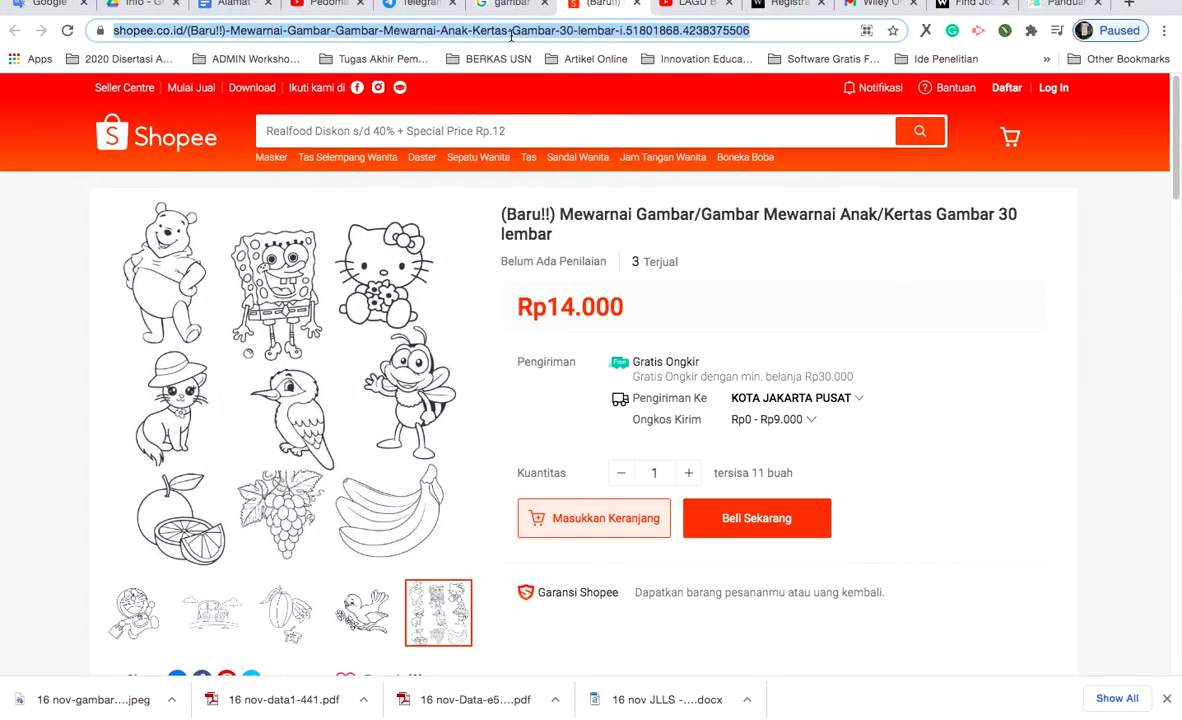
right_click(447, 30)
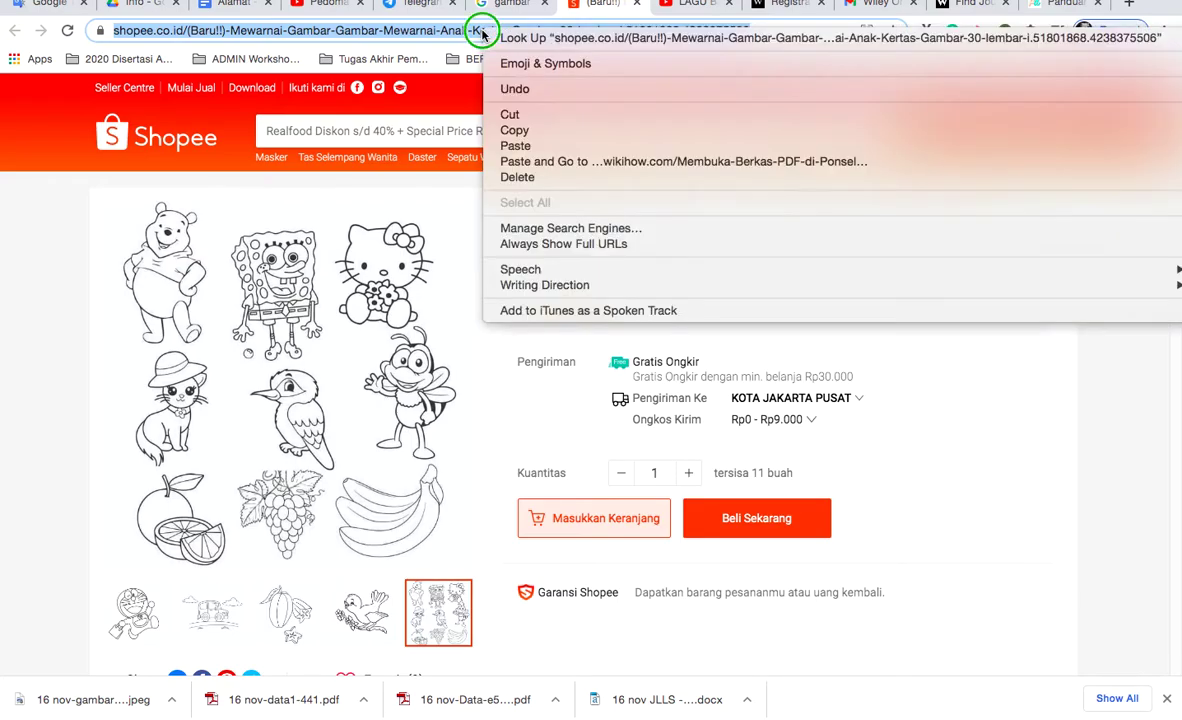
left_click(513, 131)
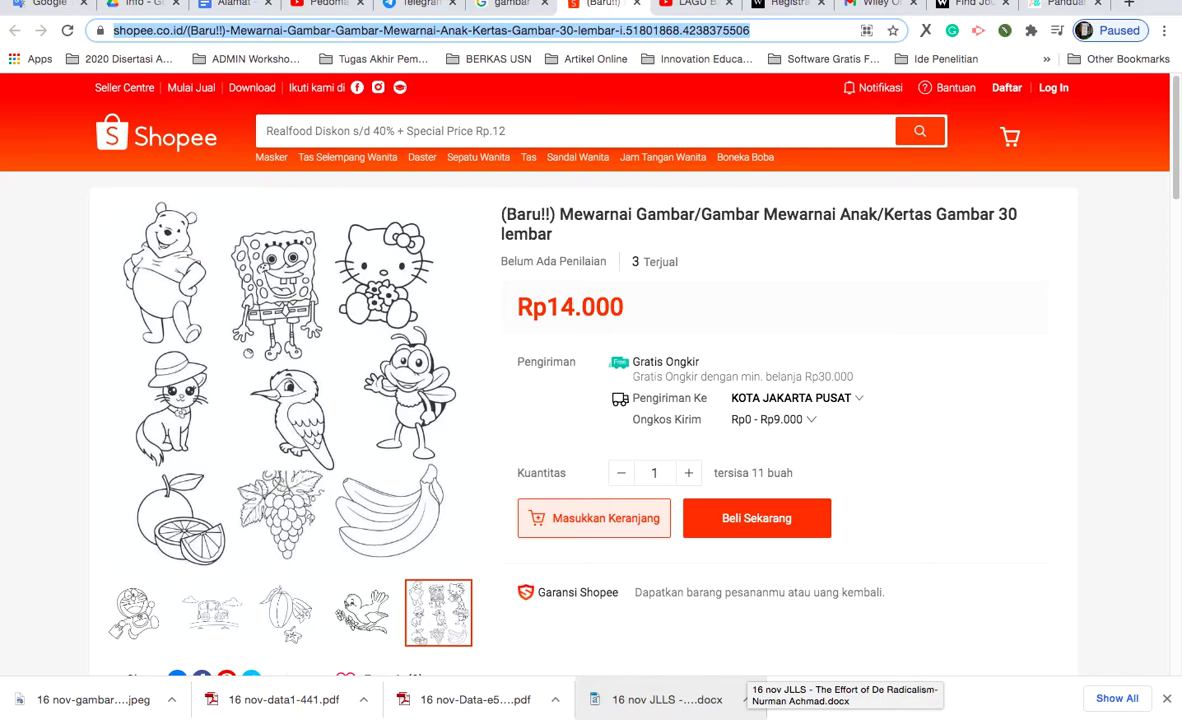
Switch to Mendeley and paste the copied Shopee address as the image entry's URL
mouse_move(714, 714)
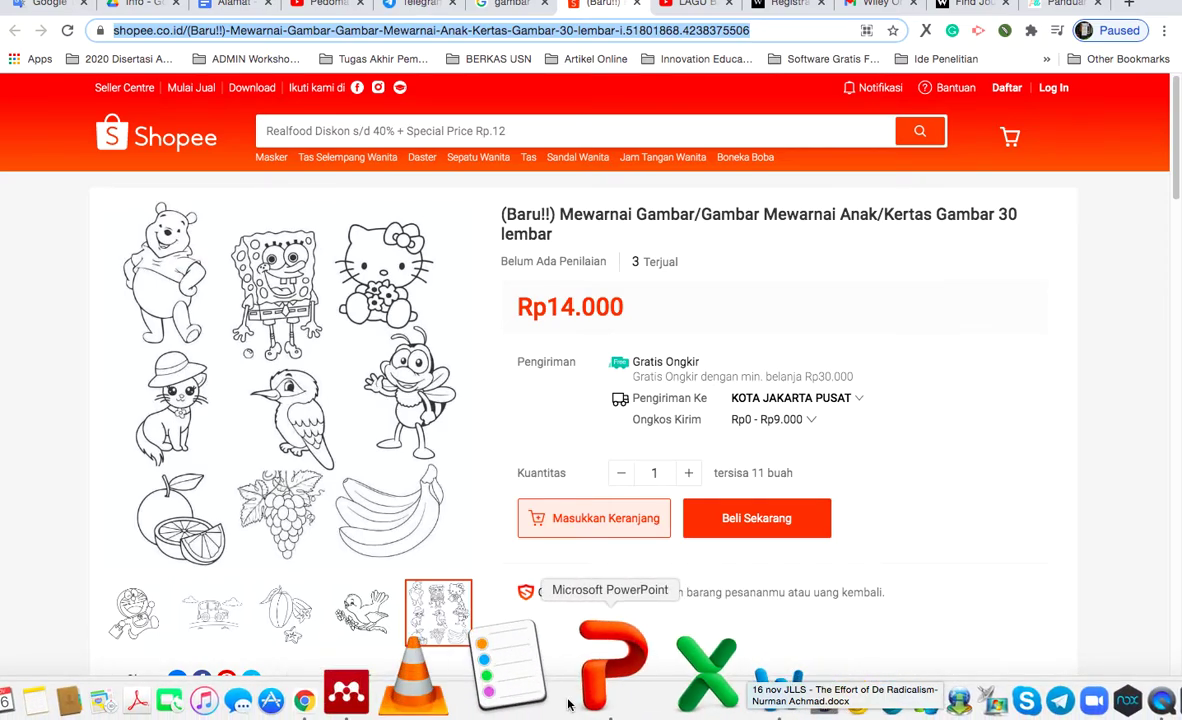
left_click(481, 698)
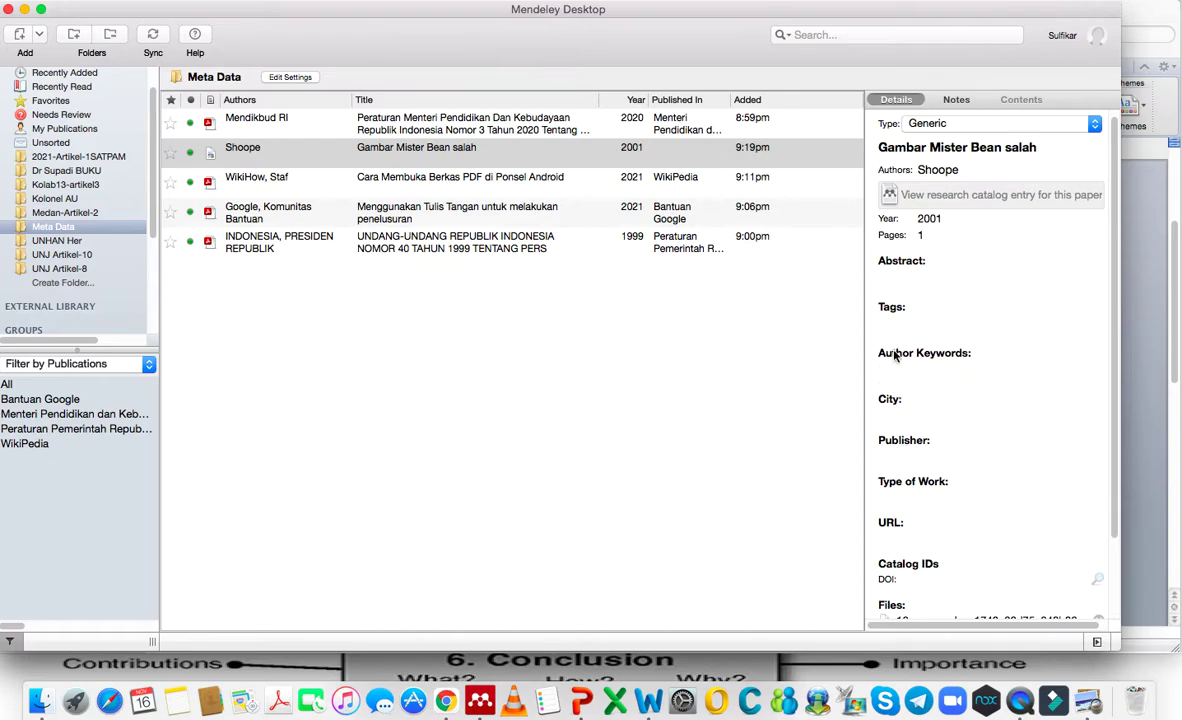
right_click(903, 535)
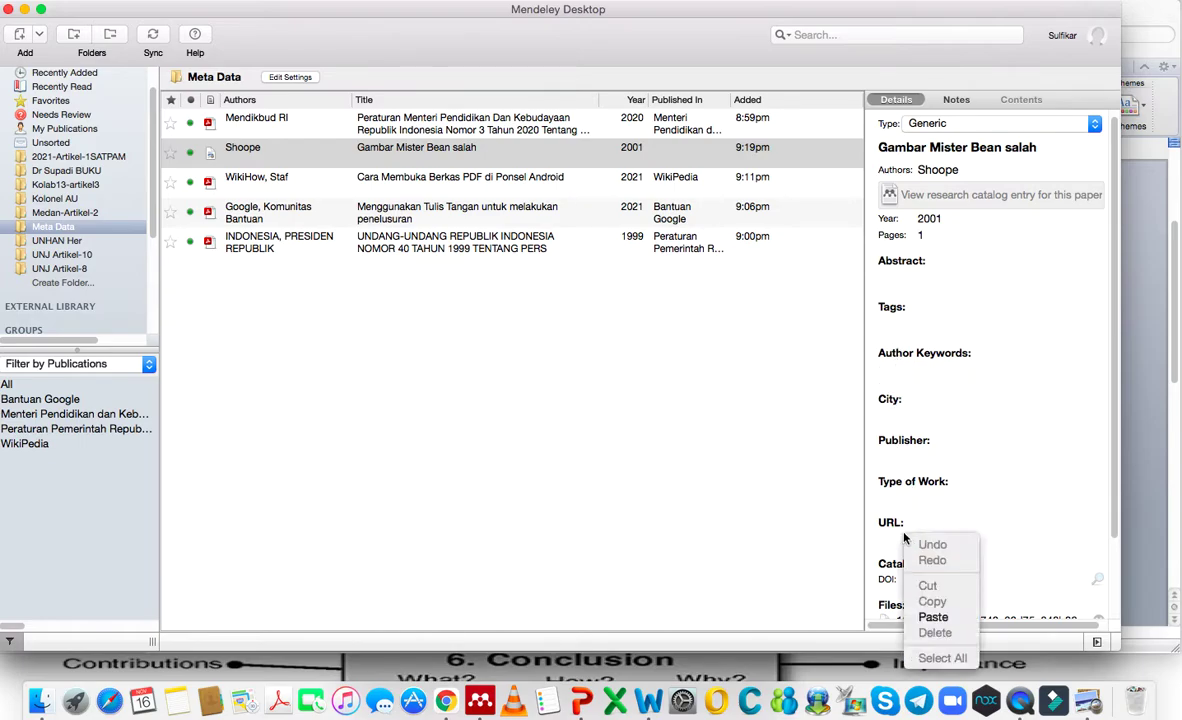
left_click(935, 617)
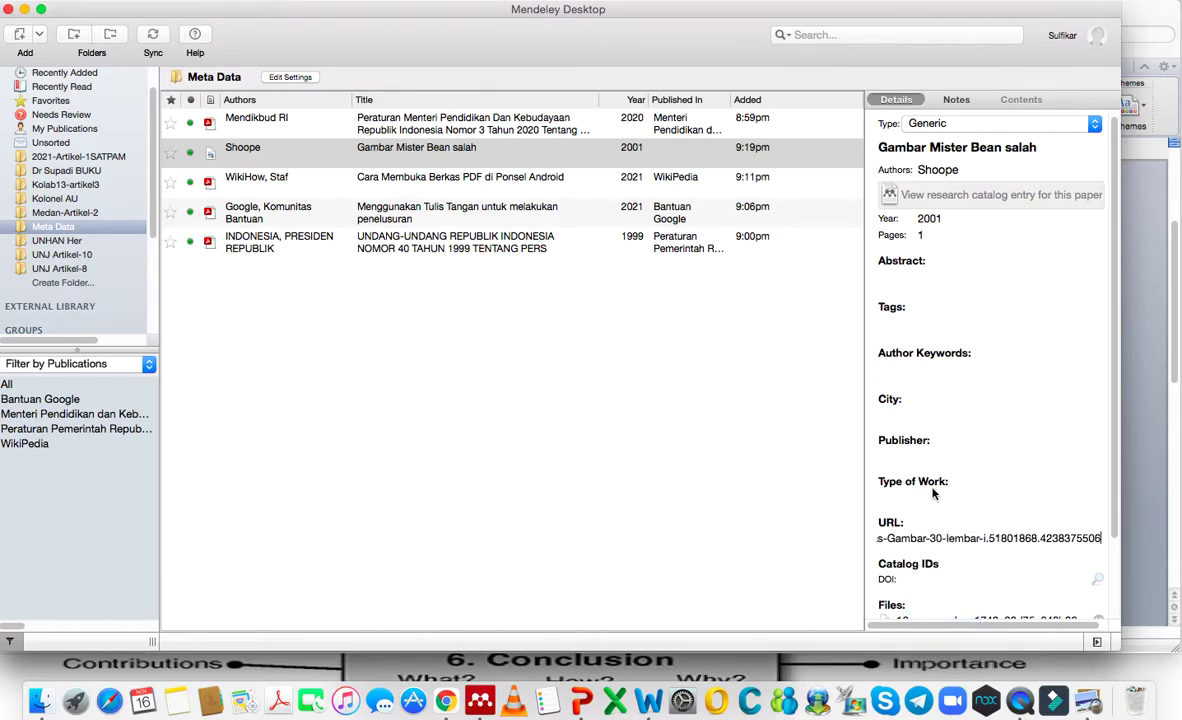
Set the image entry's publisher to Online and its city to JepanG
left_click(894, 455)
type("Oni")
type("ine")
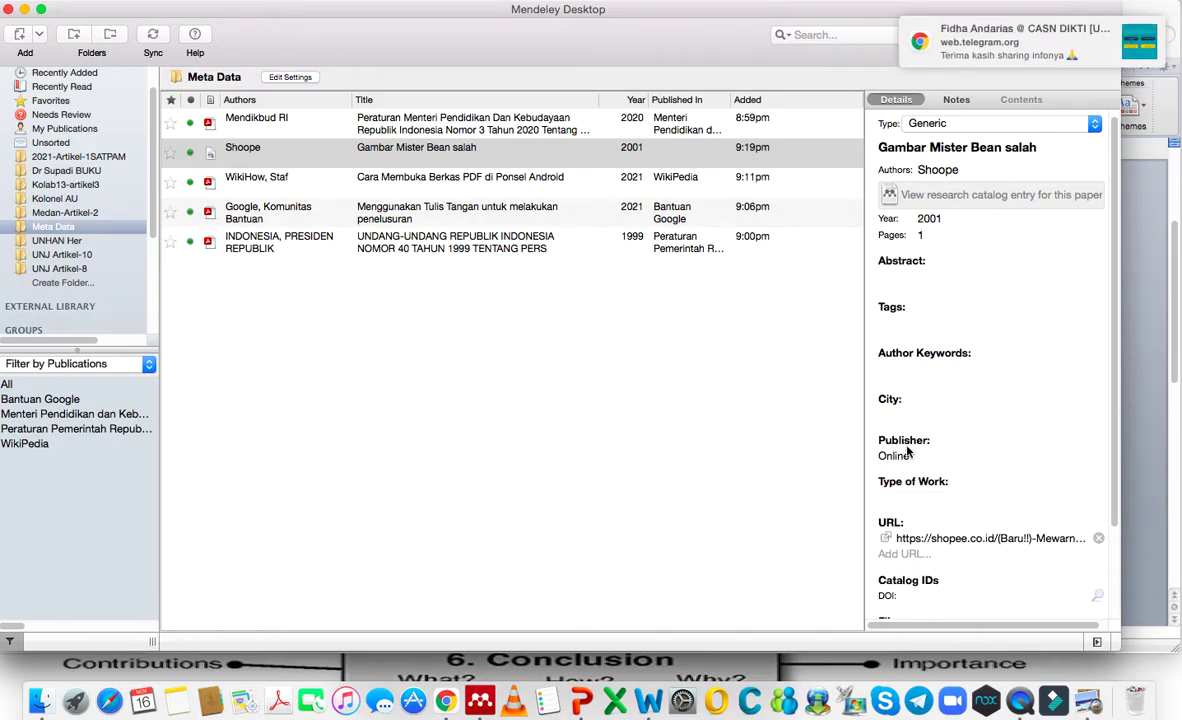
left_click(928, 433)
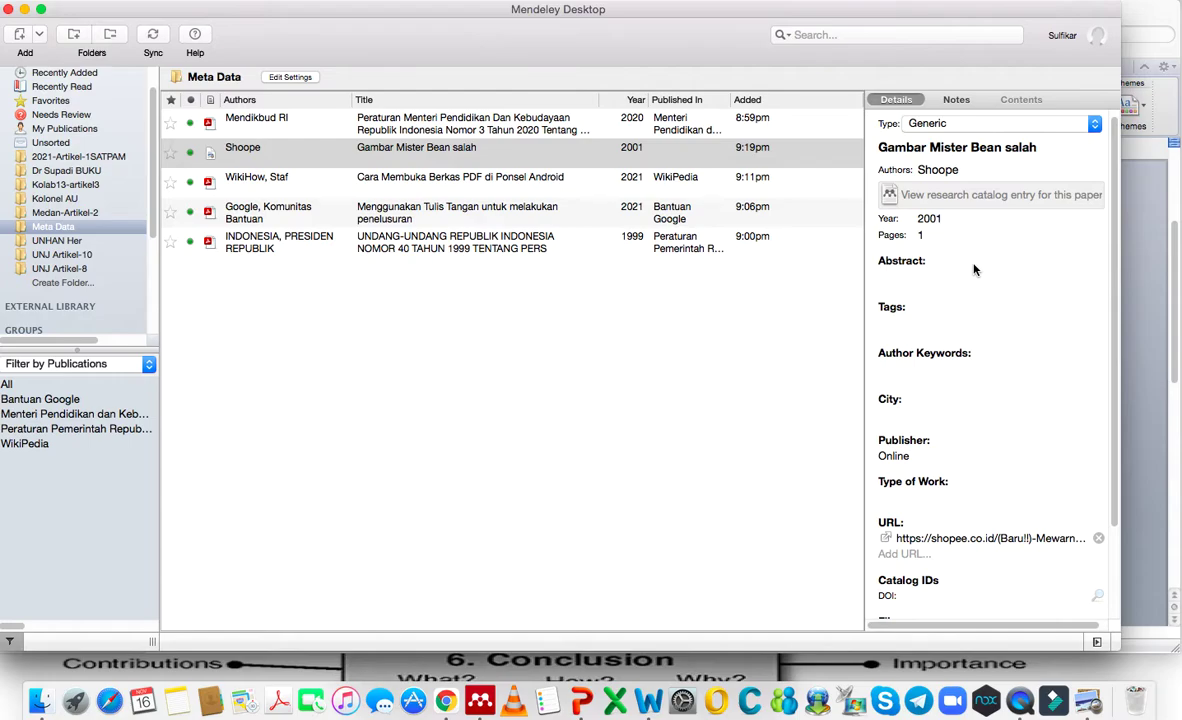
left_click(887, 415)
type("Jo")
left_click(651, 420)
left_click(388, 151)
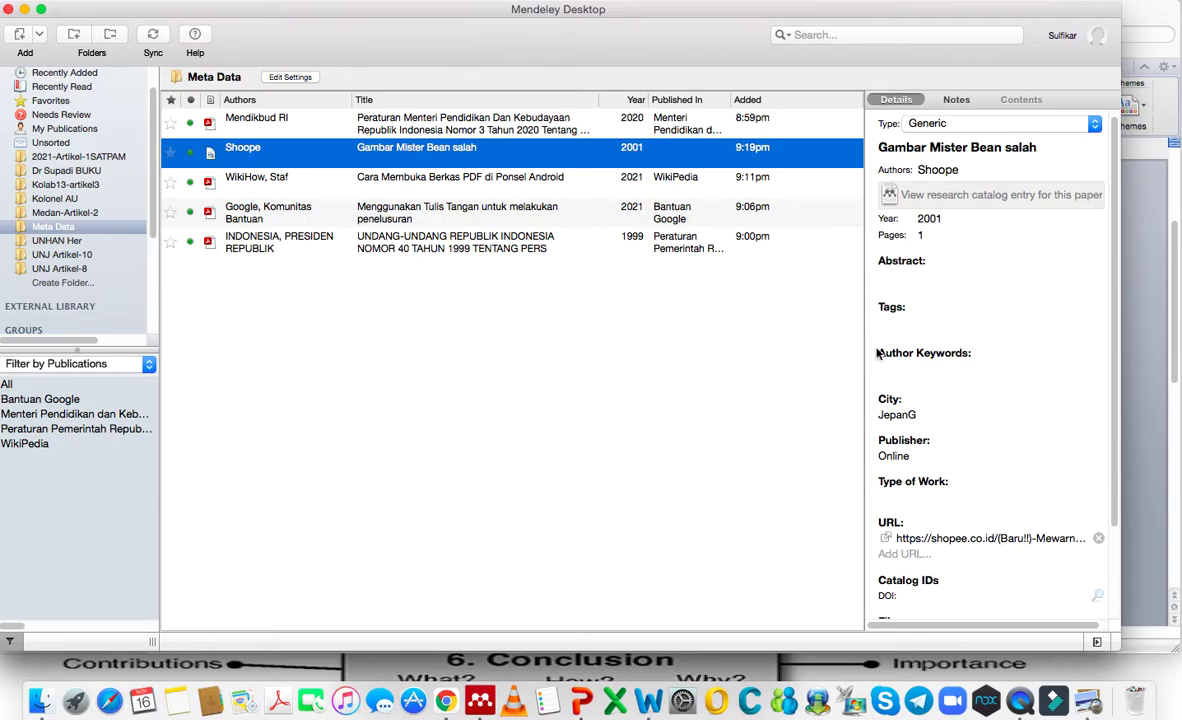
Switch to Word and refresh the Mendeley citations to update the image source's reference in the bibliography
left_click(648, 710)
left_click(483, 549)
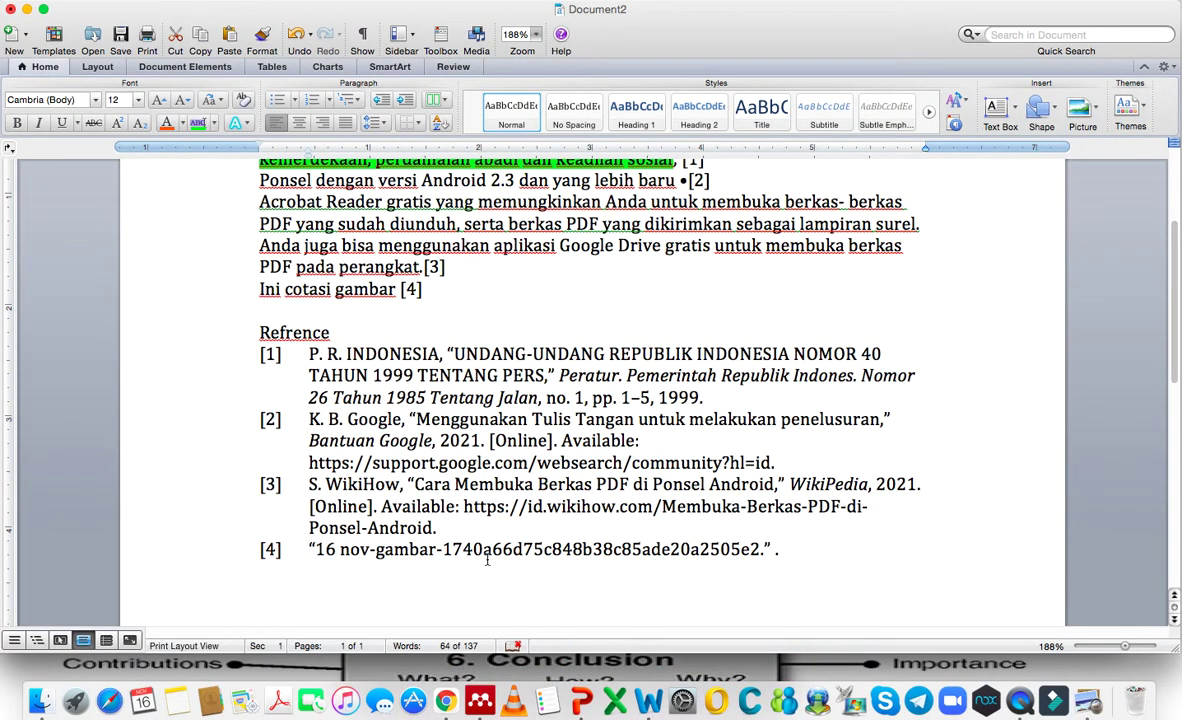
left_click_drag(308, 553, 790, 556)
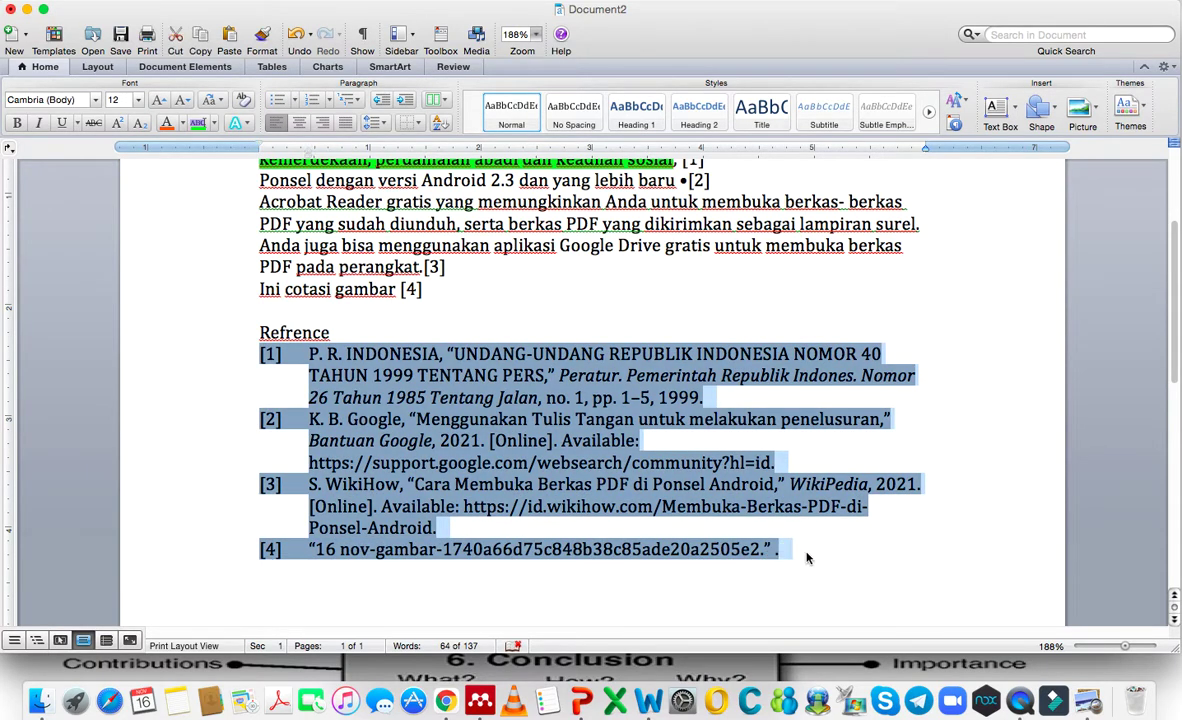
left_click(805, 557)
left_click(877, 568)
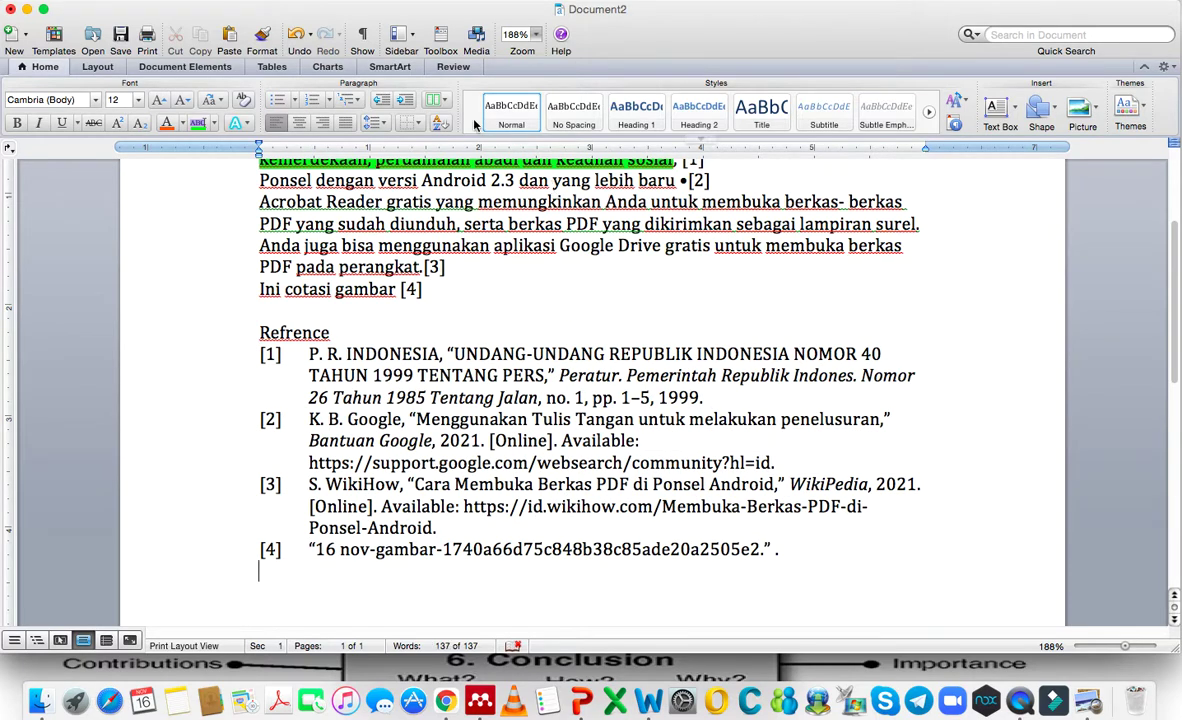
left_click(405, 4)
mouse_move(466, 45)
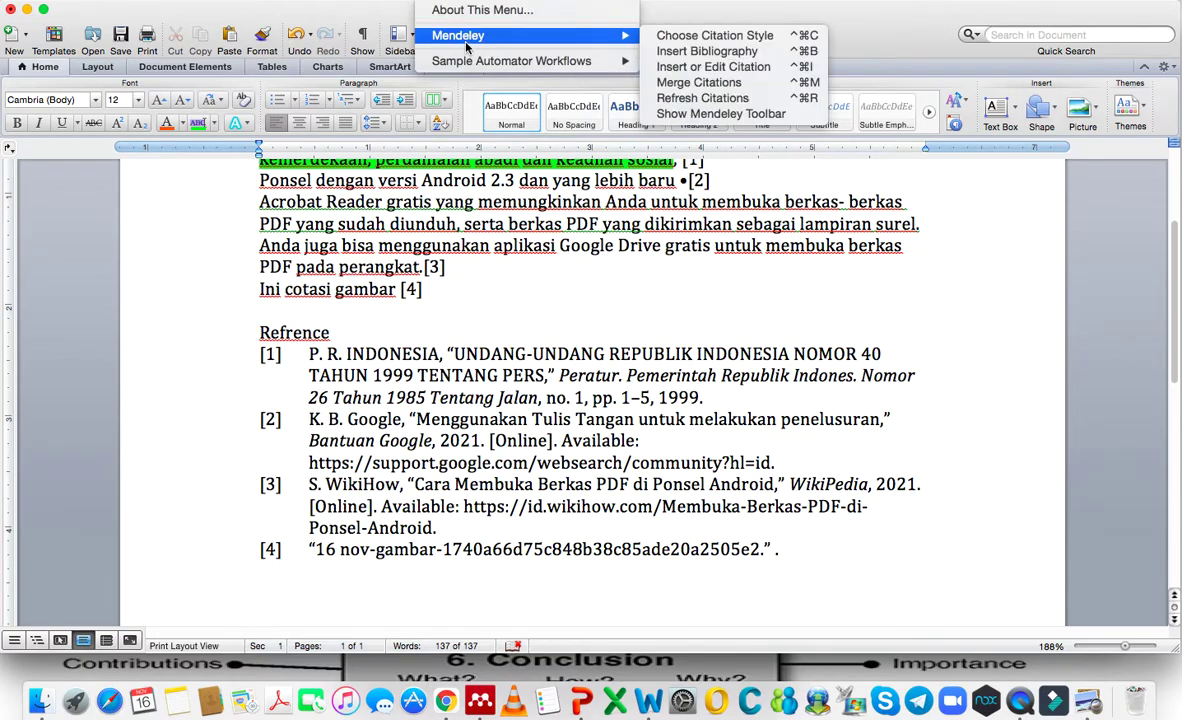
left_click(678, 98)
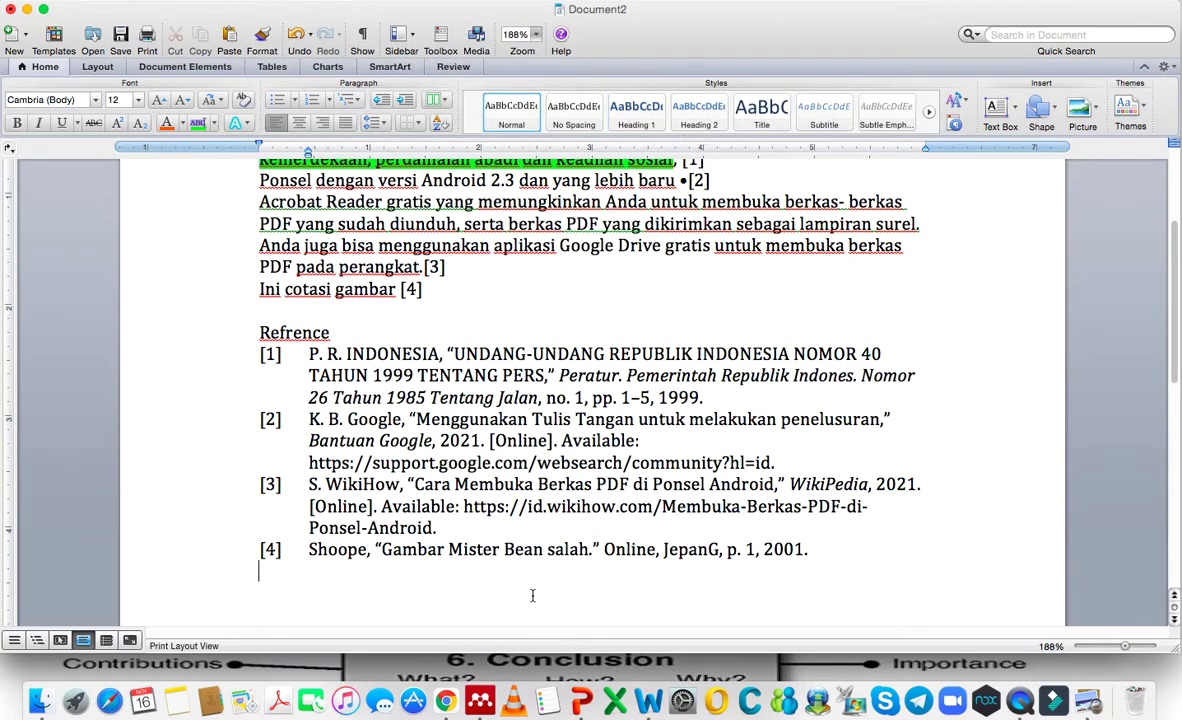